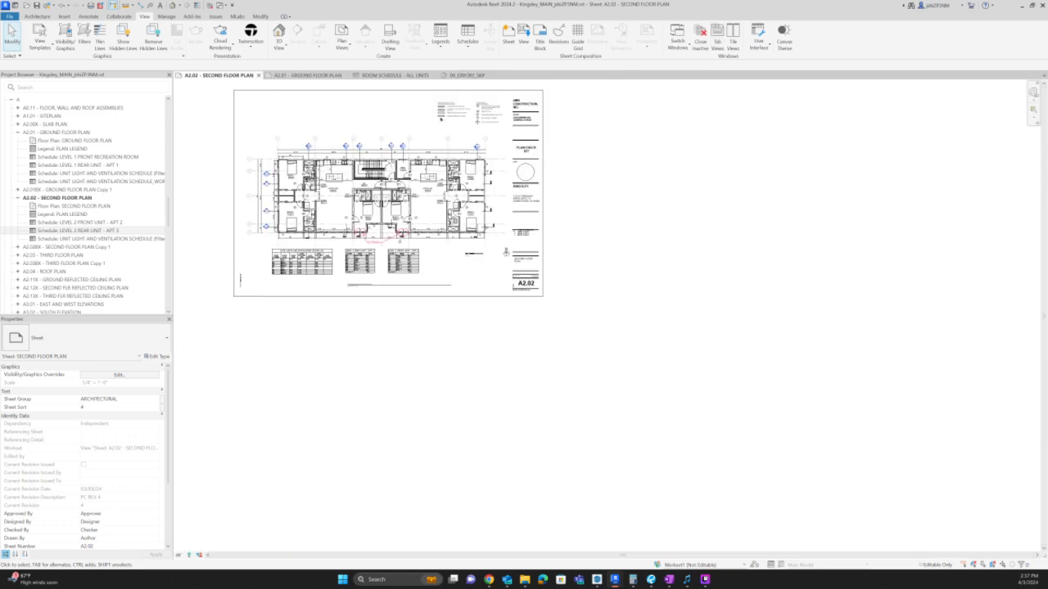
- Examine the floor plan, room tags and schedules on the second floor plan sheet A2.02
scroll(374, 155, up, 3)
middle_drag(490, 238, 696, 321)
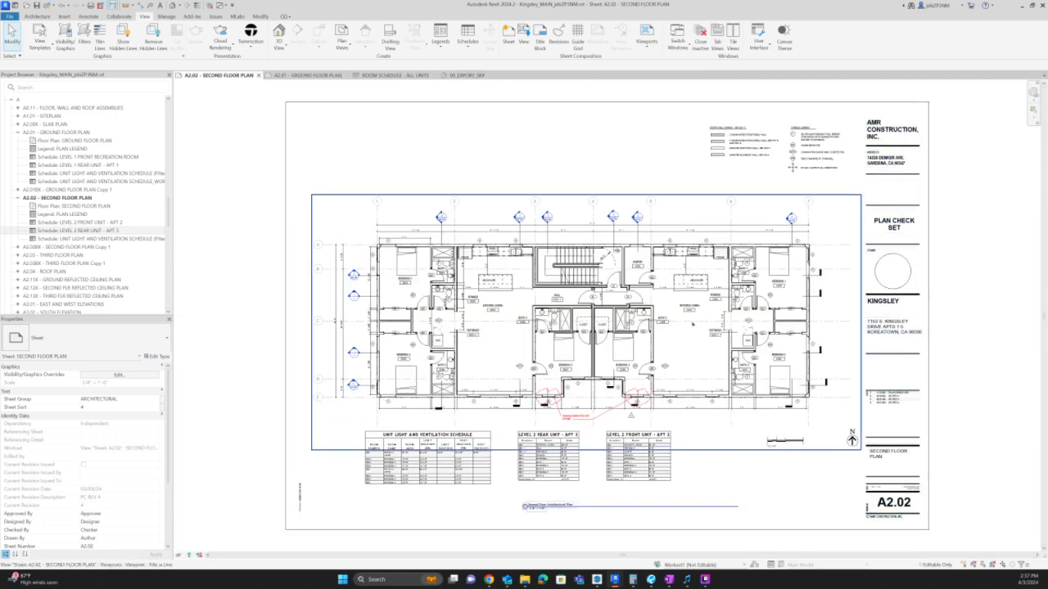
scroll(728, 347, up, 3)
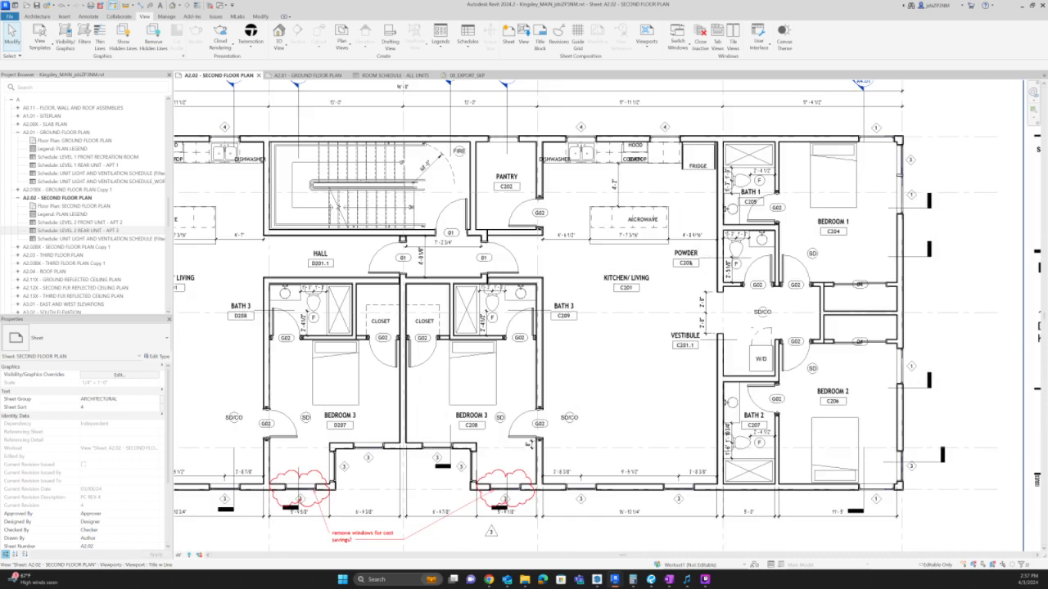
scroll(529, 444, down, 3)
- Delete the extra working light and ventilation schedule that hangs below the border of ground floor plan sheet A2.01
click(306, 76)
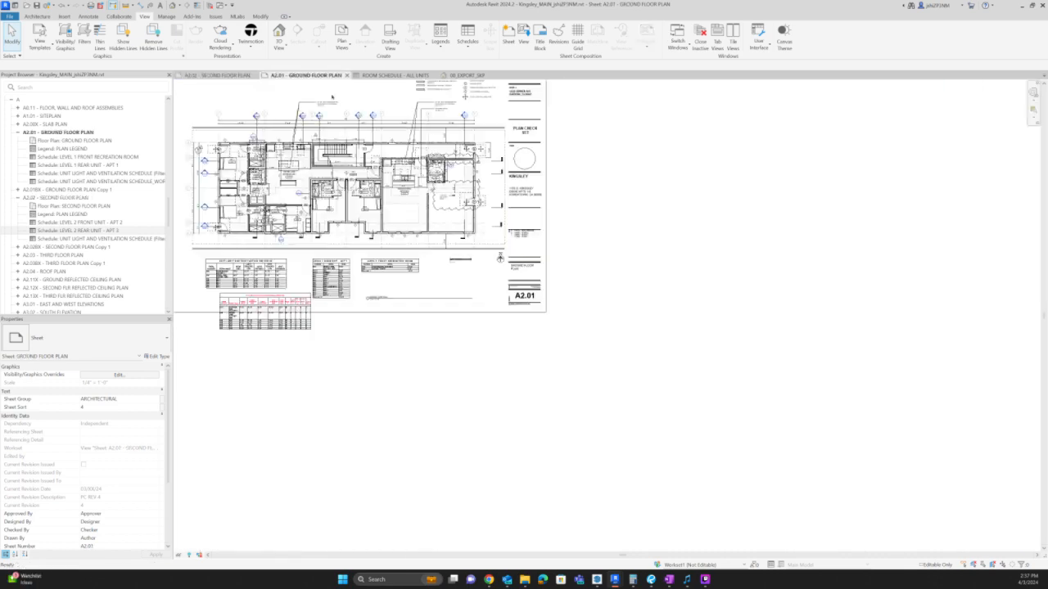
middle_drag(588, 243, 717, 296)
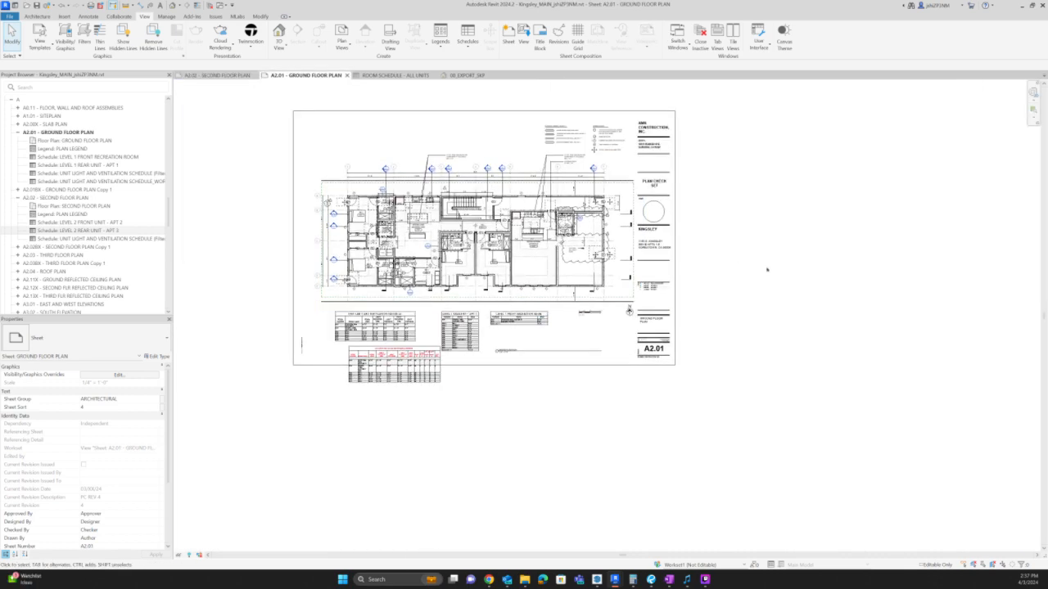
click(392, 381)
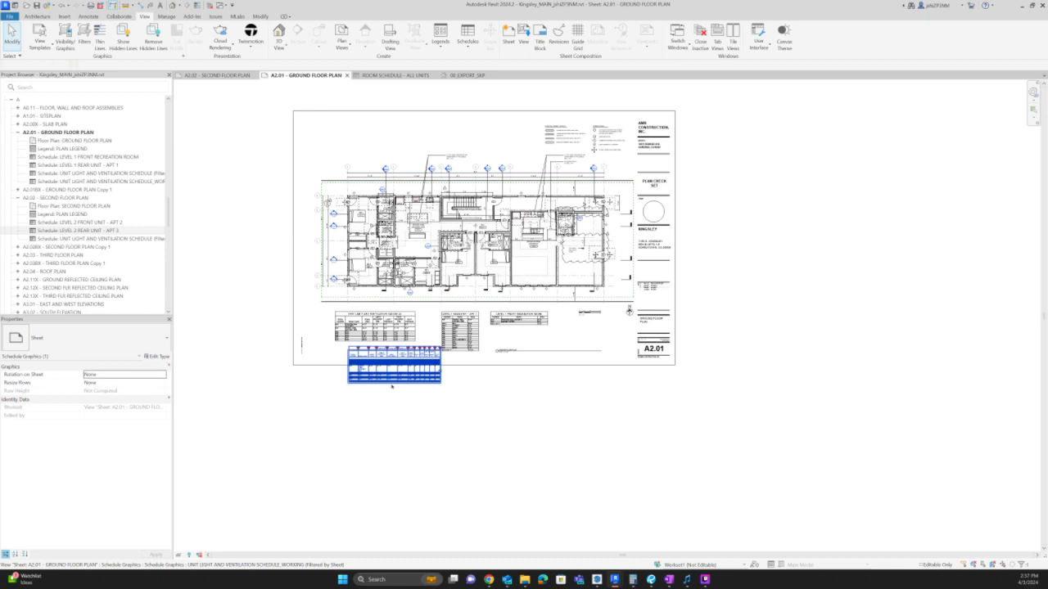
click(580, 379)
scroll(580, 377, up, 3)
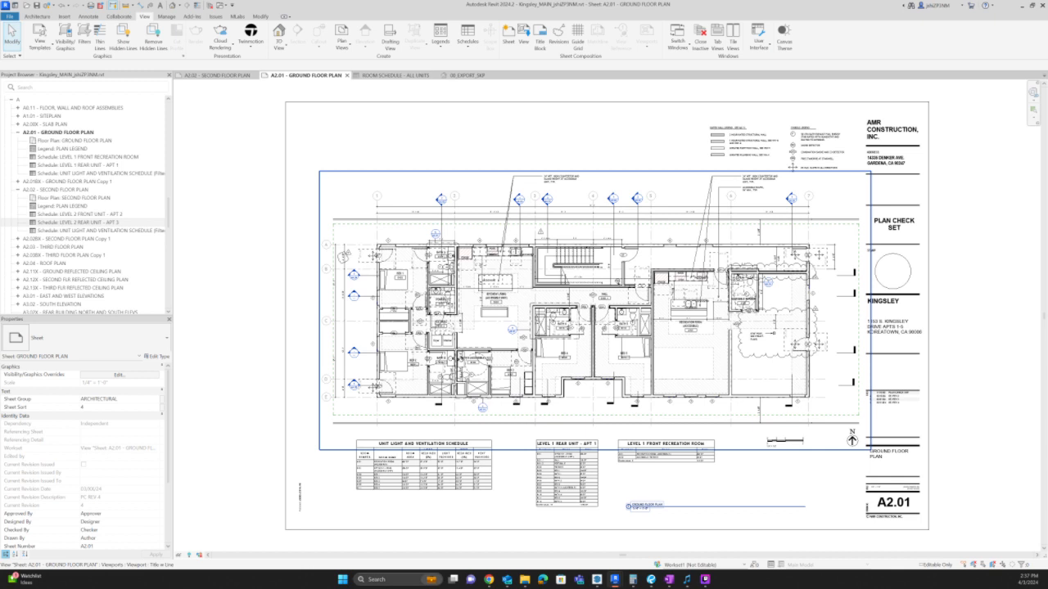
- Open the third floor plan sheet A2.03, activate its plan viewport and select all the plan's elements to check for existing rooms
double_click(36, 248)
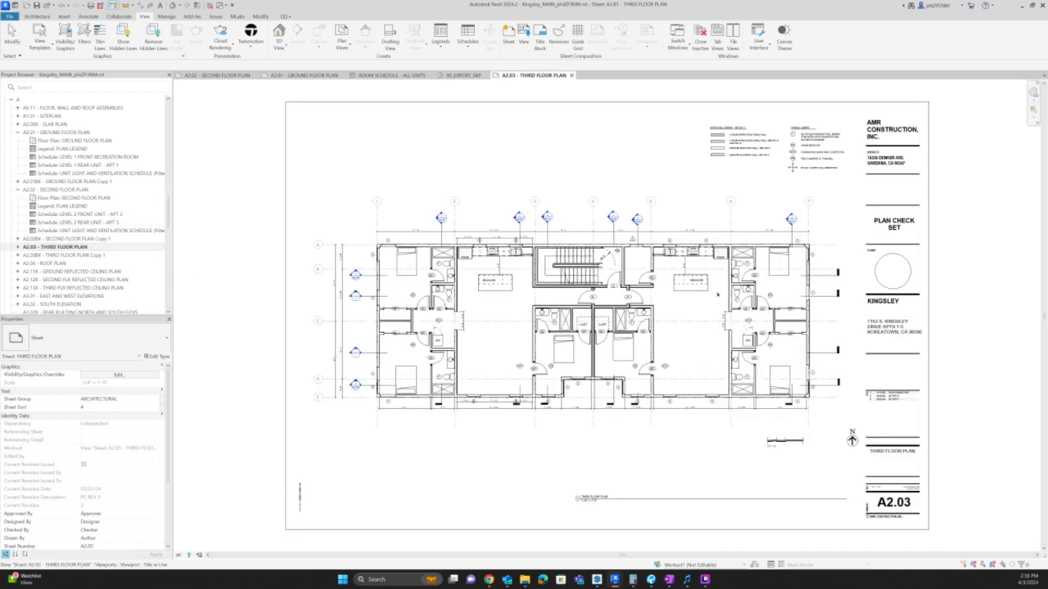
click(718, 293)
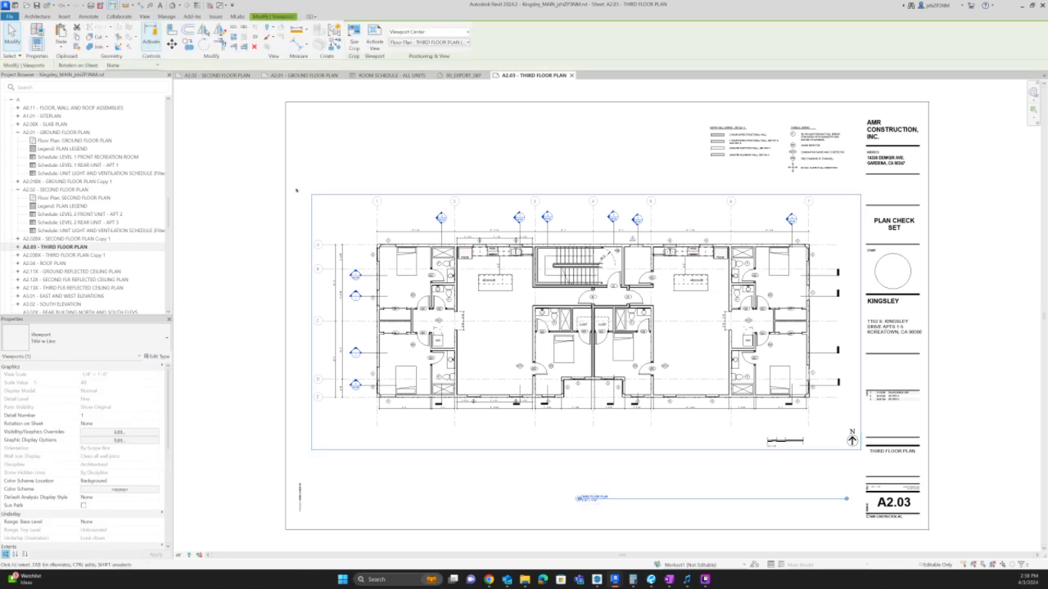
drag(227, 149, 995, 489)
click(713, 313)
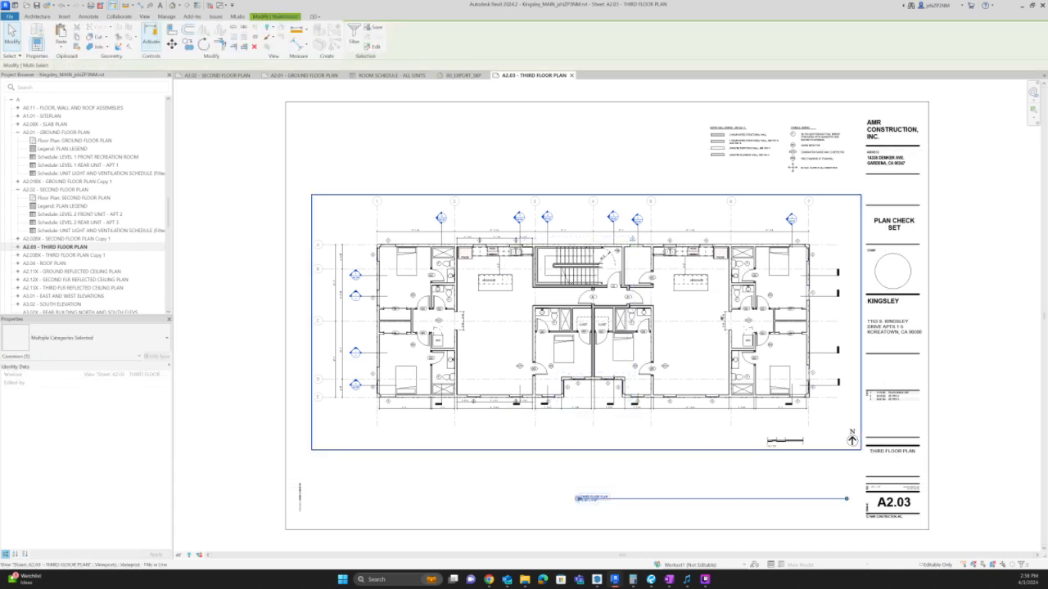
double_click(712, 313)
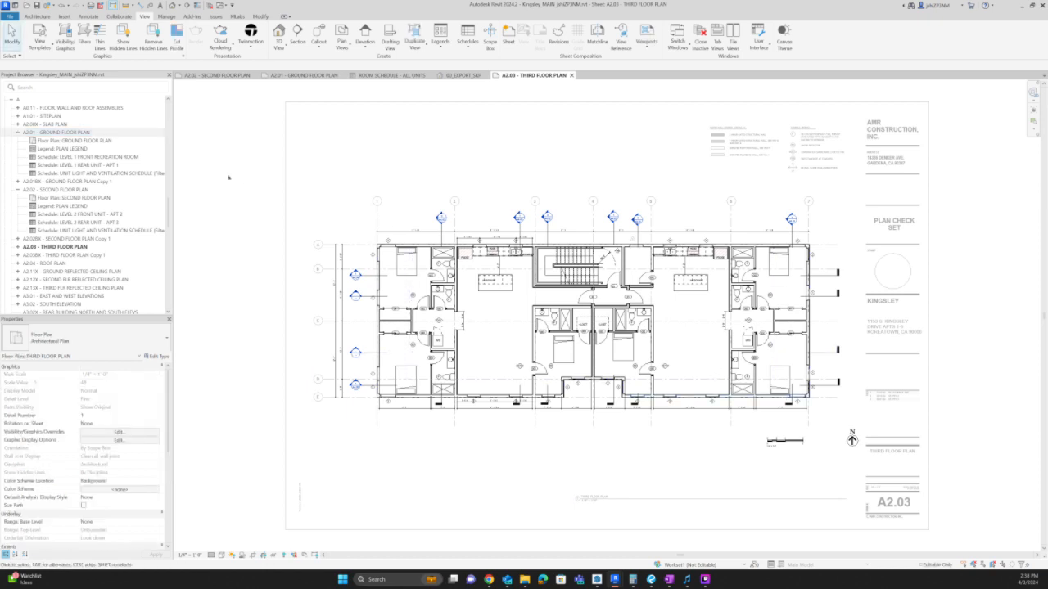
drag(228, 174, 911, 489)
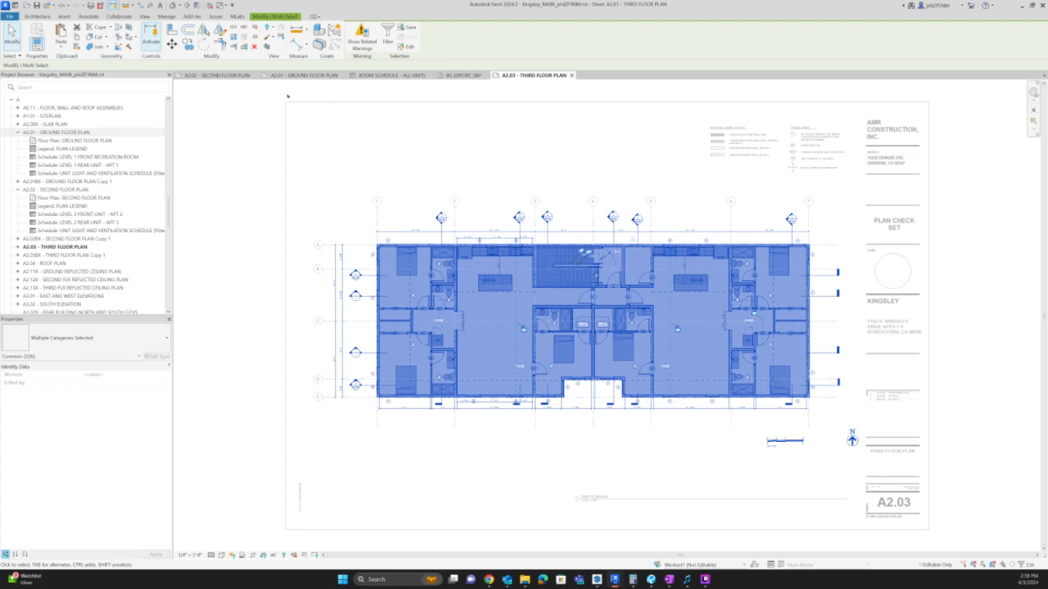
- Return to the second floor plan sheet A2.02 and activate its floor plan viewport for editing
click(218, 75)
scroll(746, 230, down, 2)
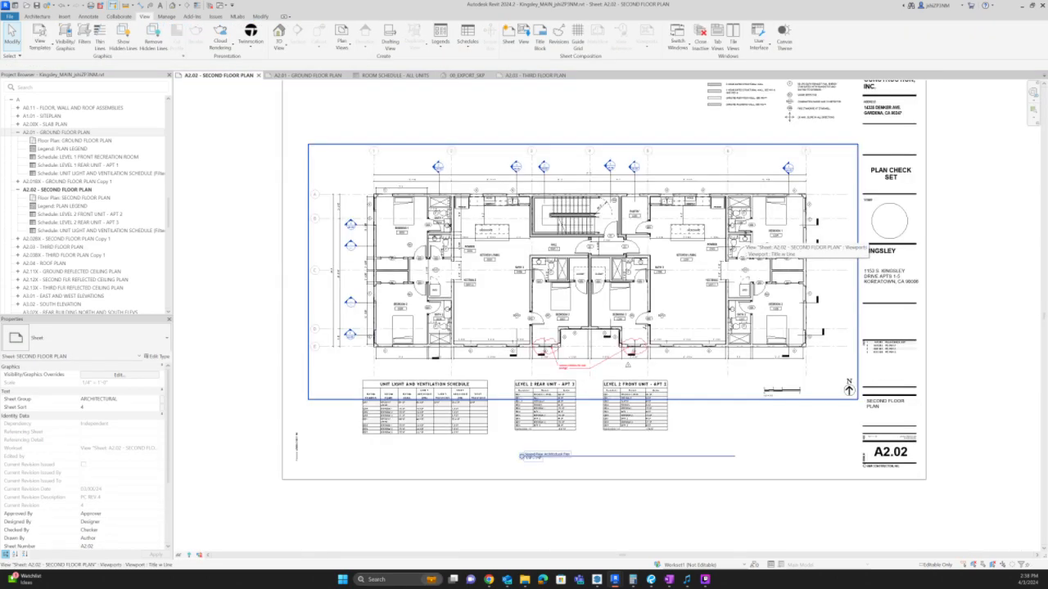
double_click(746, 230)
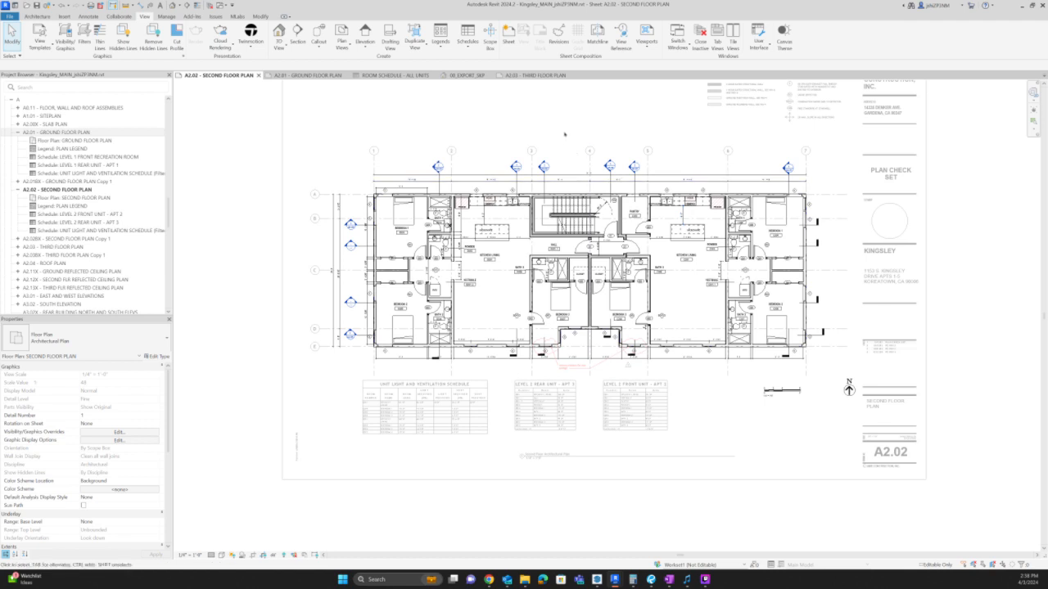
drag(564, 134, 842, 367)
key(Escape)
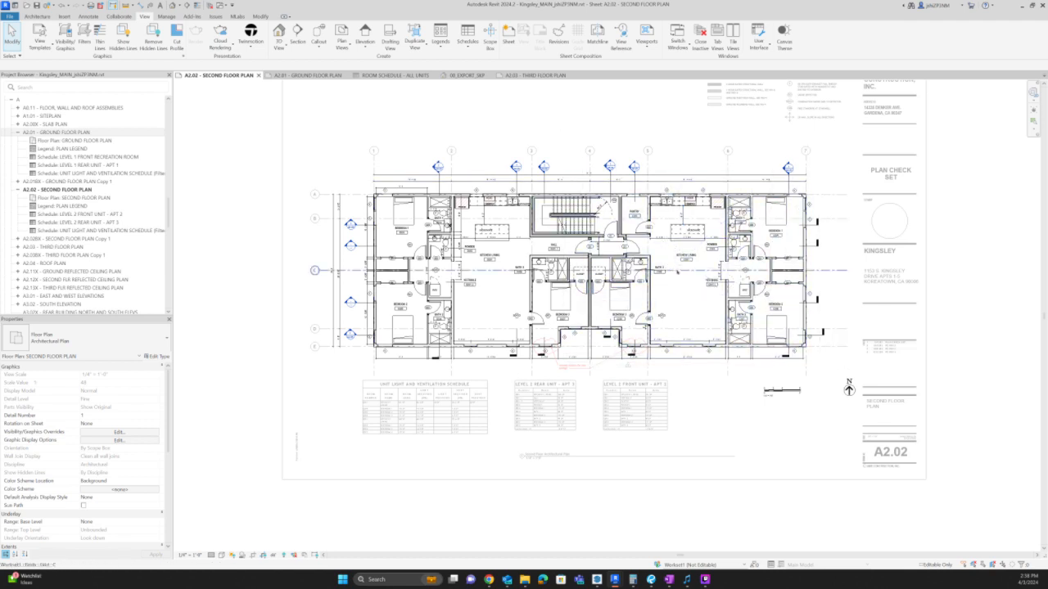
- Copy the Kitchen/Living room C201 from the second floor plan into the same place on the third floor plan and edit its room number
click(676, 267)
scroll(676, 267, up, 3)
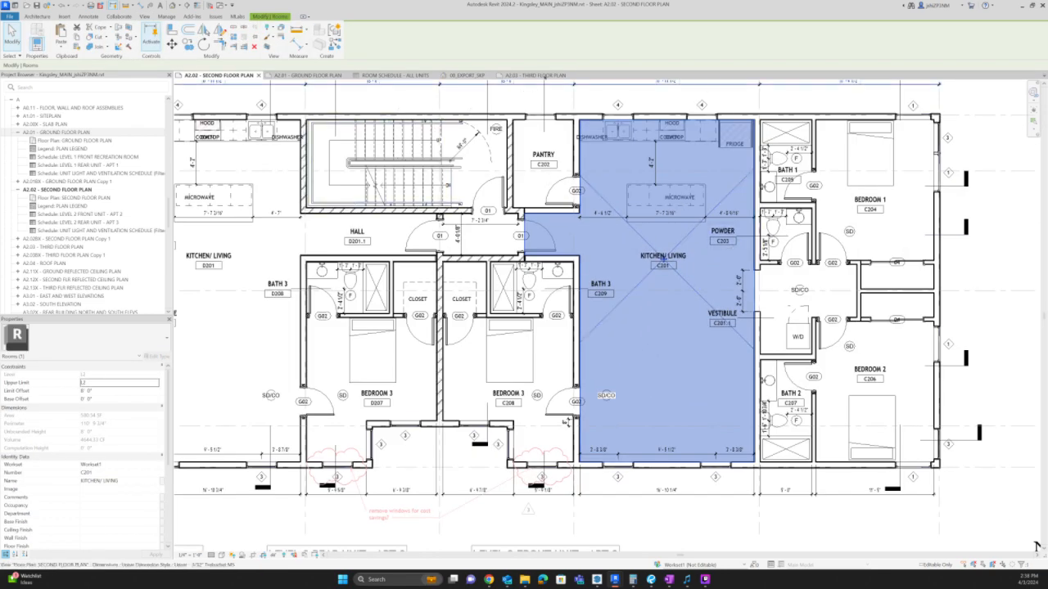
click(536, 74)
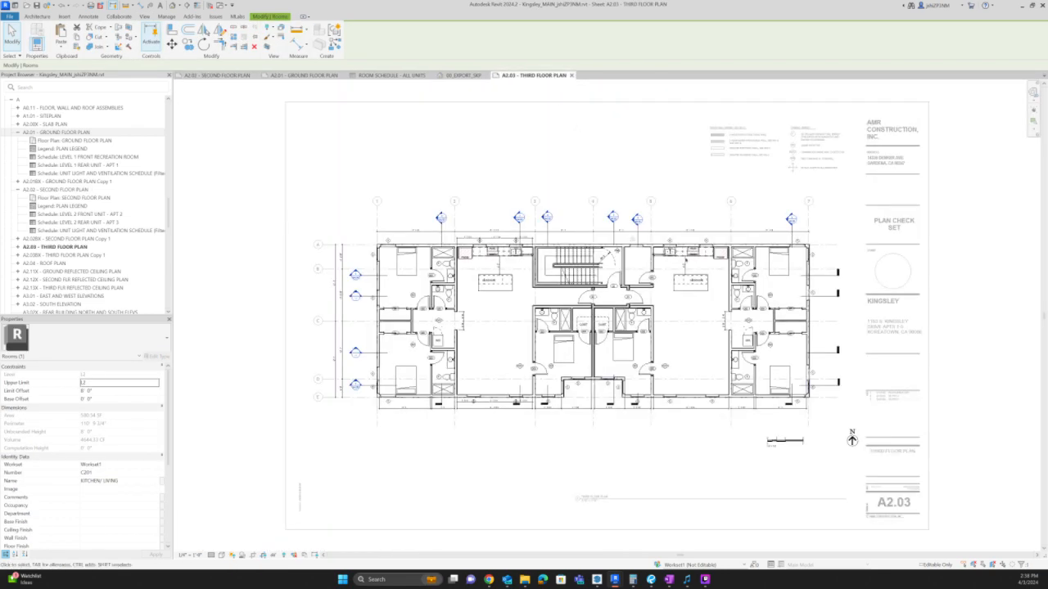
click(702, 304)
scroll(702, 303, up, 2)
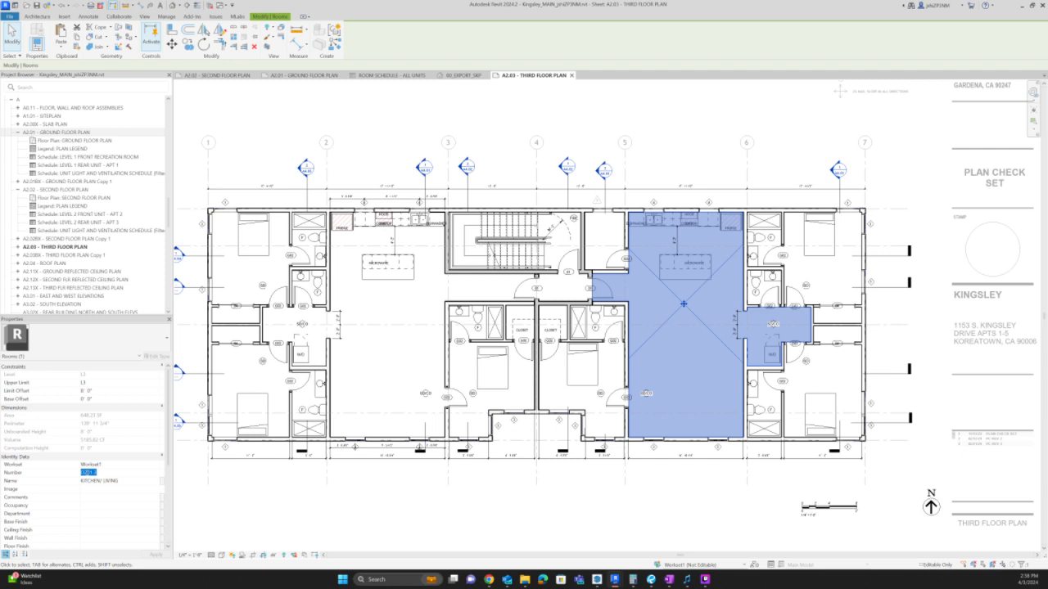
click(88, 473)
click(468, 84)
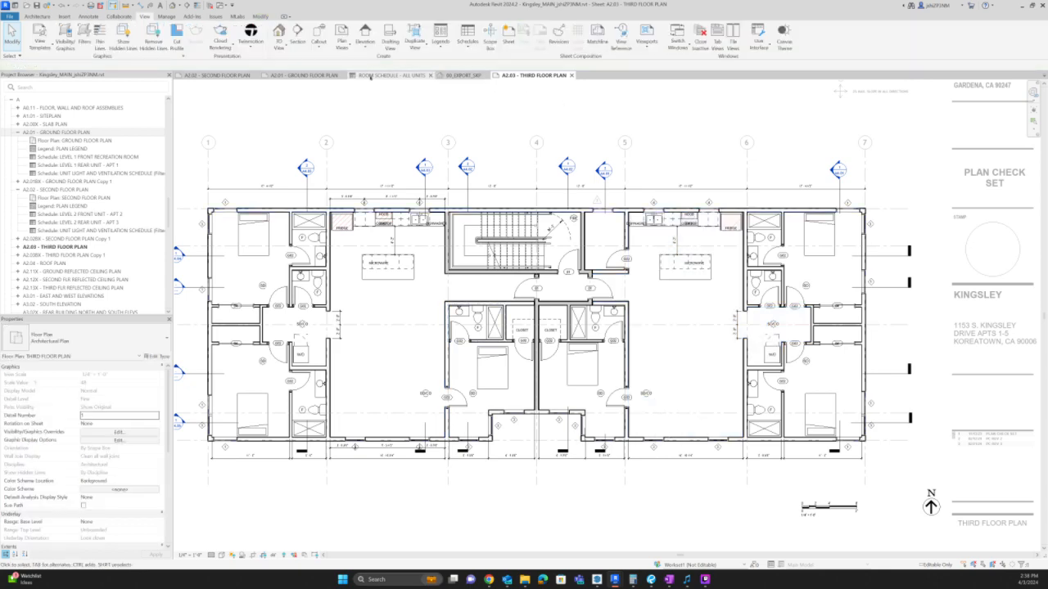
- Copy the front unit's pantry, powder room, Bedrooms 1 to 3 and Baths 1 to 3 from the second floor plan to the third floor plan
click(217, 75)
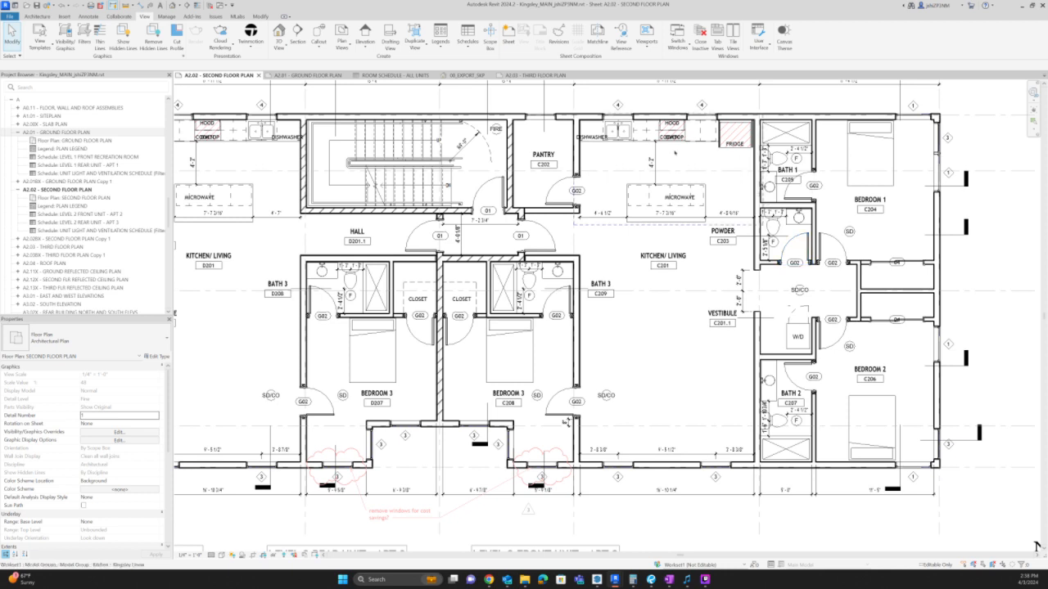
click(543, 157)
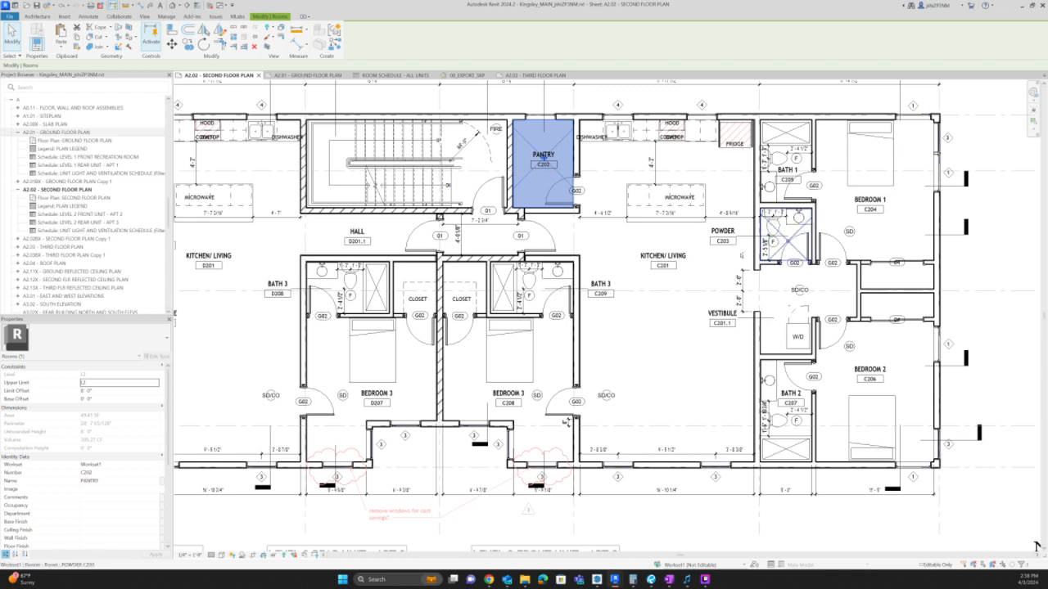
ctrl+click(788, 239)
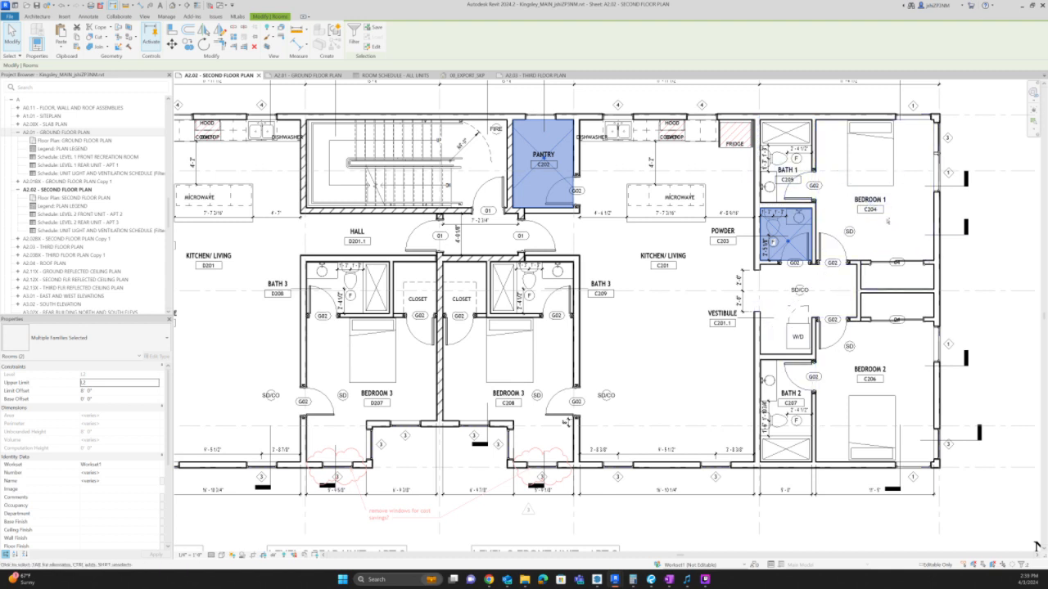
ctrl+click(888, 221)
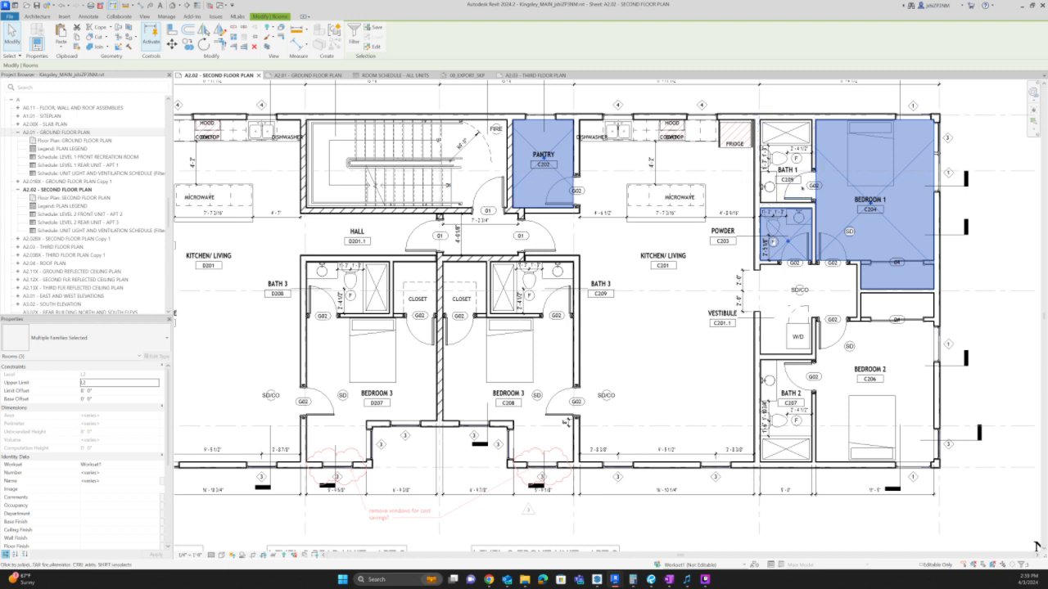
ctrl+click(800, 191)
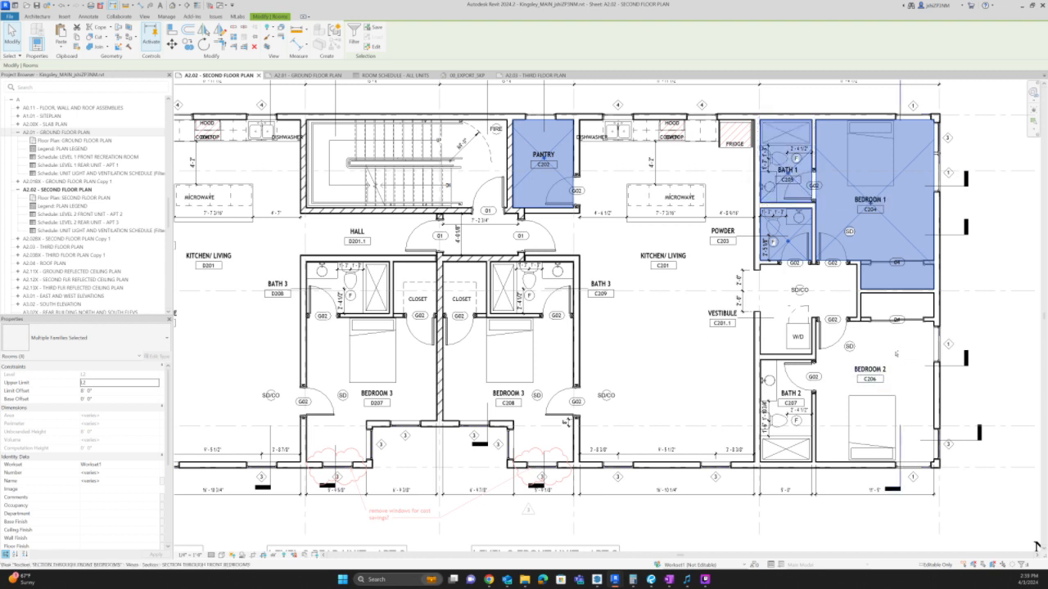
ctrl+click(896, 353)
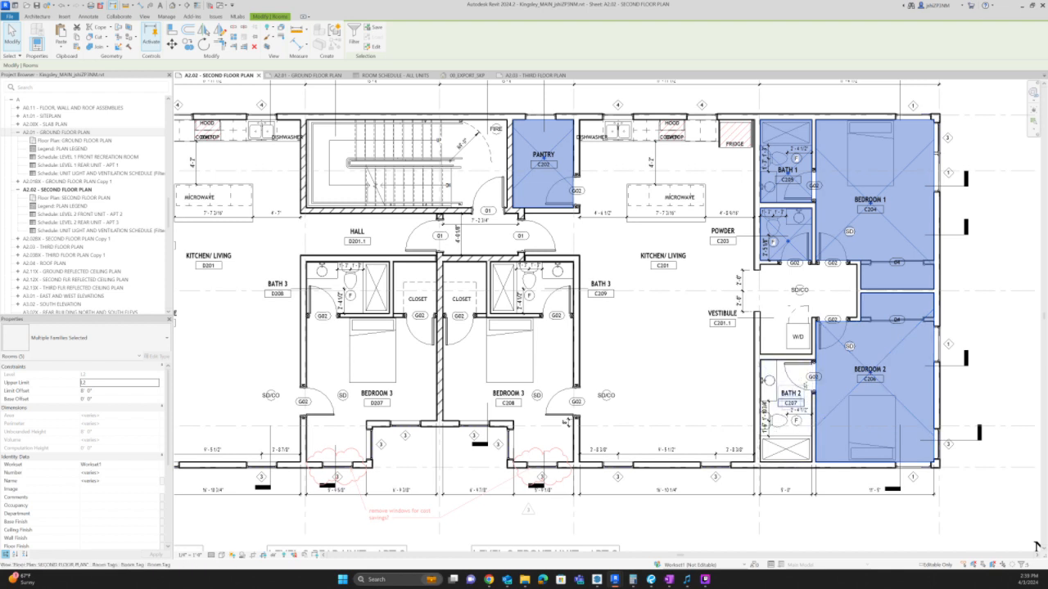
ctrl+click(806, 386)
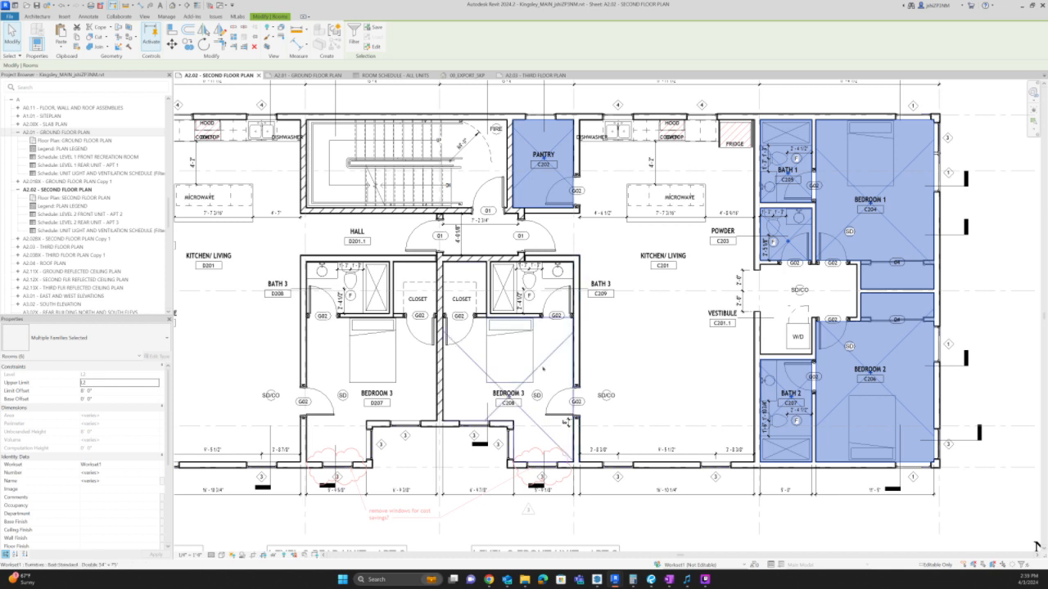
ctrl+click(521, 352)
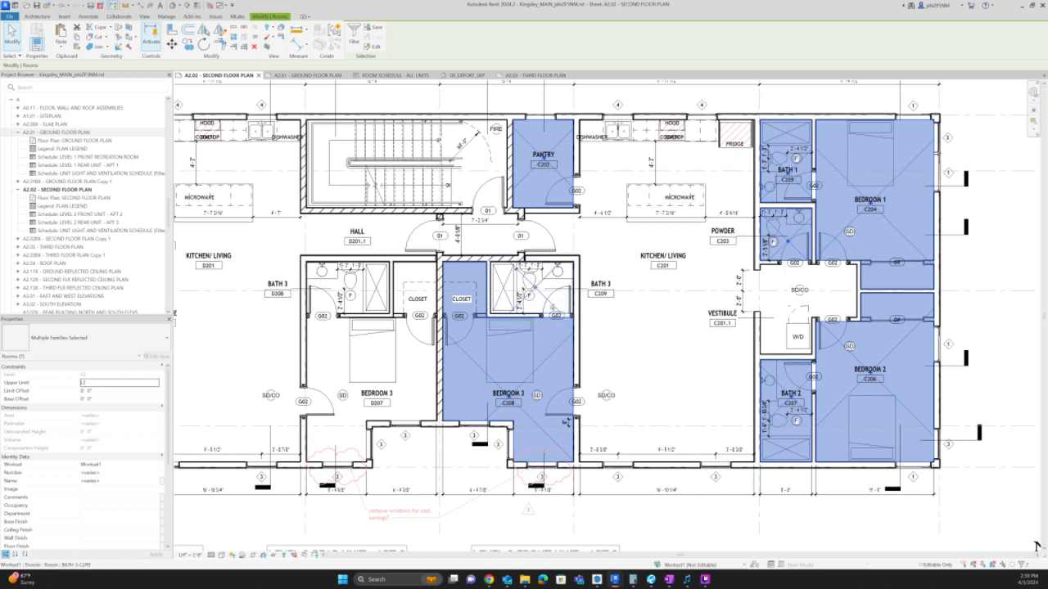
ctrl+click(554, 297)
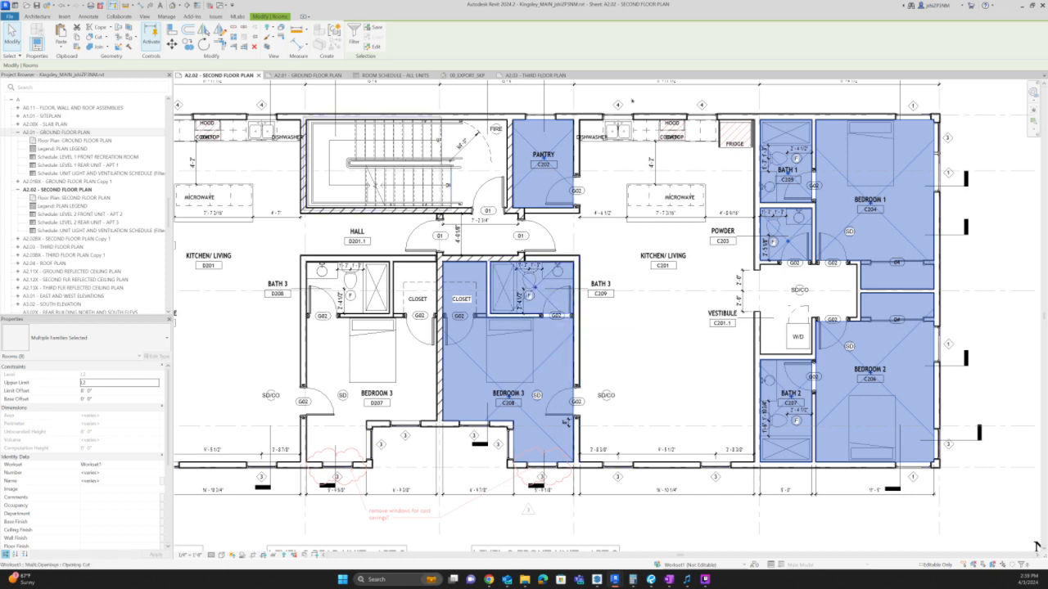
click(536, 75)
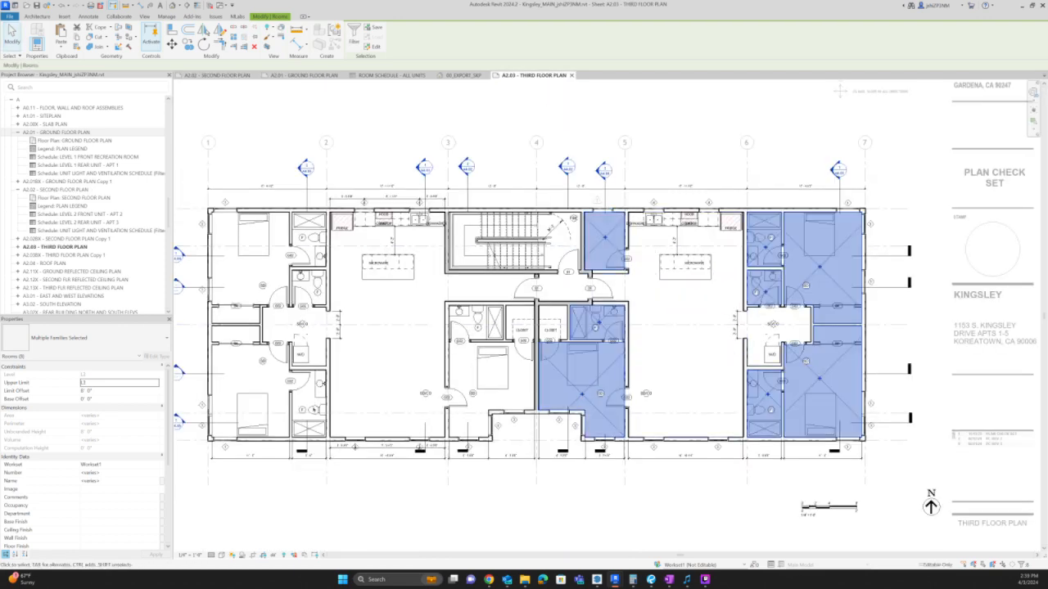
click(583, 395)
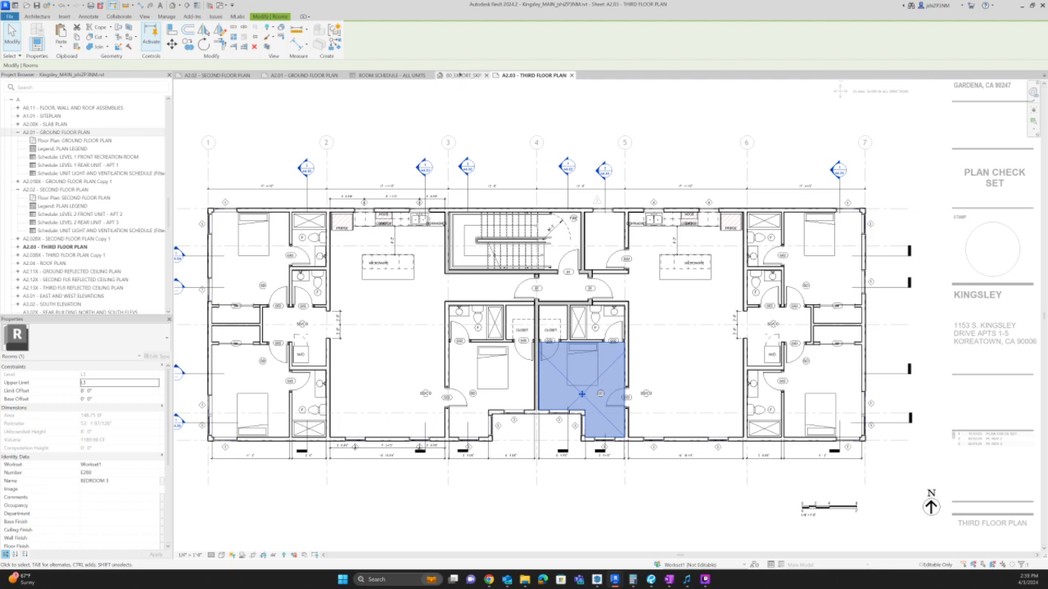
- Try to copy the Vestibule room C201.1 from the second floor plan to the third floor plan
click(461, 74)
click(217, 74)
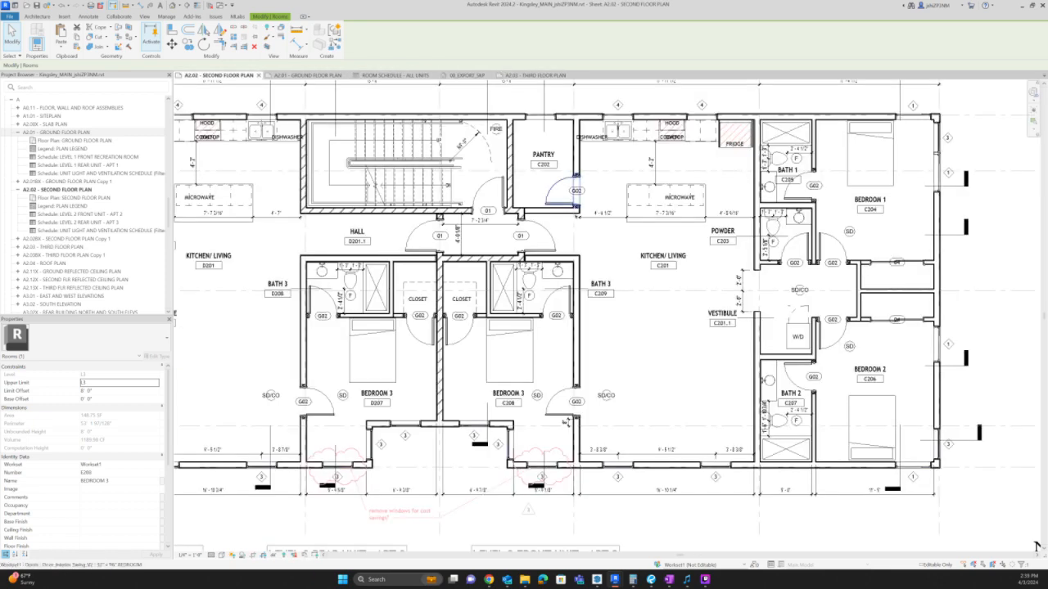
click(786, 304)
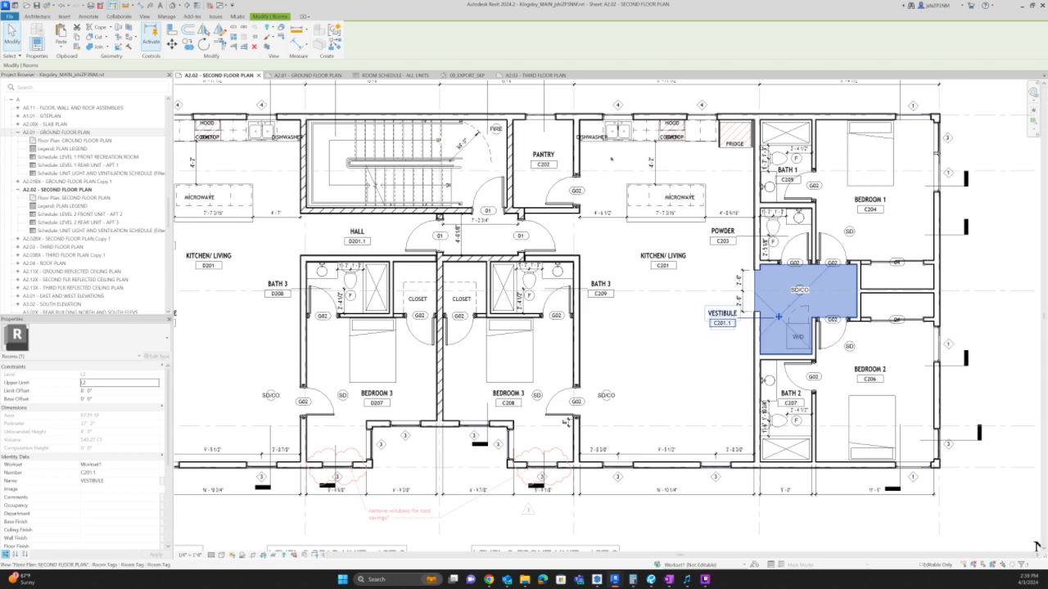
click(534, 74)
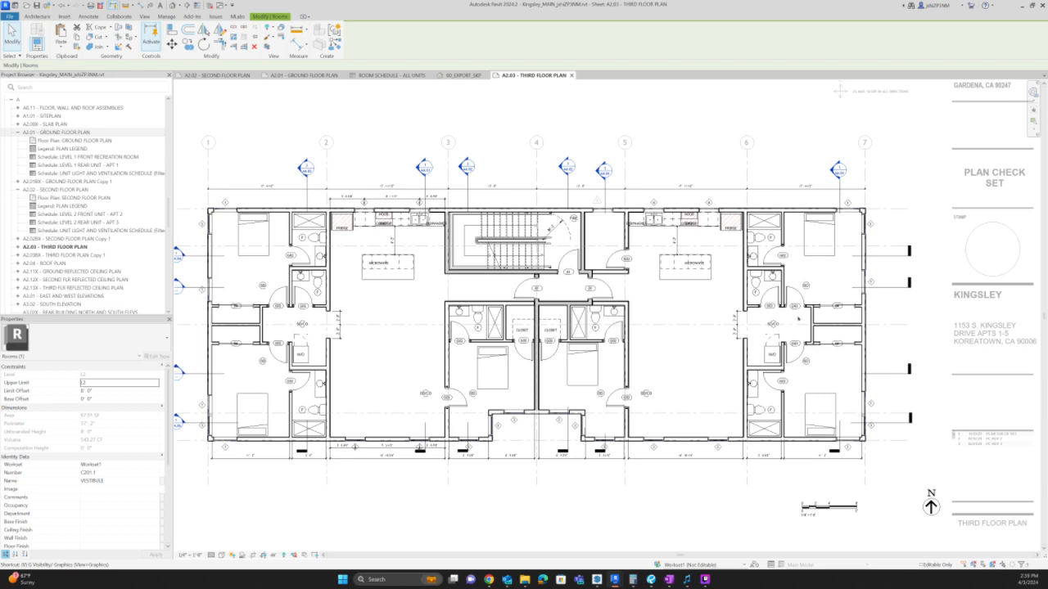
key(g)
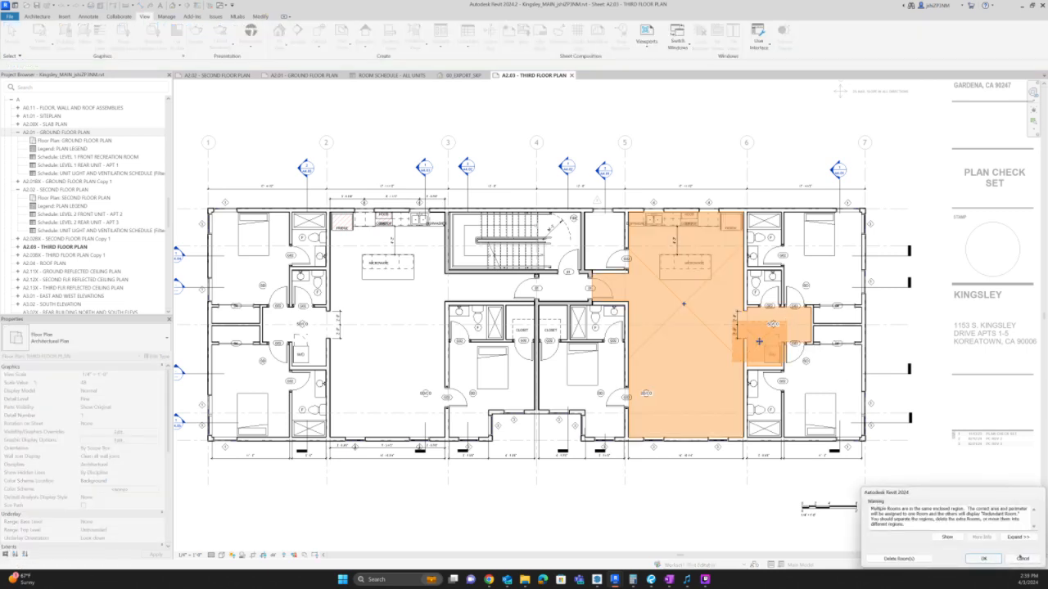
click(1023, 558)
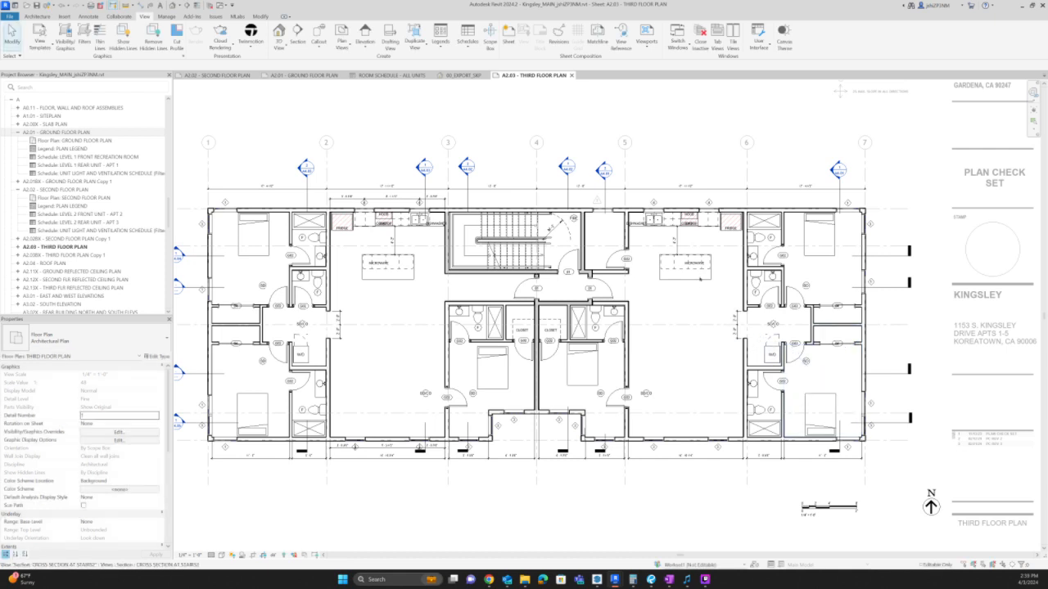
click(872, 419)
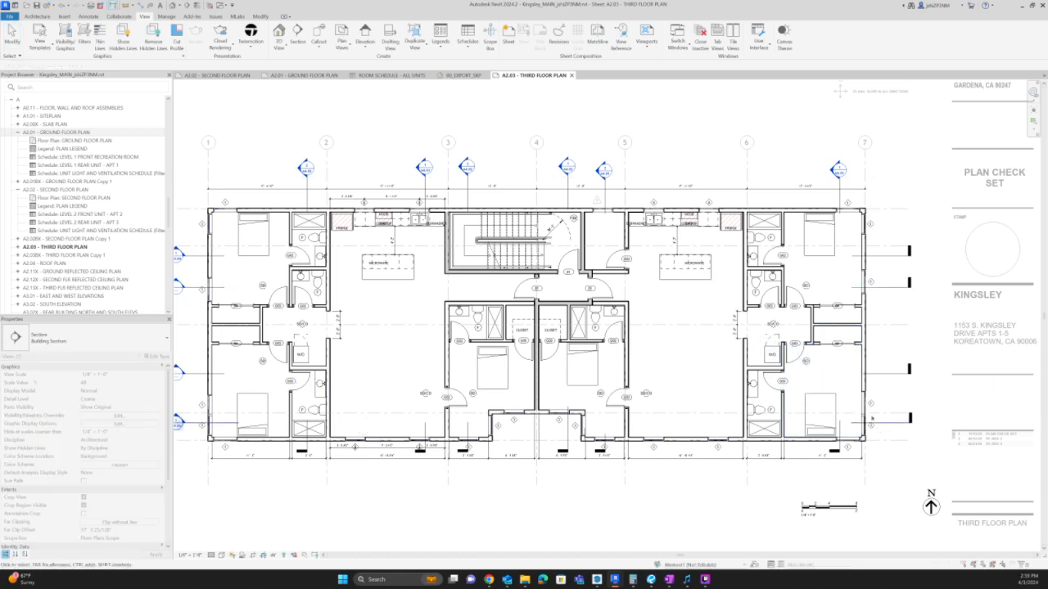
- Draw a room separation line across the opening between the front unit's Kitchen/Living room and vestibule on the third floor plan
click(653, 151)
drag(881, 513, 886, 517)
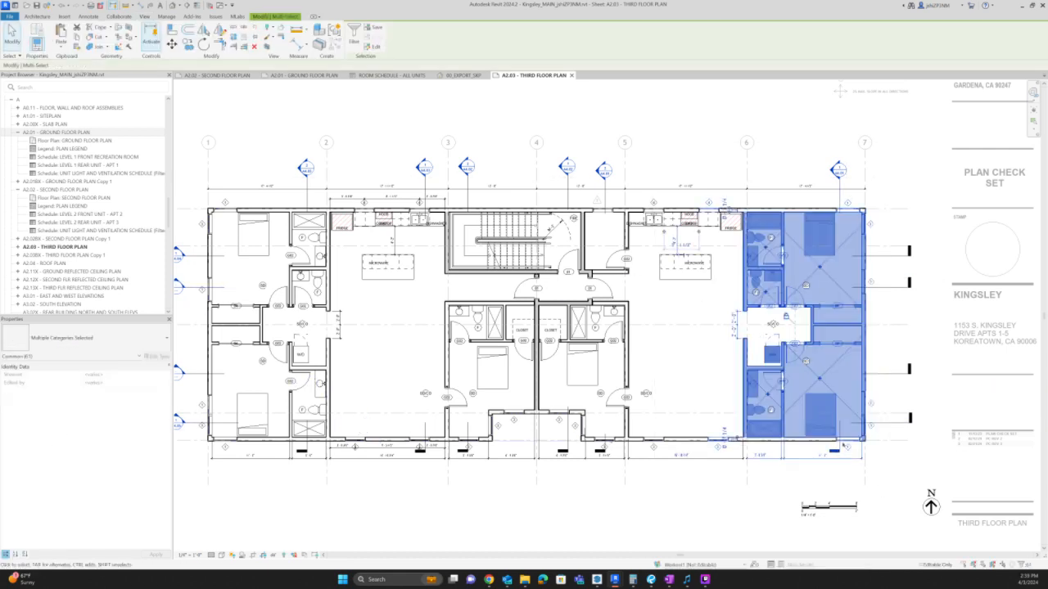
click(635, 187)
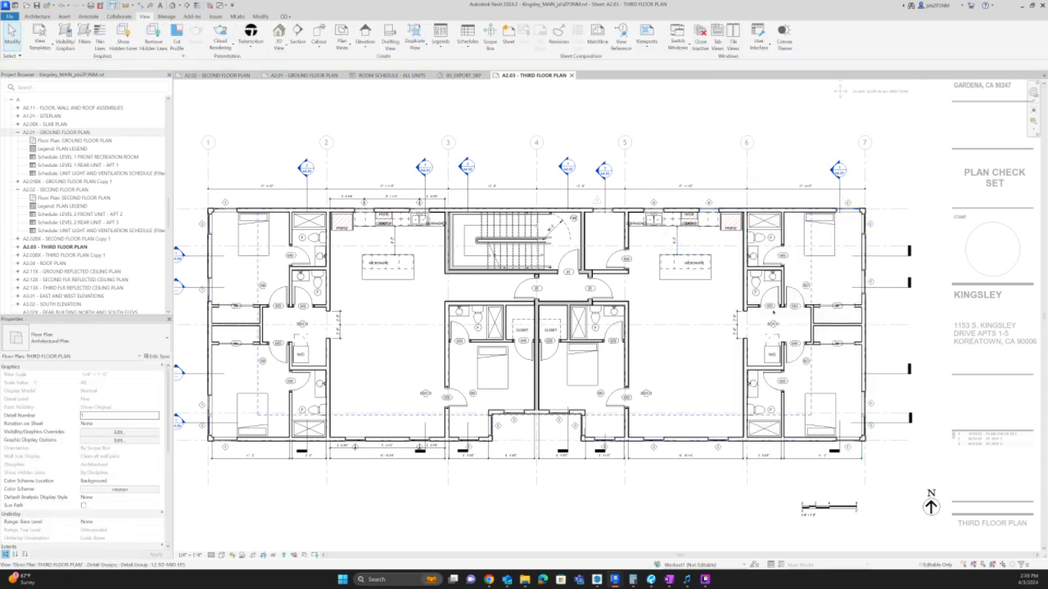
scroll(765, 311, up, 4)
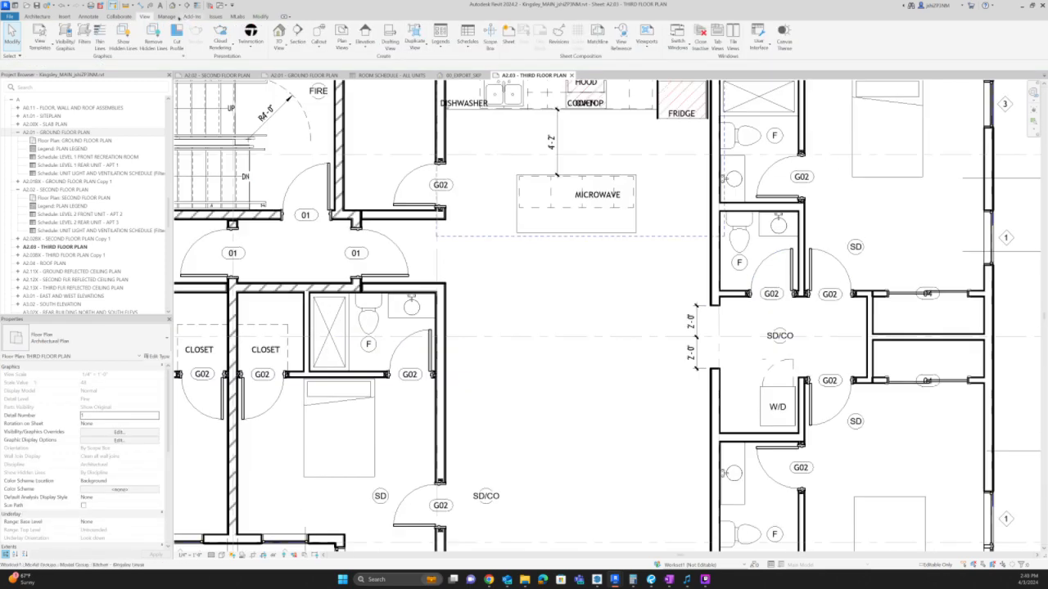
click(48, 17)
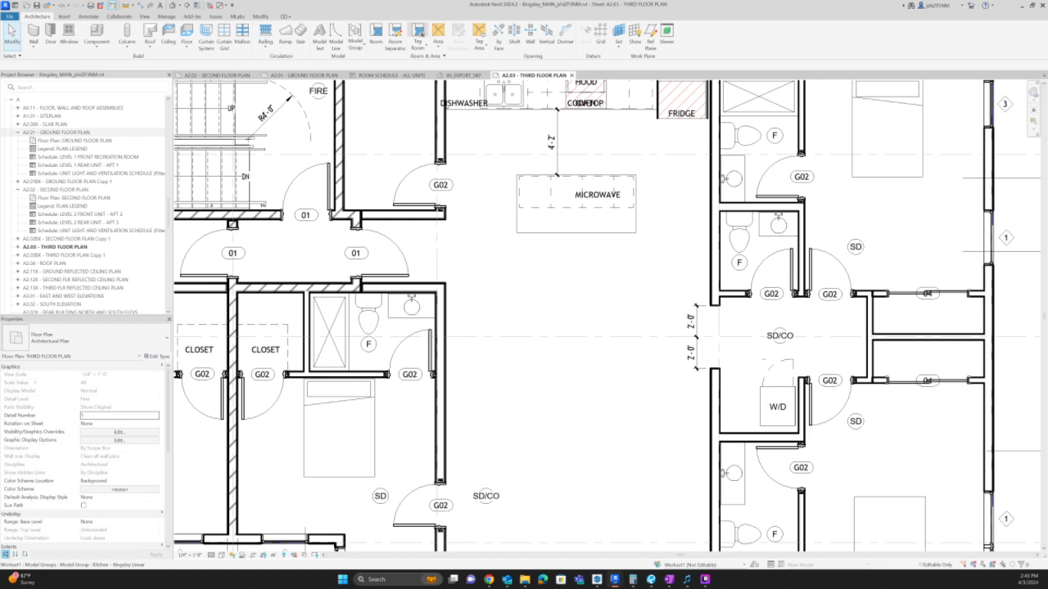
click(396, 37)
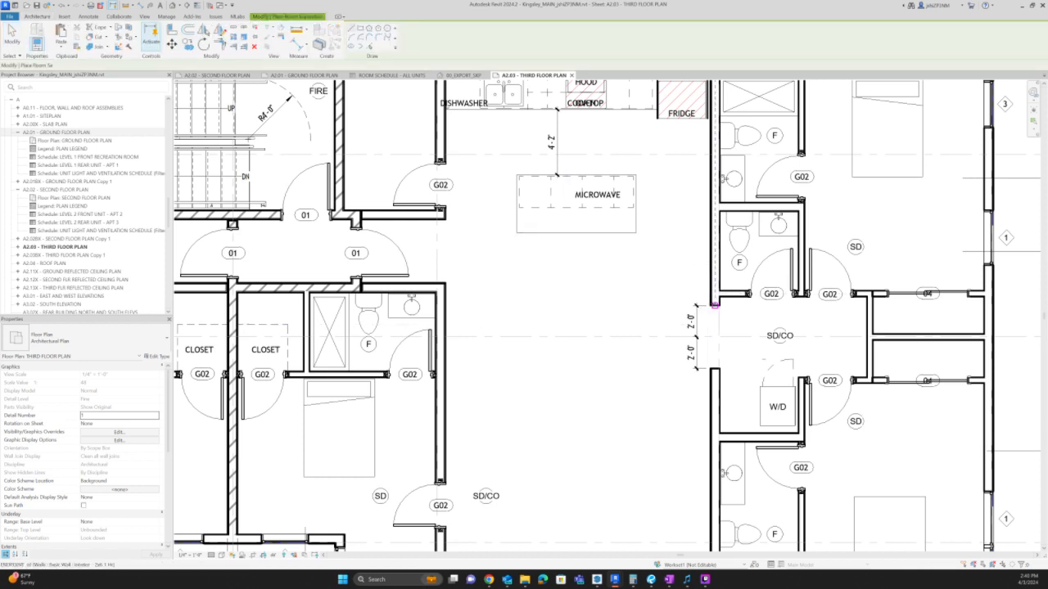
click(714, 303)
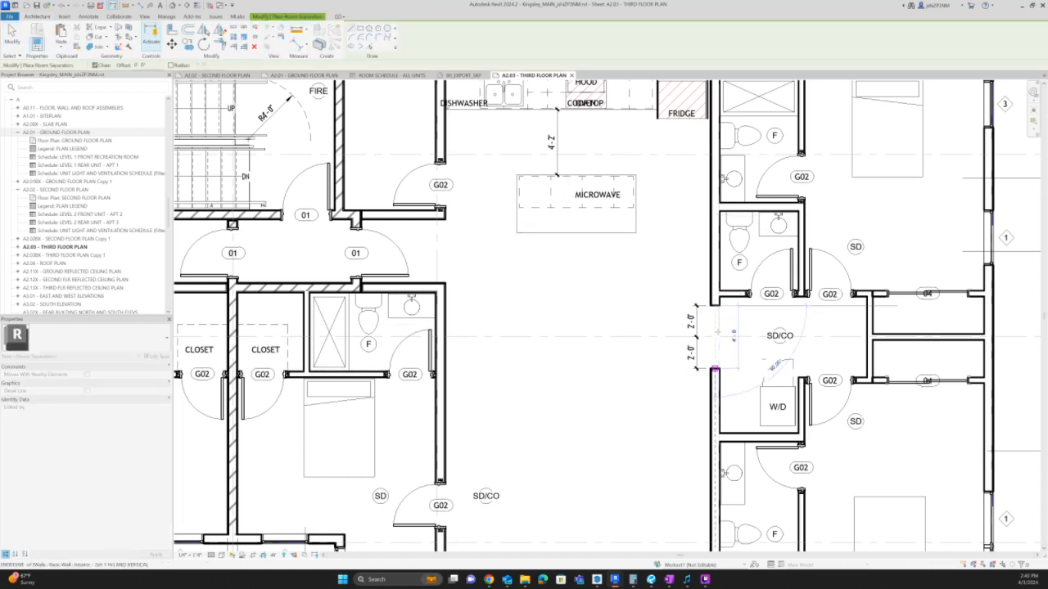
click(714, 370)
key(Escape)
key(Escape)
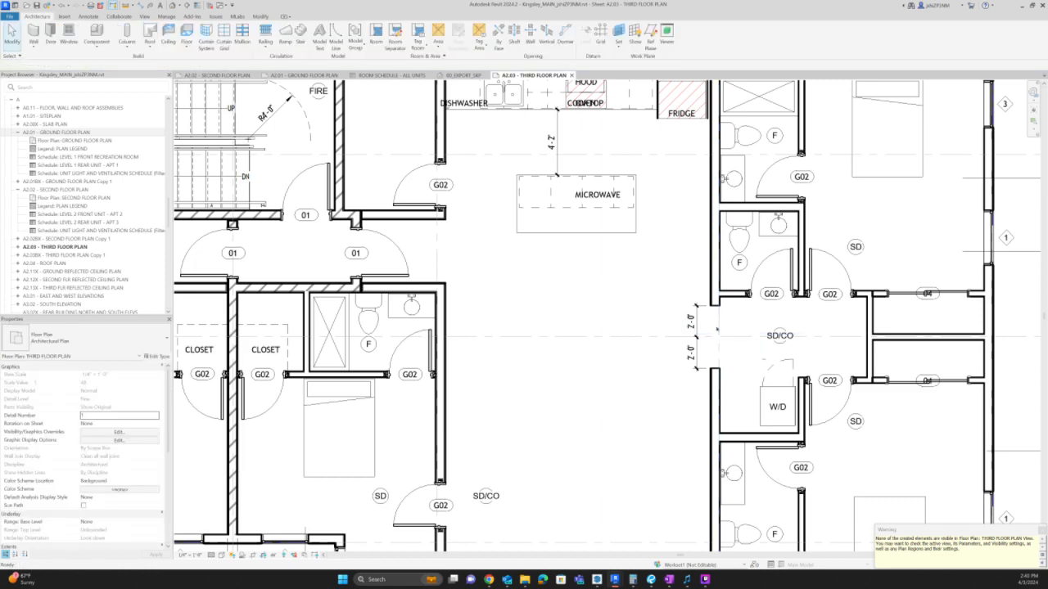
- Reveal hidden elements and align the front unit's room separation line with the living-room face of the adjoining wall
key(r)
key(h)
click(715, 315)
scroll(715, 315, up, 3)
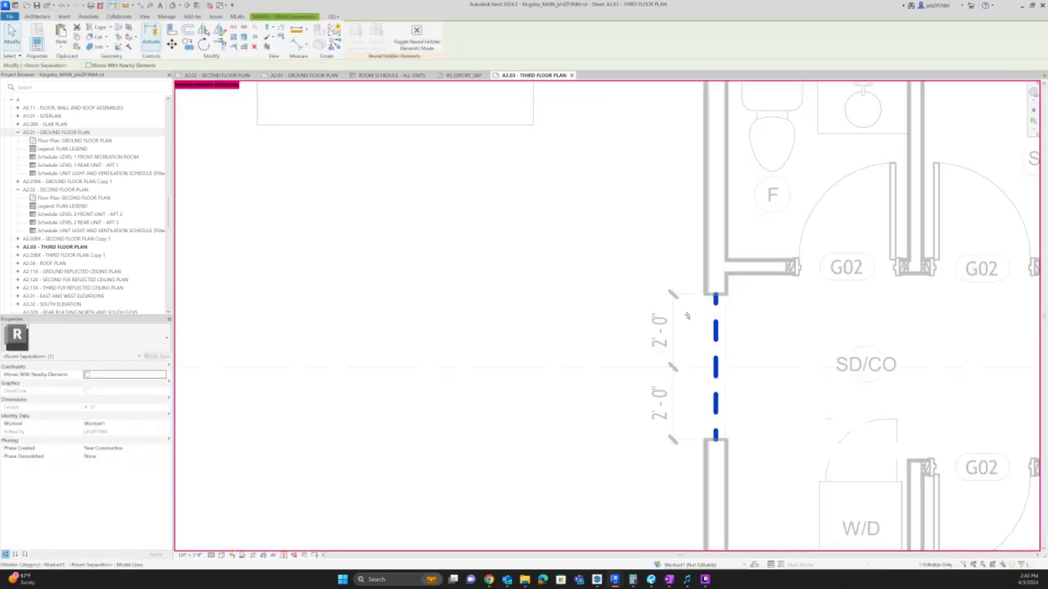
key(Escape)
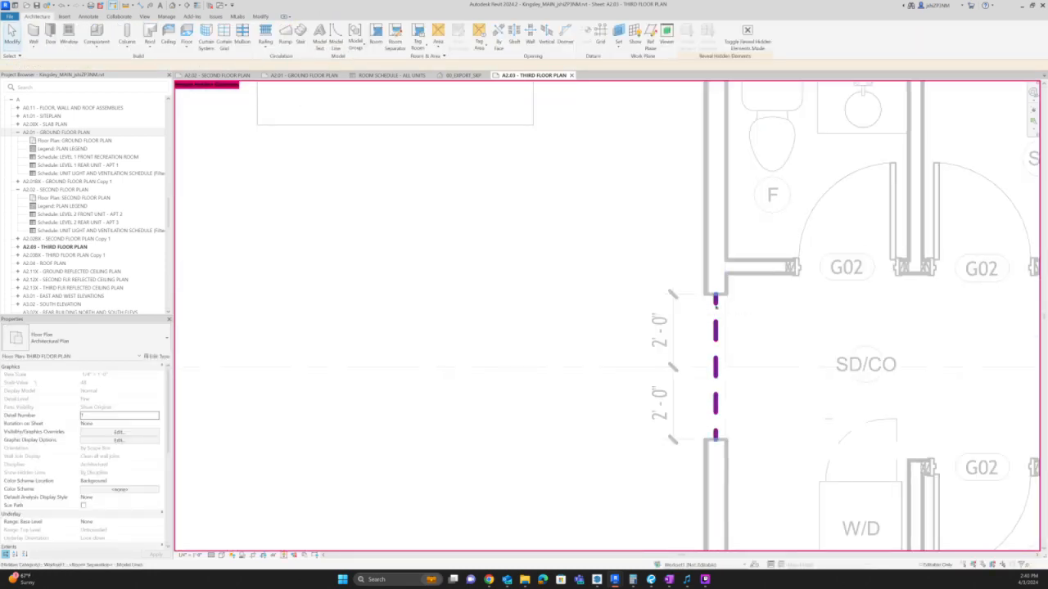
click(715, 306)
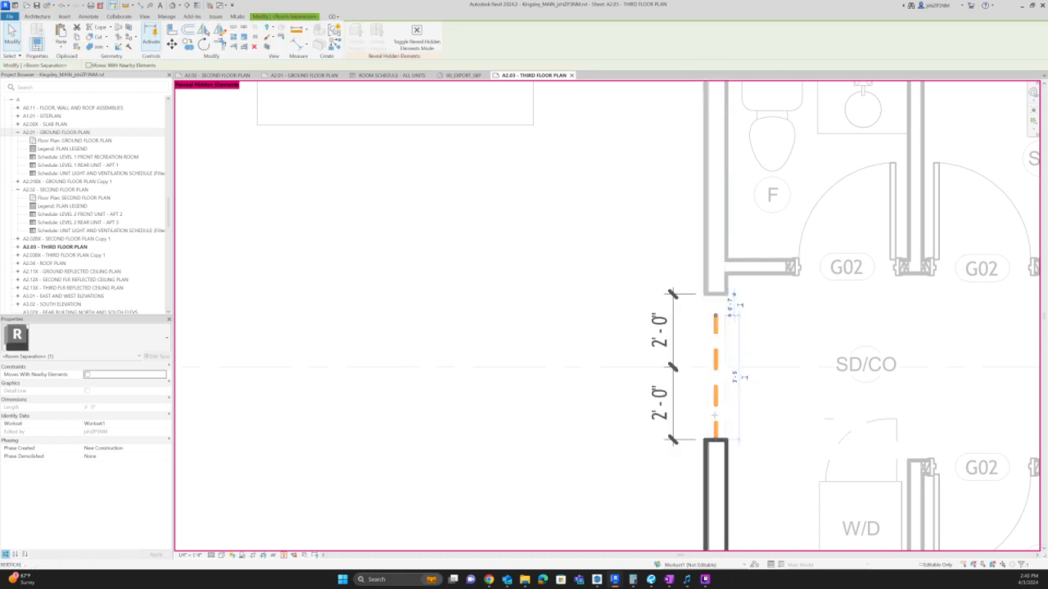
key(Escape)
key(a)
key(l)
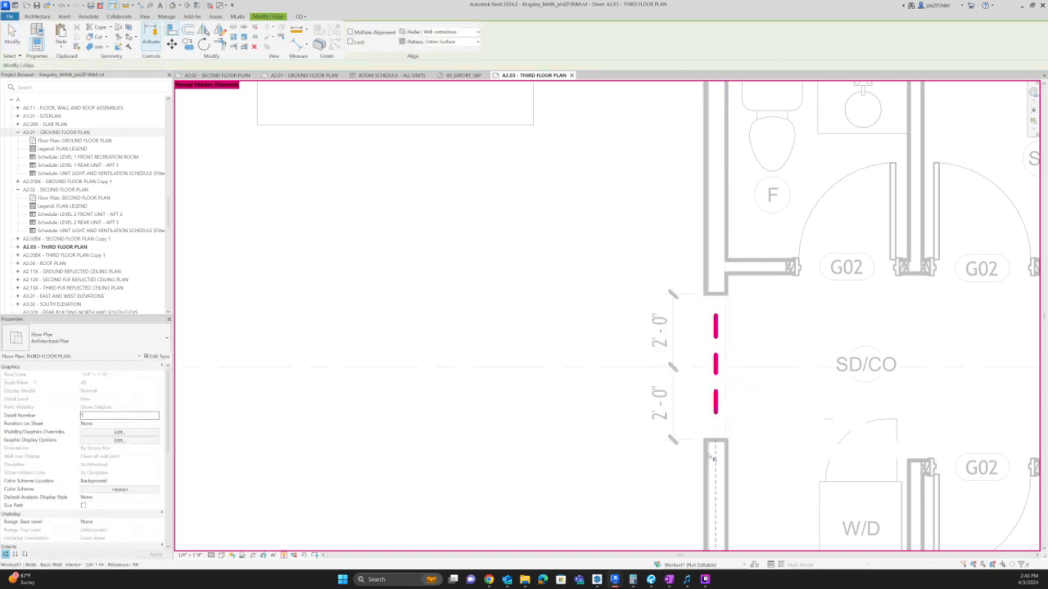
scroll(710, 393, down, 3)
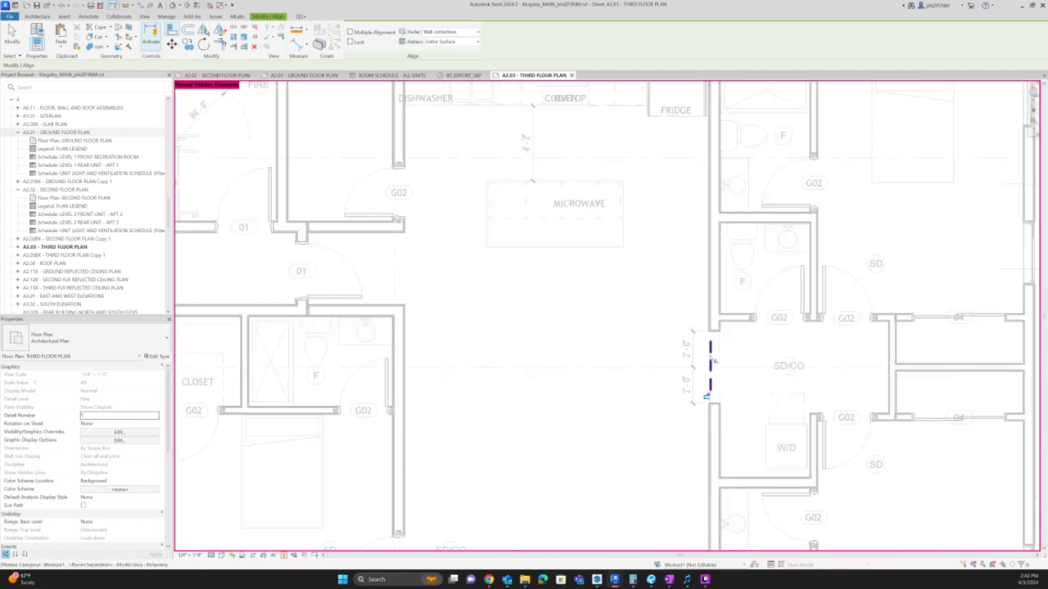
key(Escape)
- Extend the room separation line's ends to meet the walls on both sides of the opening and stop revealing hidden elements
click(711, 353)
drag(710, 315, 710, 315)
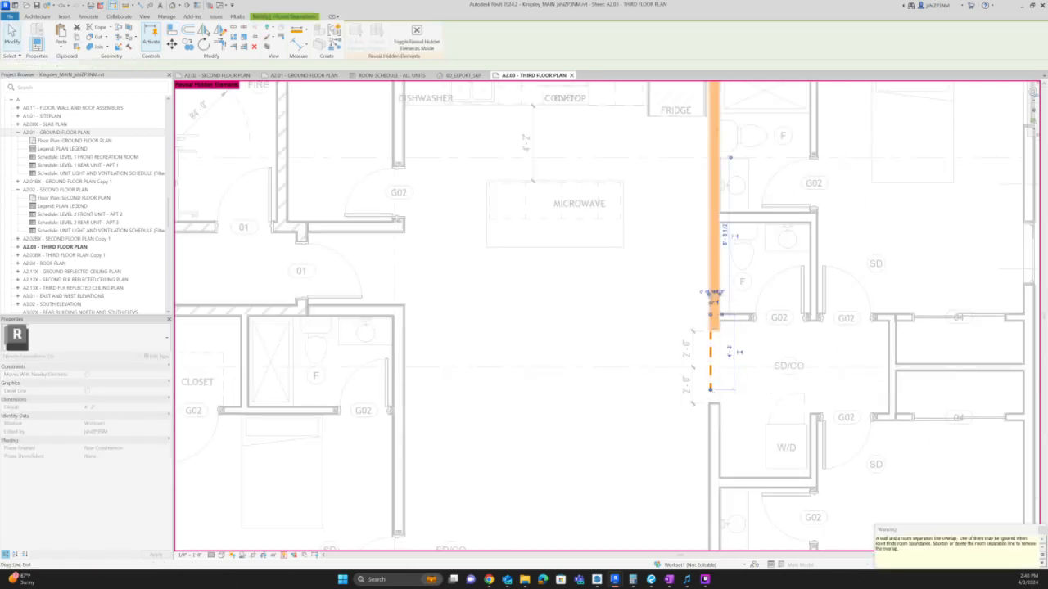
drag(710, 390, 711, 411)
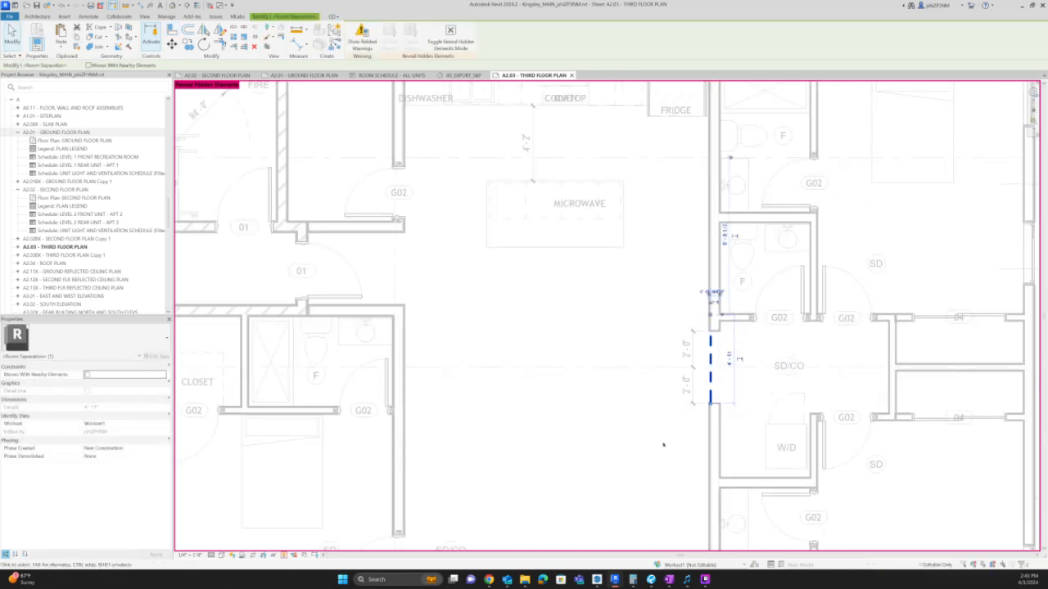
click(655, 425)
scroll(653, 410, down, 2)
key(r)
key(h)
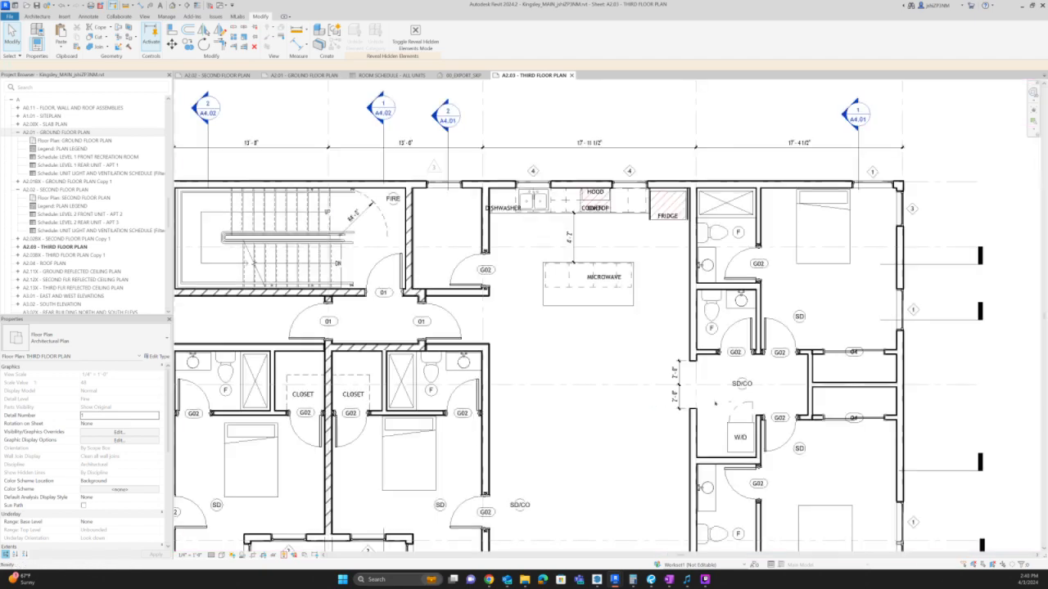
- Place the copied Vestibule room into the front unit's vestibule on the third floor plan
scroll(701, 247, down, 2)
drag(643, 128, 899, 526)
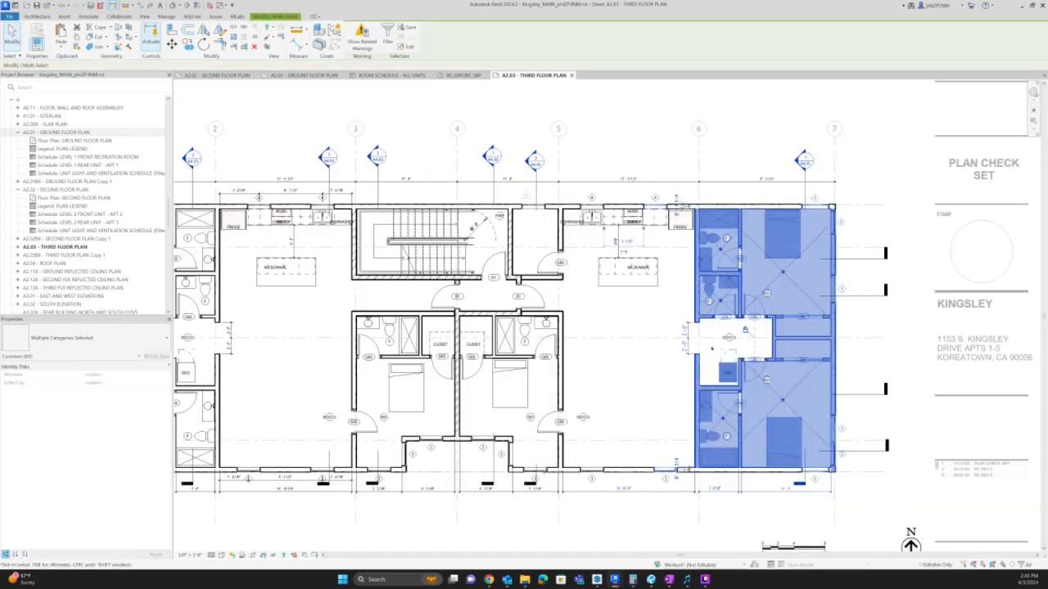
key(Escape)
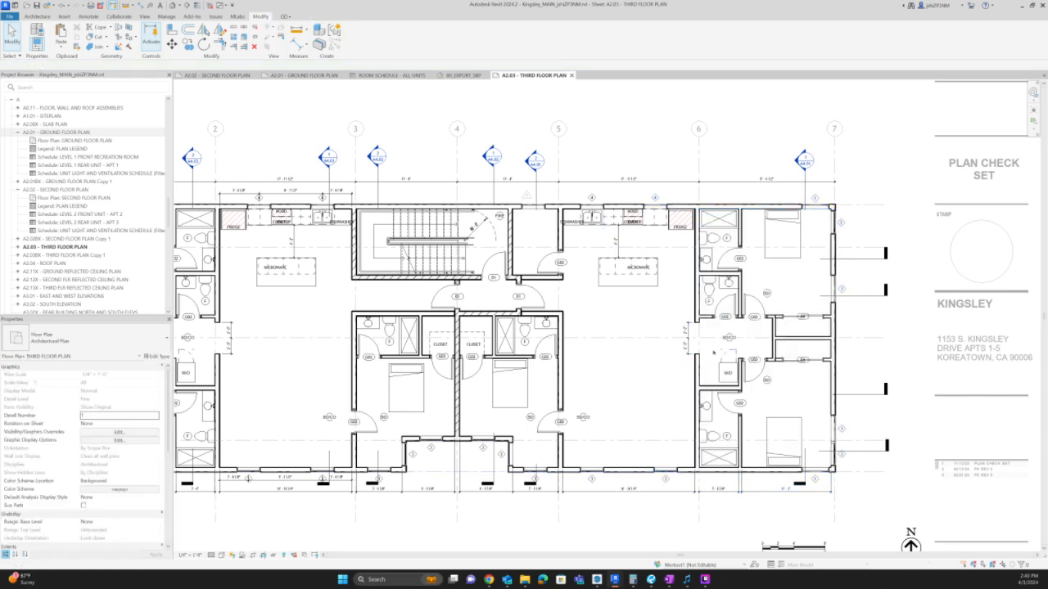
click(713, 355)
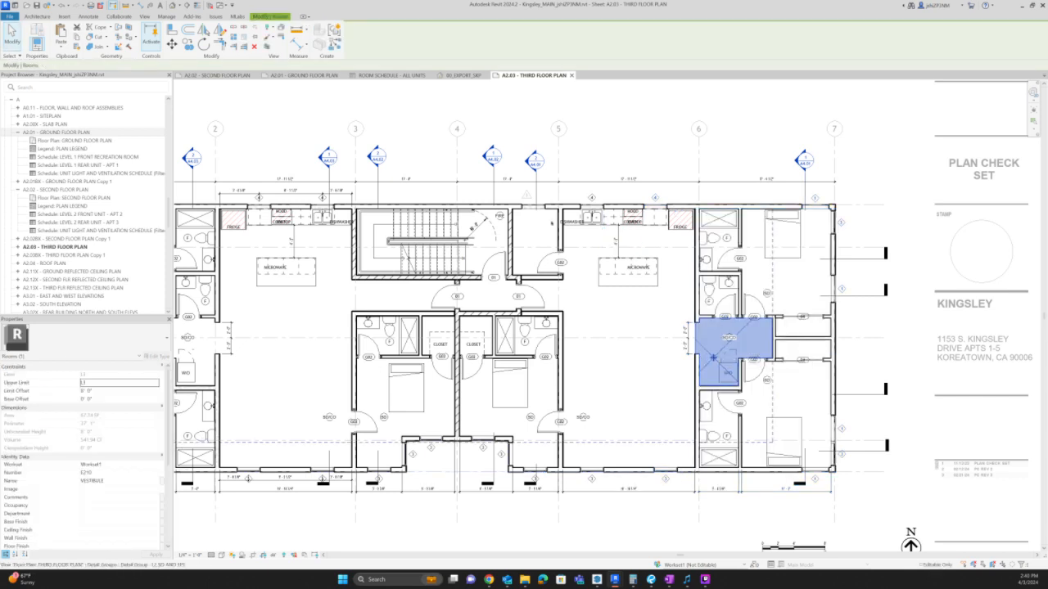
key(Escape)
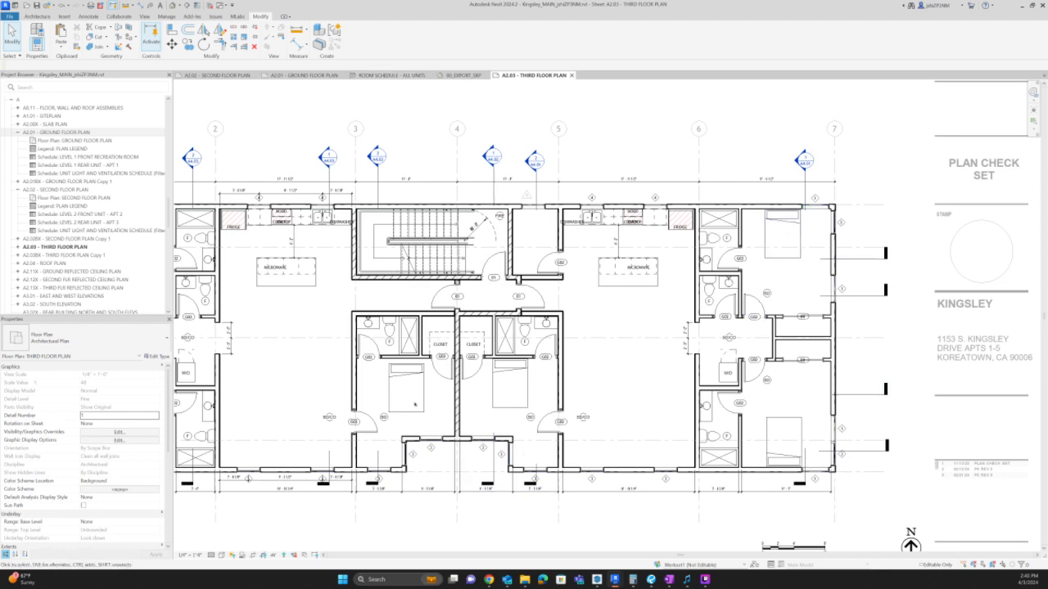
- Copy the Kitchen/Living room D201 from the second floor plan to the same place on the third floor plan
middle_drag(315, 221, 530, 218)
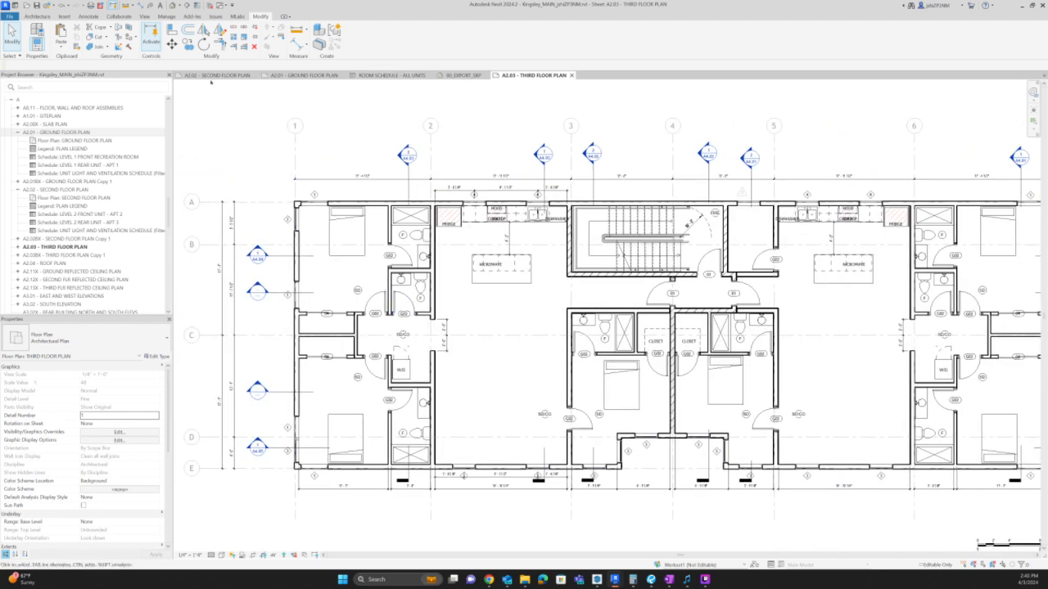
key(ctrl+Tab)
middle_drag(693, 285, 757, 285)
middle_drag(298, 286, 687, 328)
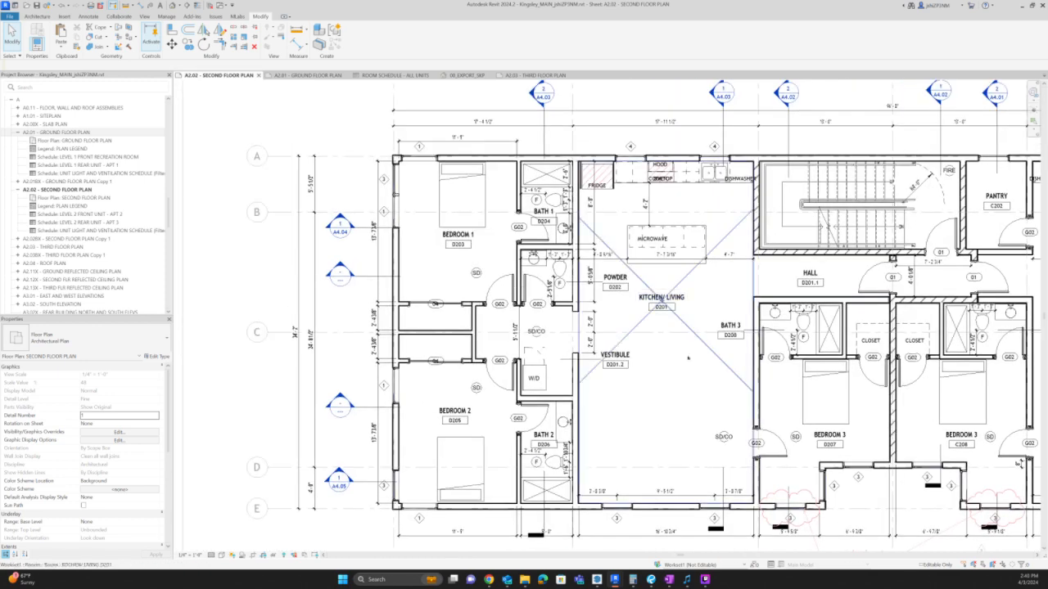
click(686, 325)
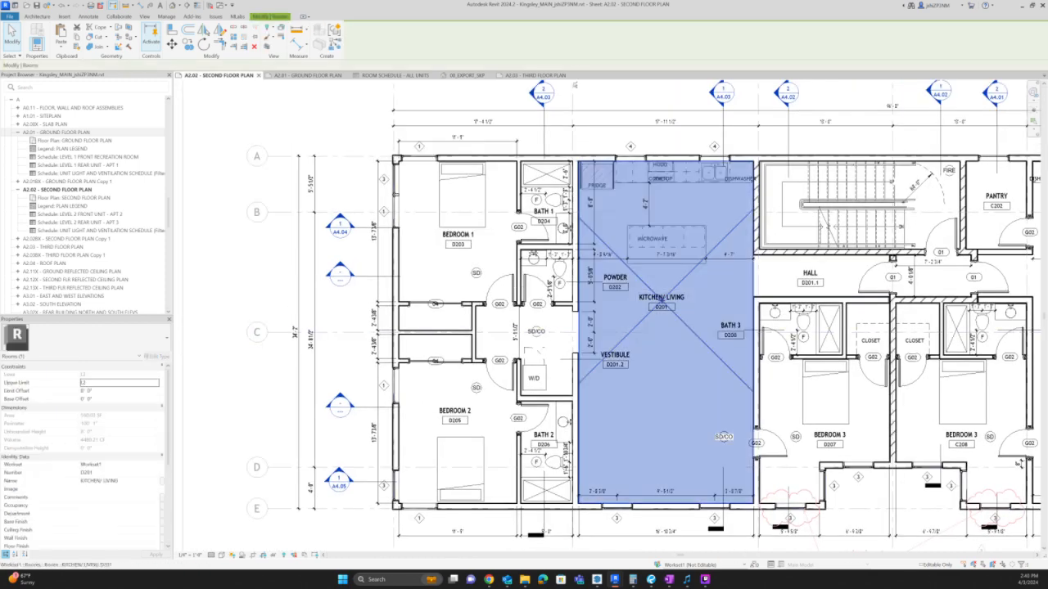
key(ctrl+Tab)
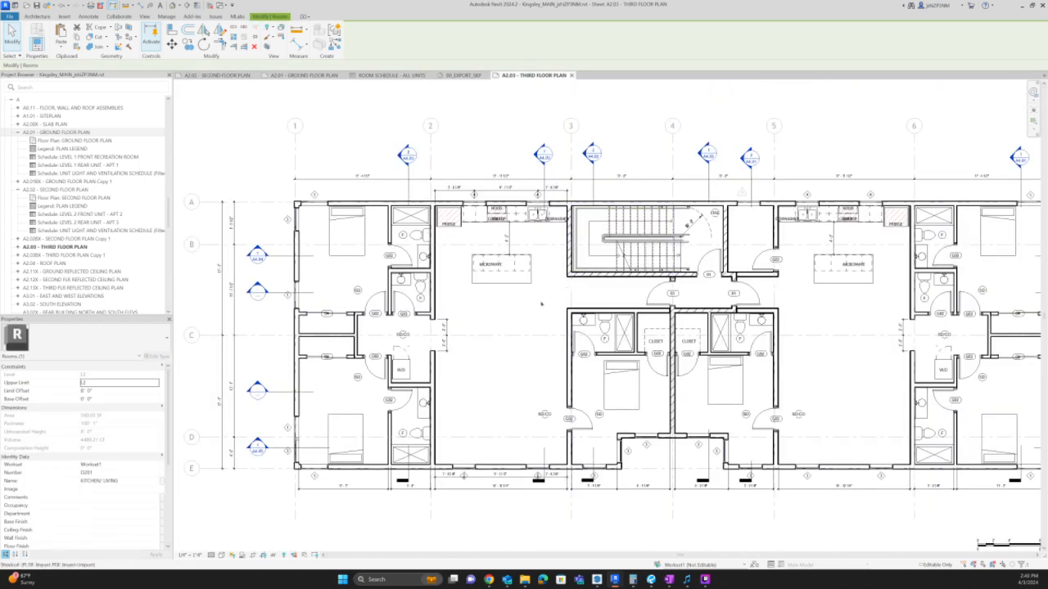
key(Escape)
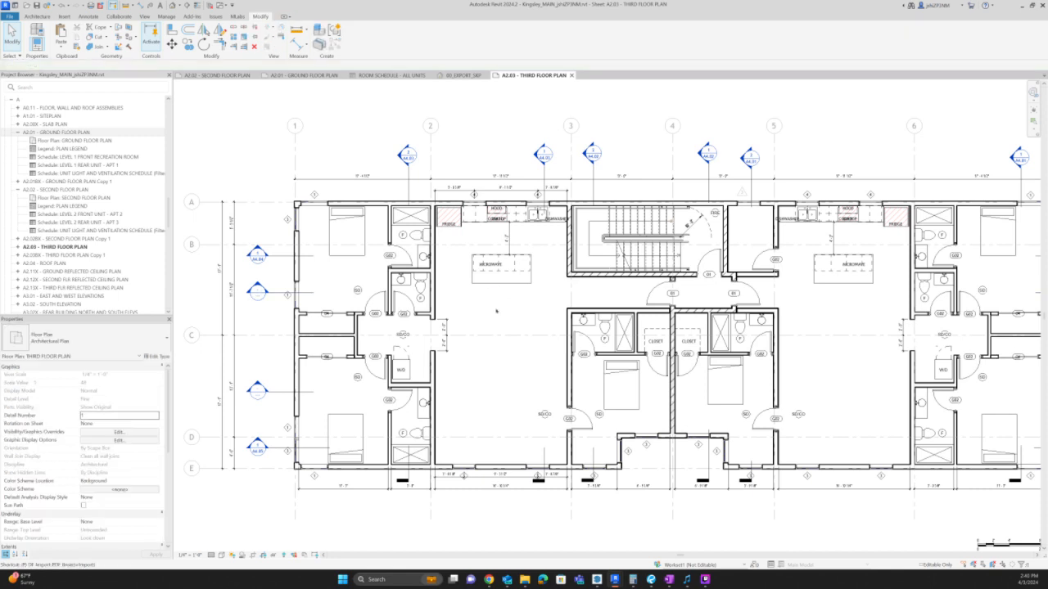
click(496, 311)
key(Escape)
click(498, 311)
- Set the rear unit's pasted Kitchen/Living room number to F201
click(111, 472)
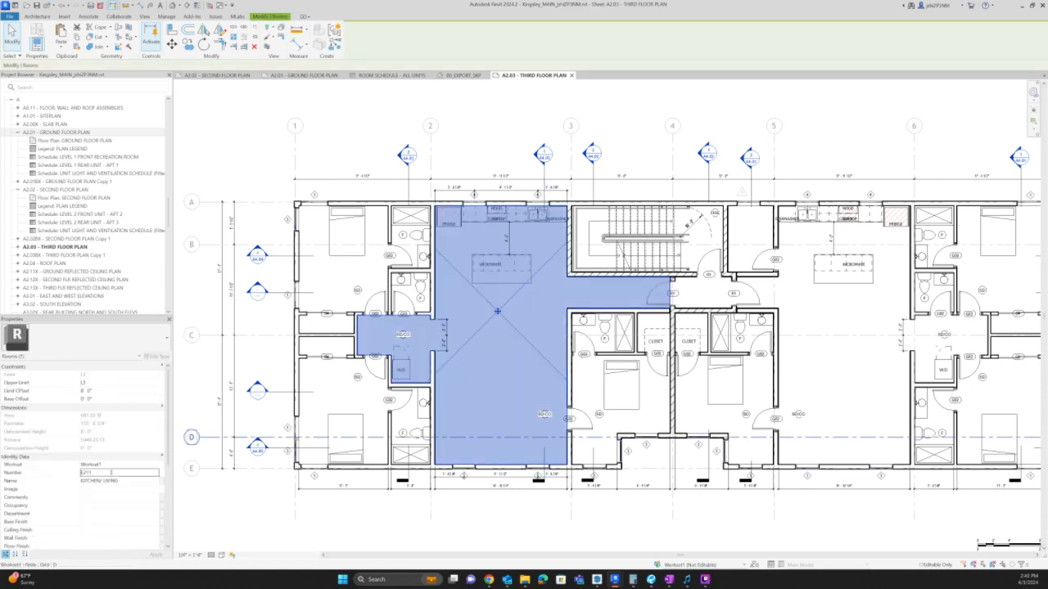
double_click(112, 472)
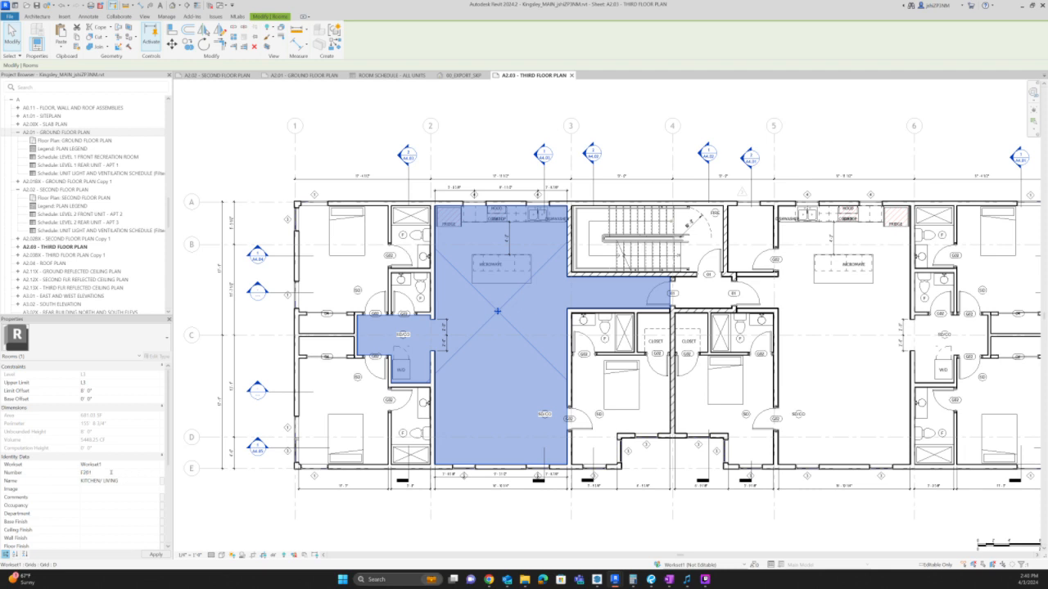
click(627, 153)
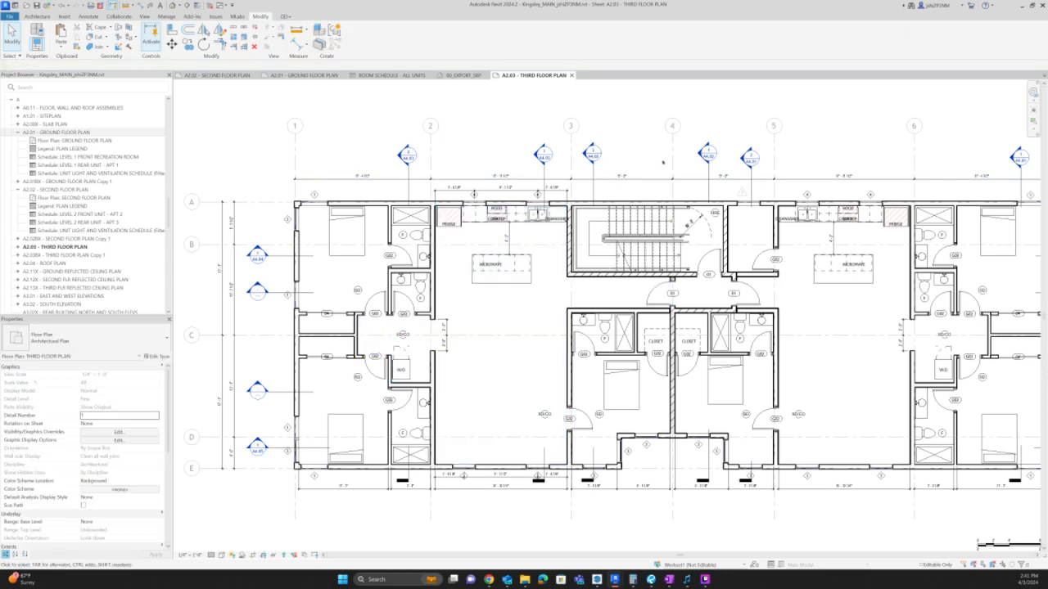
- Draw a room separation line across the opening between the rear unit's vestibule and Kitchen/Living room, along the living-room wall face
scroll(629, 154, down, 2)
drag(632, 107, 791, 111)
scroll(577, 209, up, 2)
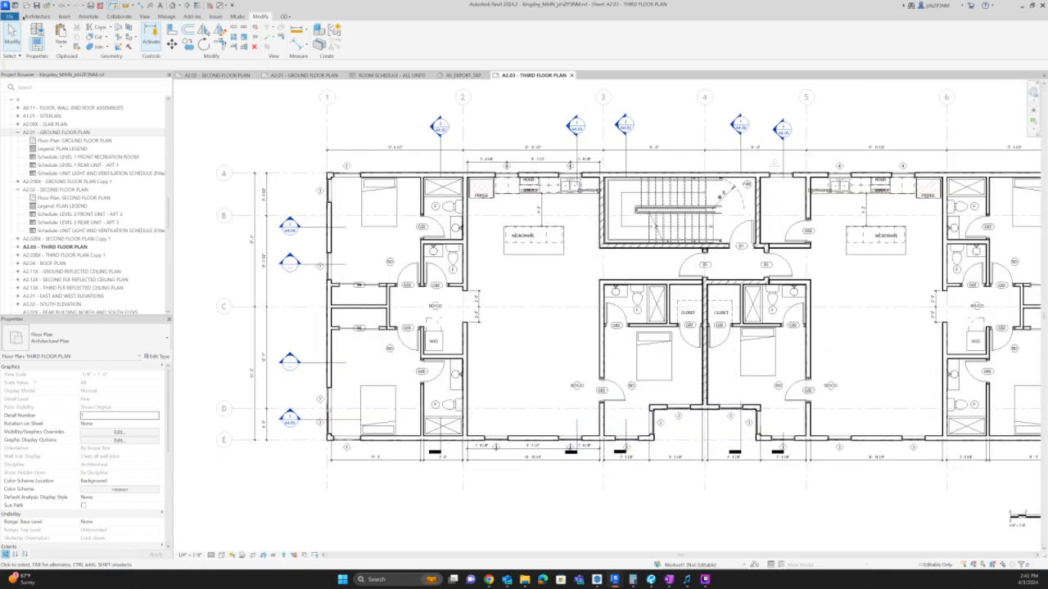
click(26, 16)
click(396, 34)
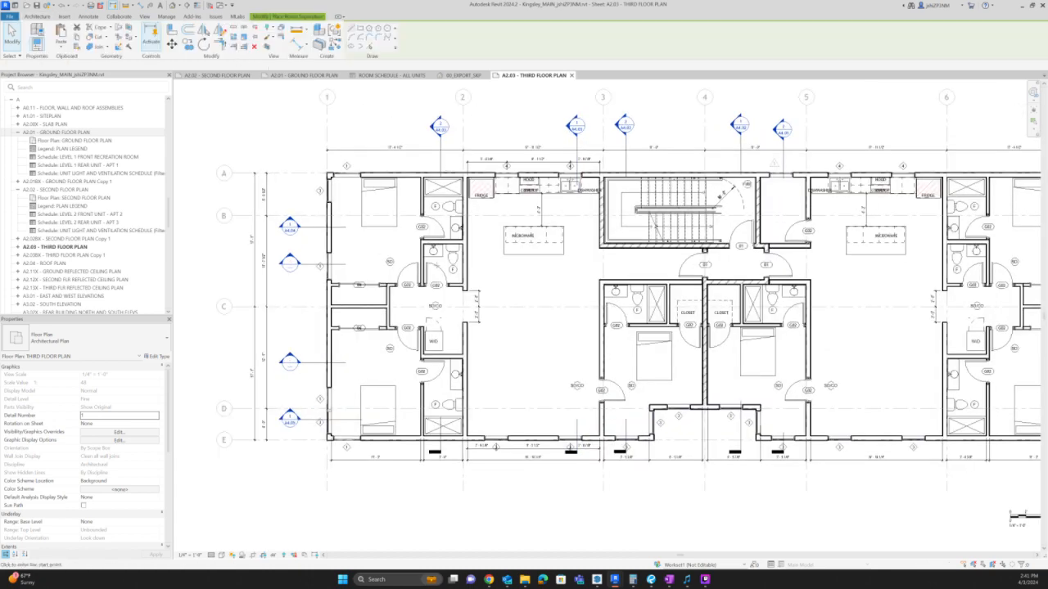
scroll(464, 290, up, 8)
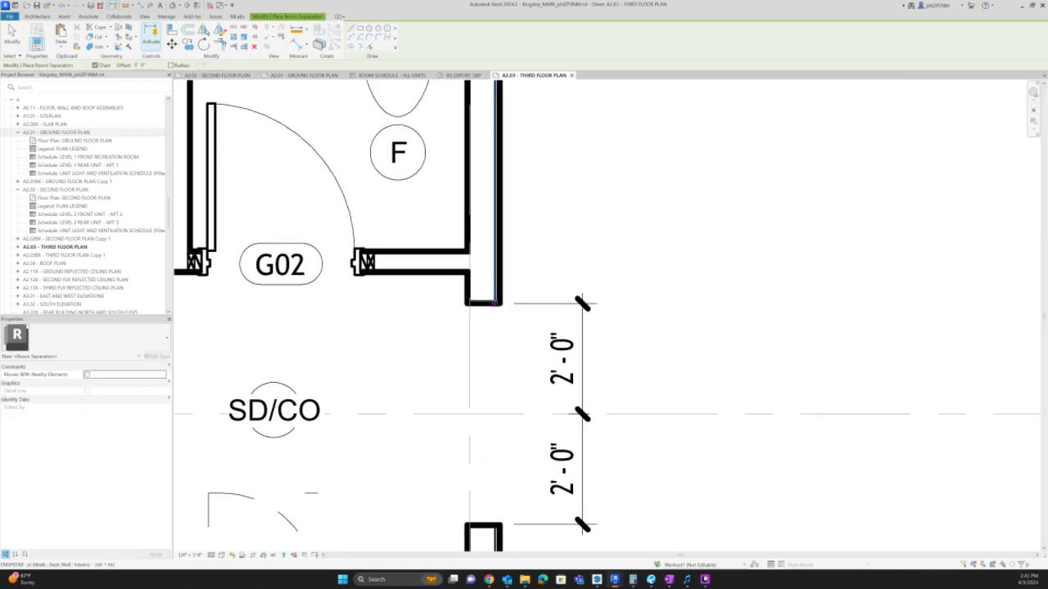
click(494, 303)
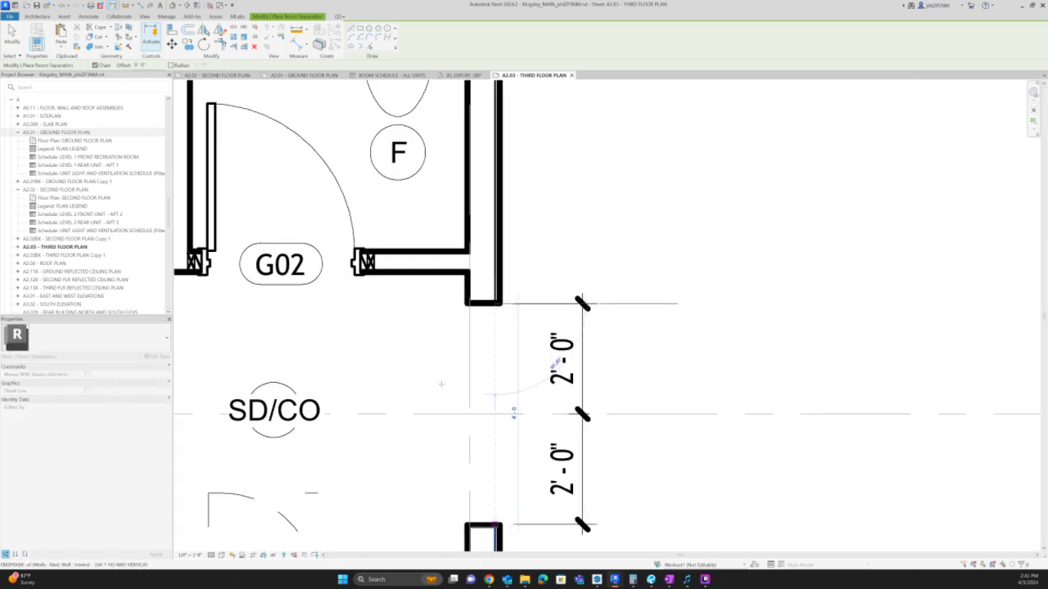
click(494, 524)
- Draw a room separation line between the rear unit's Kitchen/Living room and its entry hall, from the stair wall to the bath wall
scroll(494, 525, down, 5)
scroll(725, 269, up, 6)
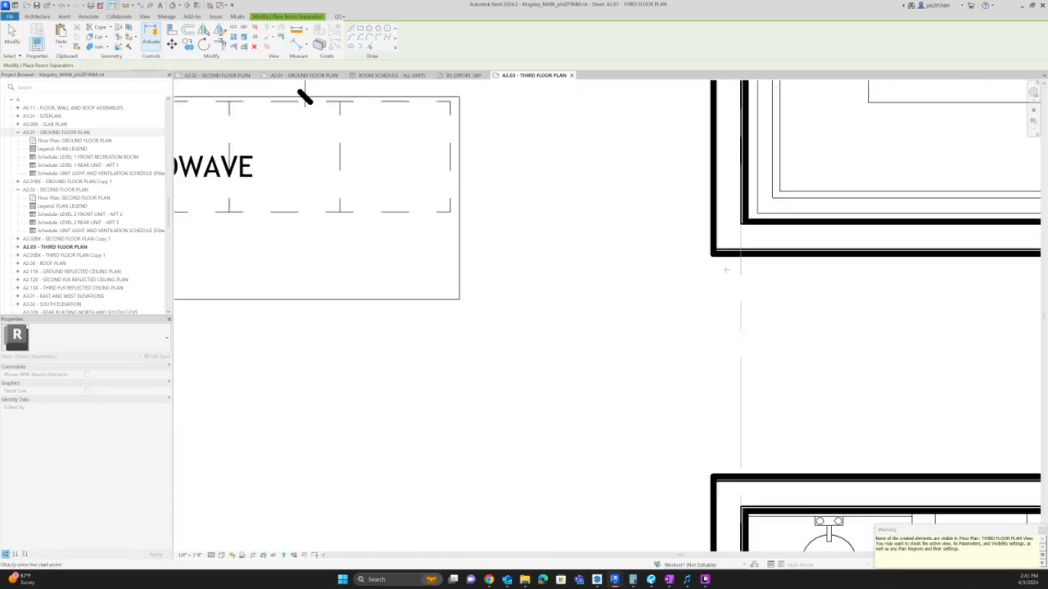
scroll(725, 270, up, 2)
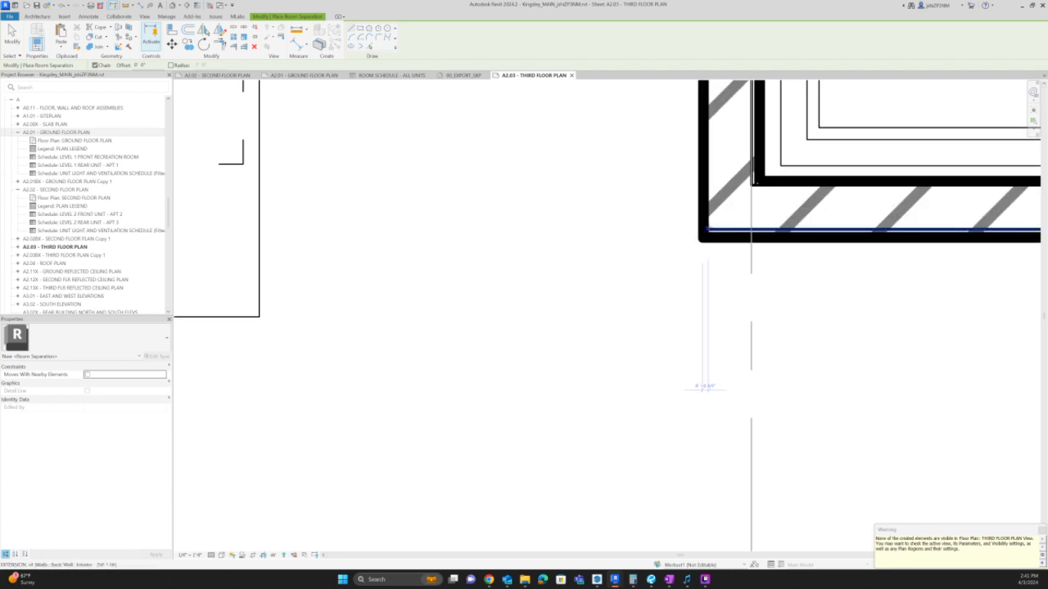
scroll(726, 156, down, 3)
click(739, 198)
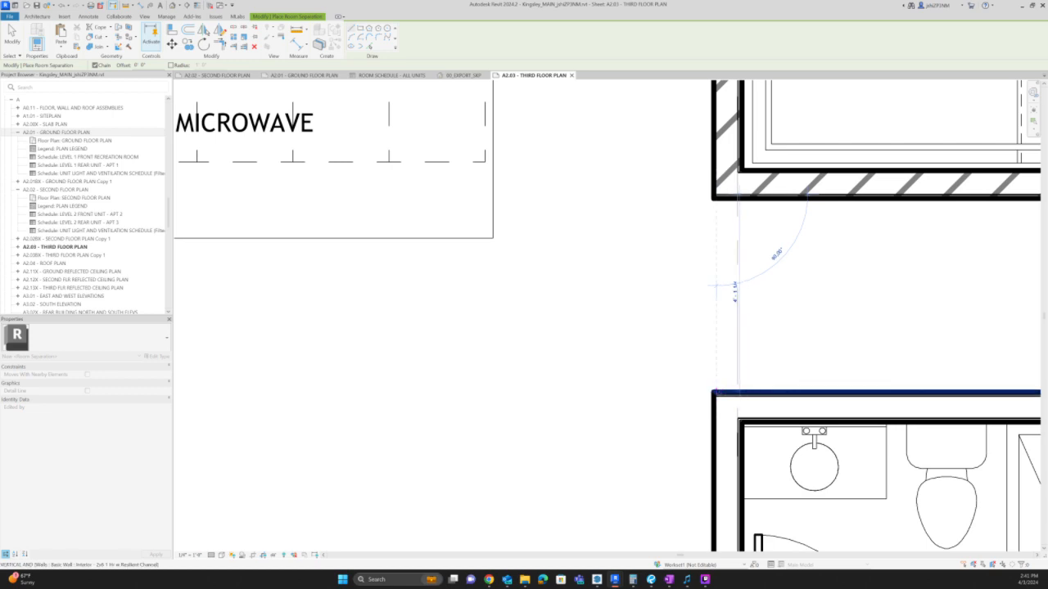
scroll(526, 291, down, 4)
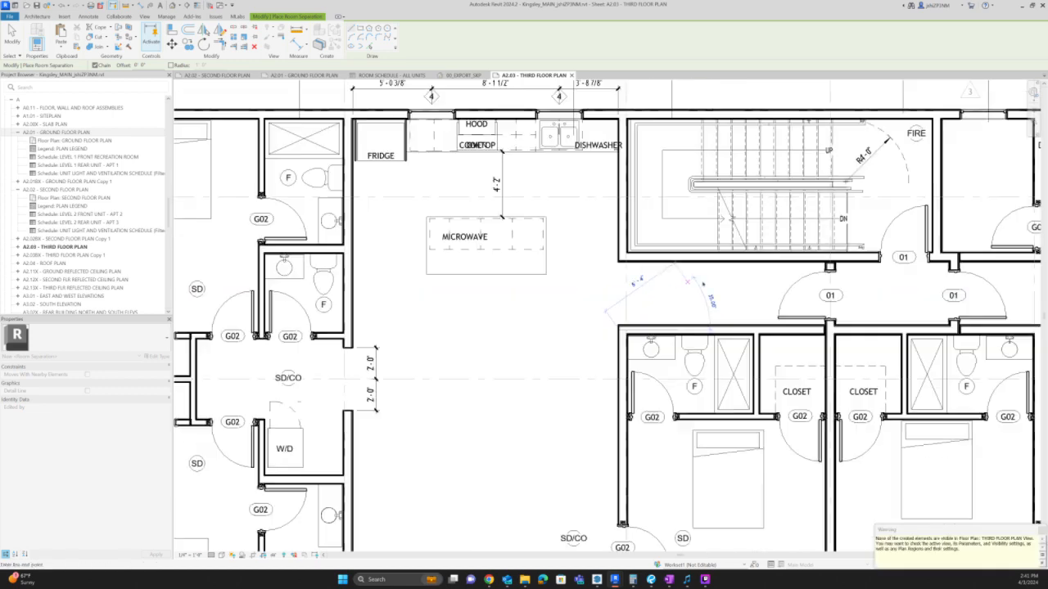
- Copy the rear unit's Bedroom 1, Bath 1, Powder, Bedroom 2, Bath 2, Bedroom 3 and Bath 3 rooms from the second to the third floor plan
key(Escape)
key(Escape)
scroll(713, 284, down, 2)
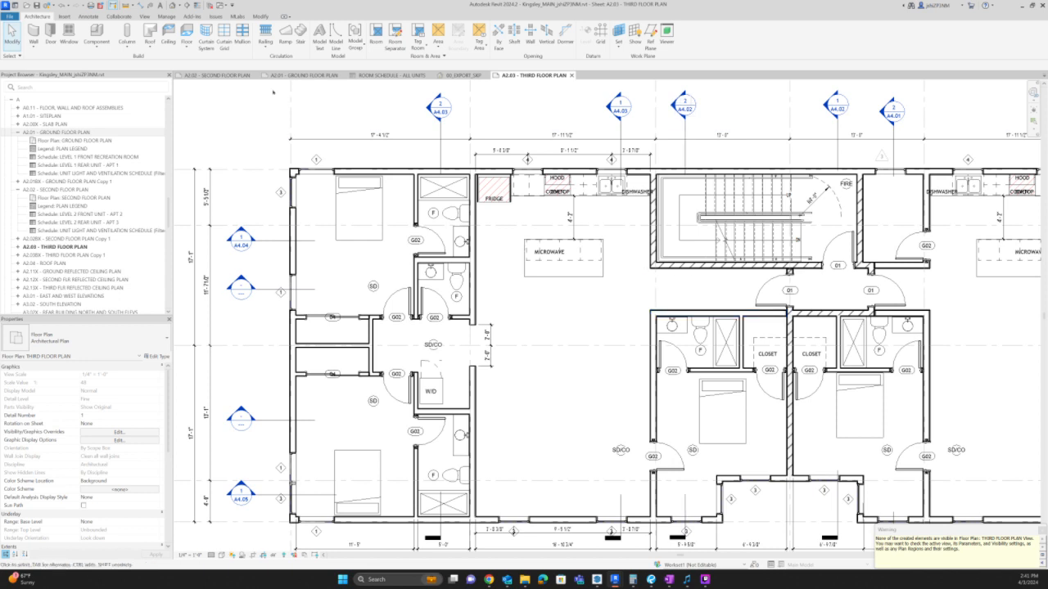
scroll(538, 299, down, 1)
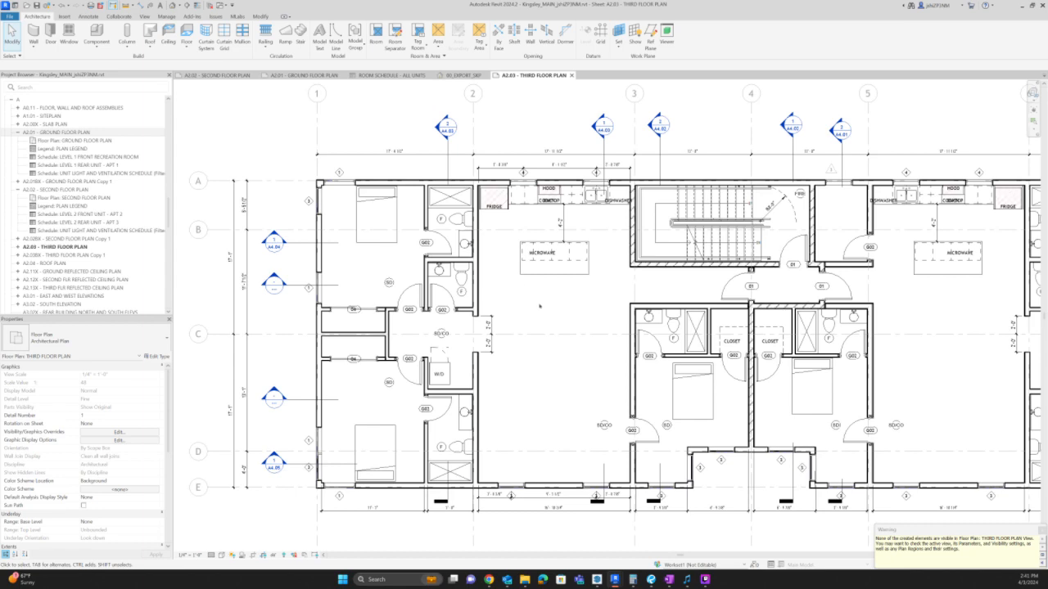
click(214, 75)
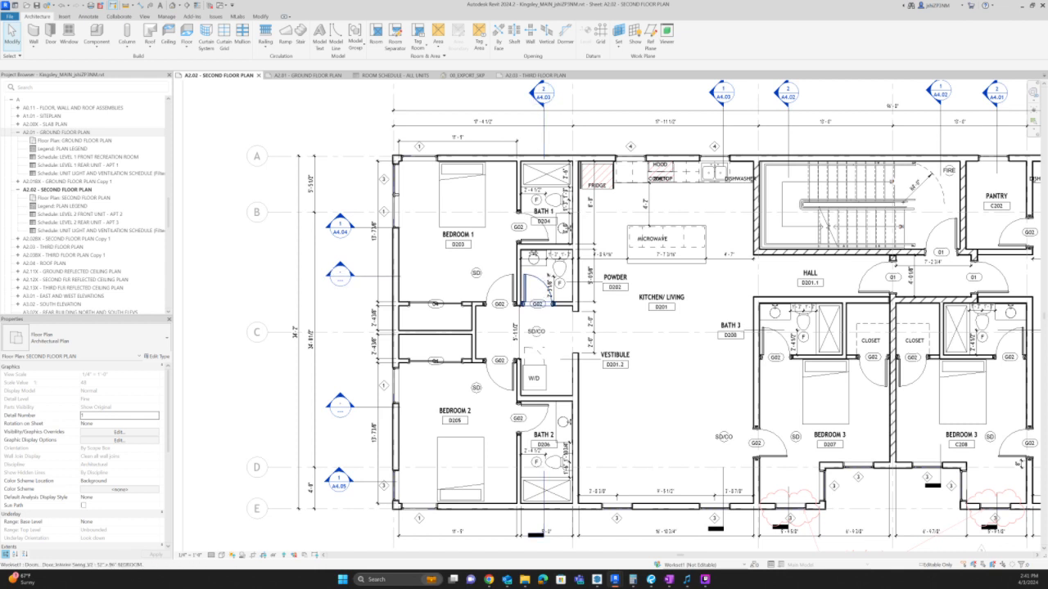
click(543, 276)
ctrl+click(476, 219)
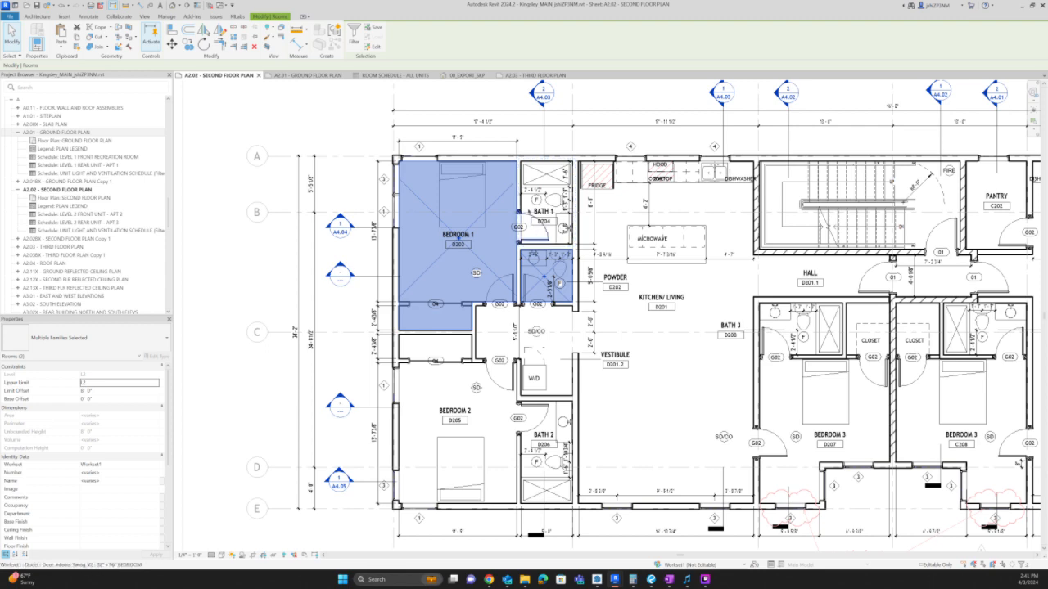
scroll(526, 210, up, 5)
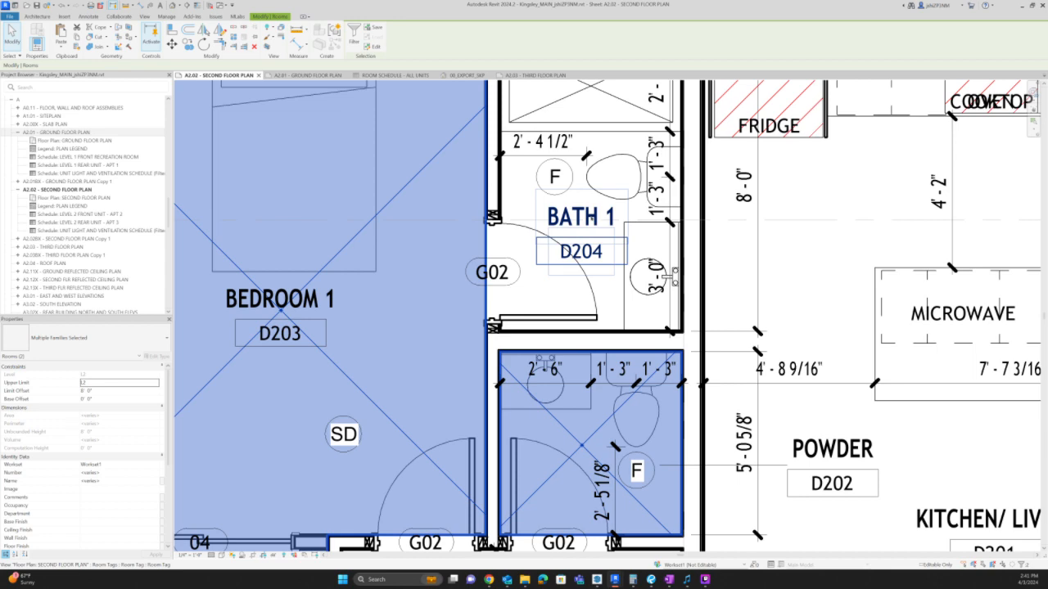
ctrl+click(618, 186)
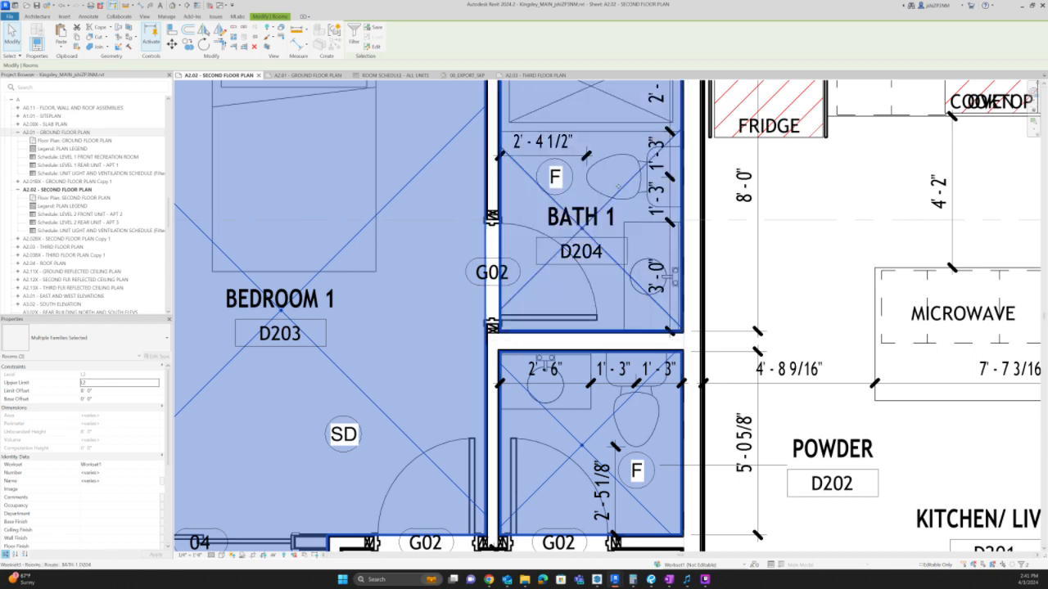
scroll(618, 187, down, 5)
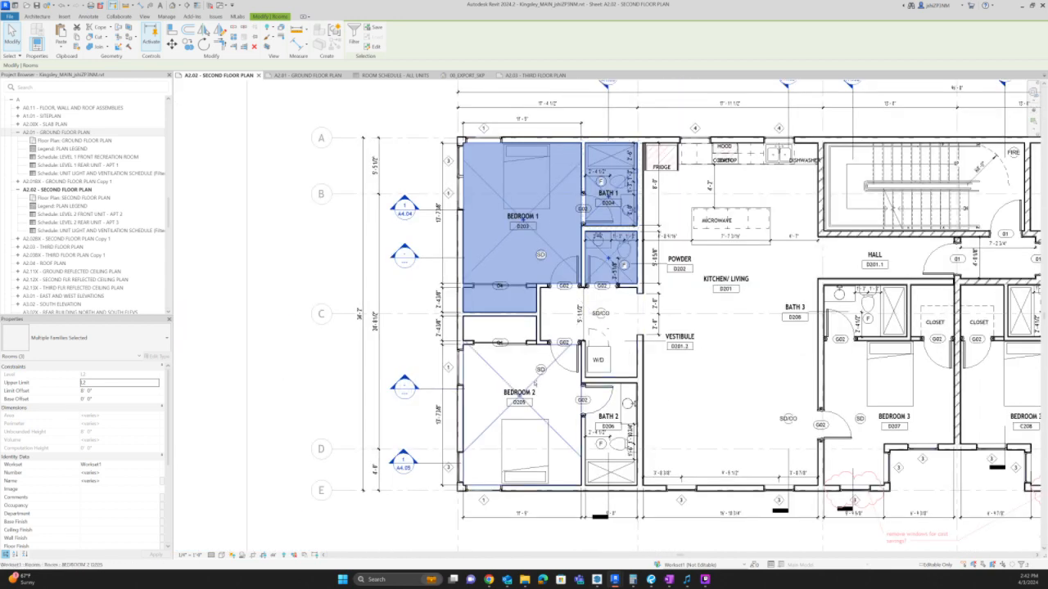
ctrl+click(548, 385)
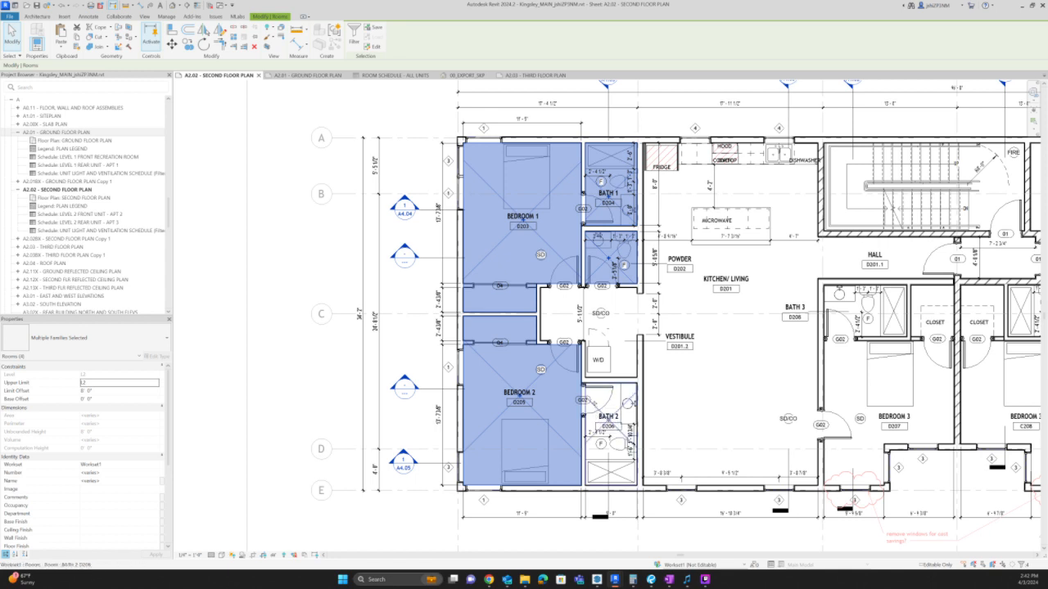
ctrl+click(610, 409)
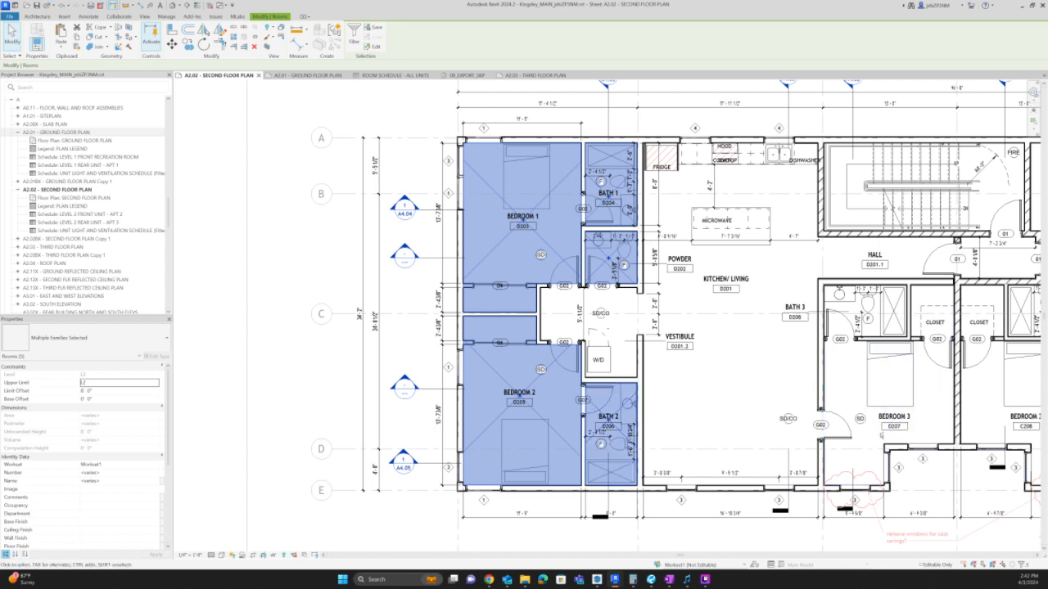
ctrl+click(876, 393)
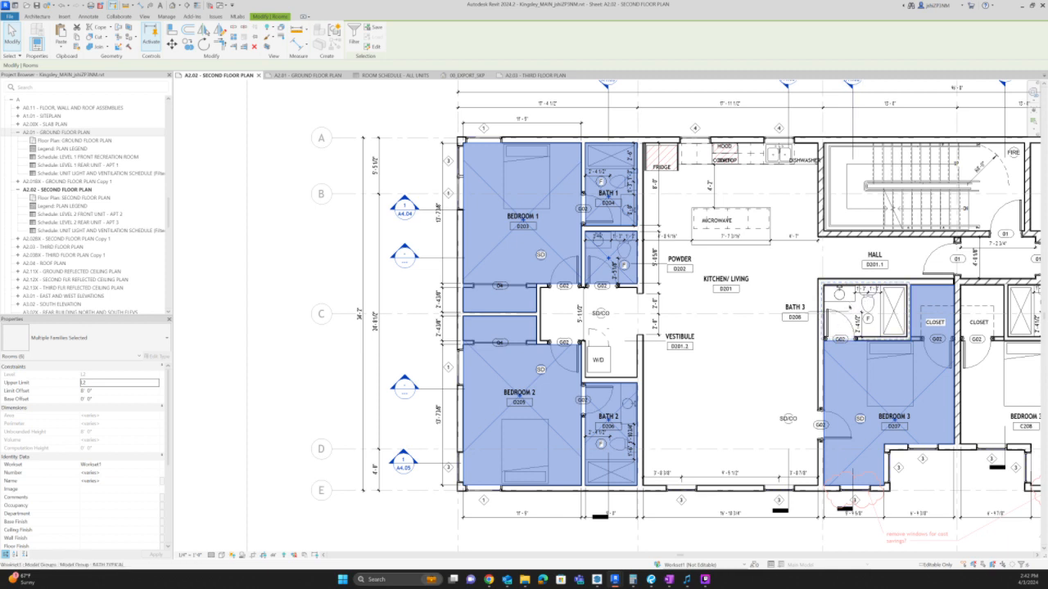
ctrl+click(839, 299)
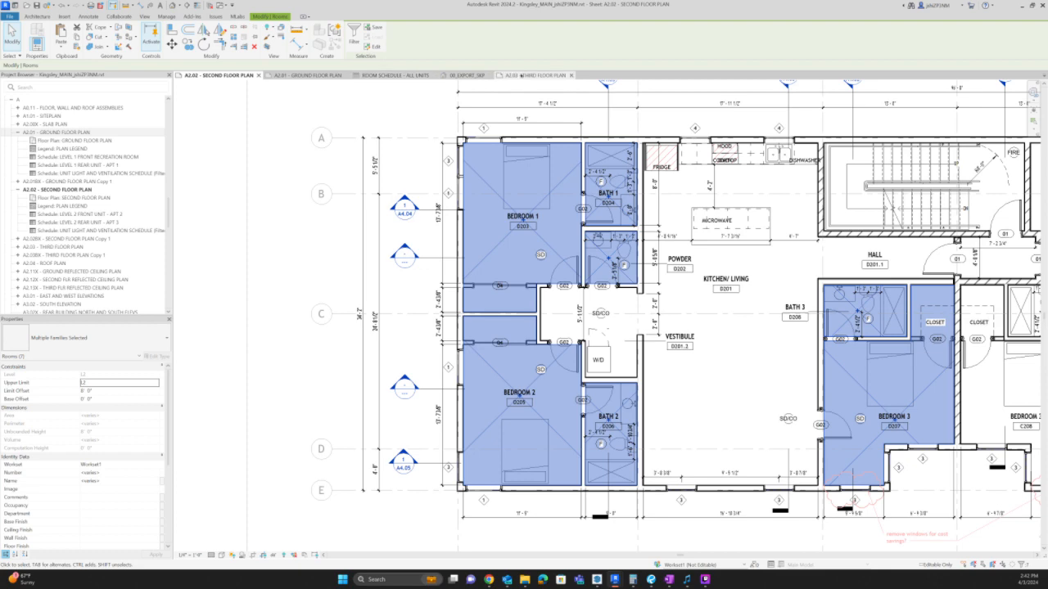
click(536, 75)
click(550, 302)
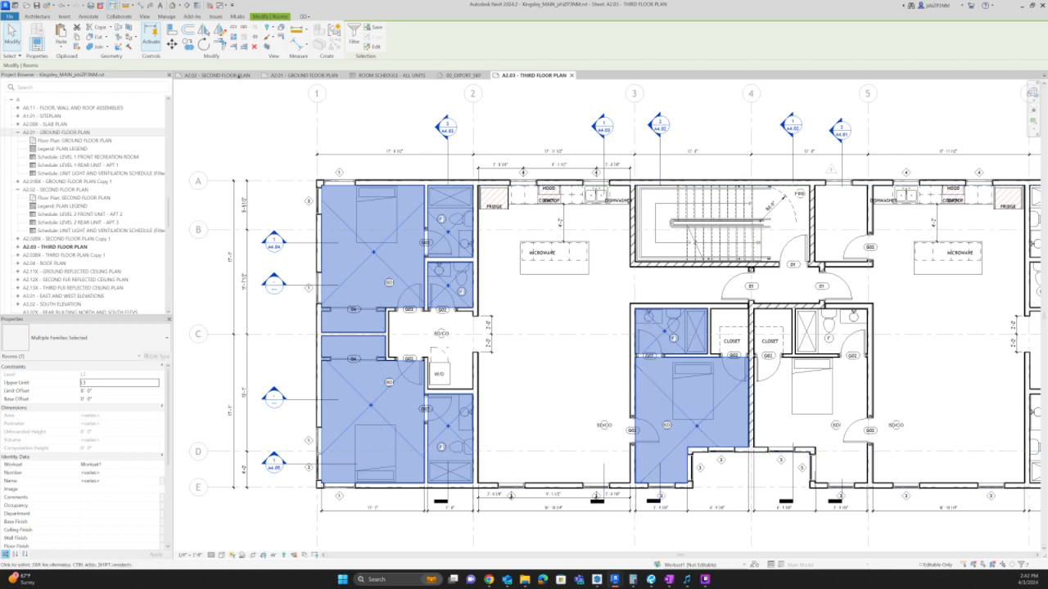
- Copy the rear unit's Vestibule D201.2 and Hall D201.1 rooms from the second floor plan to the same place on the third floor plan
key(ctrl+Tab)
middle_drag(799, 333, 701, 351)
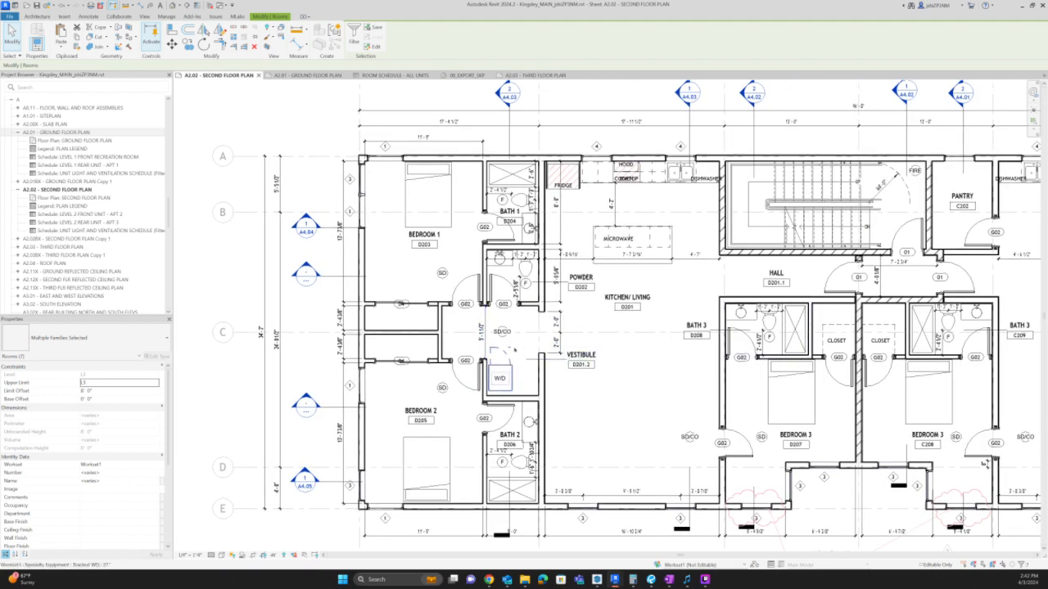
click(514, 348)
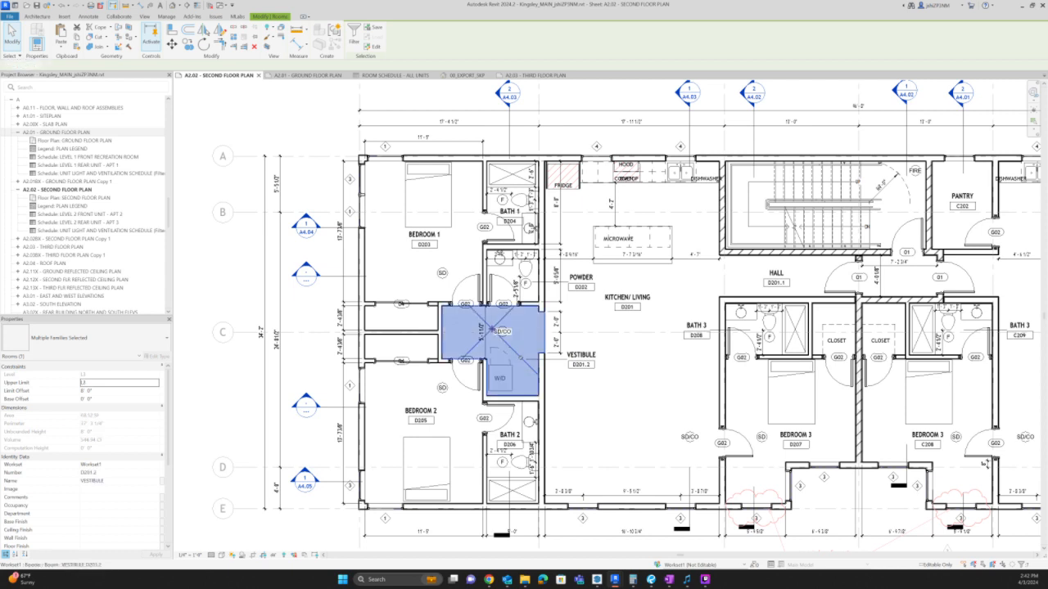
ctrl+click(762, 265)
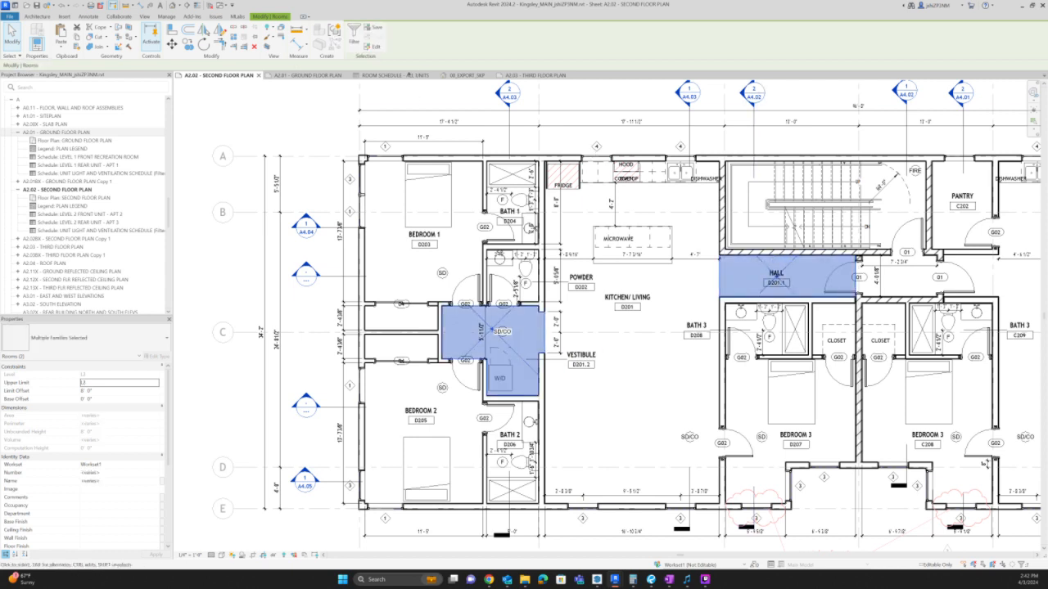
click(536, 75)
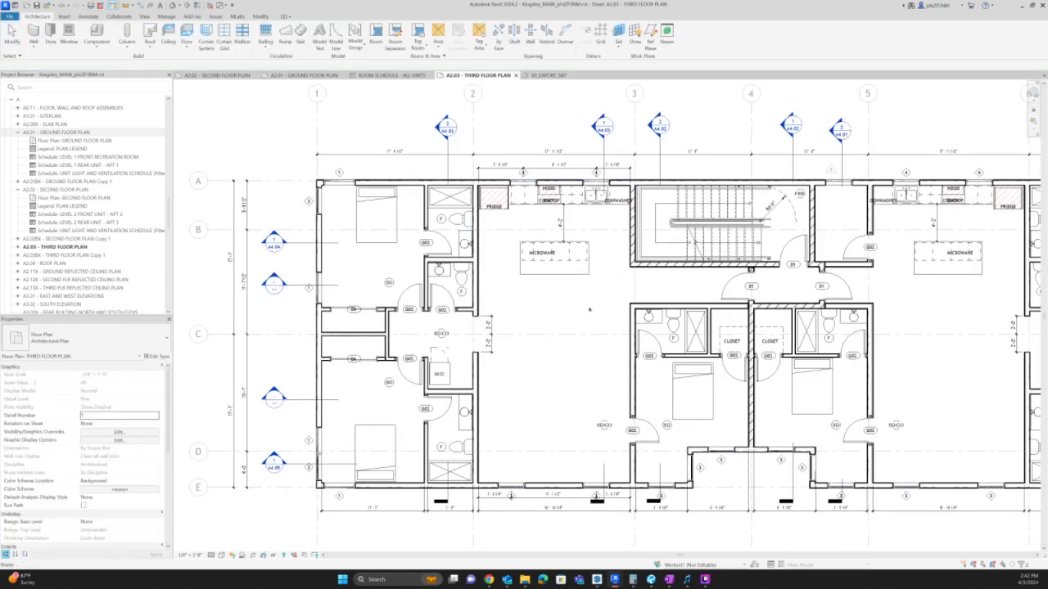
scroll(430, 302, down, 2)
key(Escape)
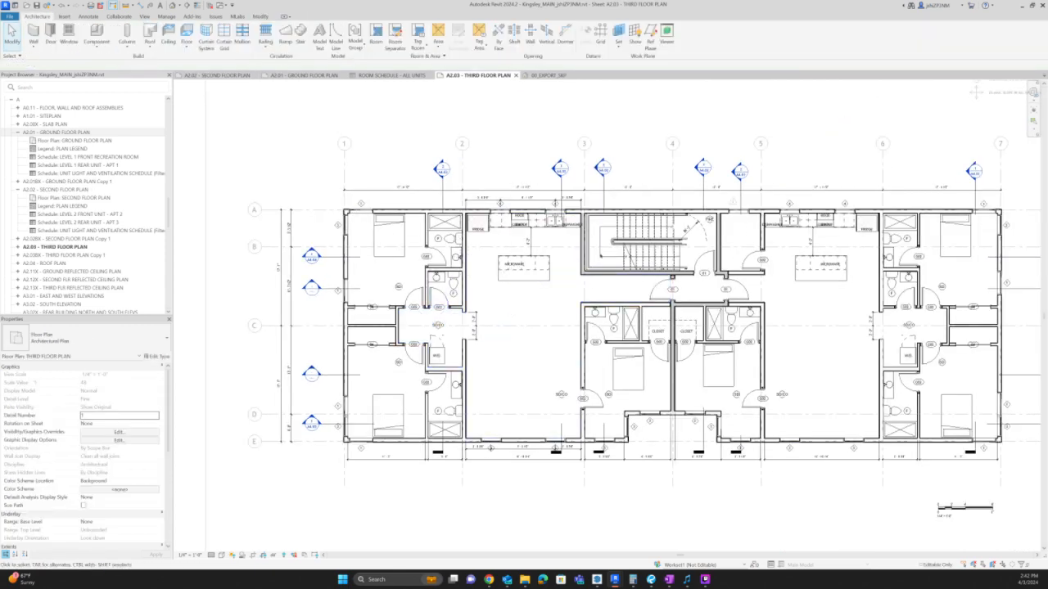
- Copy all room tags visible in the second floor plan to the same positions on the third floor plan
middle_drag(659, 242, 625, 256)
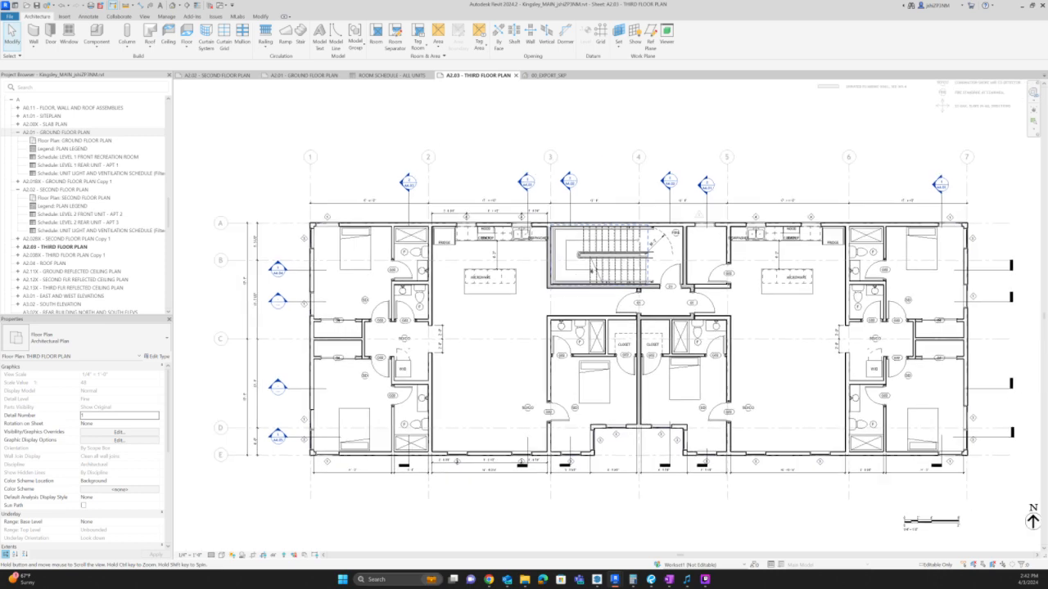
click(215, 76)
click(577, 282)
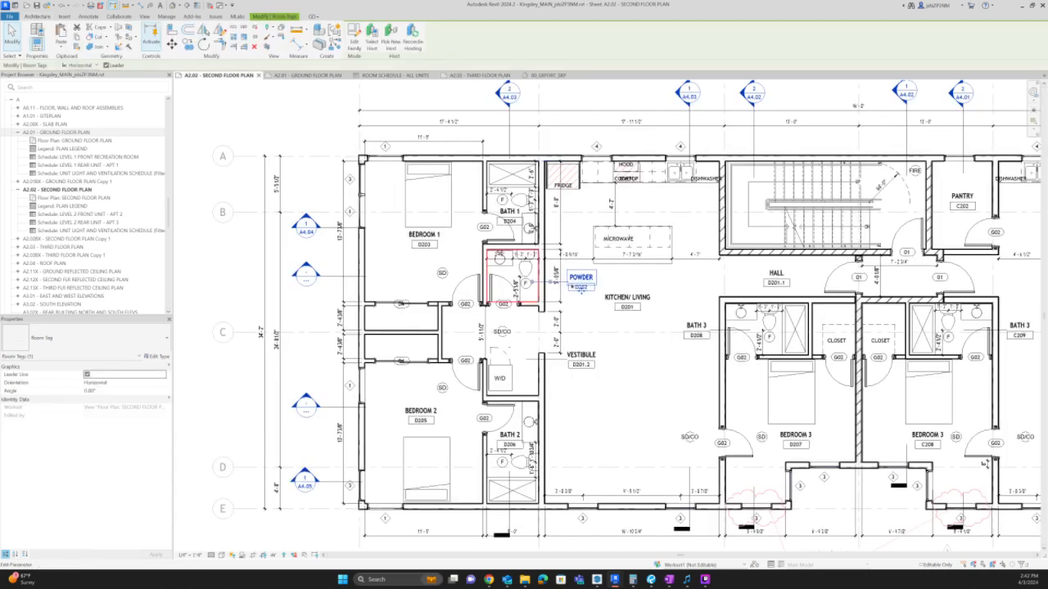
right_click(578, 289)
mouse_move(639, 400)
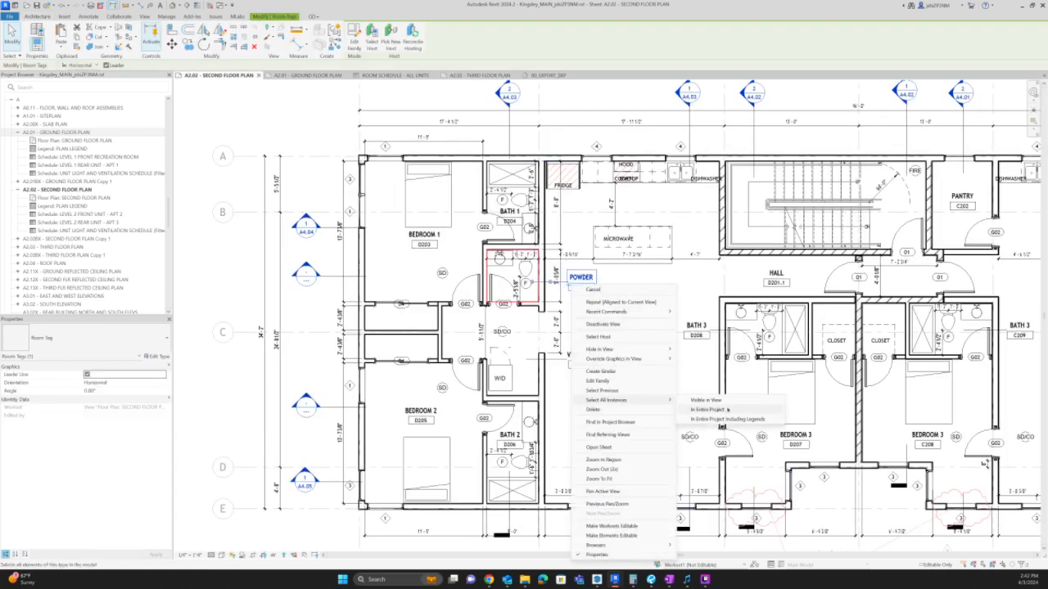
click(725, 405)
scroll(286, 315, down, 2)
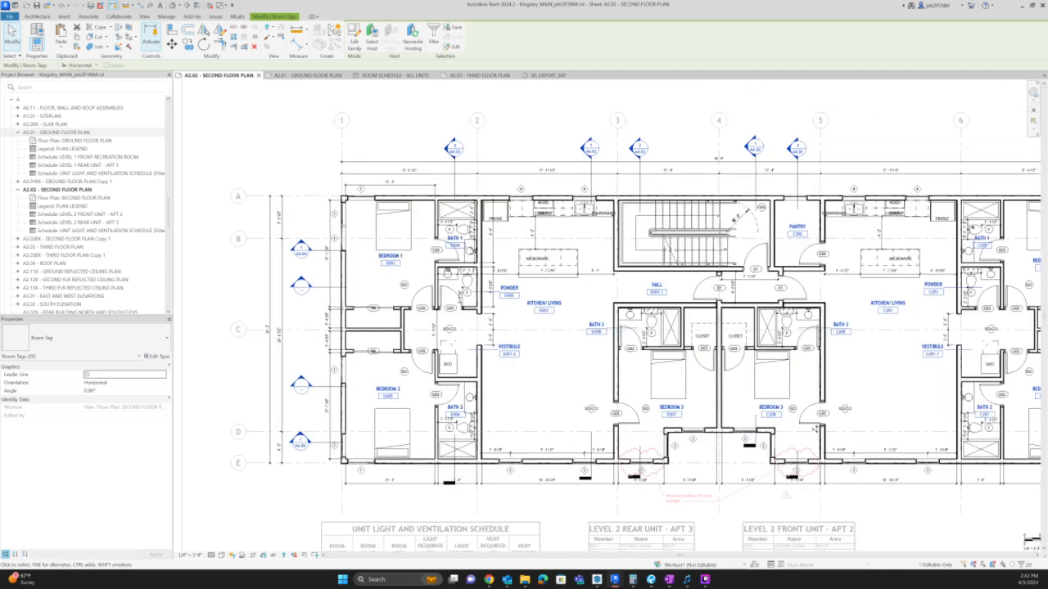
click(479, 75)
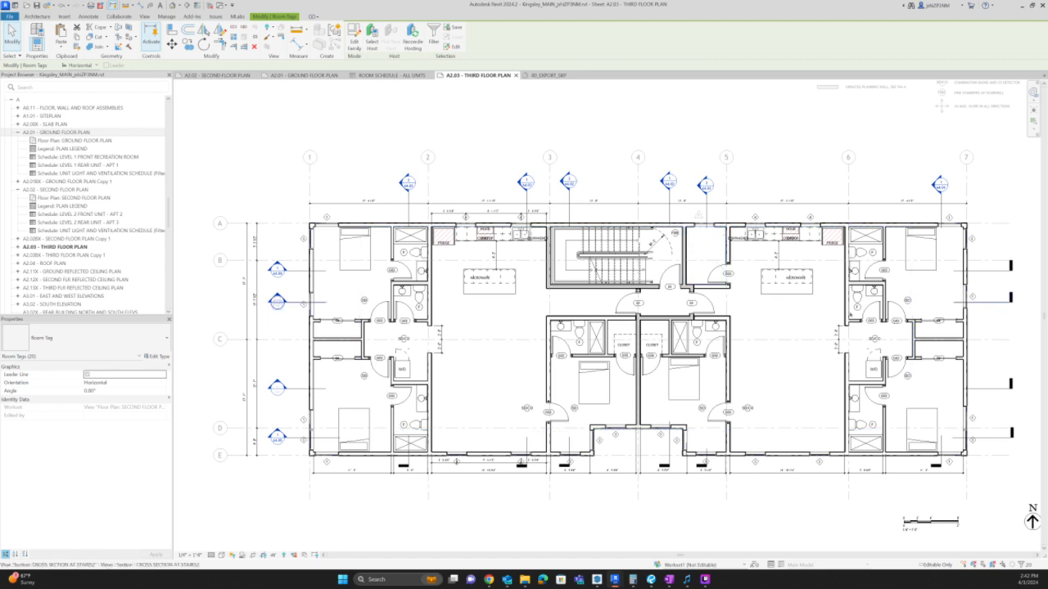
key(Escape)
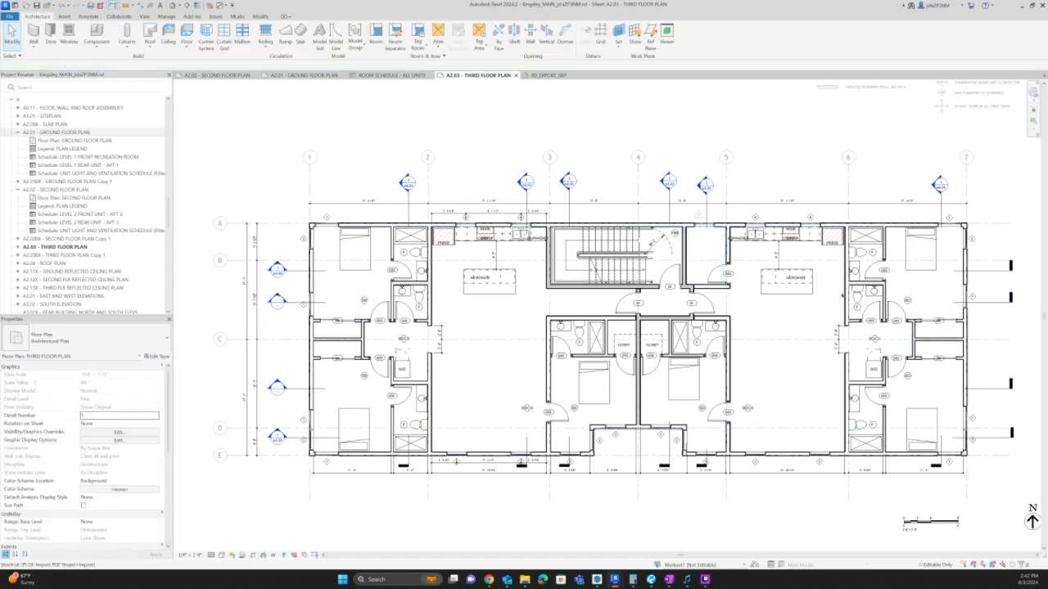
key(ctrl+v)
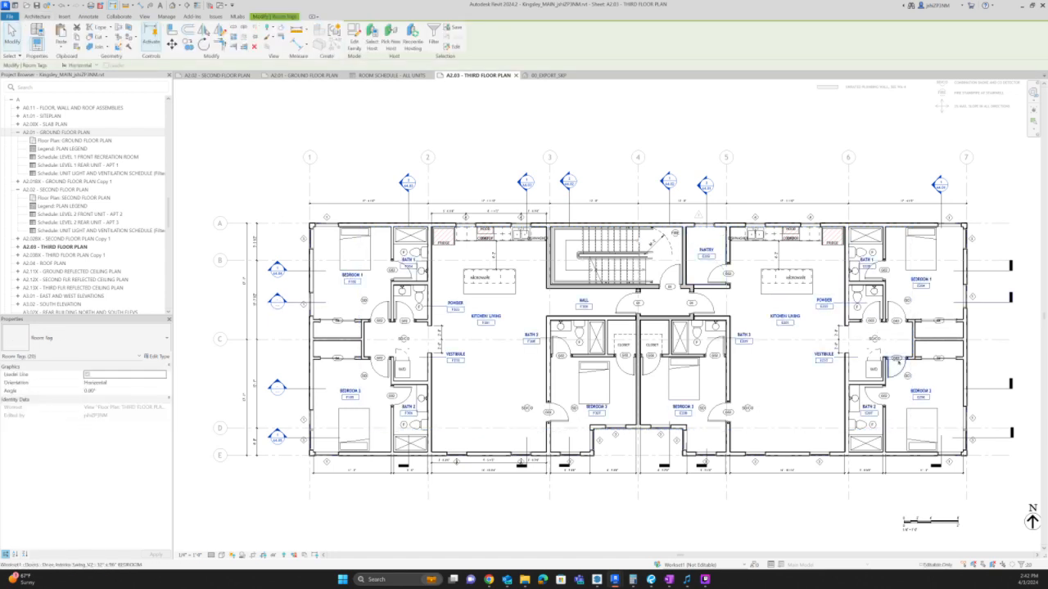
key(Escape)
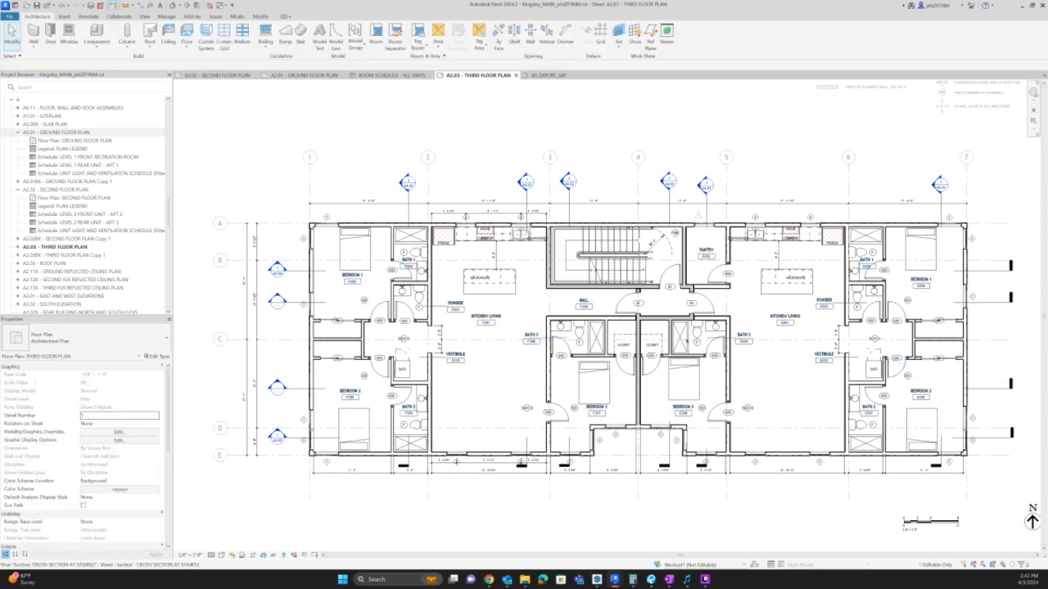
scroll(611, 358, up, 3)
scroll(611, 360, down, 3)
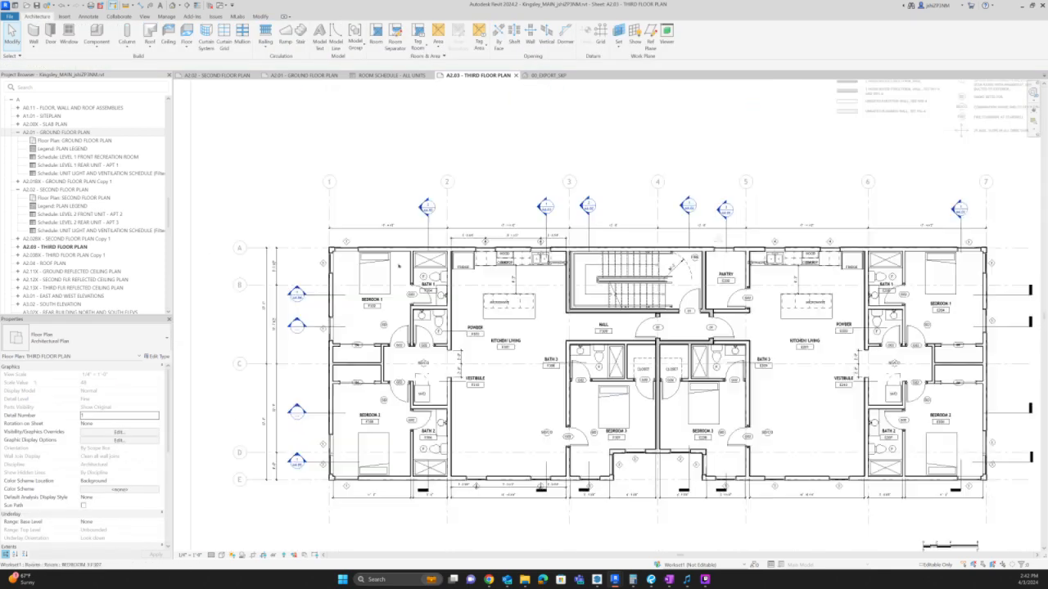
drag(301, 185, 1041, 497)
click(388, 32)
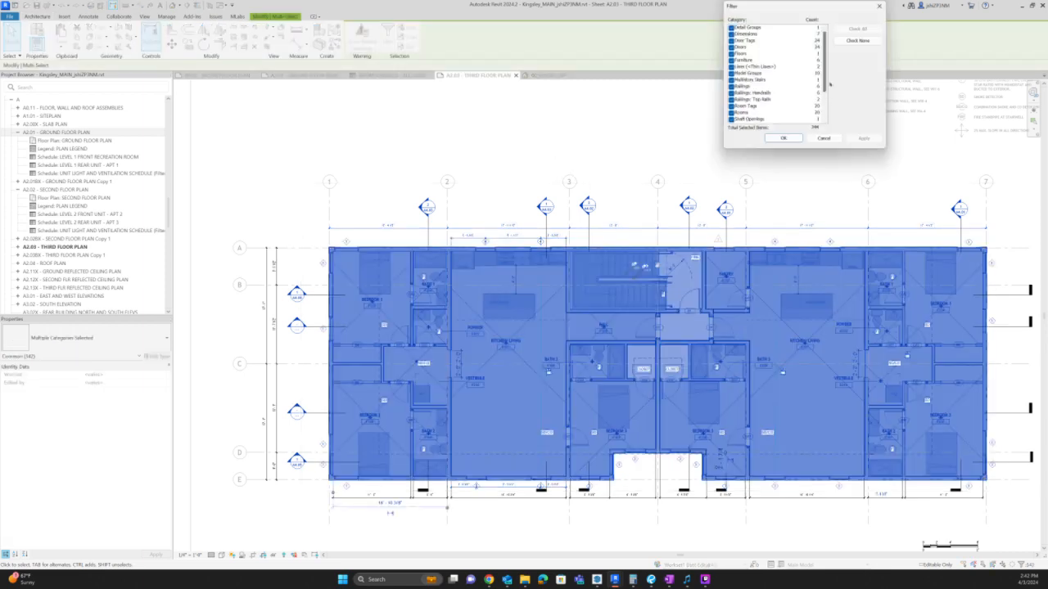
click(857, 40)
click(740, 112)
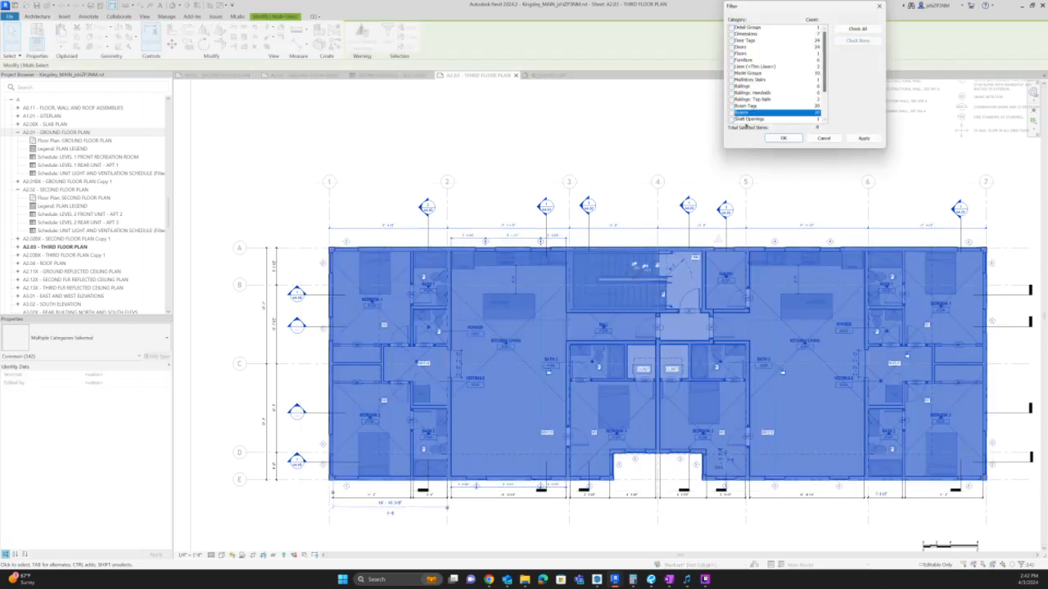
click(769, 137)
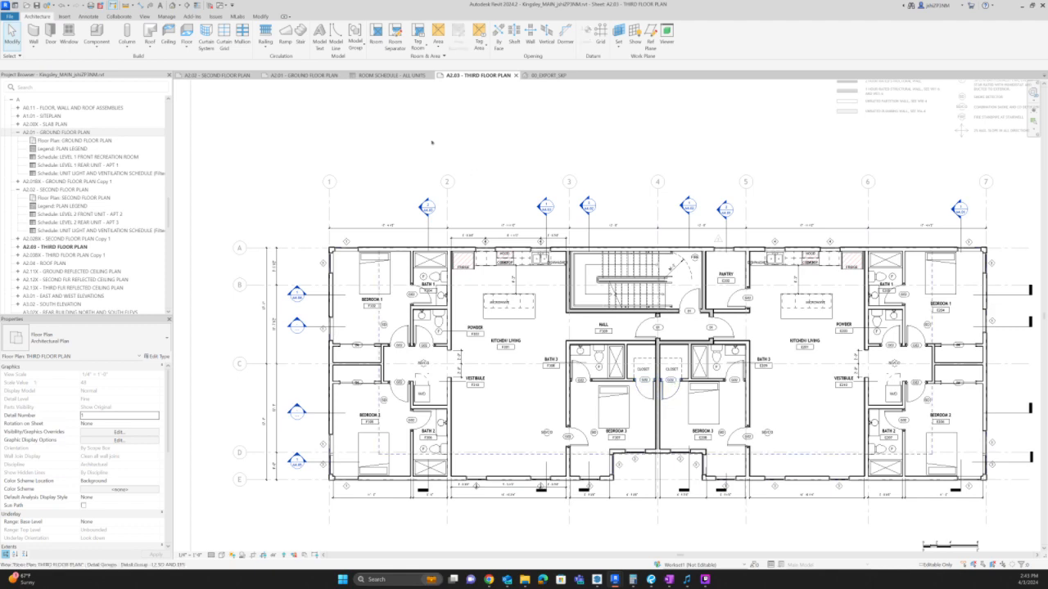
- Select everything on the third floor plan, filter the selection to Rooms only, and examine the room extents in the front unit
drag(279, 152, 1036, 542)
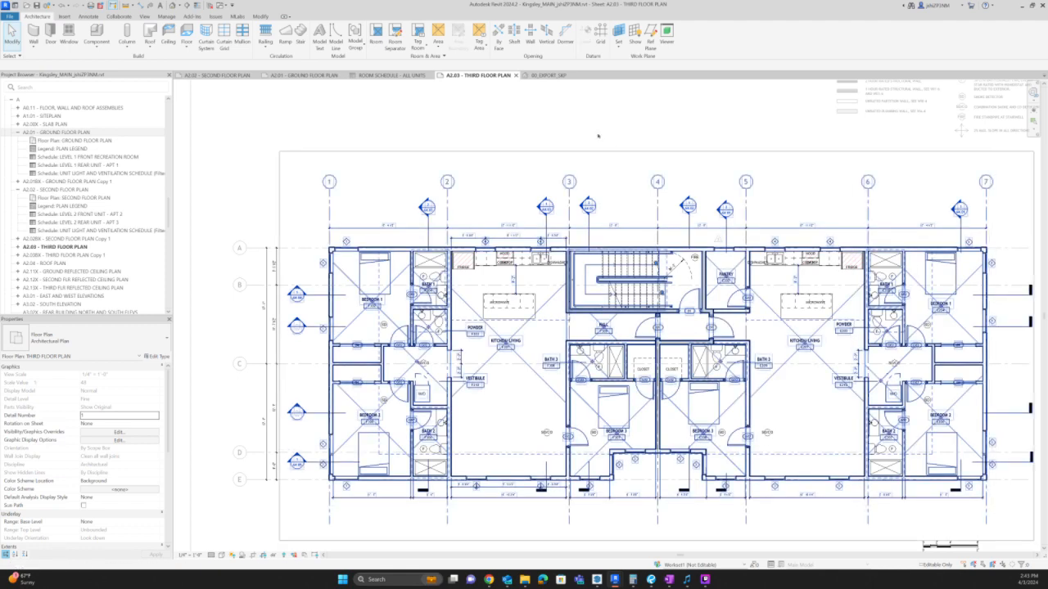
click(388, 35)
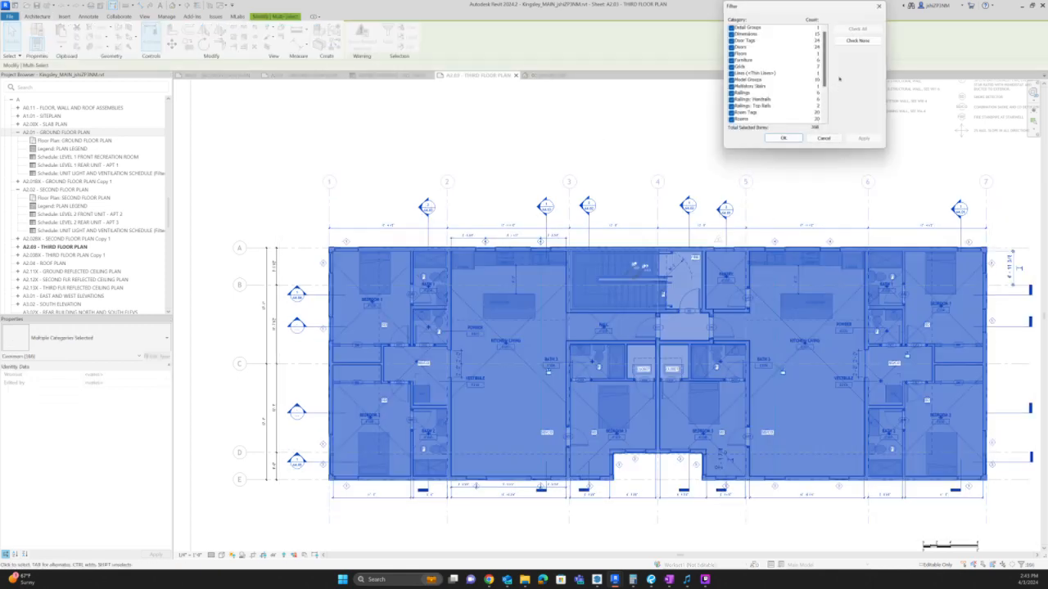
click(854, 40)
click(732, 120)
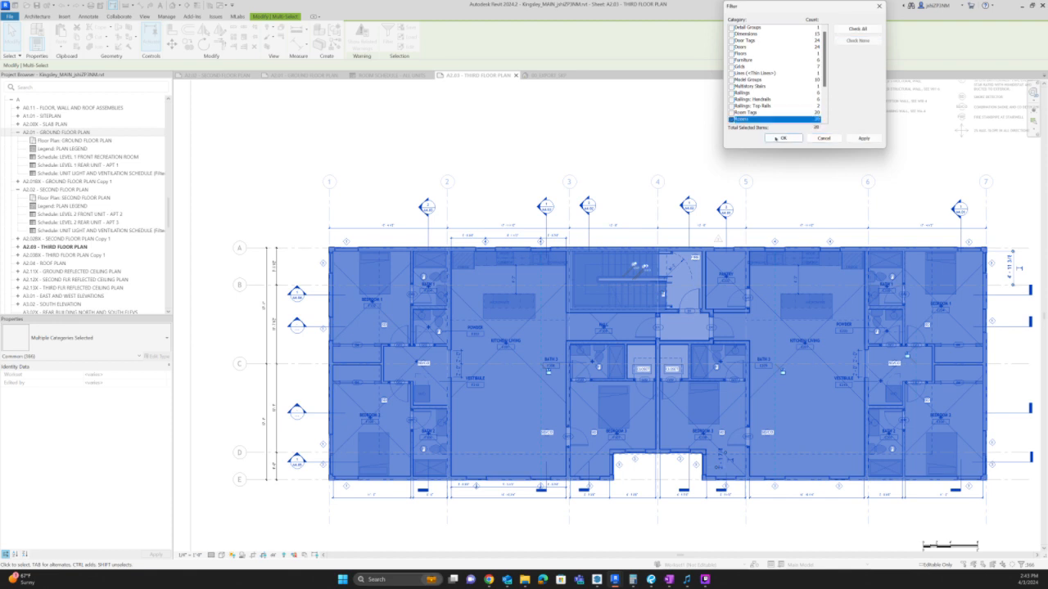
click(775, 138)
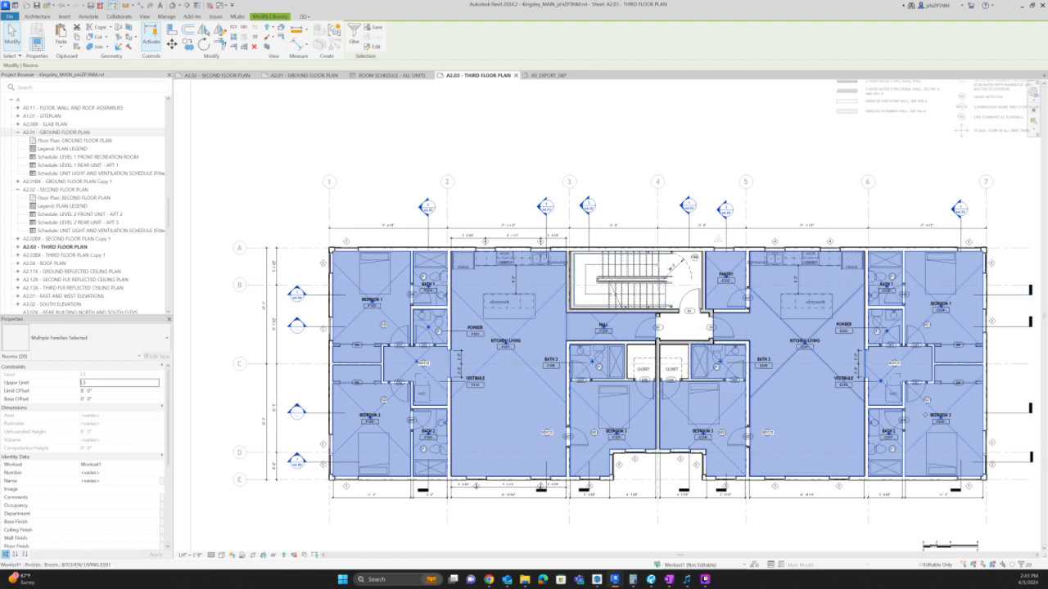
scroll(969, 442, up, 5)
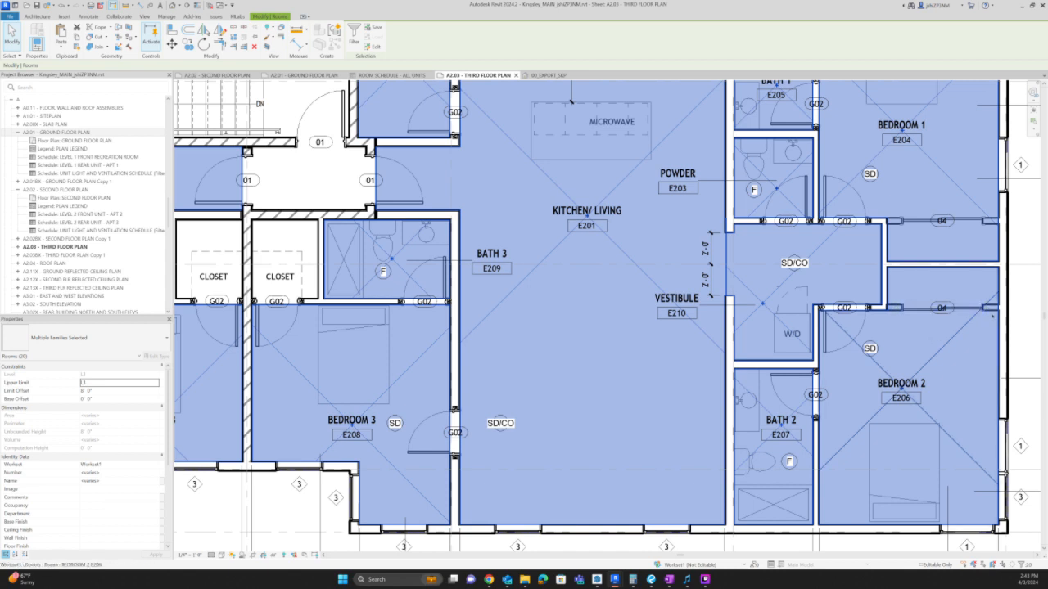
- Split the wall between Bath 3 E209 and Bedroom 3 E208 beside the closet door and delete the short cut-out segment
click(917, 310)
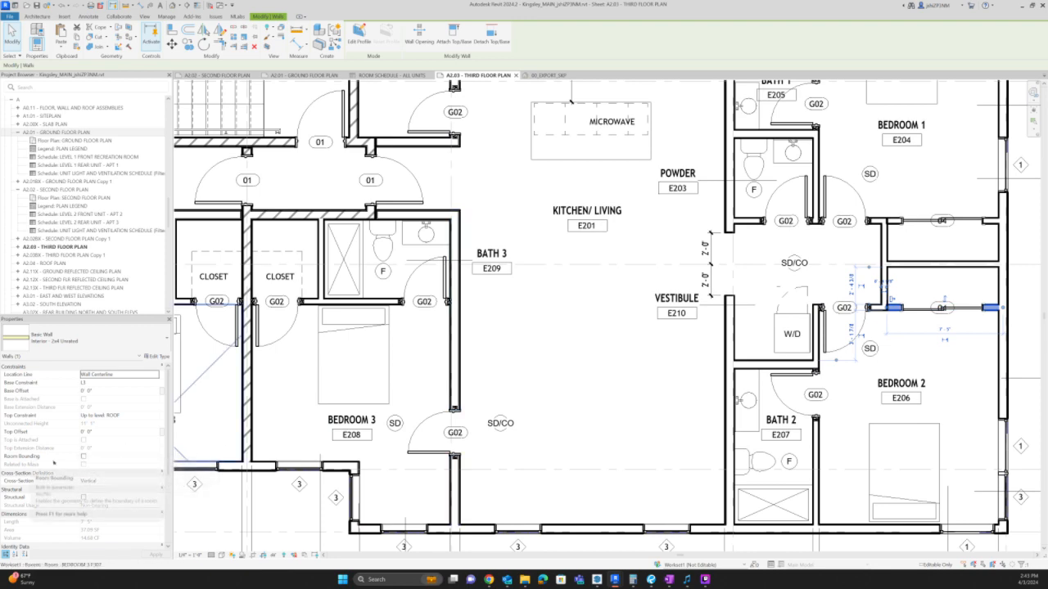
click(336, 301)
scroll(336, 303, up, 2)
middle_drag(345, 304, 623, 322)
click(624, 320)
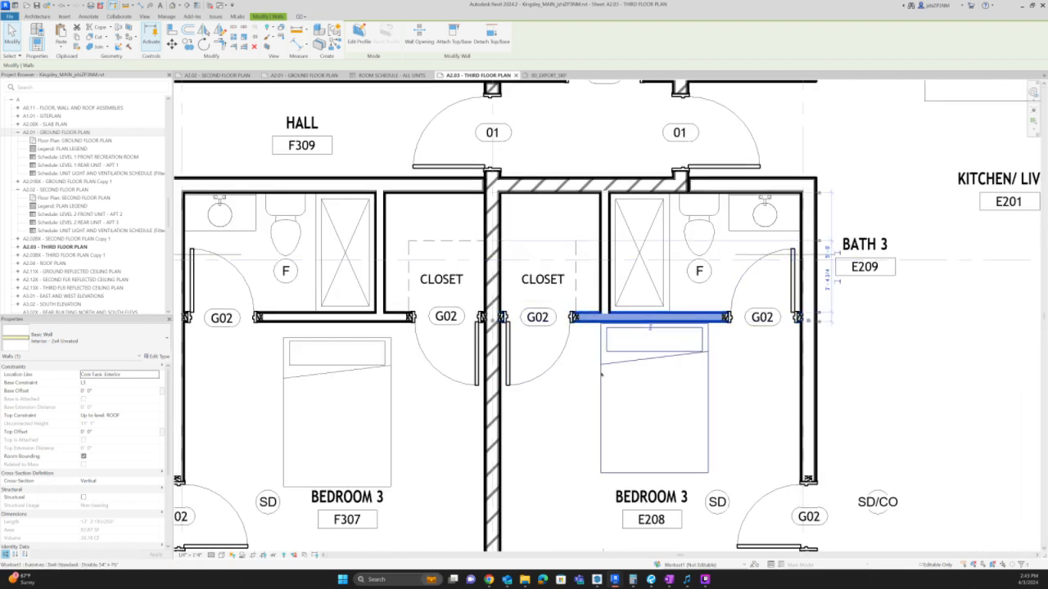
key(Escape)
scroll(598, 321, up, 2)
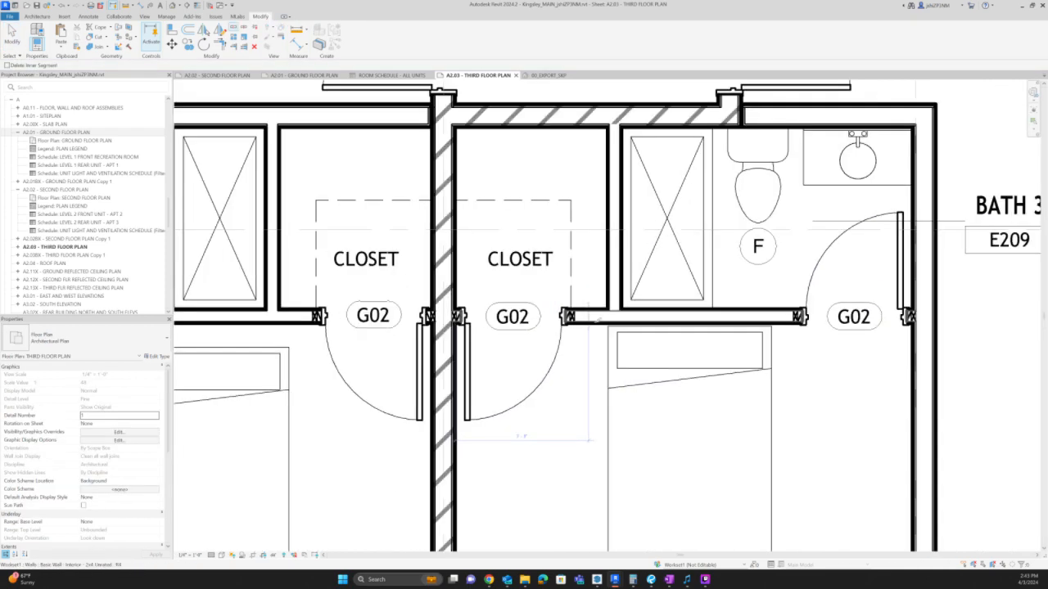
click(602, 318)
key(Escape)
click(596, 321)
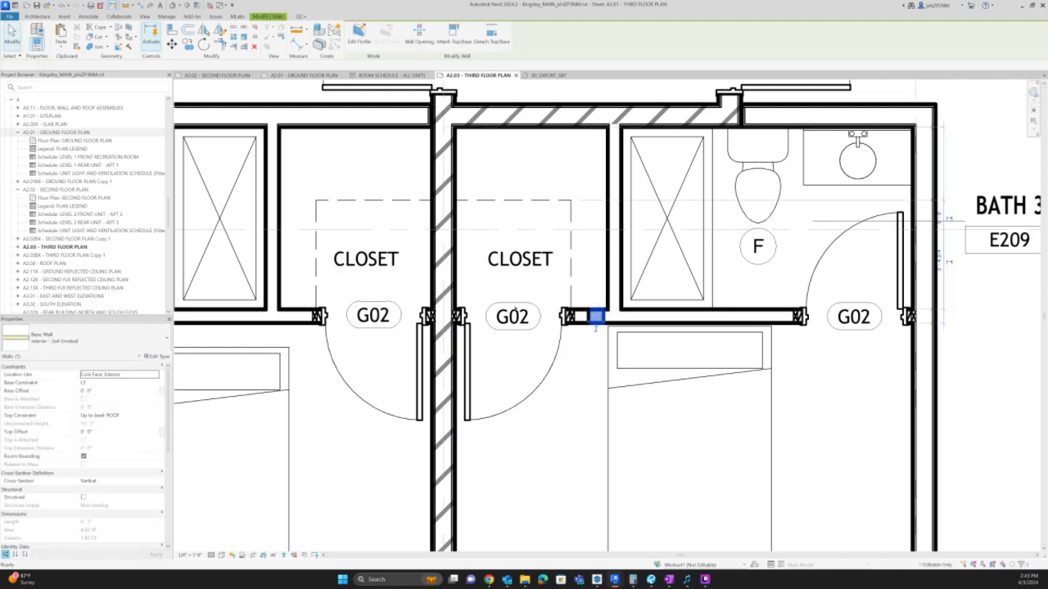
key(Delete)
- Cut the matching short segment out of the Bedroom 3 F307 closet wall and trim the remaining bath walls to clean corners
scroll(712, 313, down, 3)
scroll(439, 311, up, 2)
scroll(440, 312, up, 1)
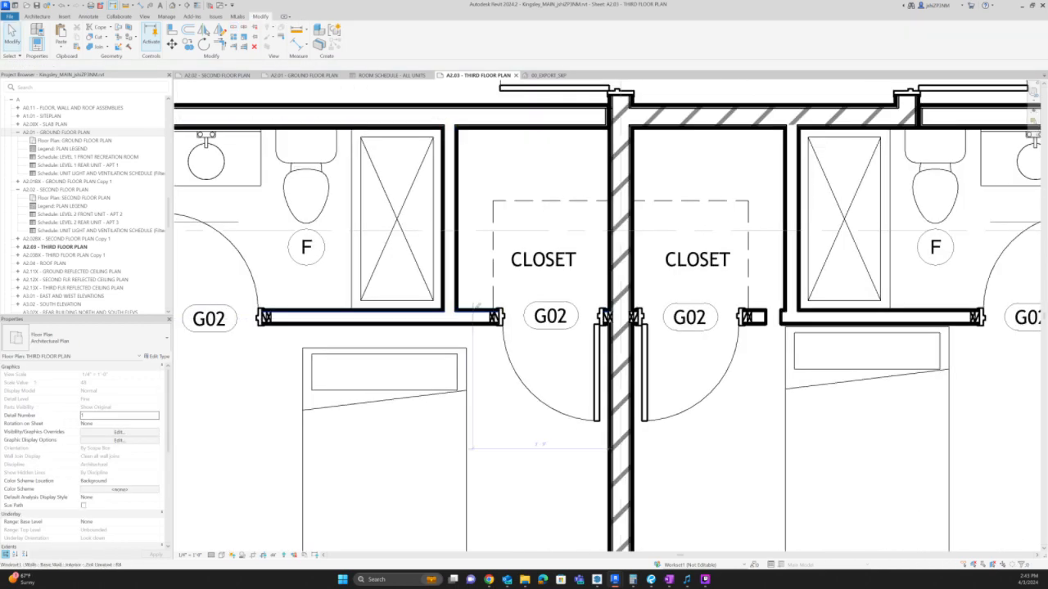
key(s)
key(l)
click(469, 322)
key(Escape)
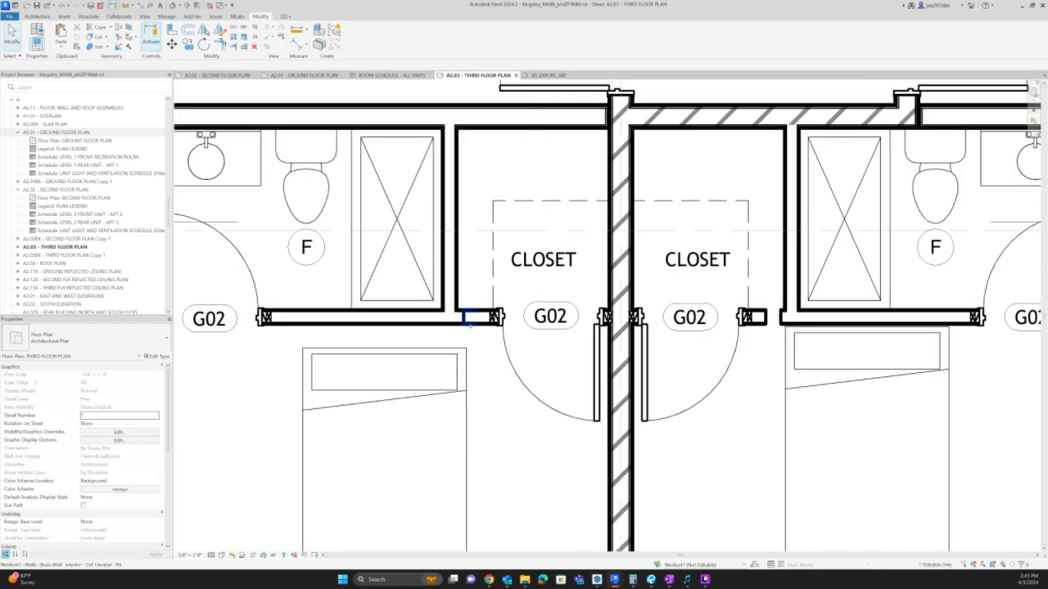
click(470, 326)
key(Delete)
key(Escape)
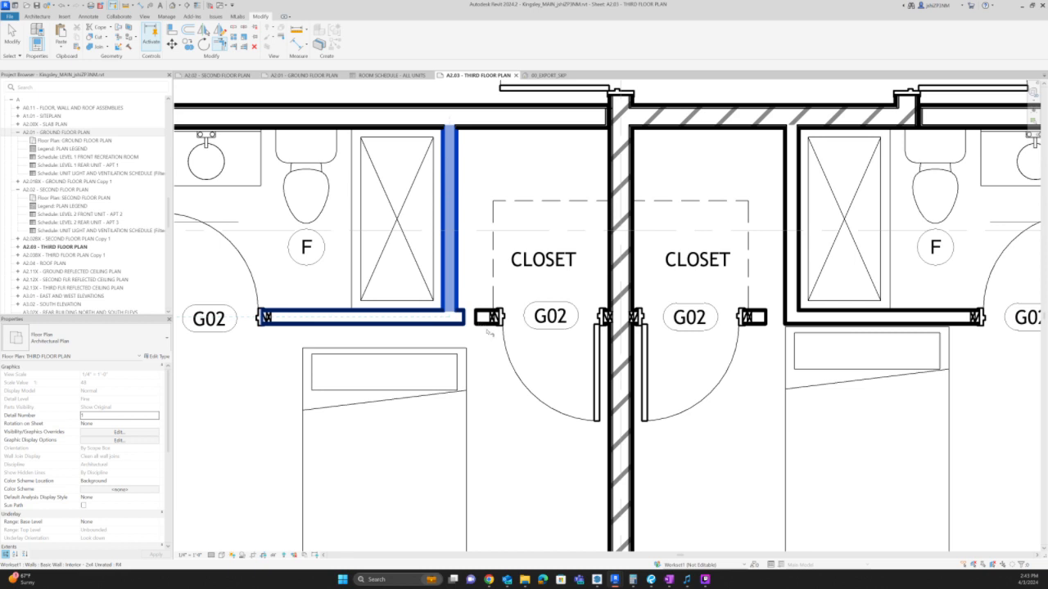
- Disallow the join at the free end of Bedroom 3 E208's closet wall stub and extend it to the Bath 3 wall
click(762, 321)
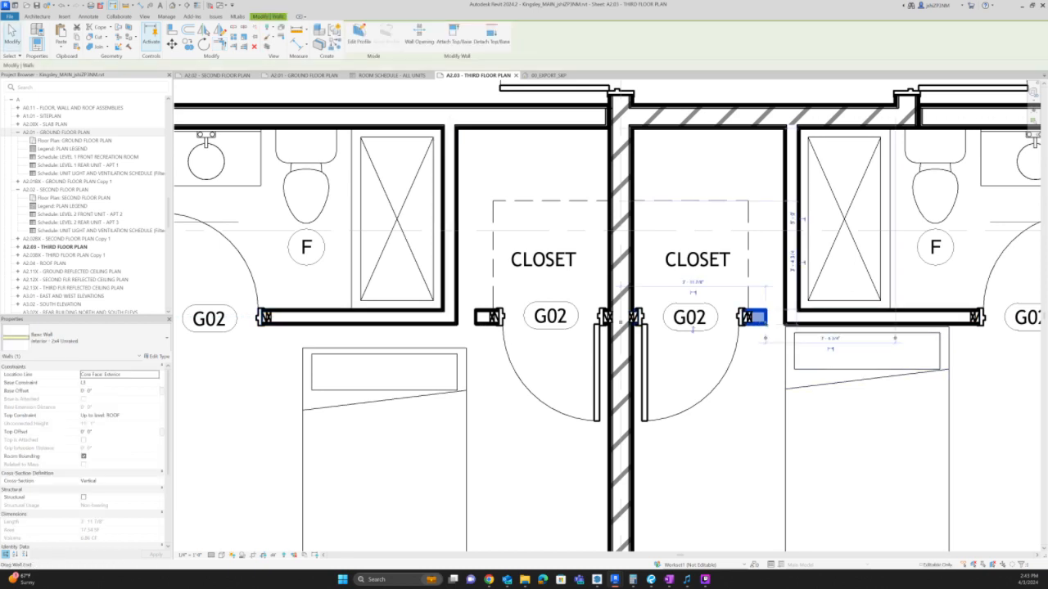
right_click(765, 322)
click(790, 89)
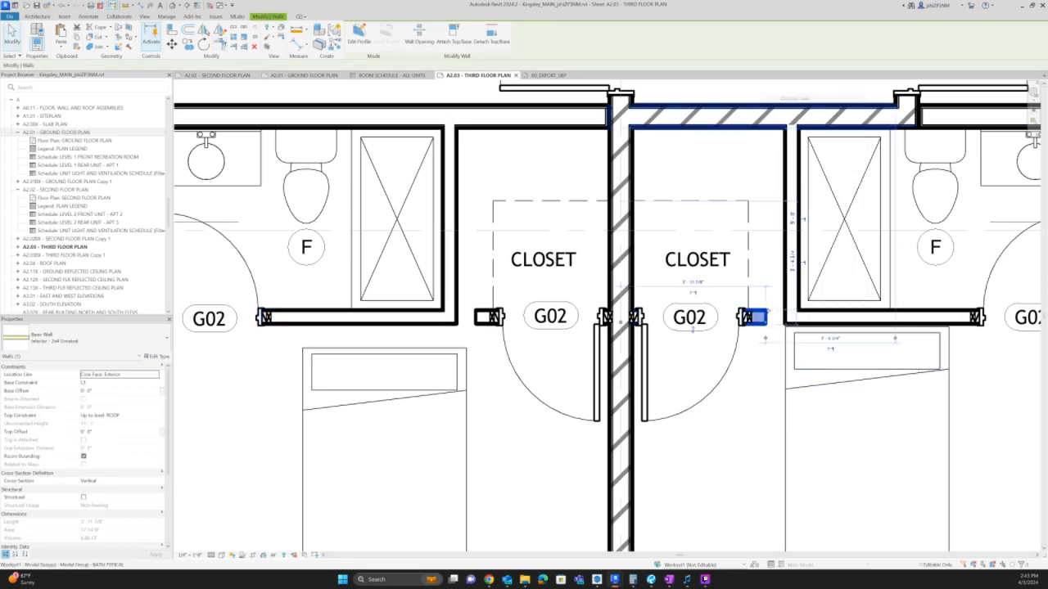
click(784, 324)
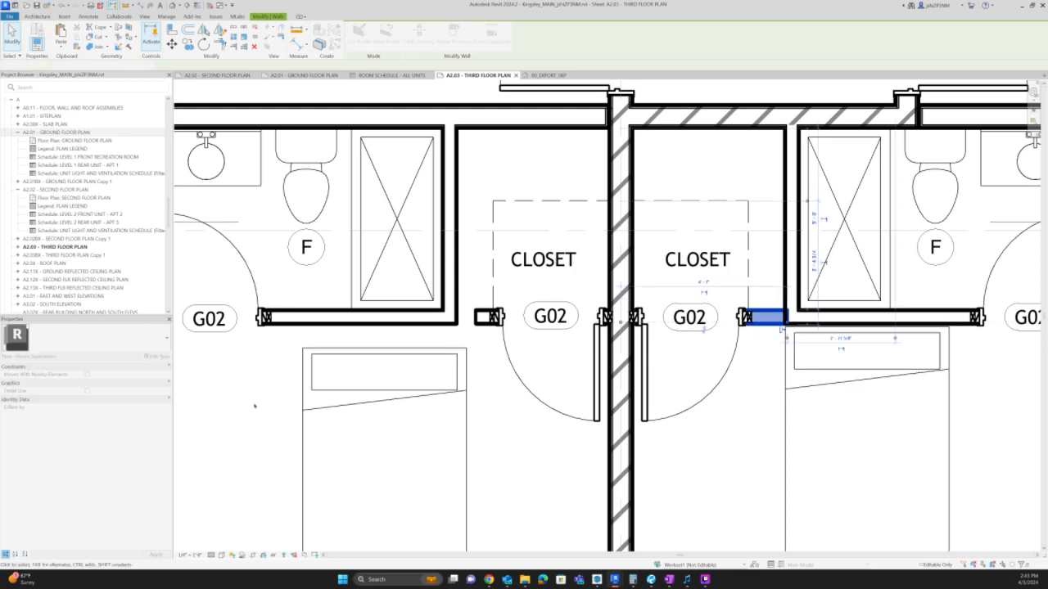
- Turn off Room Bounding for Bedroom 3 E208's closet wall and check the extents of the room
click(83, 457)
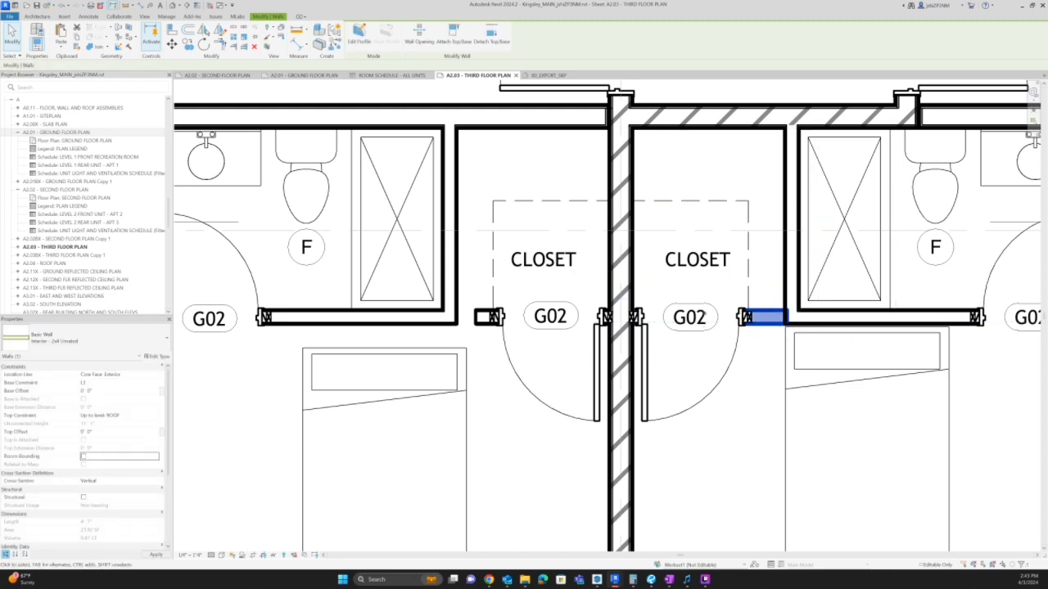
scroll(650, 267, down, 3)
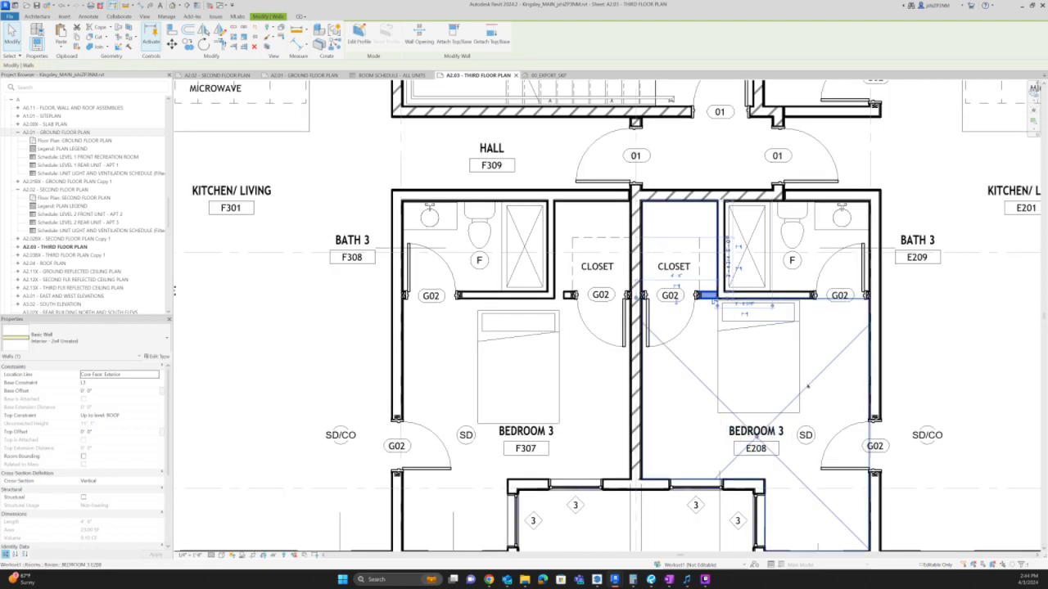
click(807, 386)
click(639, 315)
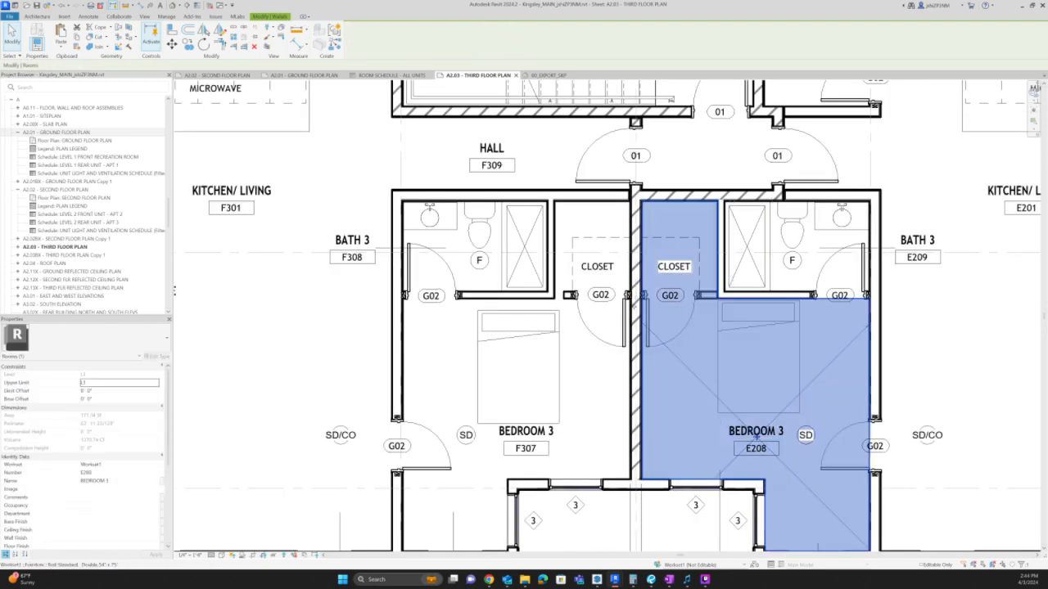
scroll(634, 314, up, 3)
- Disallow the join on Bedroom 3 F307's closet wall stub and extend its end to the Bath 3 wall
click(633, 315)
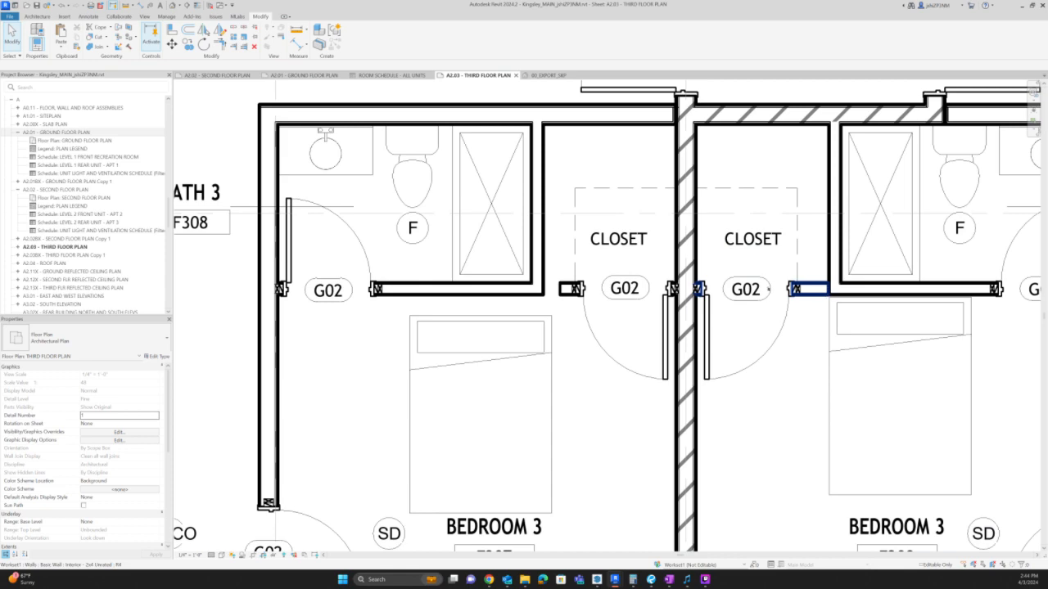
scroll(570, 288, up, 4)
click(571, 291)
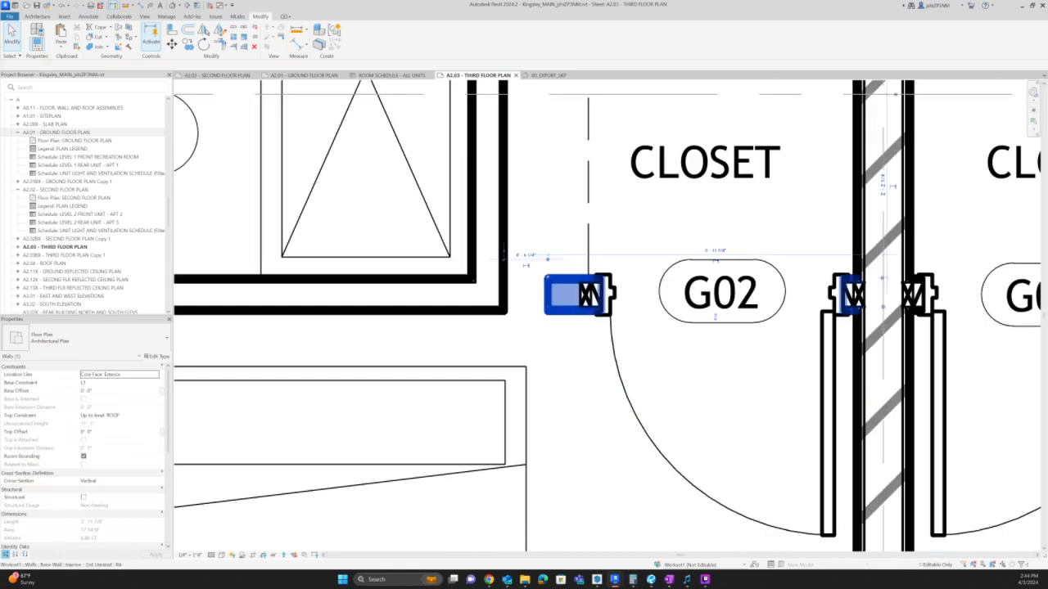
right_click(563, 308)
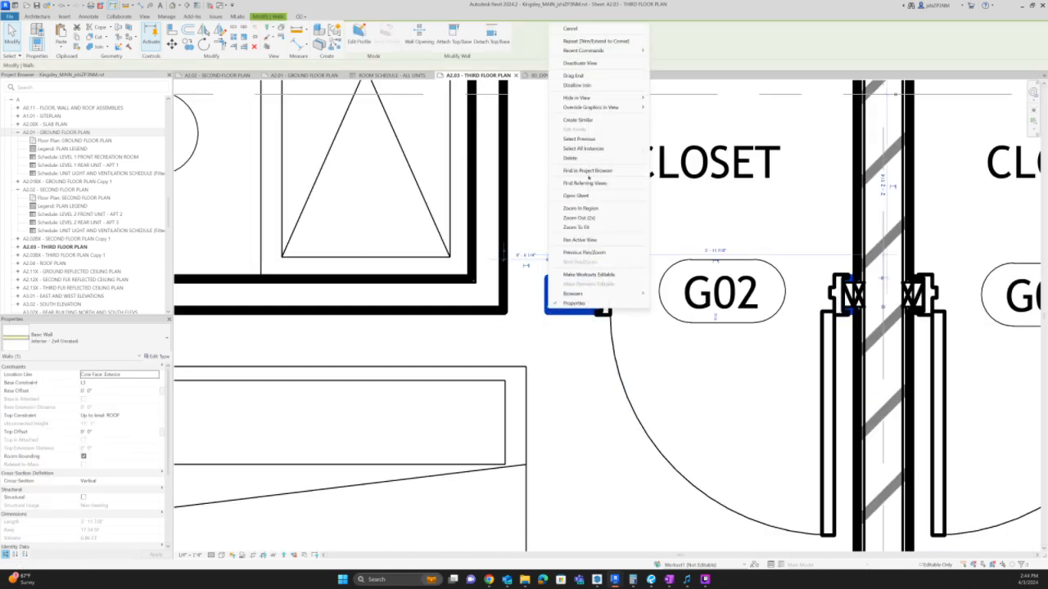
click(612, 86)
drag(547, 308, 516, 315)
scroll(516, 315, down, 1)
key(Escape)
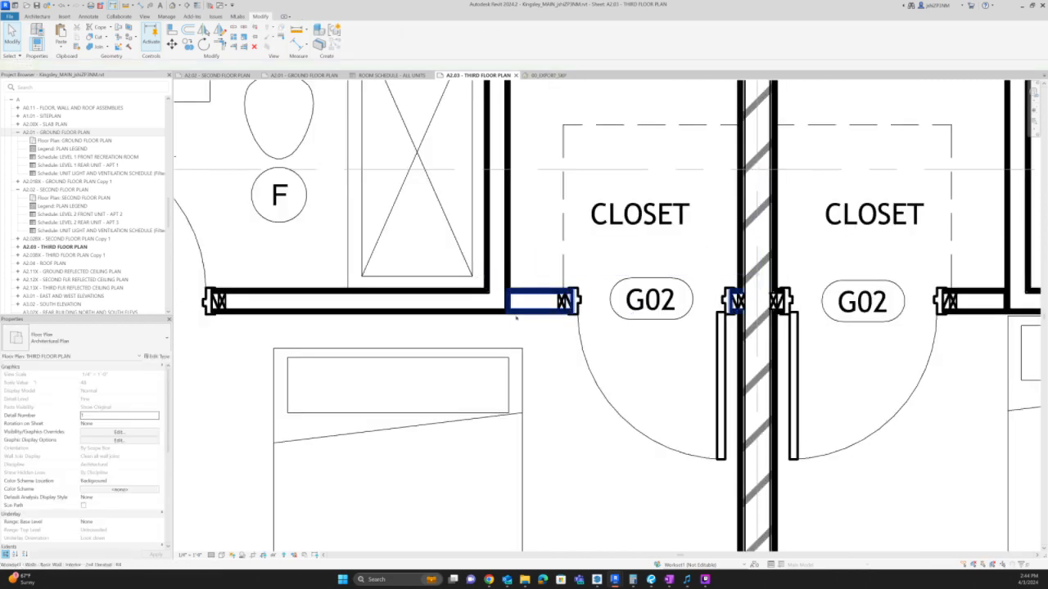
- Leave the active plan view and reveal the hidden elements of sheet A2.03
scroll(516, 316, down, 4)
scroll(540, 319, down, 3)
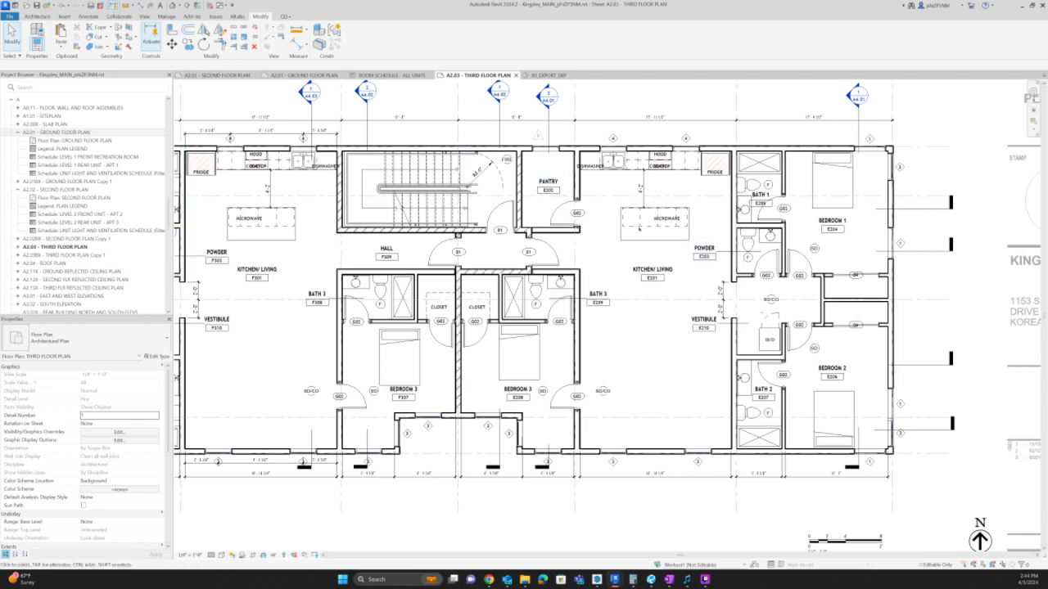
scroll(668, 239, down, 3)
double_click(394, 522)
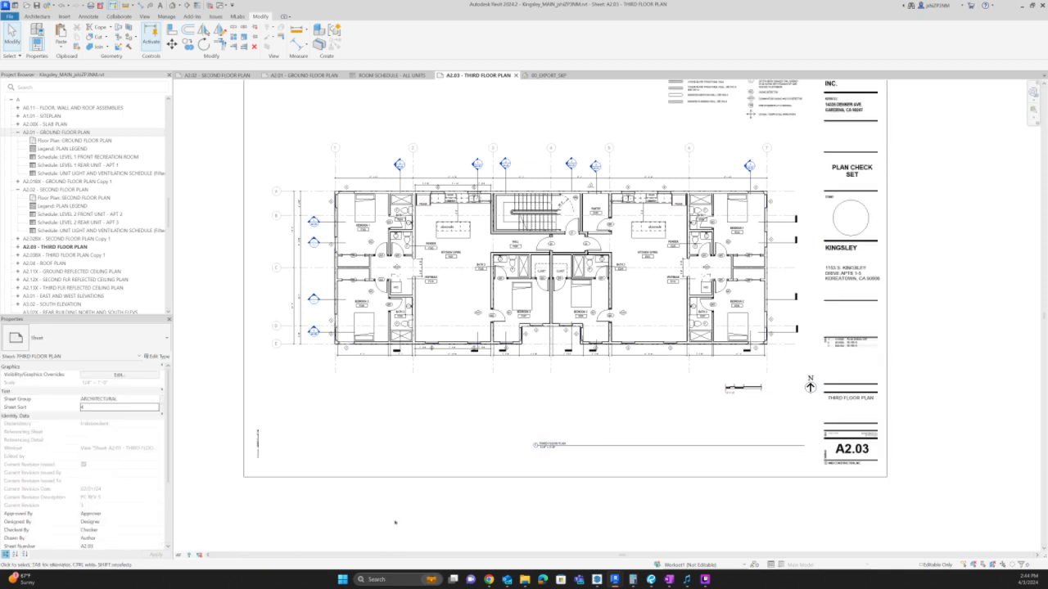
click(189, 556)
- Unhide the light and ventilation schedule and both Level 3 unit schedules on the sheet, and end the hidden-elements display
click(415, 413)
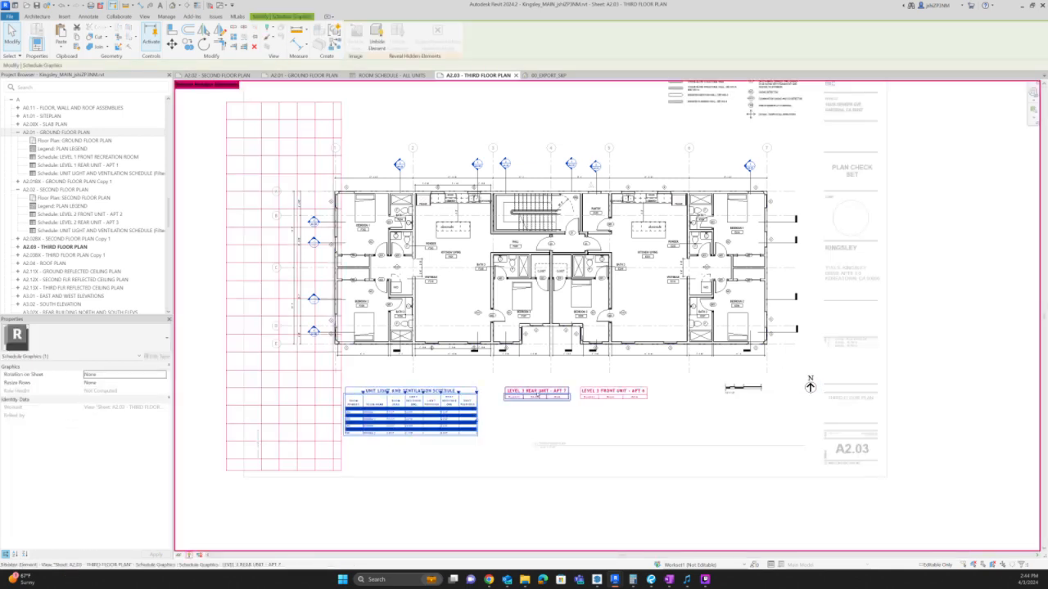
ctrl+click(537, 397)
ctrl+click(649, 398)
ctrl+click(629, 399)
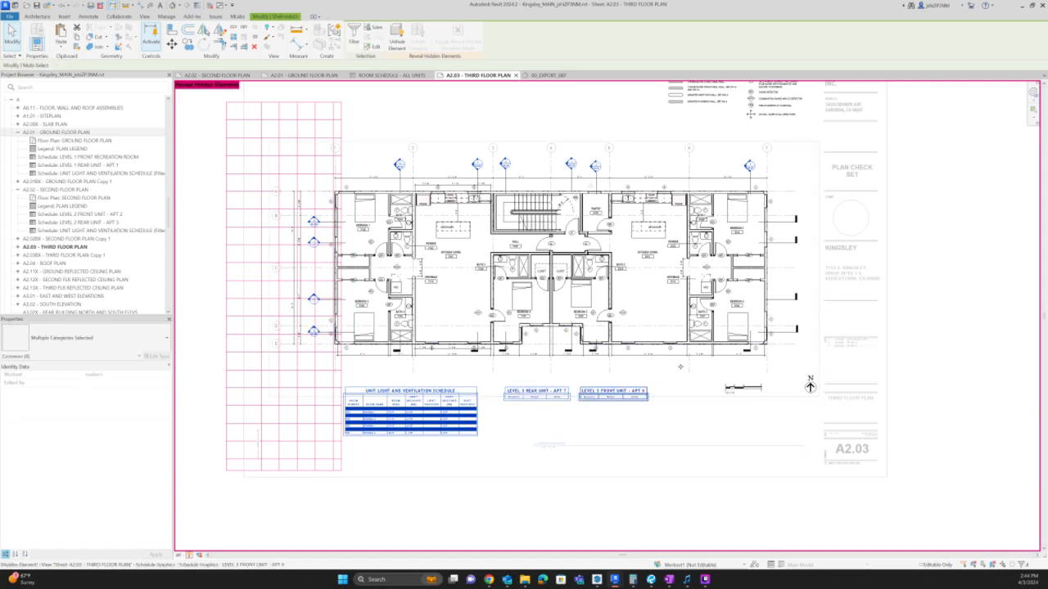
shift+click(648, 372)
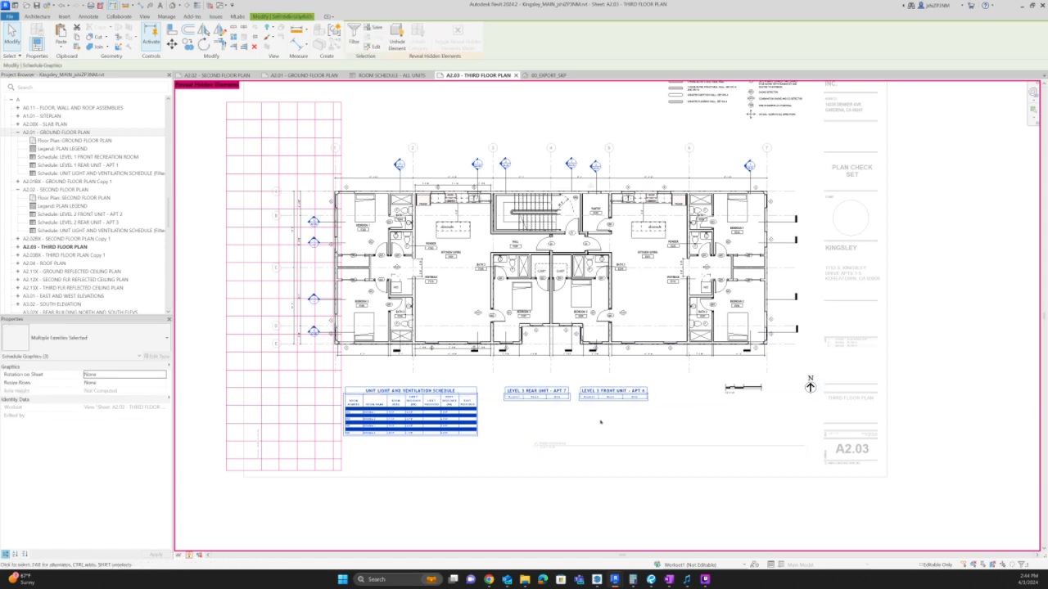
click(574, 443)
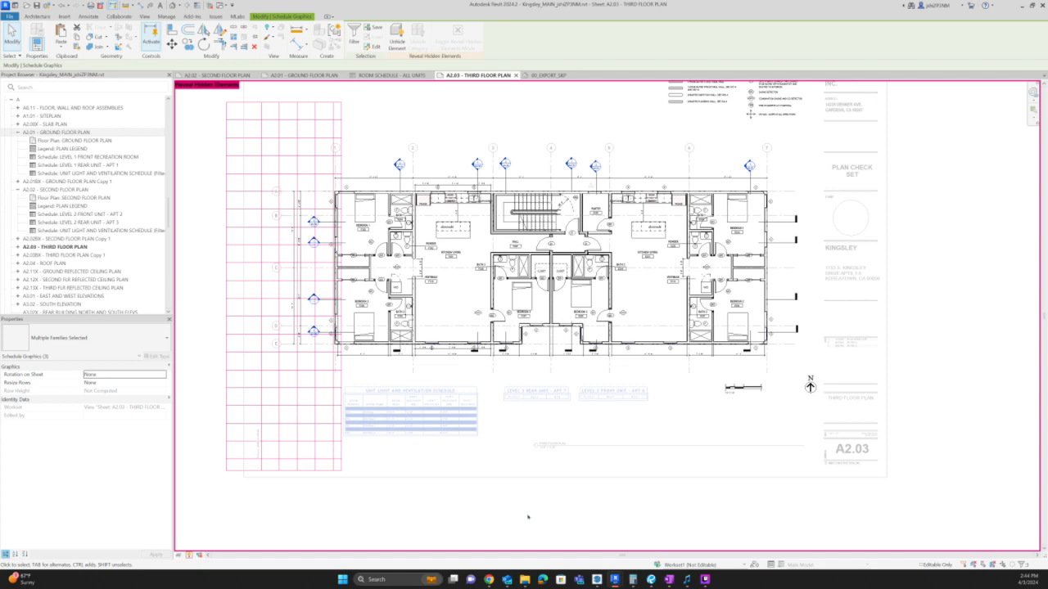
click(189, 555)
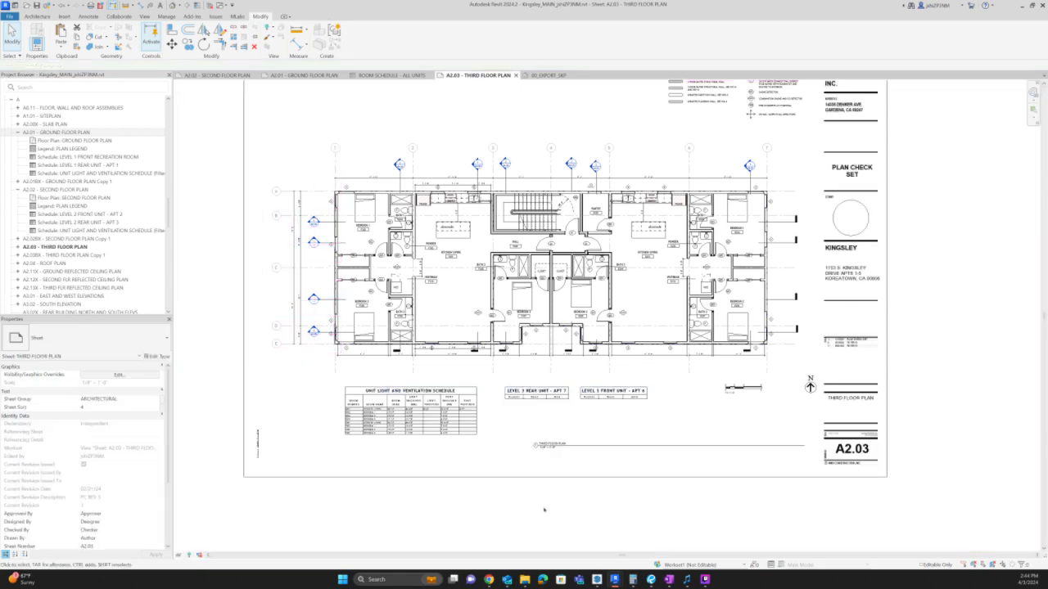
- Rename the third floor's front unit schedule as LEVEL 3 FRONT UNIT - APT 4
scroll(586, 400, up, 2)
click(613, 395)
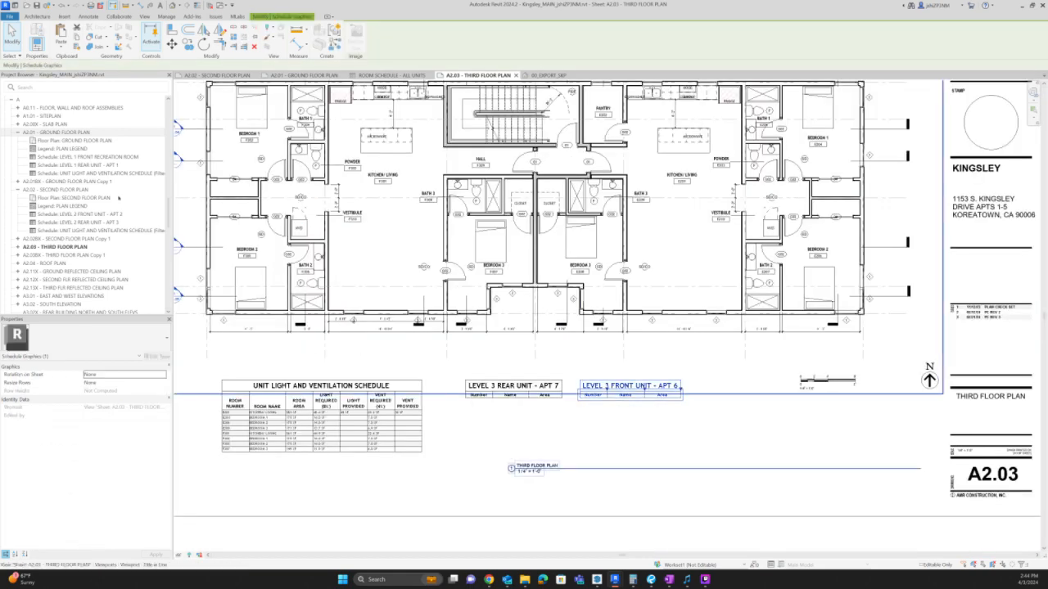
click(78, 215)
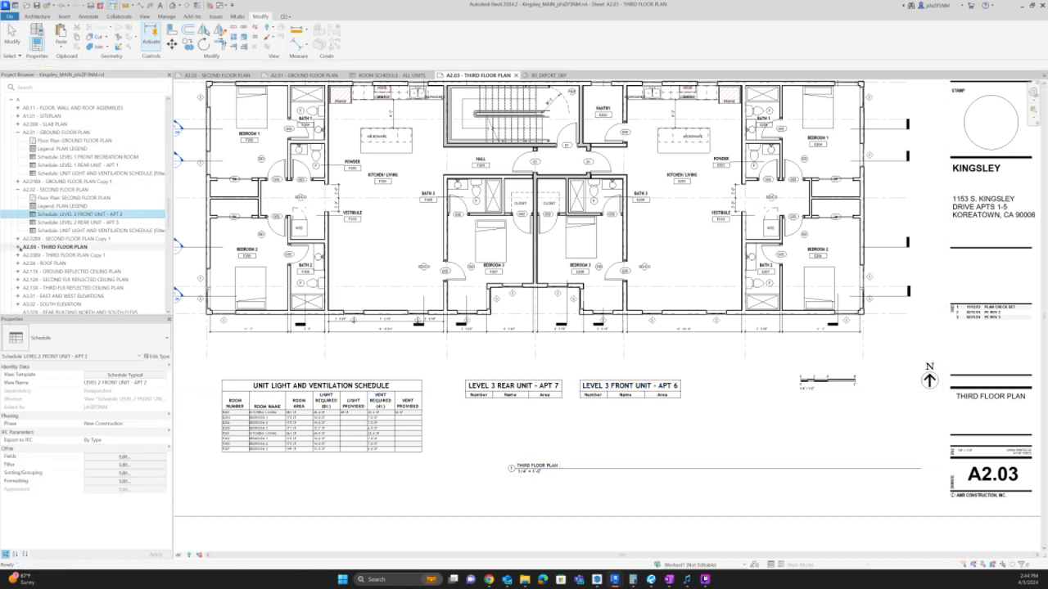
double_click(54, 246)
click(112, 272)
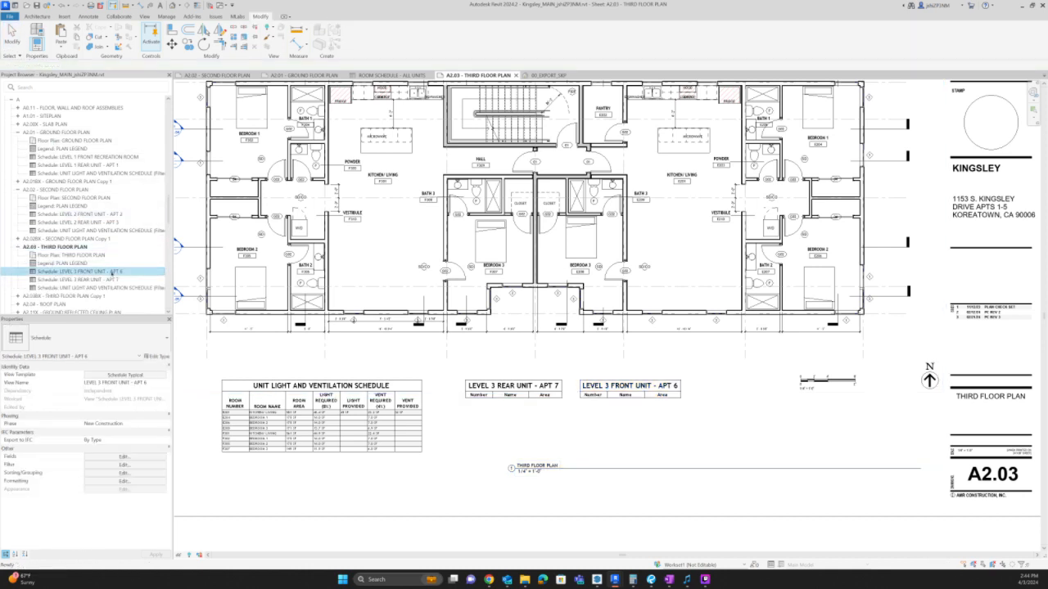
click(112, 272)
click(101, 271)
key(BackSpace)
text(4)
key(Return)
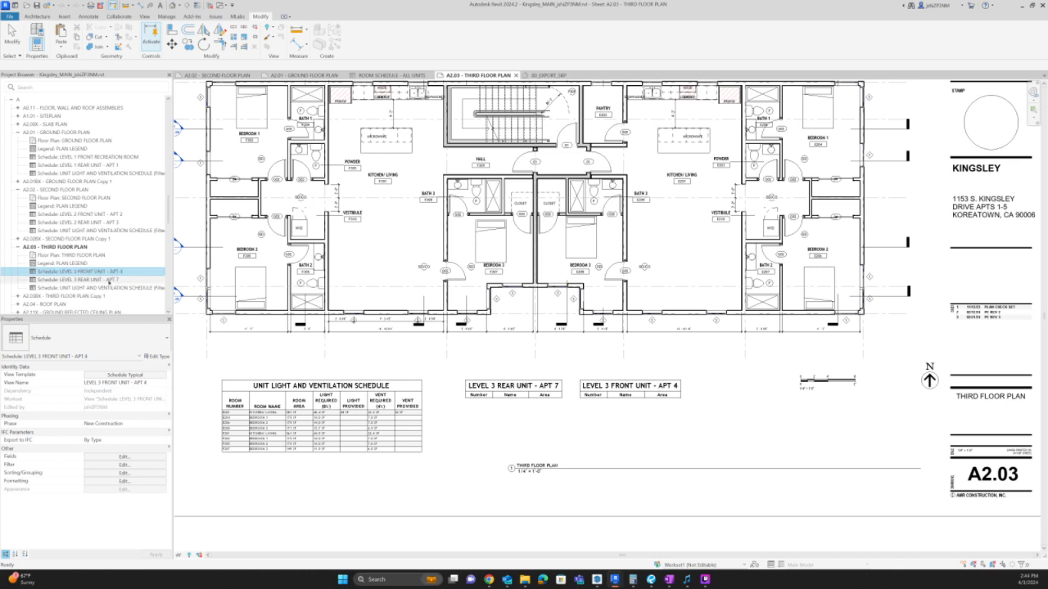
- Rename the third floor's rear unit schedule as LEVEL 3 REAR UNIT - APT 5
click(114, 280)
key(F2)
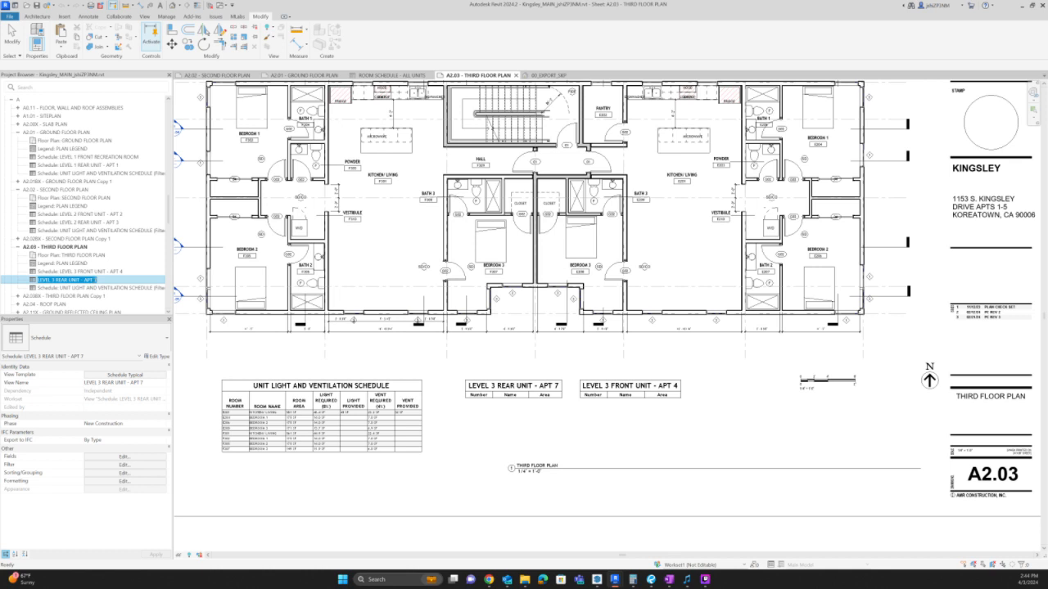
click(96, 280)
text(5)
click(705, 382)
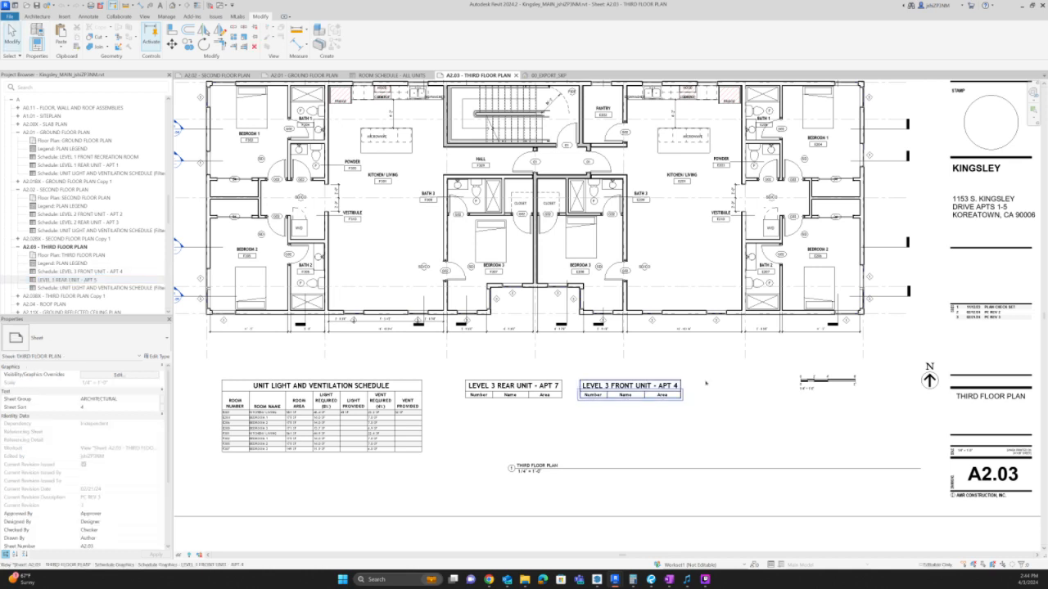
click(727, 288)
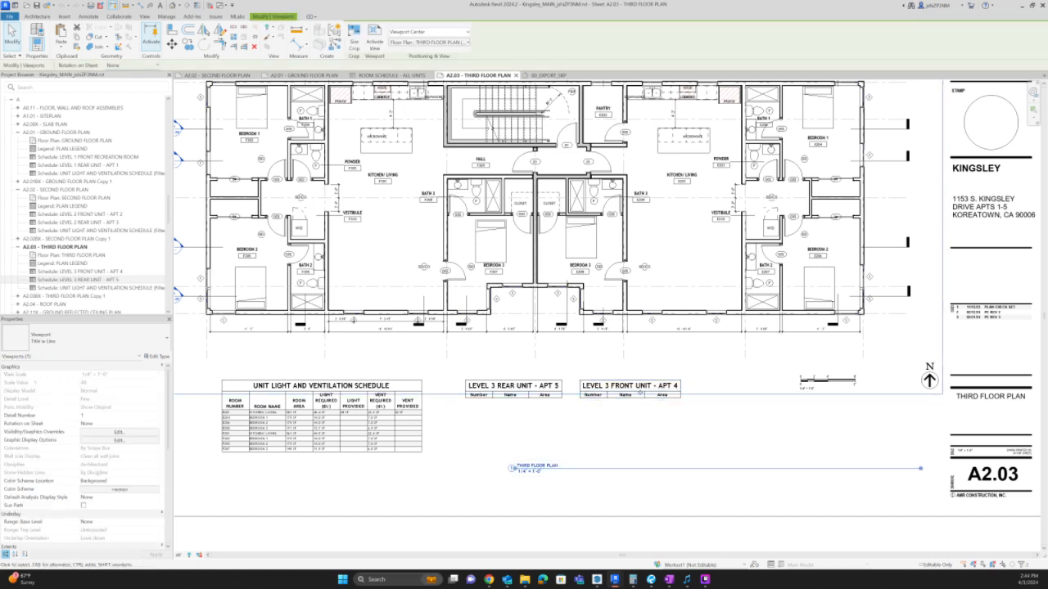
- Filter the LEVEL 3 FRONT UNIT - APT 4 schedule to rooms whose Number contains E
click(90, 271)
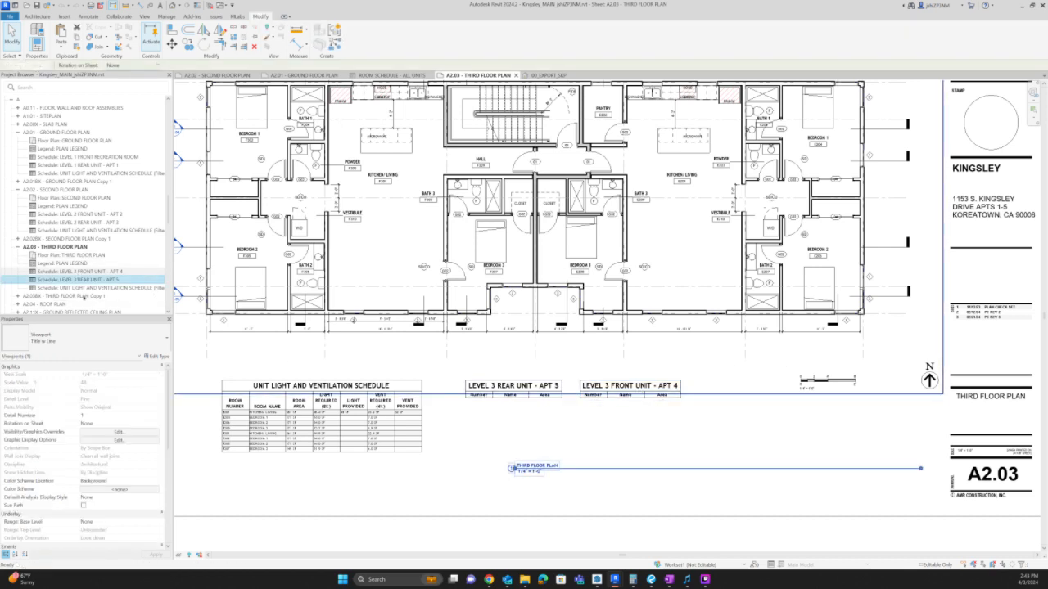
click(112, 465)
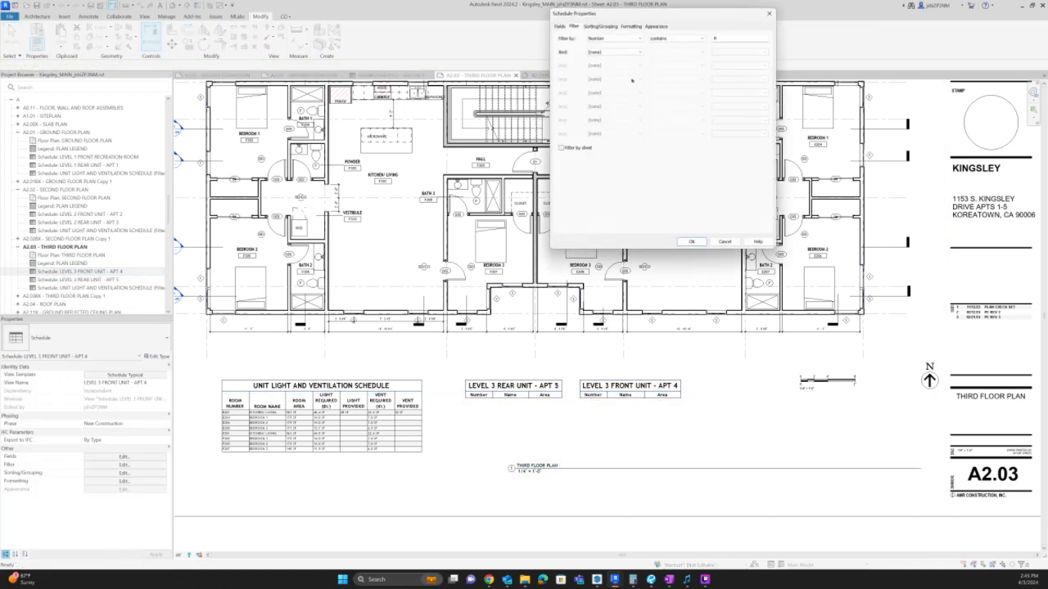
drag(713, 64, 731, 91)
click(799, 116)
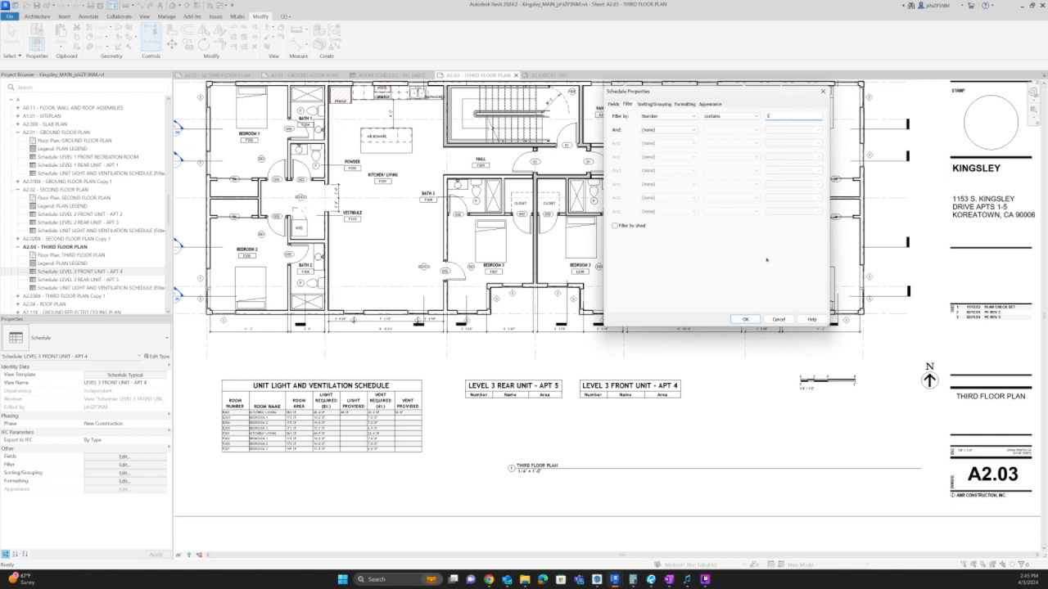
click(746, 319)
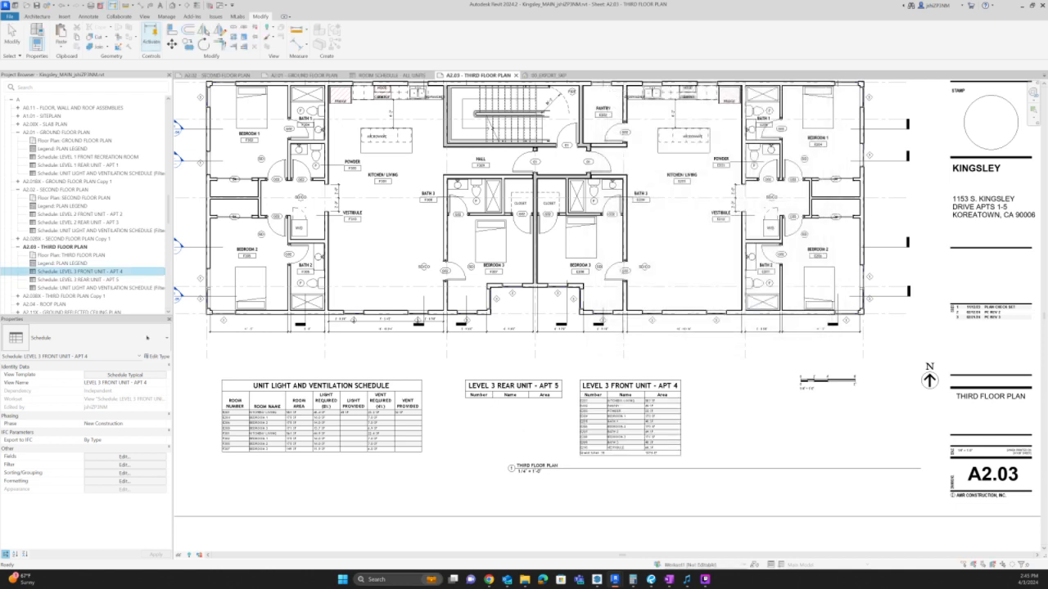
- Filter the LEVEL 3 REAR UNIT - APT 5 schedule to rooms whose Number contains F
click(82, 279)
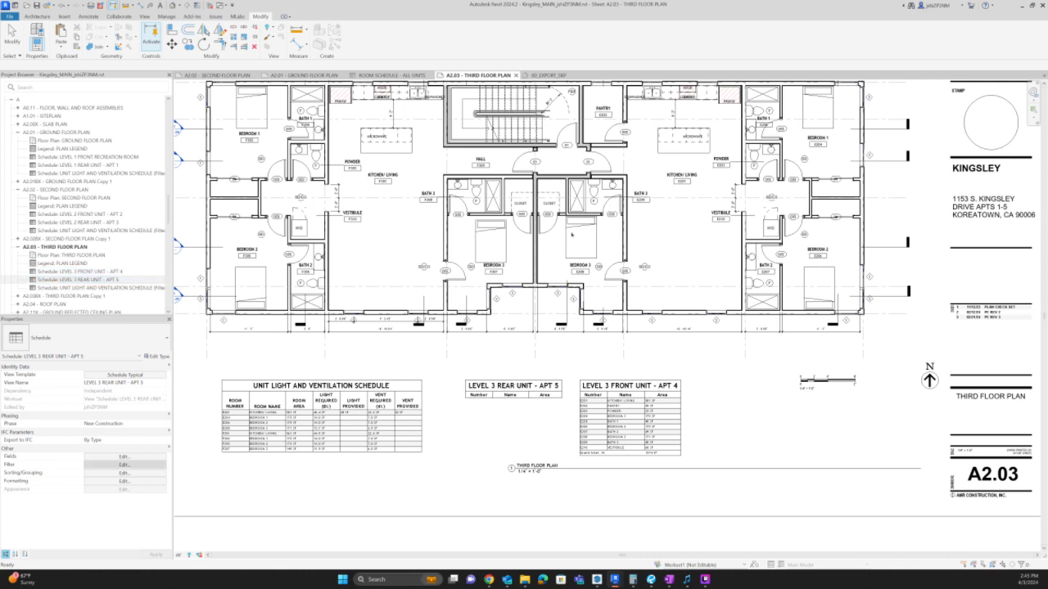
click(125, 464)
click(781, 115)
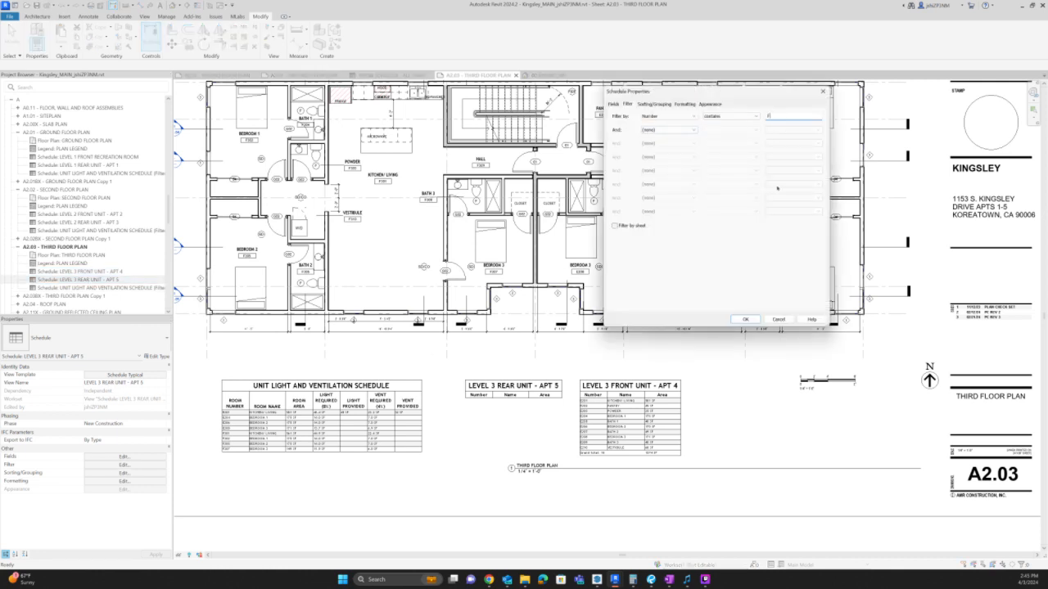
click(744, 319)
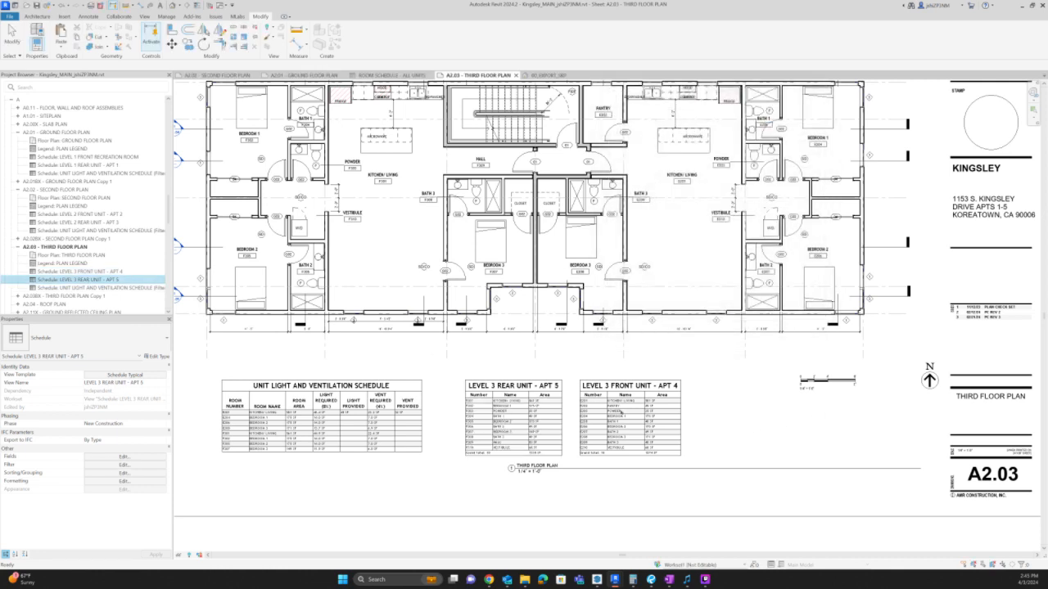
scroll(594, 440, up, 5)
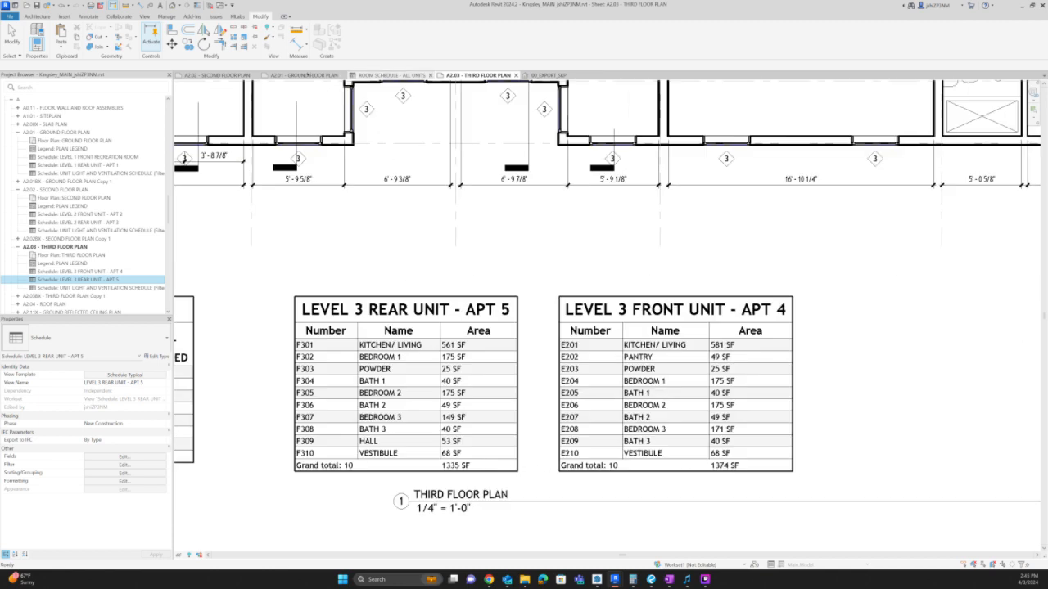
- Copy the two clouds and the "remove windows for cost savings?" note from sheet A2.02 onto the same window locations on sheet A2.03
click(220, 75)
click(603, 265)
scroll(654, 408, up, 5)
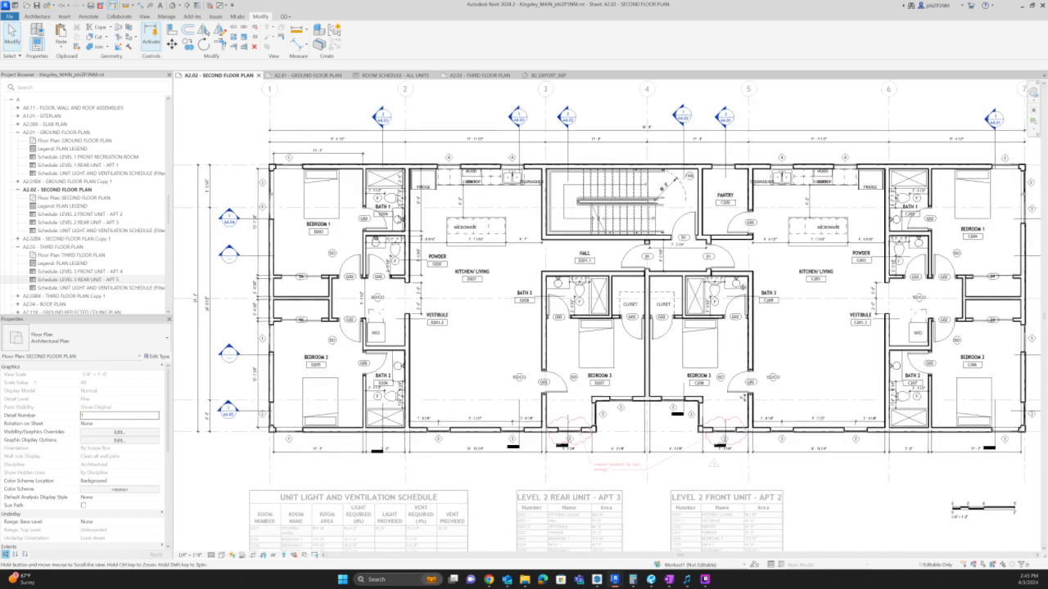
double_click(654, 408)
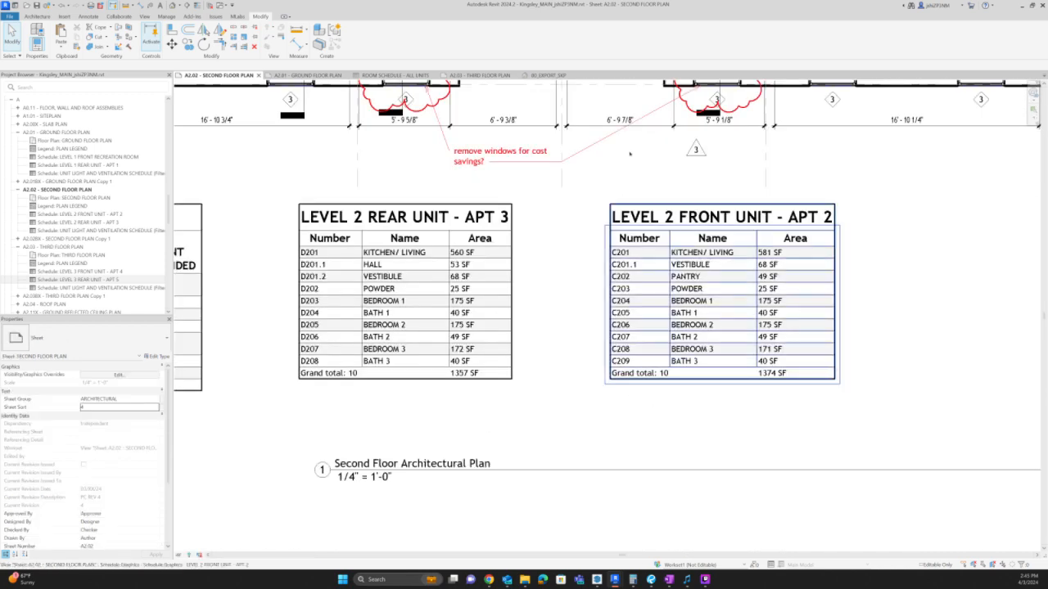
click(449, 143)
ctrl+click(744, 106)
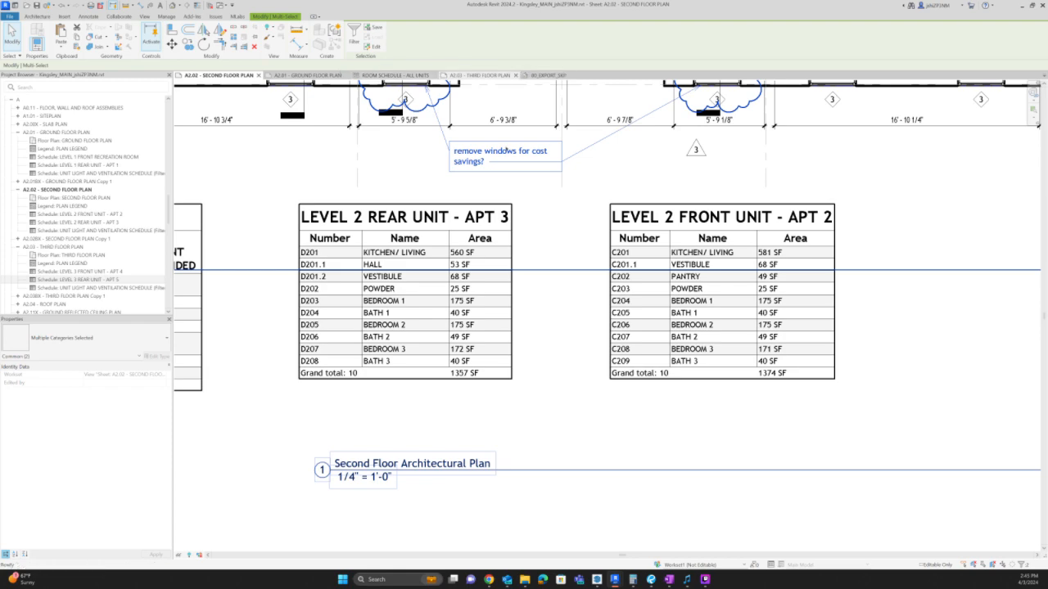
click(481, 74)
scroll(582, 354, up, 2)
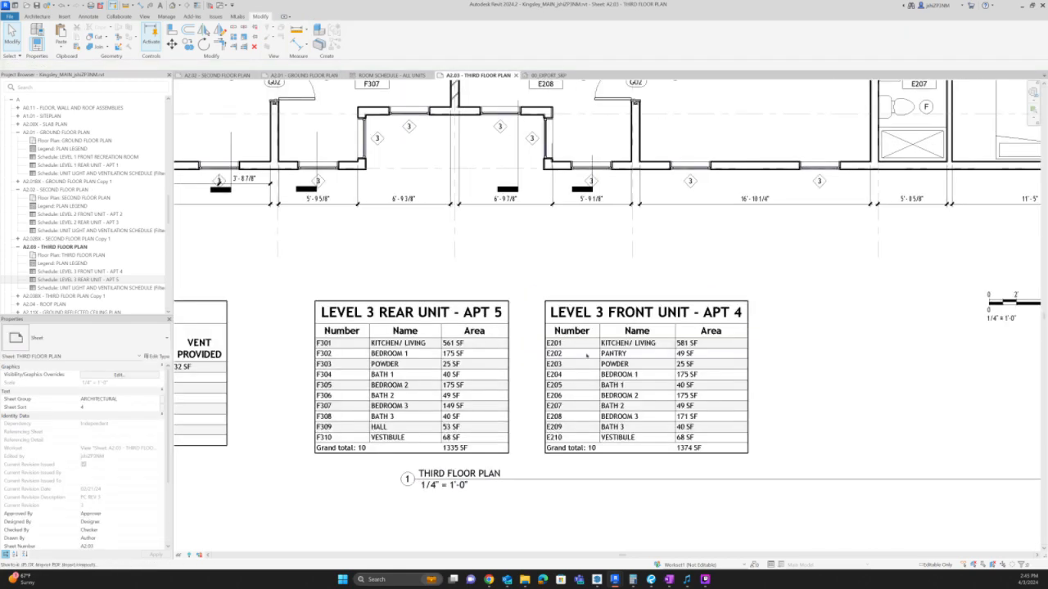
key(ctrl+v)
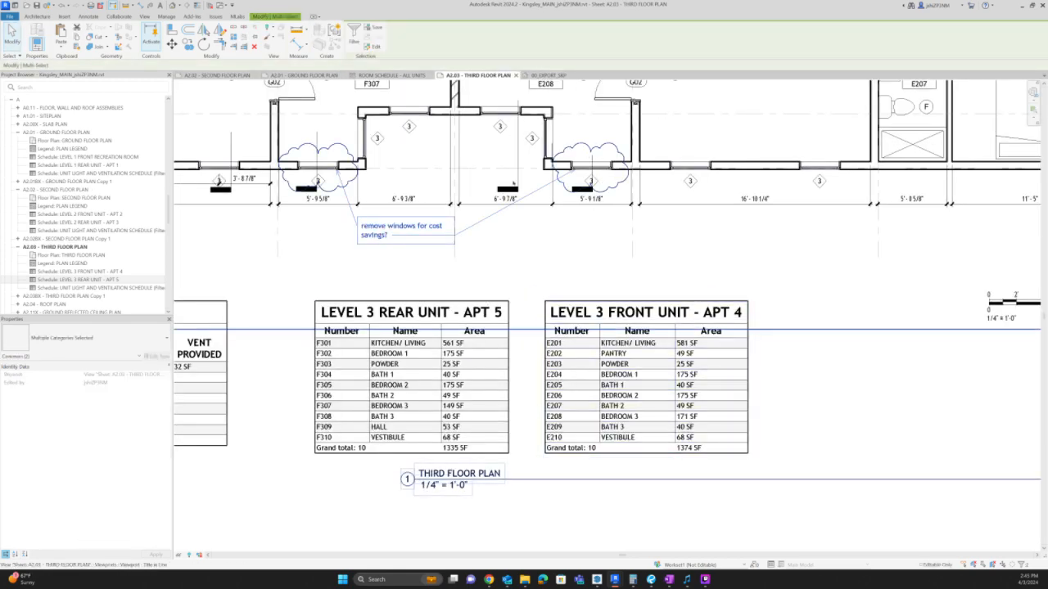
key(Escape)
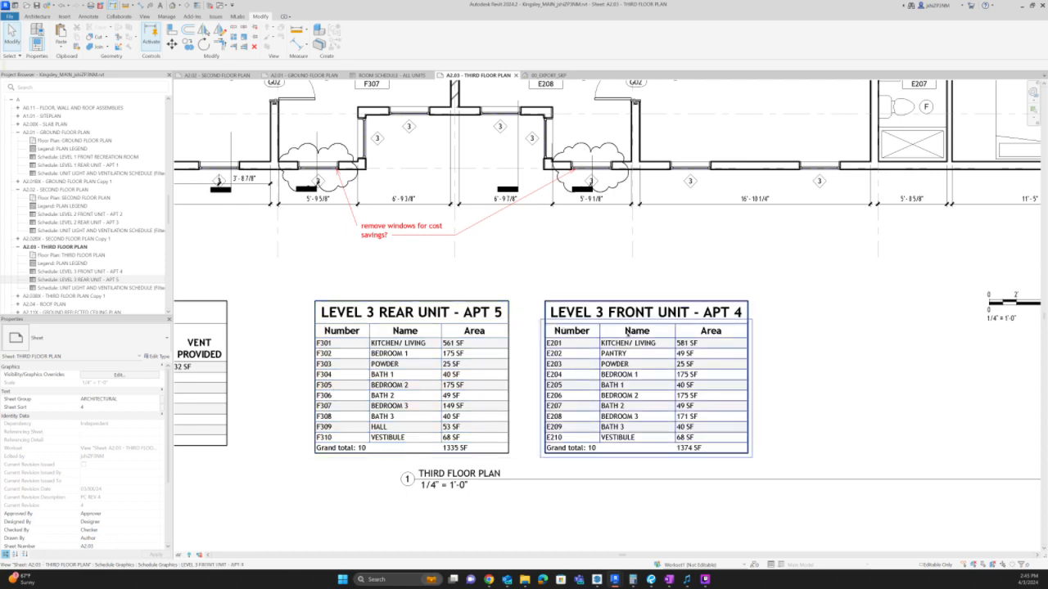
- Examine the third floor plan's room tags, window clouds and unit schedules on sheet A2.03
scroll(635, 512, down, 2)
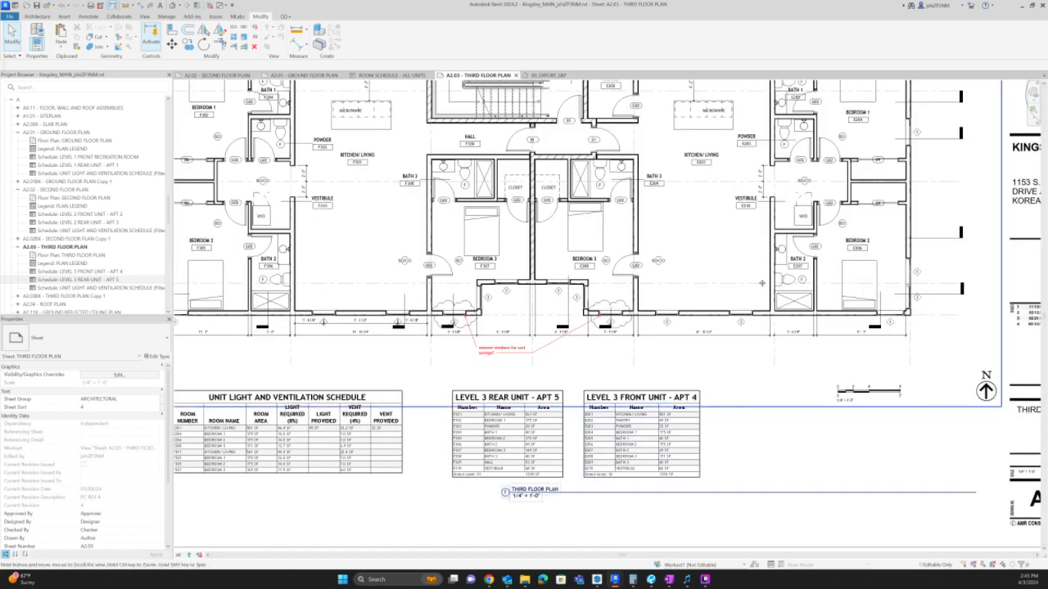
middle_drag(794, 194, 799, 330)
scroll(799, 329, up, 2)
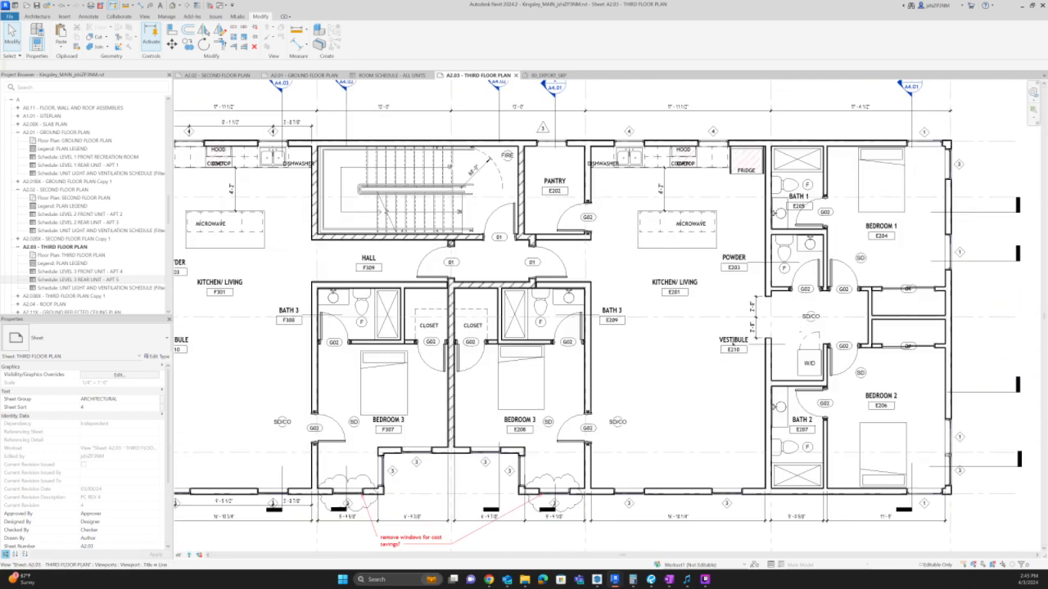
middle_drag(646, 407, 712, 260)
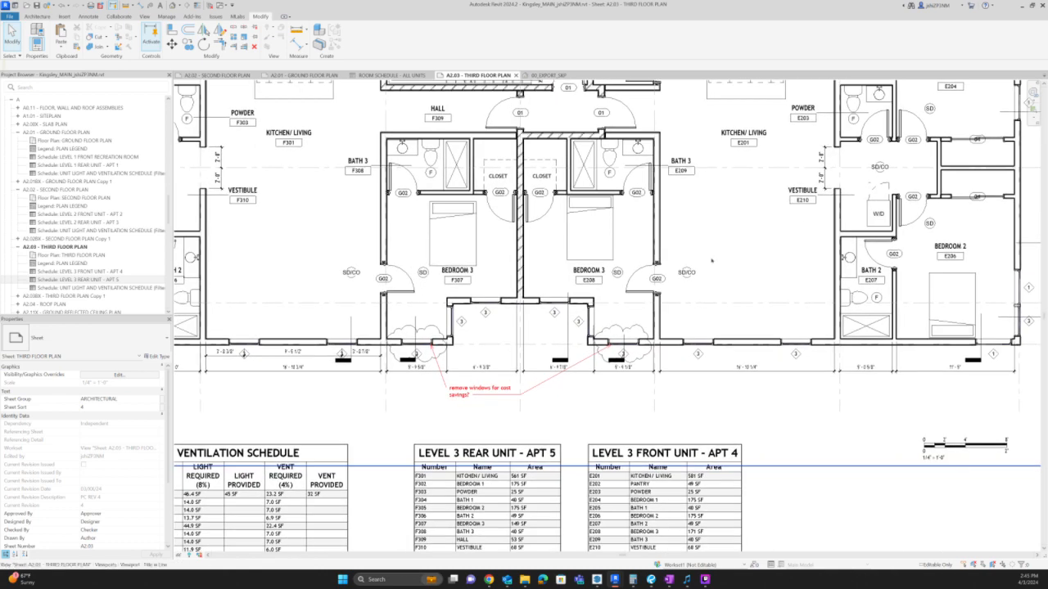
scroll(711, 260, down, 2)
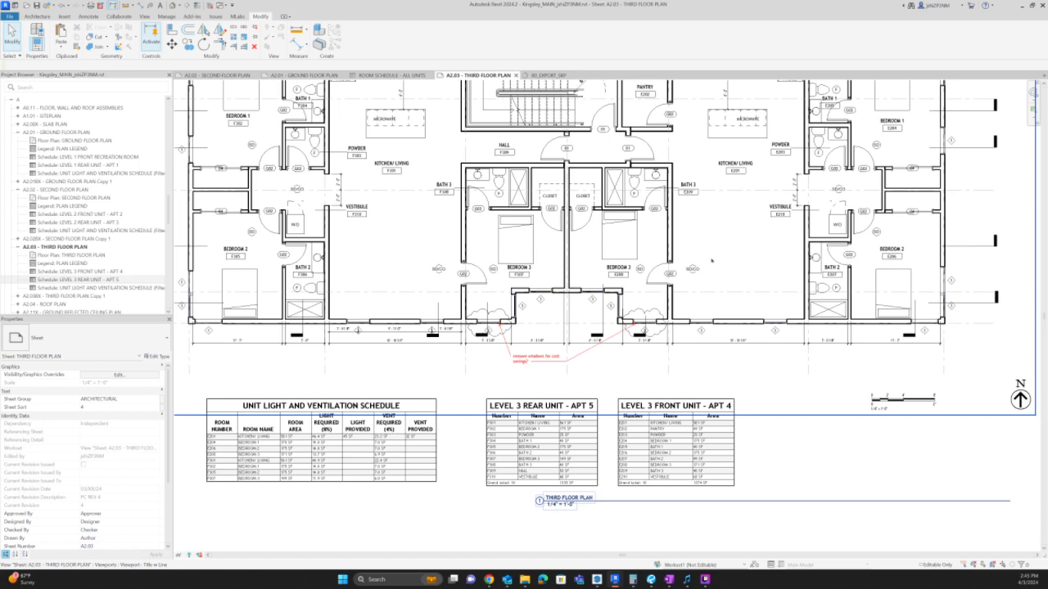
scroll(711, 260, down, 1)
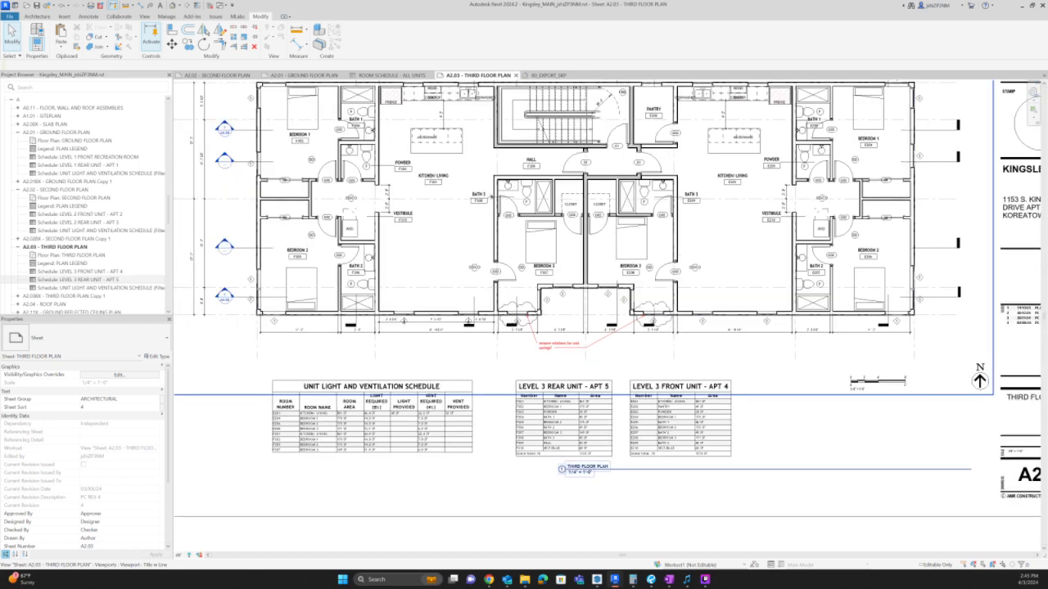
scroll(491, 194, up, 2)
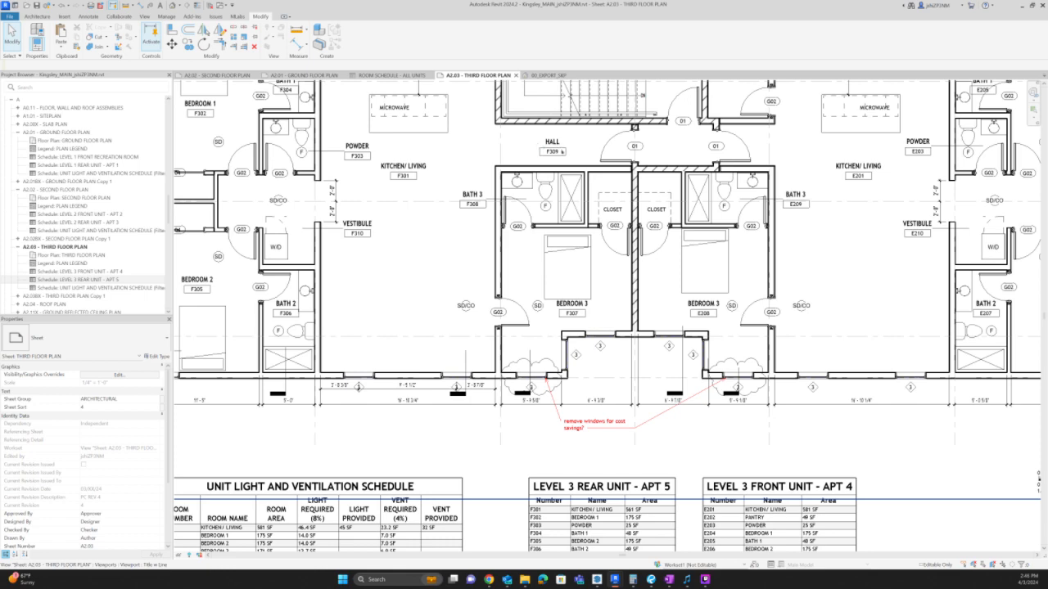
middle_drag(844, 317, 809, 249)
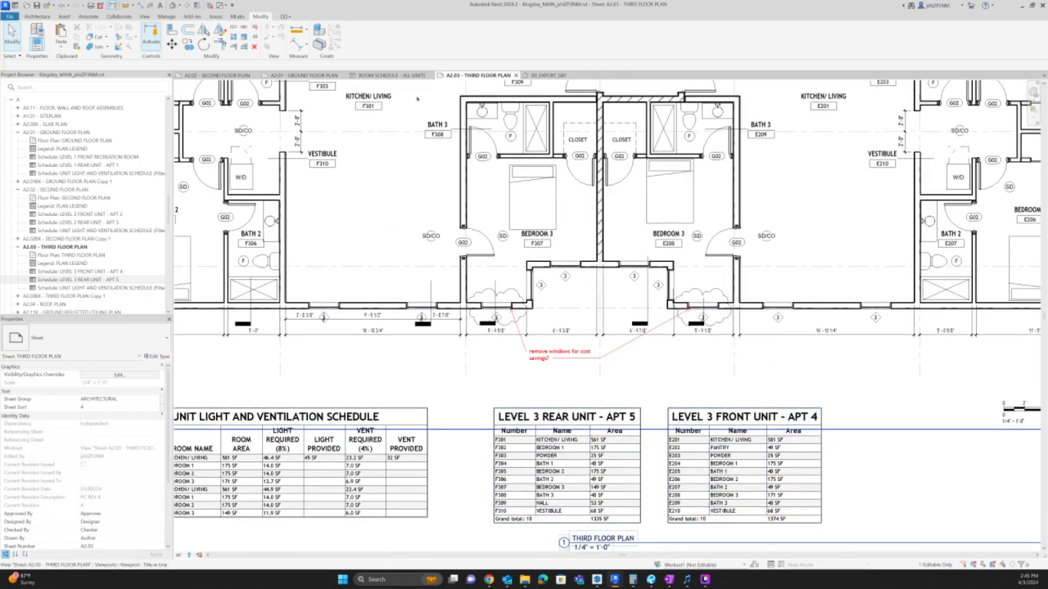
- Open sheet A2.01 and activate its ground floor plan view for editing around the vestibule
click(301, 75)
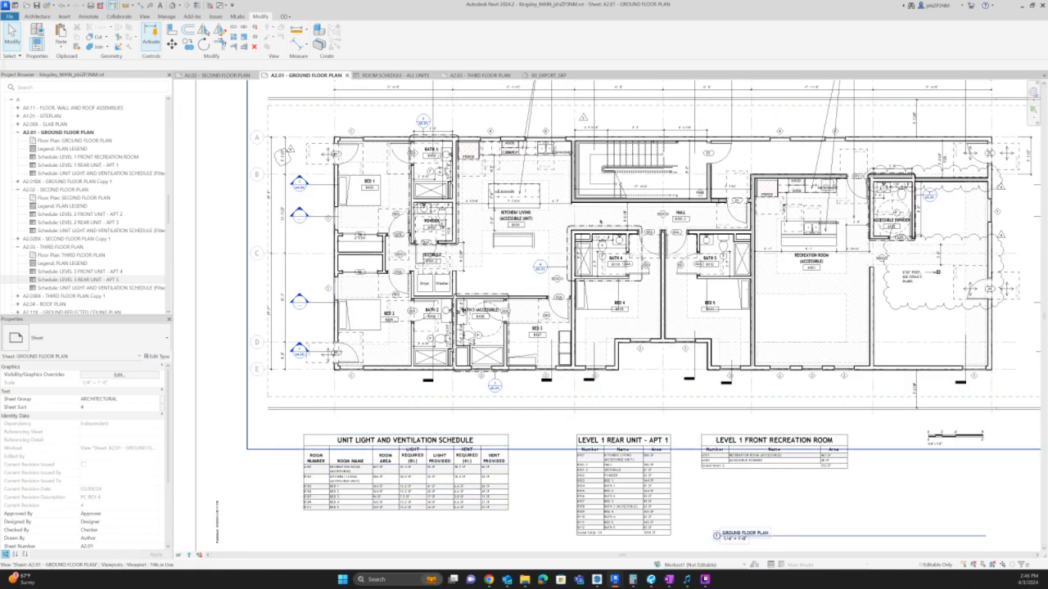
scroll(684, 218, up, 2)
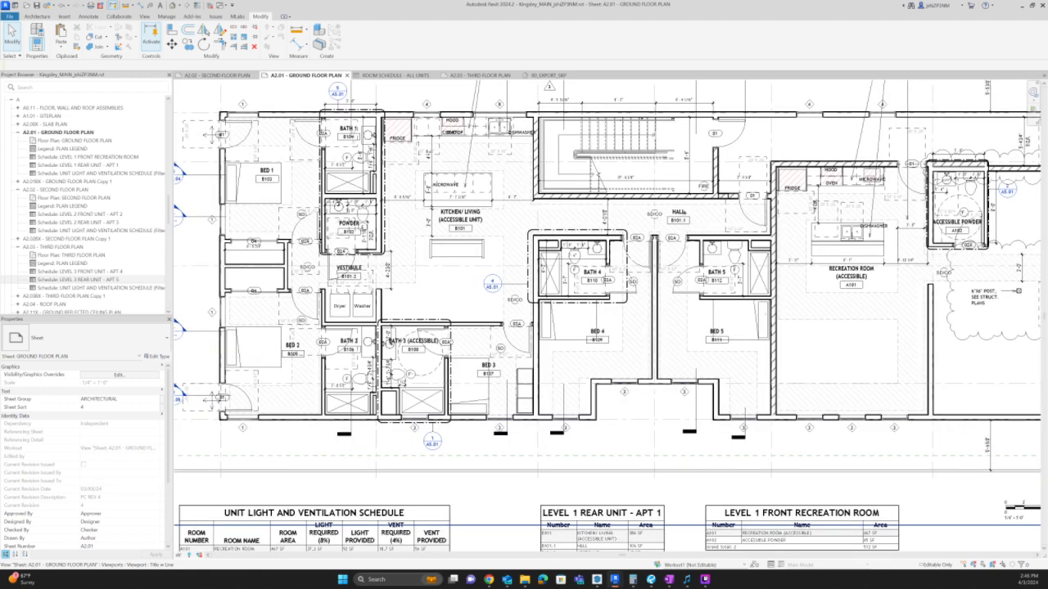
click(379, 260)
double_click(351, 271)
middle_drag(415, 418, 470, 221)
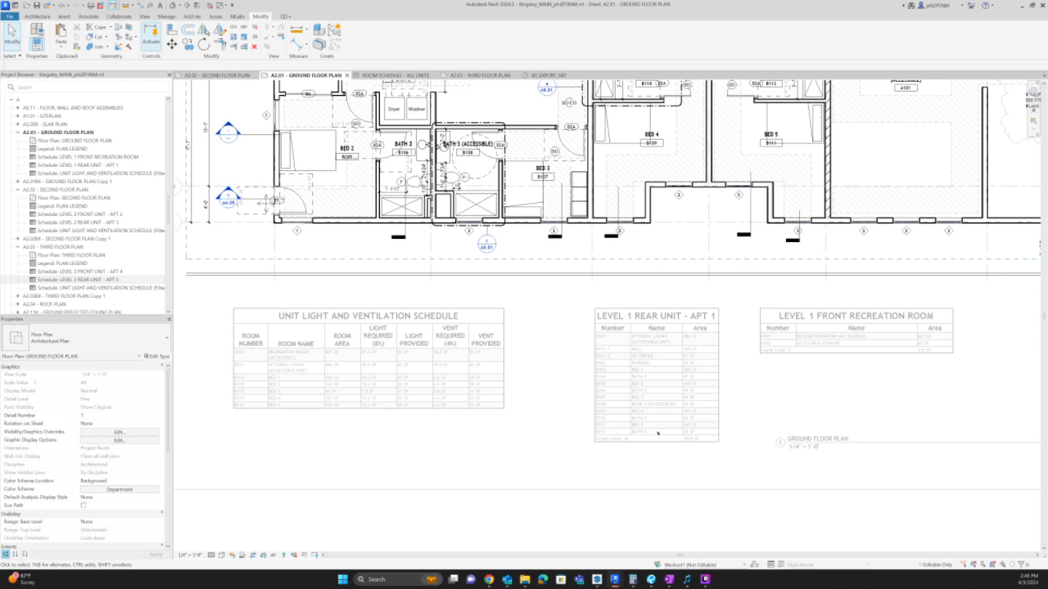
middle_drag(602, 302, 608, 502)
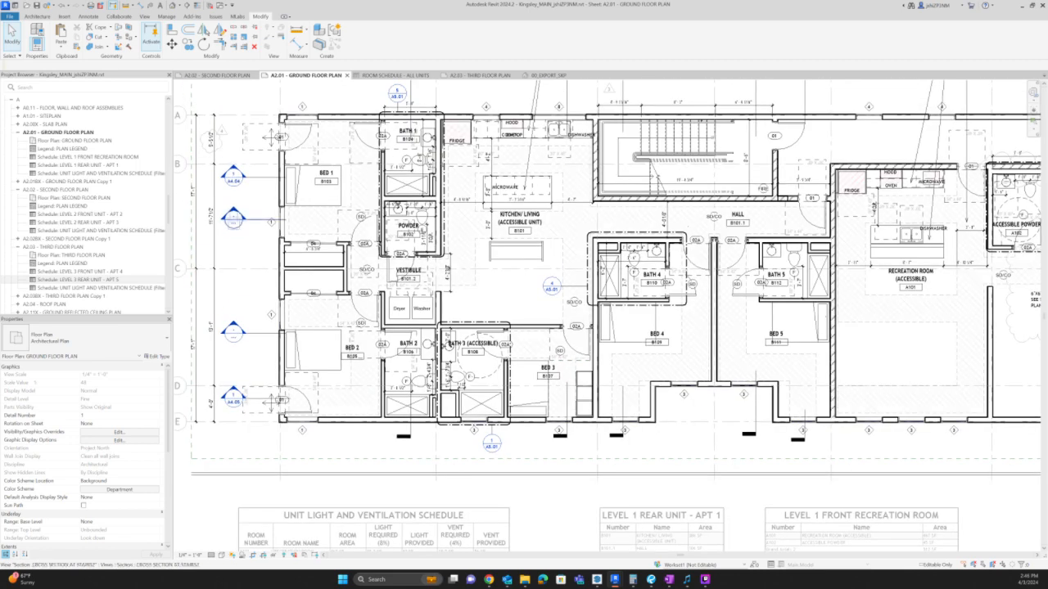
scroll(436, 255, up, 3)
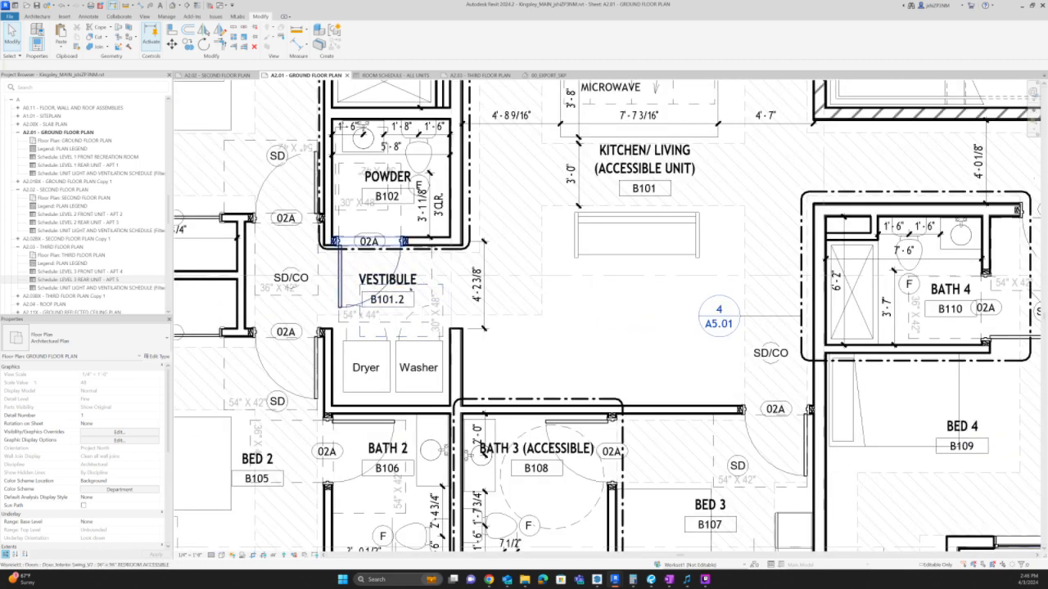
- Renumber the ground floor vestibule as B113
click(388, 300)
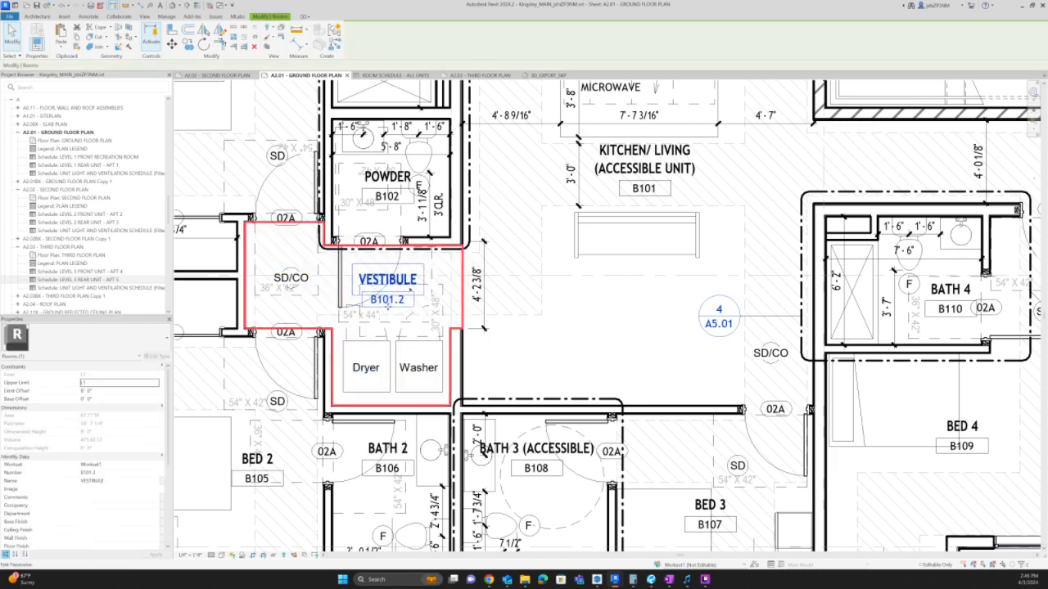
click(388, 300)
text(B113)
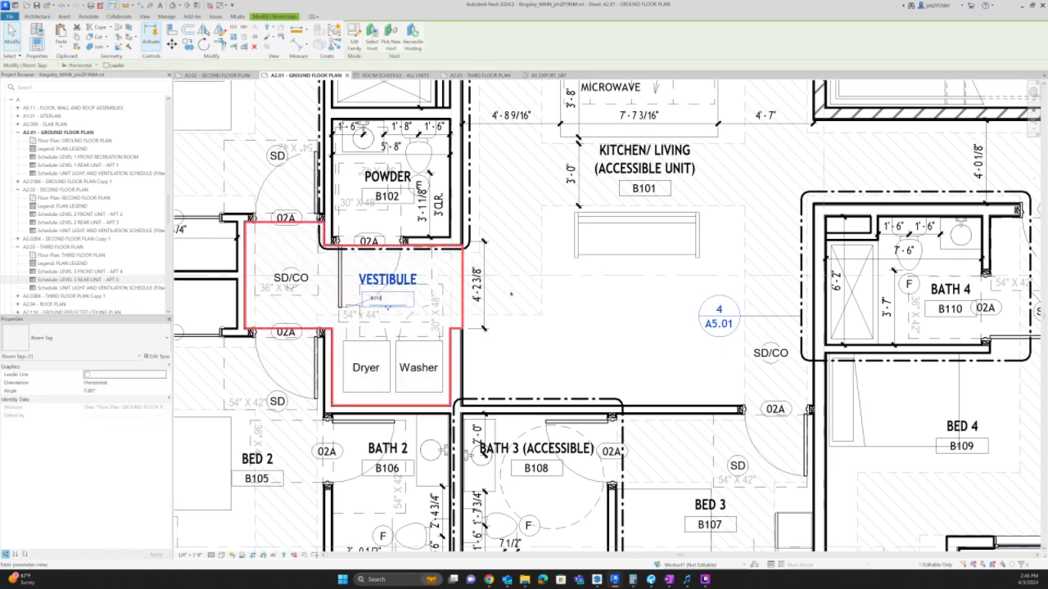
key(Return)
- Renumber the ground floor hall above Bath 5 as B113
scroll(400, 299, down, 3)
click(892, 213)
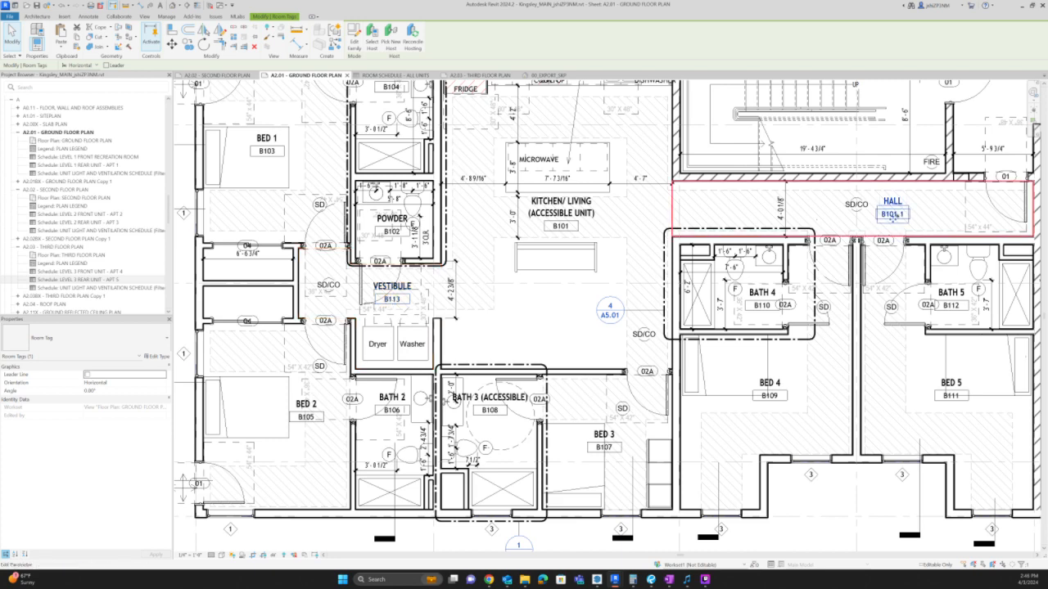
click(892, 213)
text(B113)
key(Return)
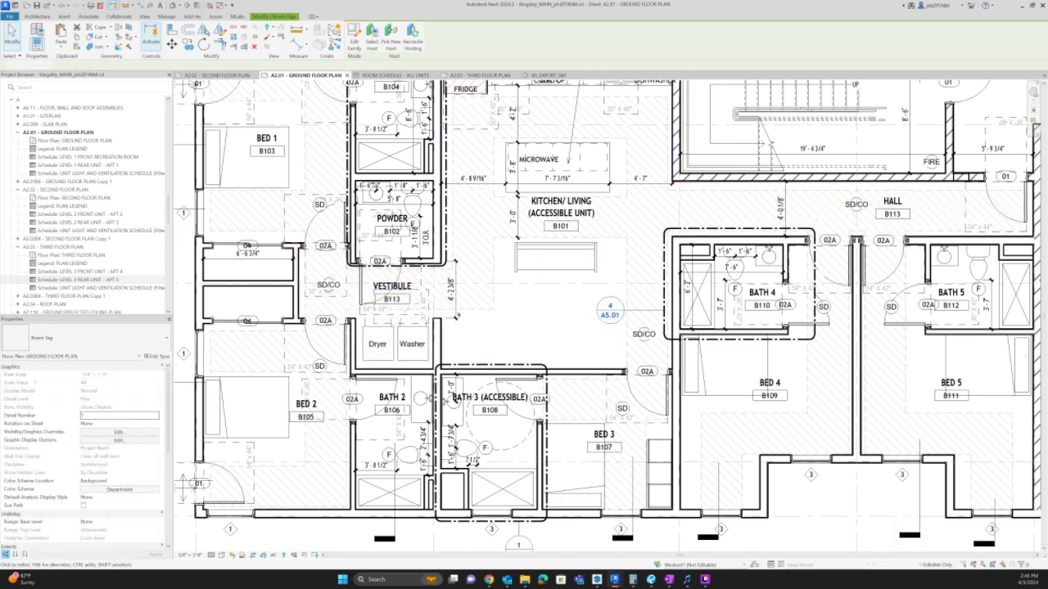
- Renumber the ground floor vestibule beside the dryer and washer as B114
click(393, 300)
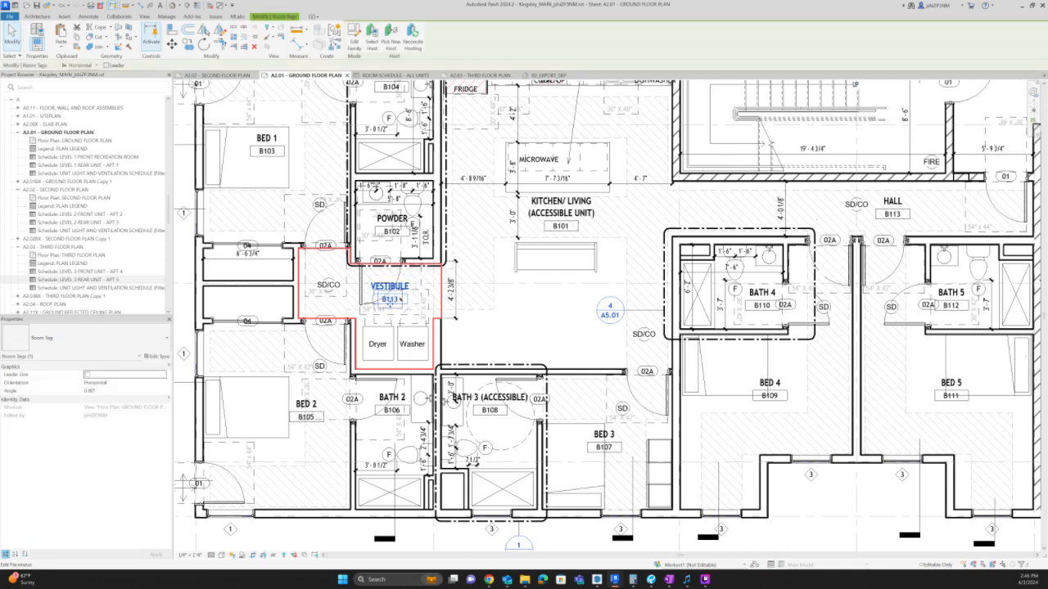
click(360, 293)
click(392, 299)
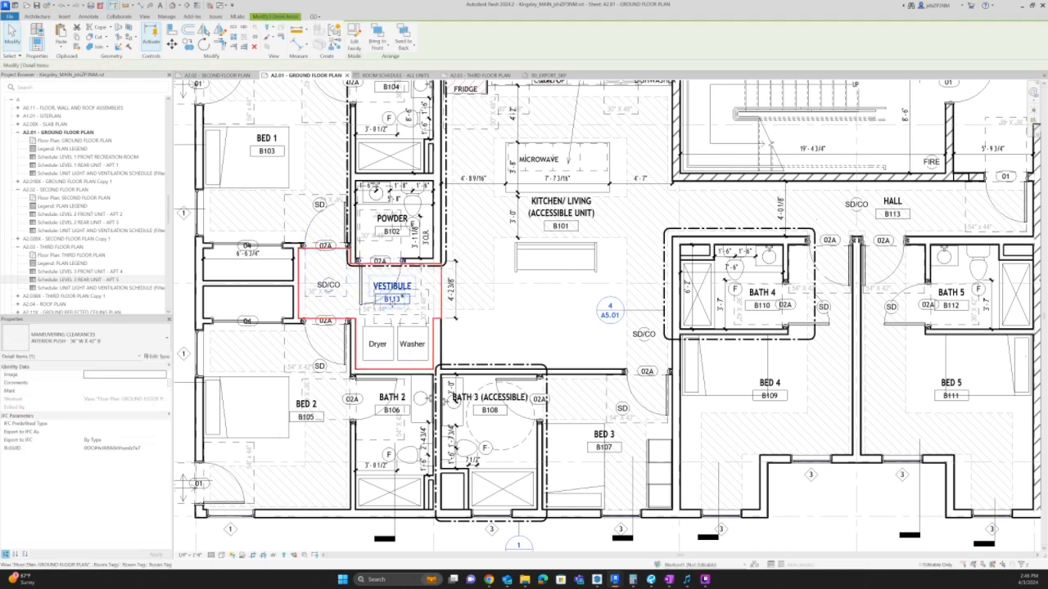
click(392, 299)
text(B11)
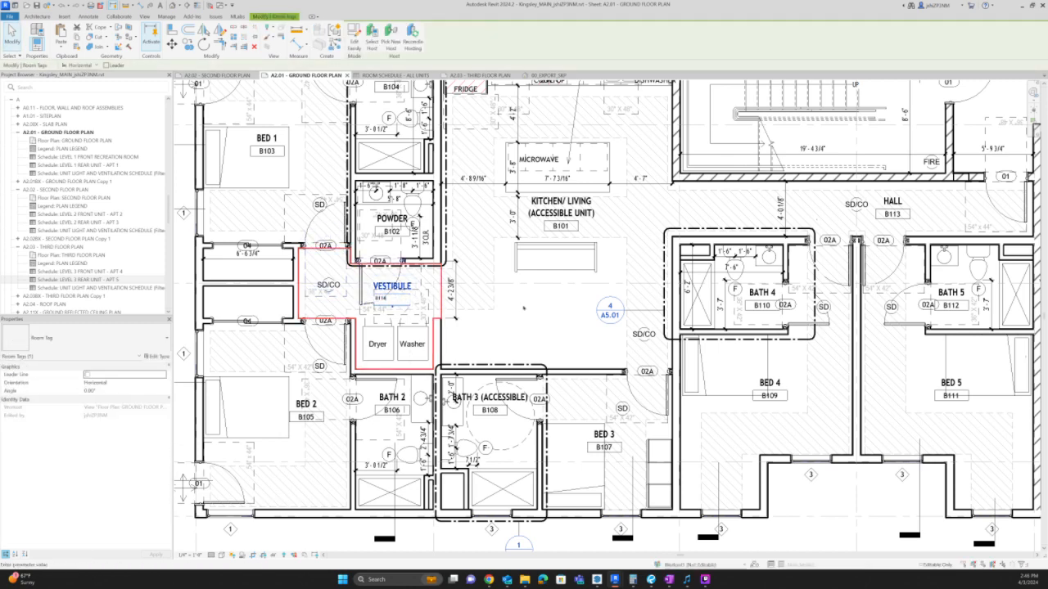
click(530, 292)
click(532, 285)
- Deactivate the ground floor plan view and widen the Name column of the LEVEL 1 REAR UNIT - APT 1 schedule
scroll(434, 287, down, 6)
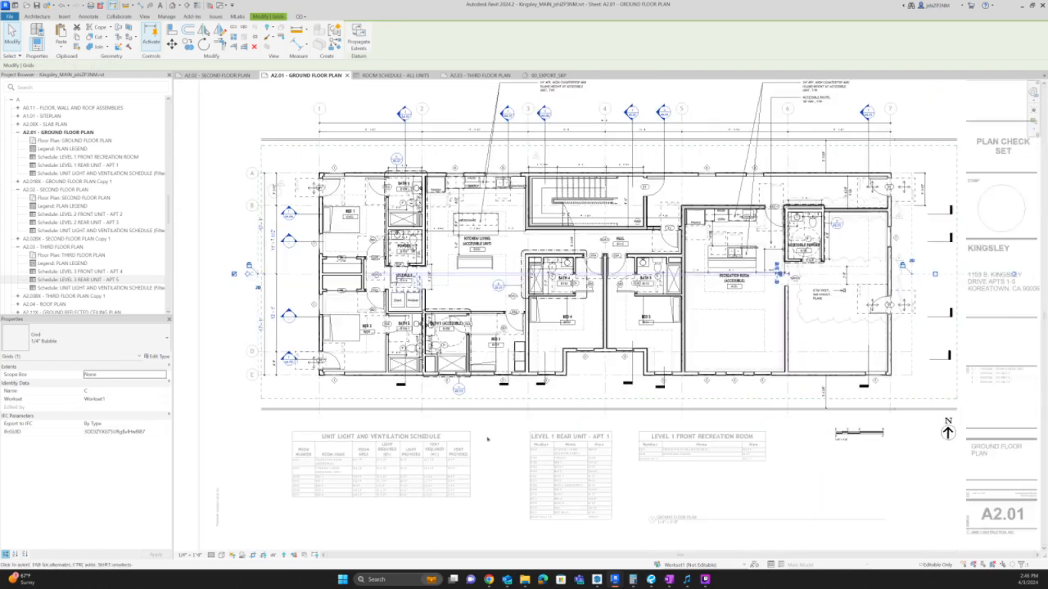
scroll(450, 271, down, 1)
scroll(830, 273, up, 1)
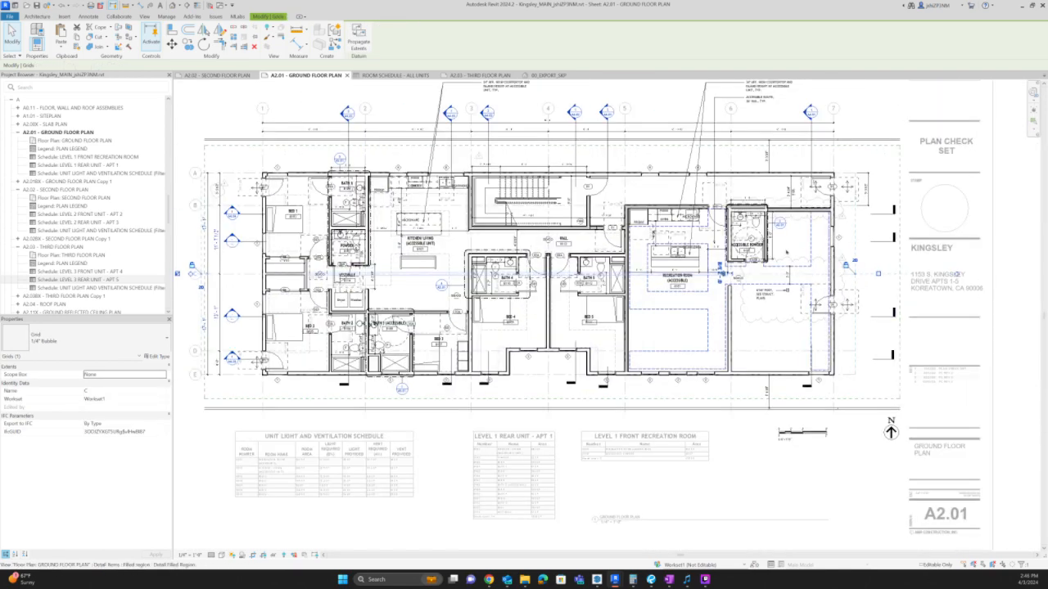
scroll(752, 400, up, 4)
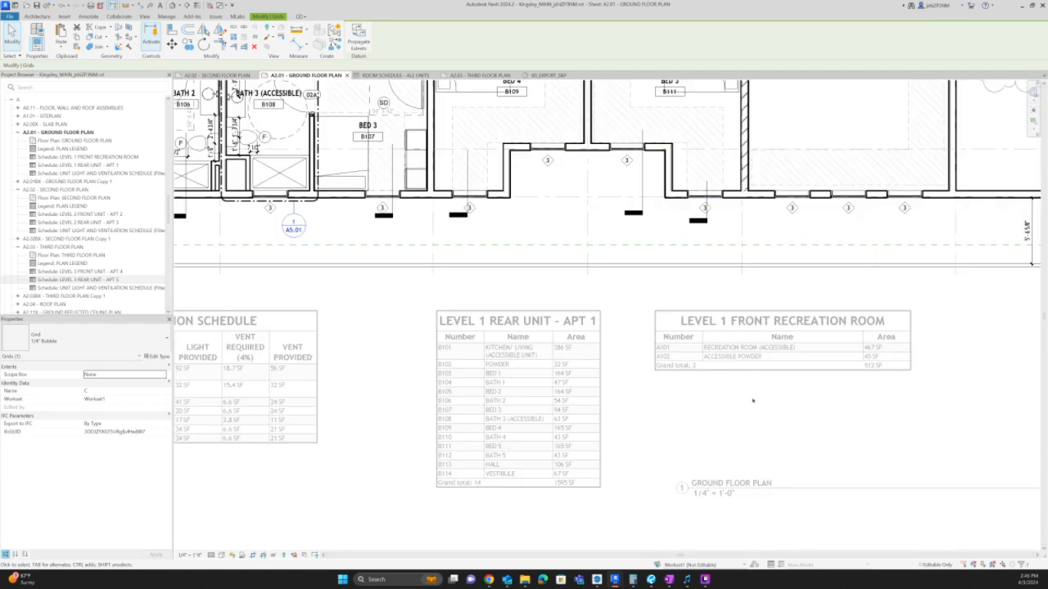
click(753, 400)
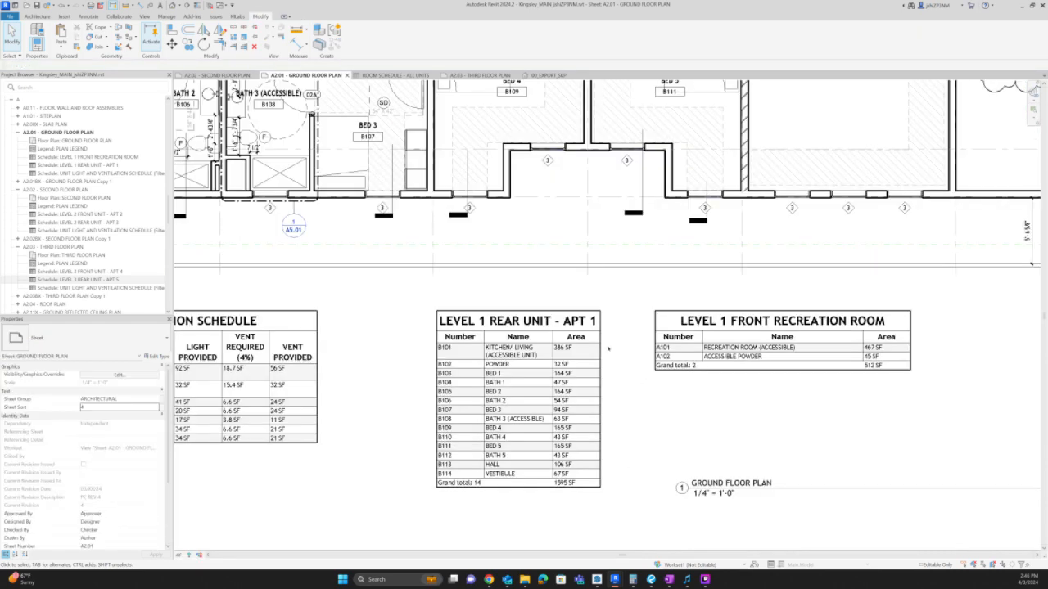
click(601, 393)
drag(553, 329, 575, 328)
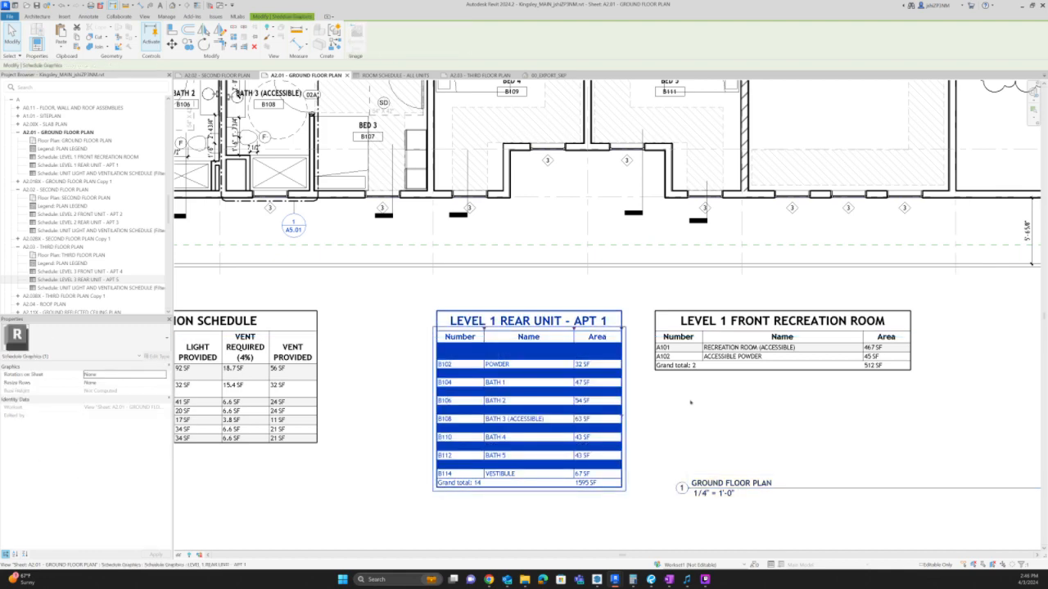
- Review the LEVEL 1 FRONT RECREATION ROOM schedule beside the LEVEL 1 REAR UNIT - APT 1 schedule on the ground floor sheet
click(713, 367)
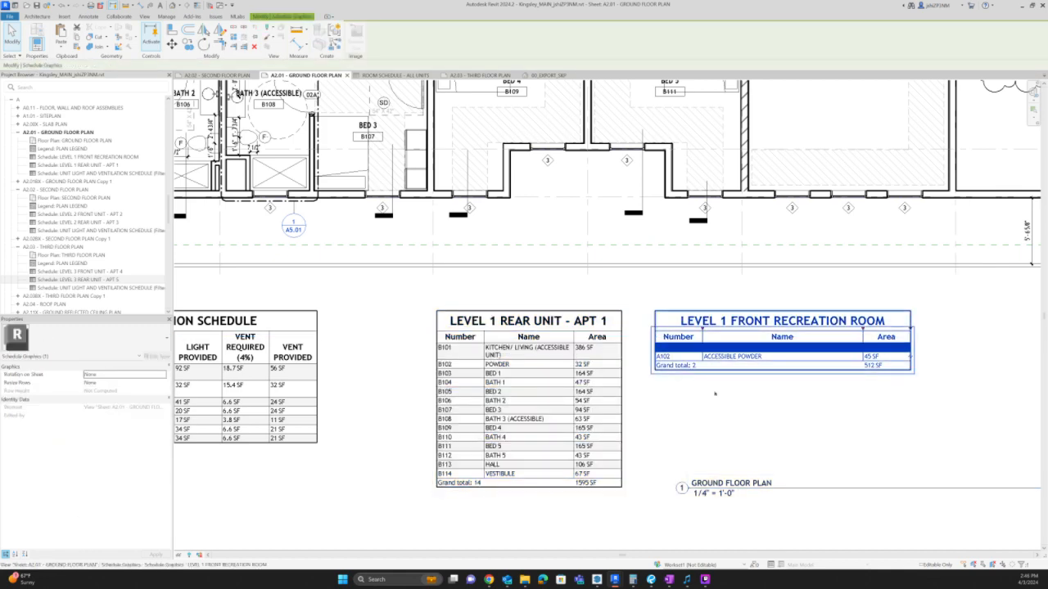
scroll(714, 393, down, 3)
click(714, 393)
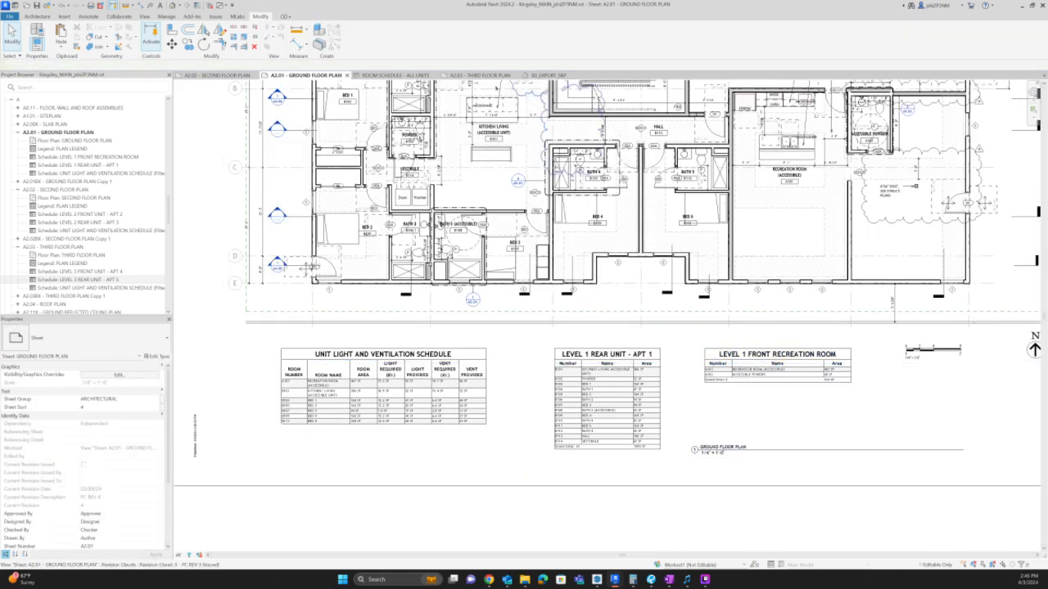
- Switch to the A2.03 - THIRD FLOOR PLAN sheet and collapse the whole project browser tree
click(479, 75)
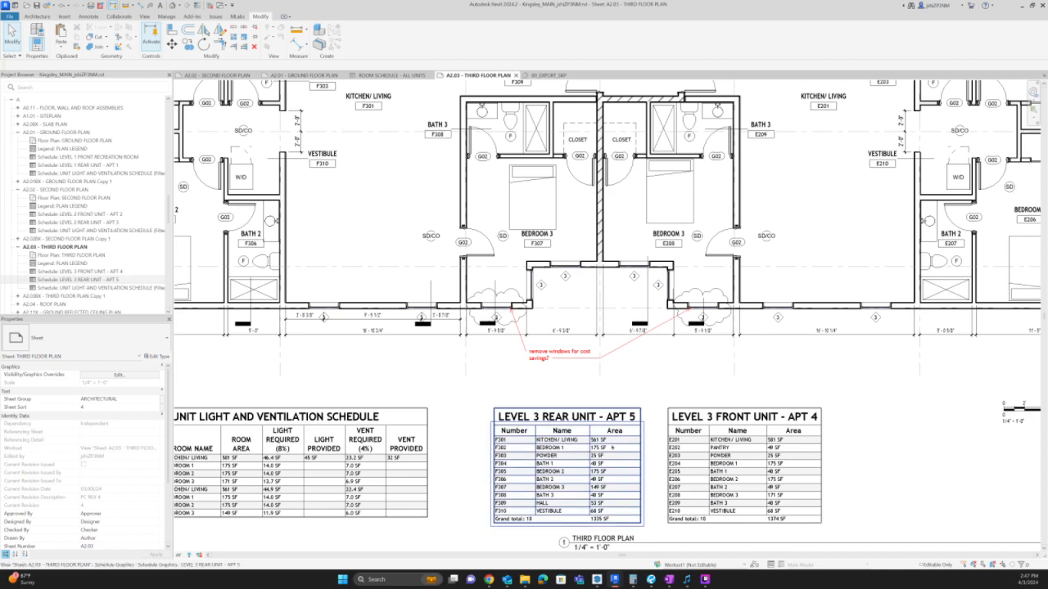
scroll(749, 330, down, 2)
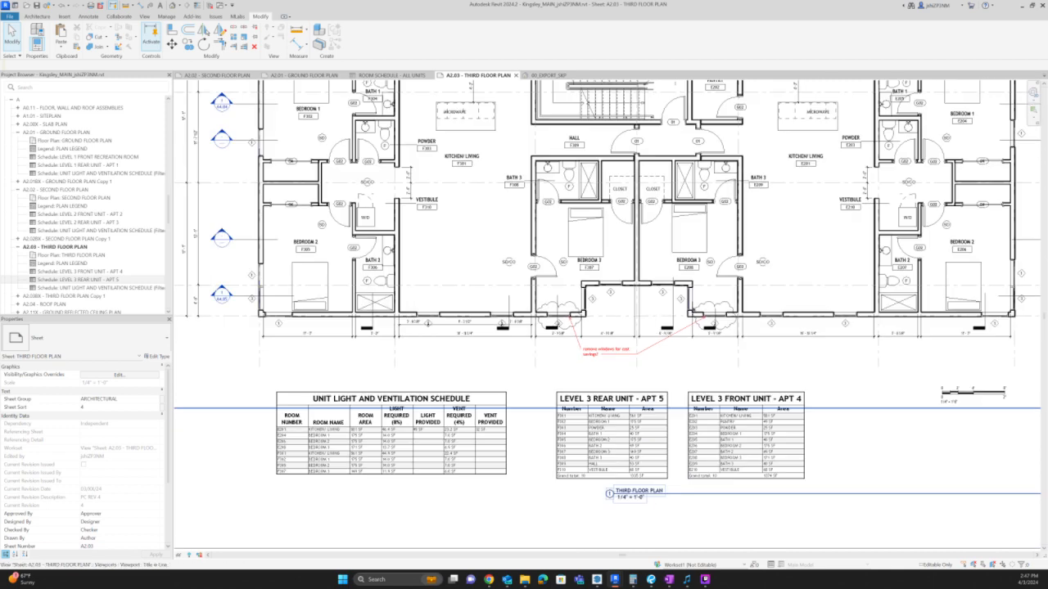
click(66, 107)
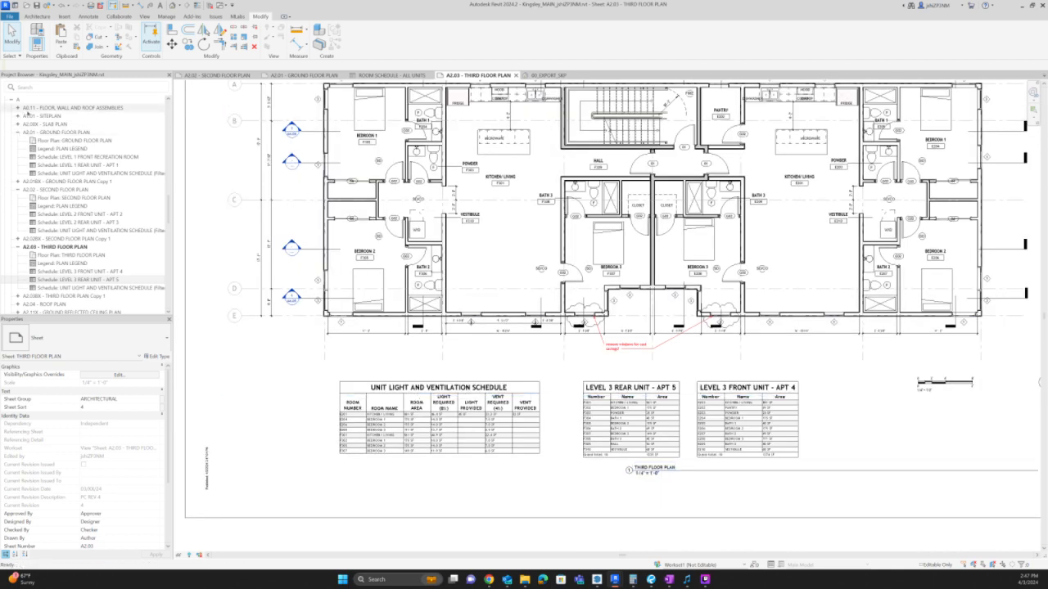
right_click(33, 108)
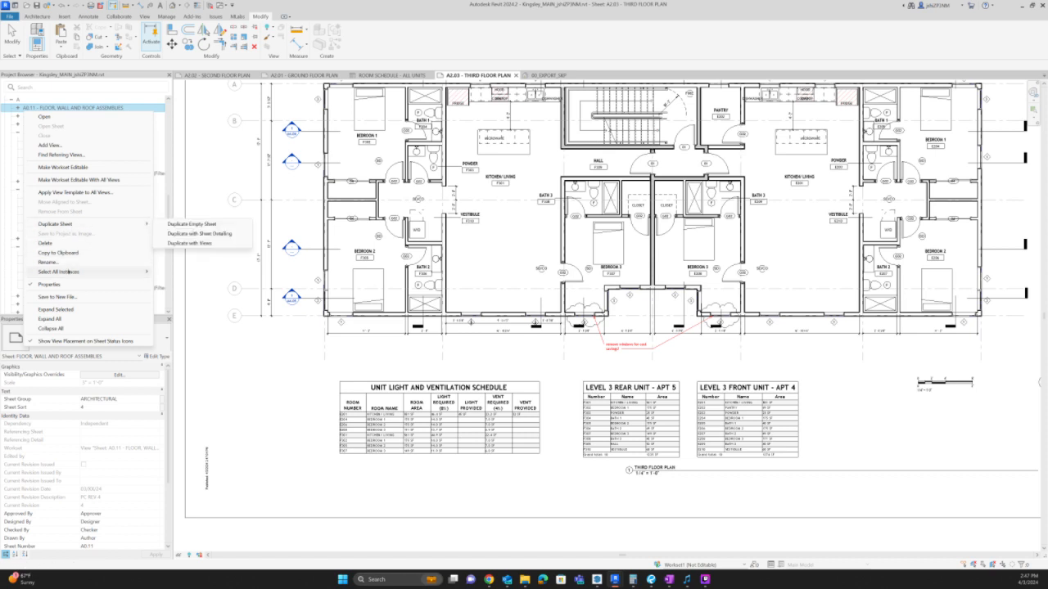
click(50, 328)
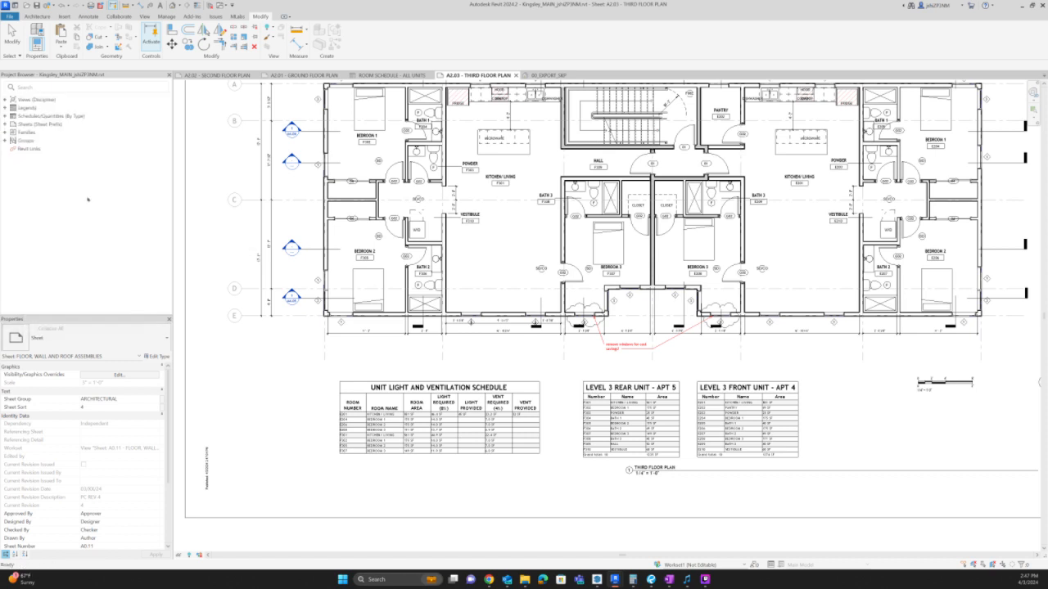
- Place the working ROOM SCHEDULE - ALL UNITS on the A2.03 sheet, beside the LEVEL 3 FRONT UNIT - APT 4 schedule
click(5, 117)
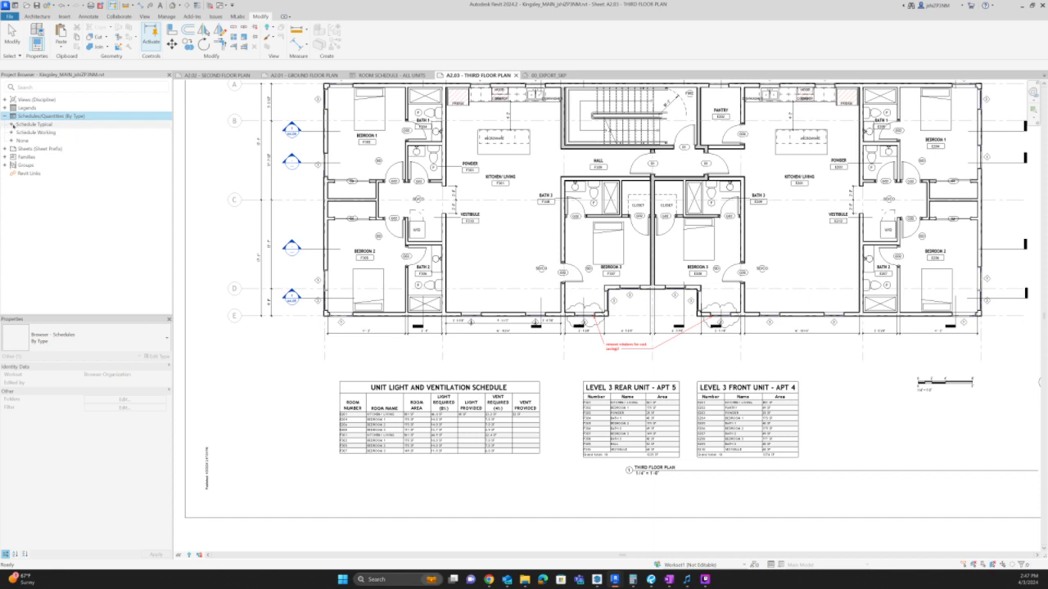
click(11, 133)
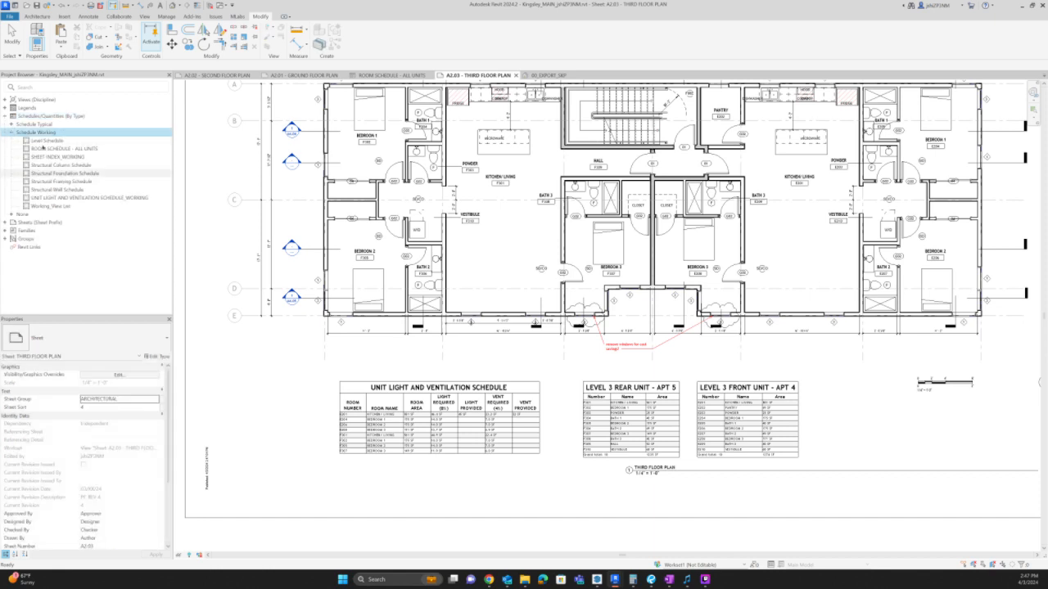
click(62, 148)
drag(722, 383, 818, 460)
click(892, 500)
scroll(901, 504, down, 3)
middle_drag(1007, 530, 926, 435)
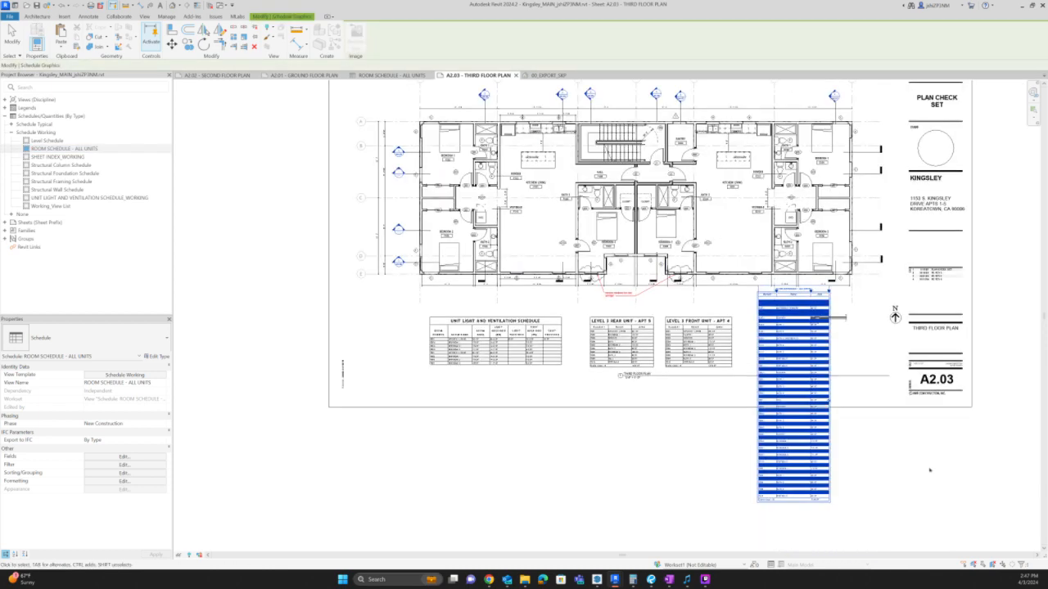
- Move the placed ROOM SCHEDULE - ALL UNITS slightly down and clear of the graphic scale
scroll(925, 442, up, 2)
click(758, 449)
drag(758, 448, 743, 506)
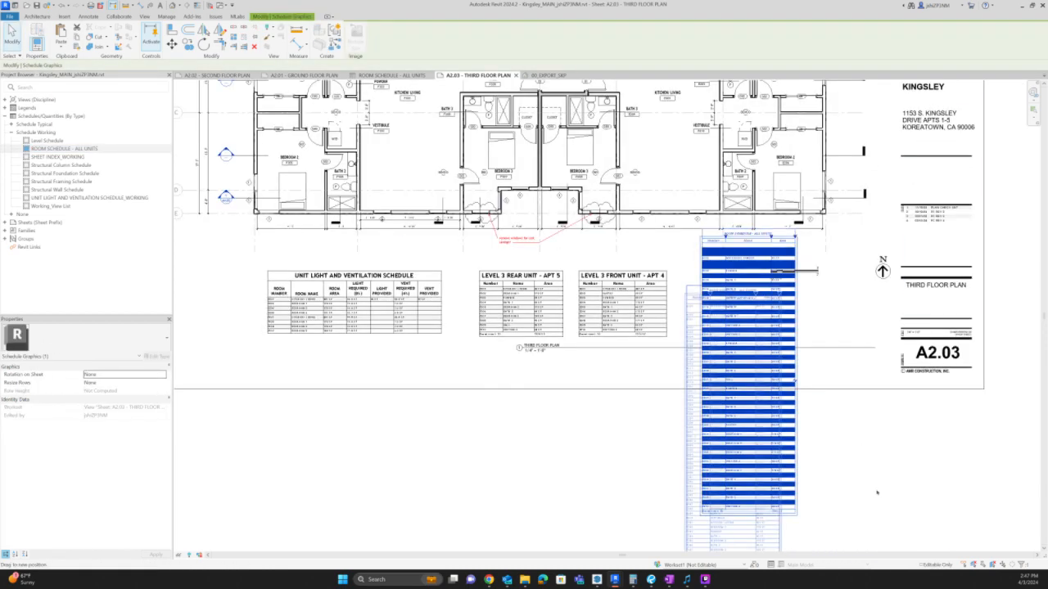
click(877, 493)
- Open the LEVEL 3 FRONT UNIT - APT 4 schedule, examine its filter, sorting, fields, formatting and appearance settings, and close it without changes
click(618, 295)
click(618, 295)
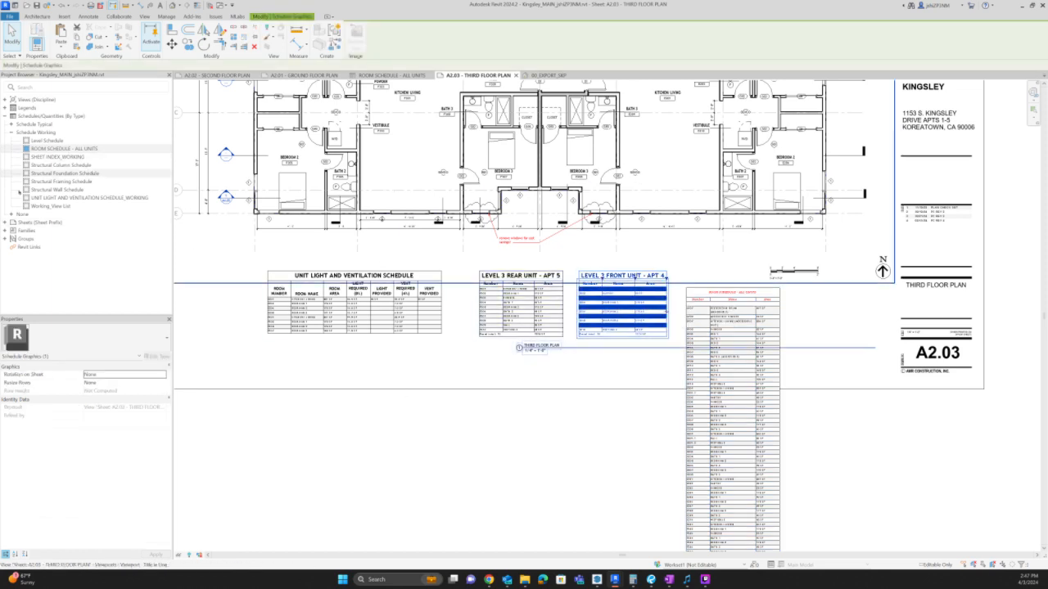
double_click(643, 315)
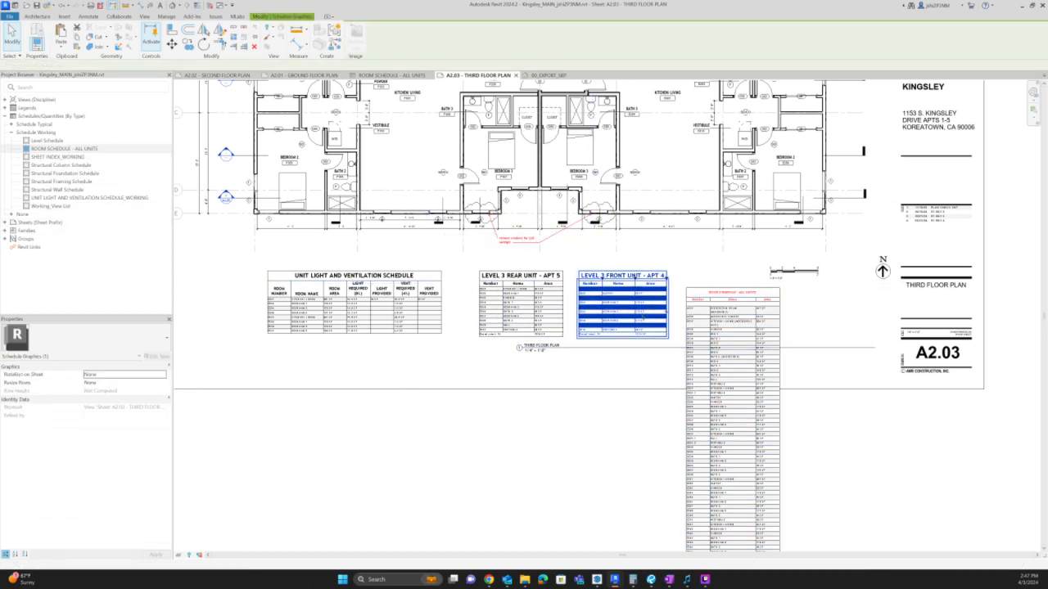
click(111, 465)
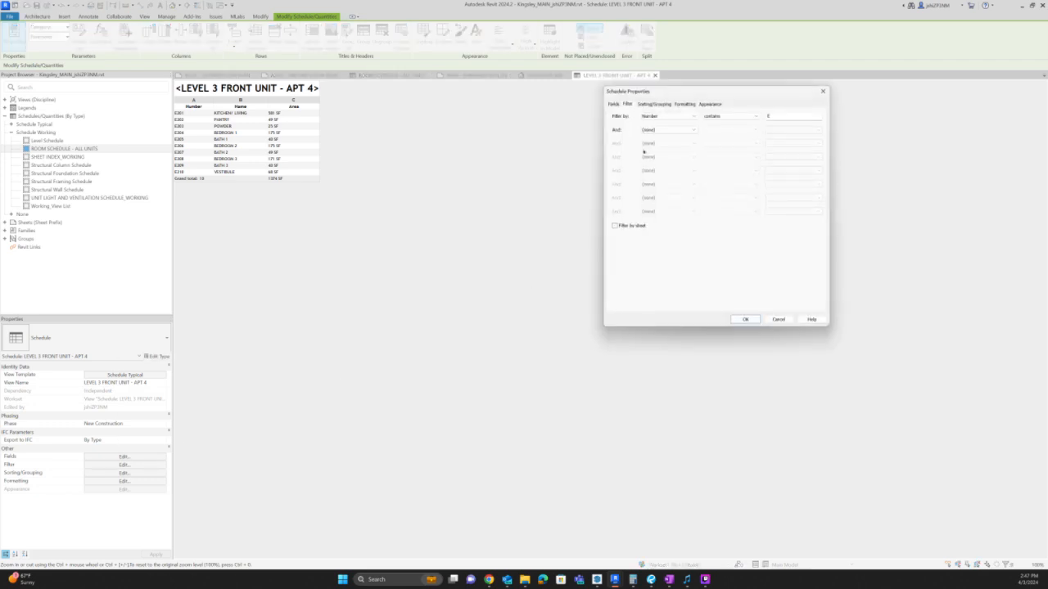
click(652, 104)
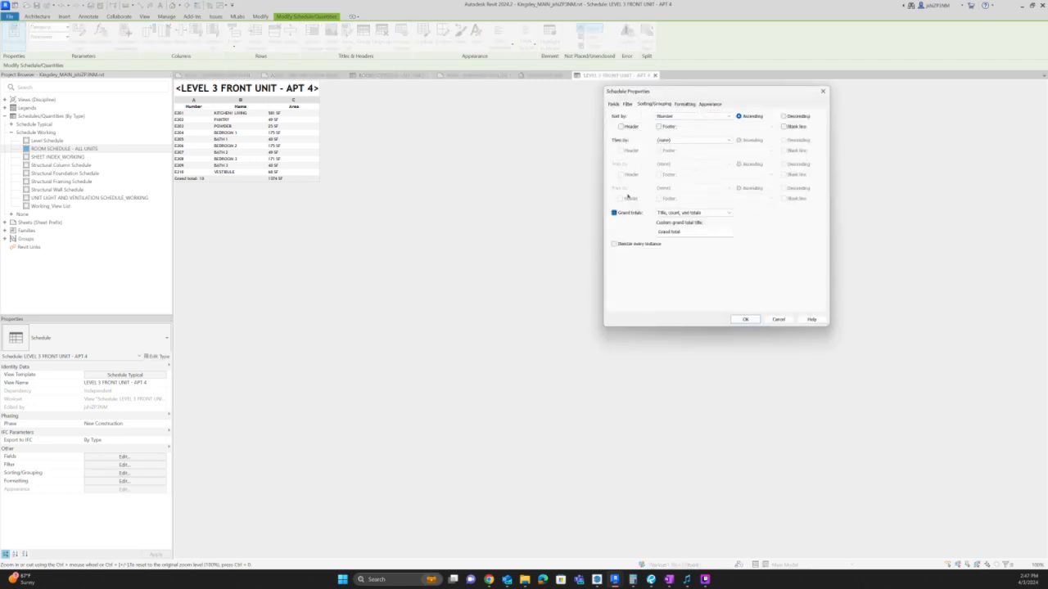
click(610, 104)
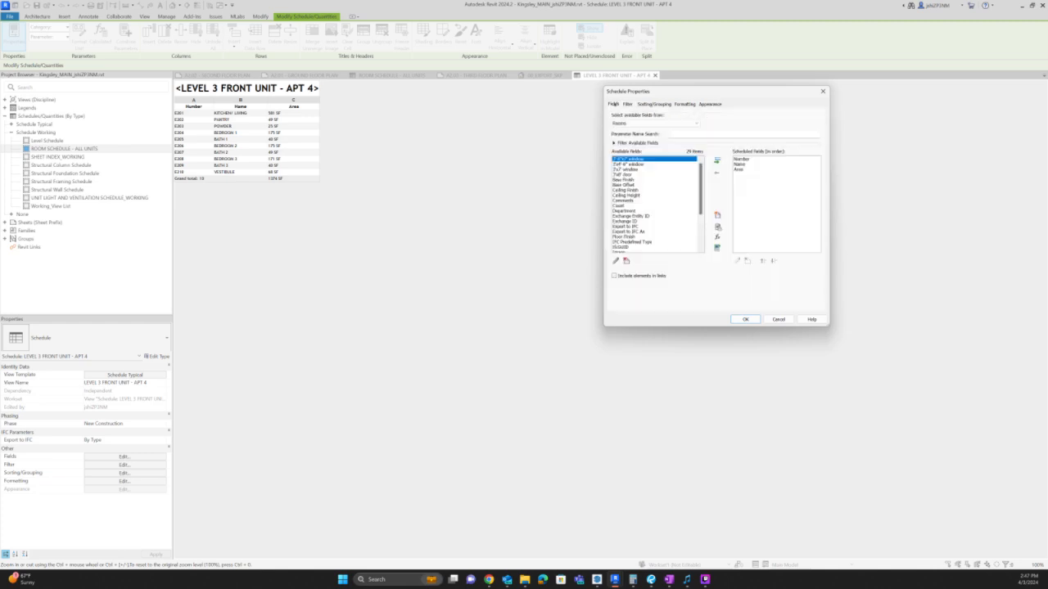
click(684, 104)
click(709, 104)
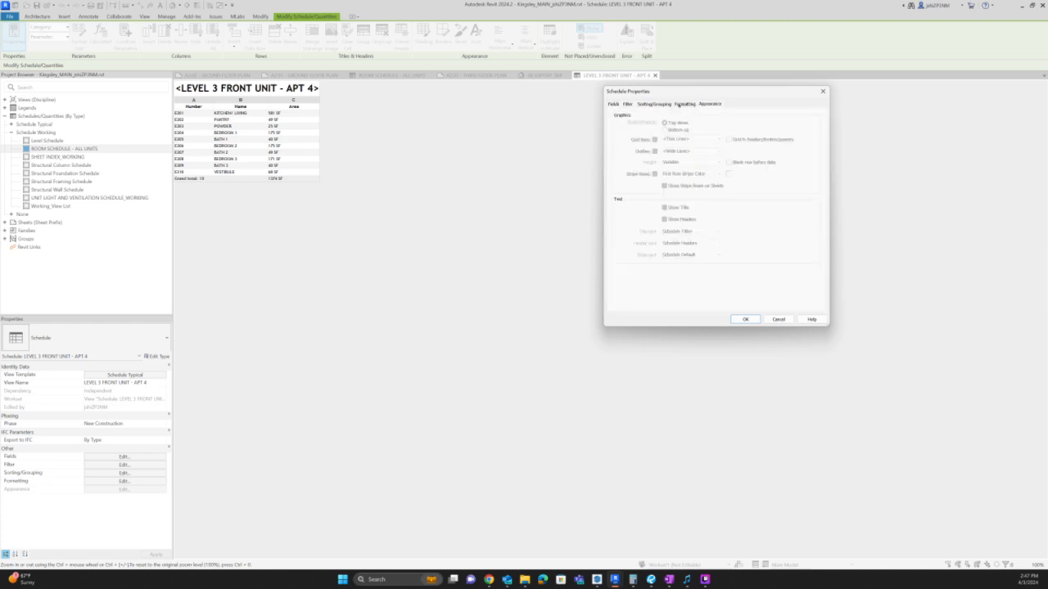
click(684, 104)
click(654, 104)
click(613, 104)
click(627, 104)
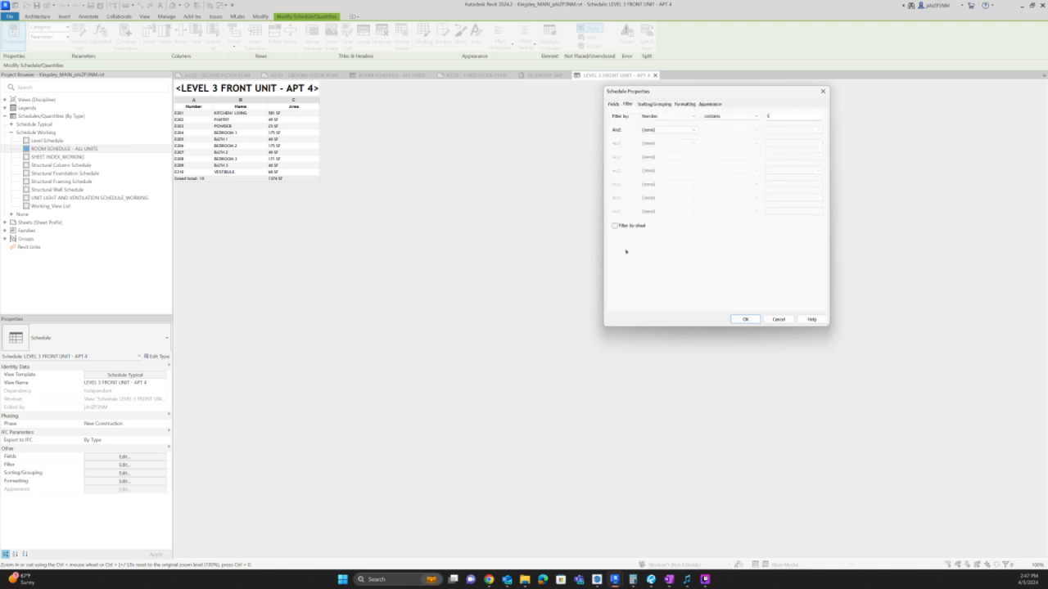
click(769, 319)
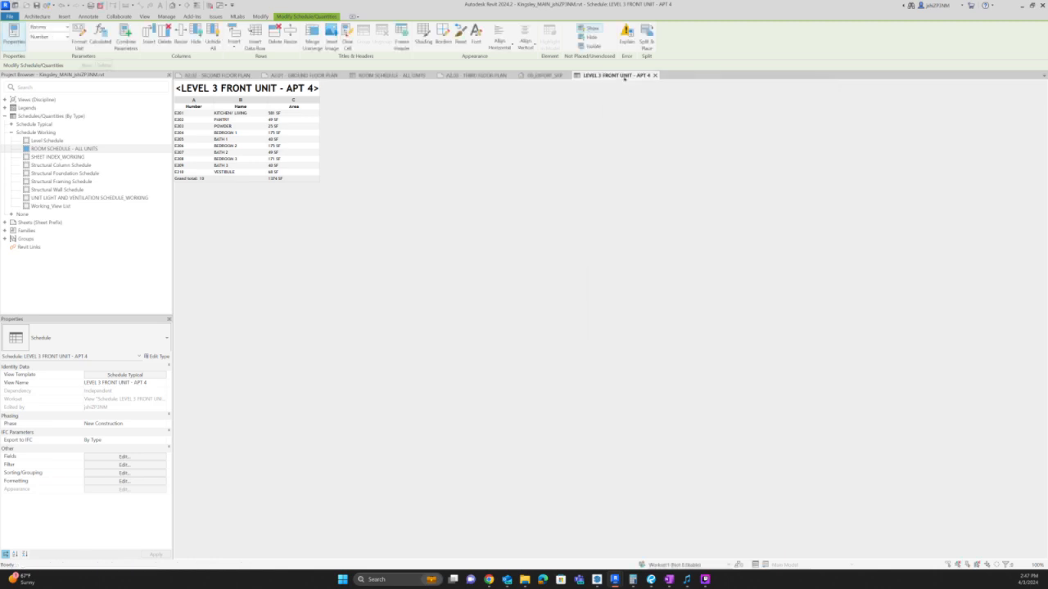
click(655, 75)
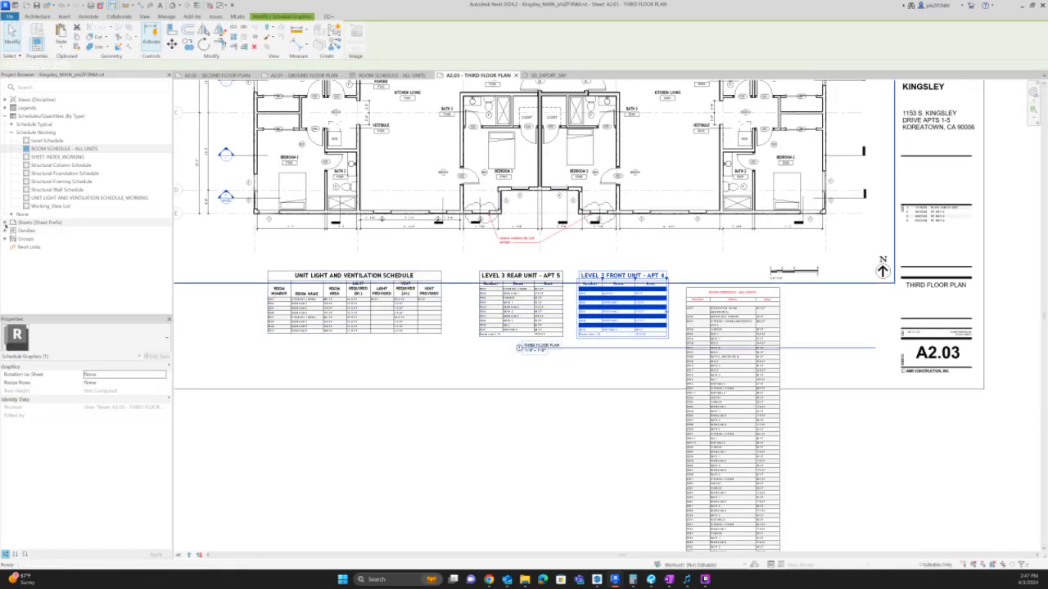
- Find the LEVEL 3 FRONT UNIT - APT 4 schedule under sheet A2.03 and recheck its schedule properties without changing them
click(4, 222)
click(12, 231)
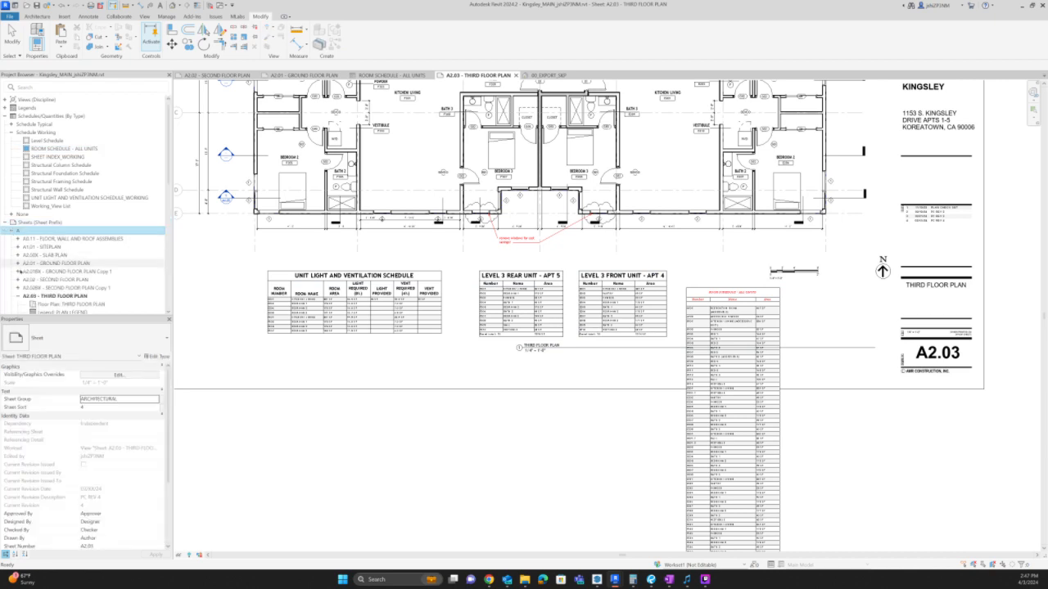
scroll(81, 254, down, 3)
click(78, 238)
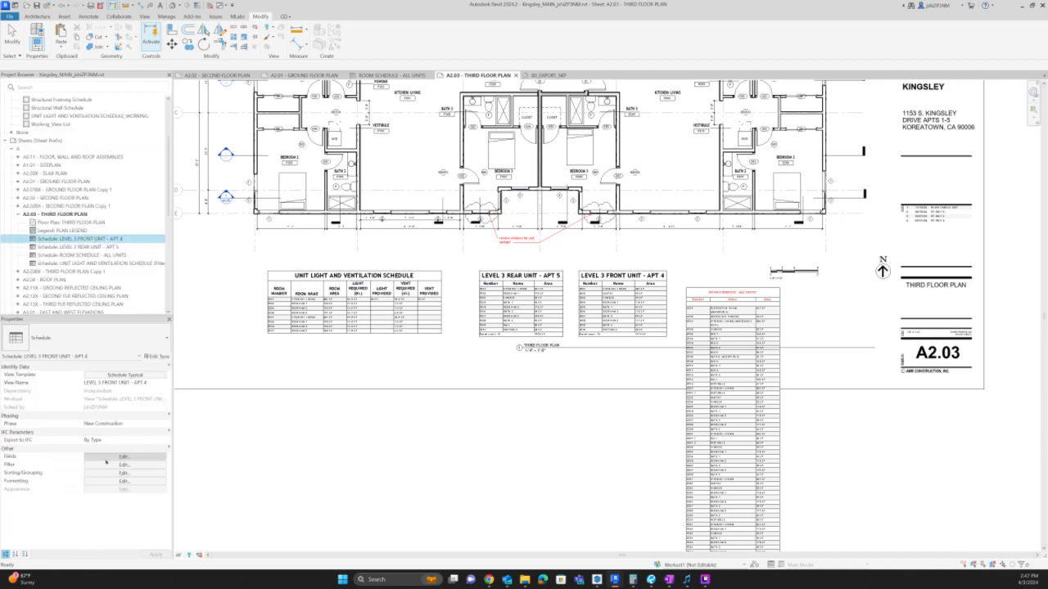
click(124, 456)
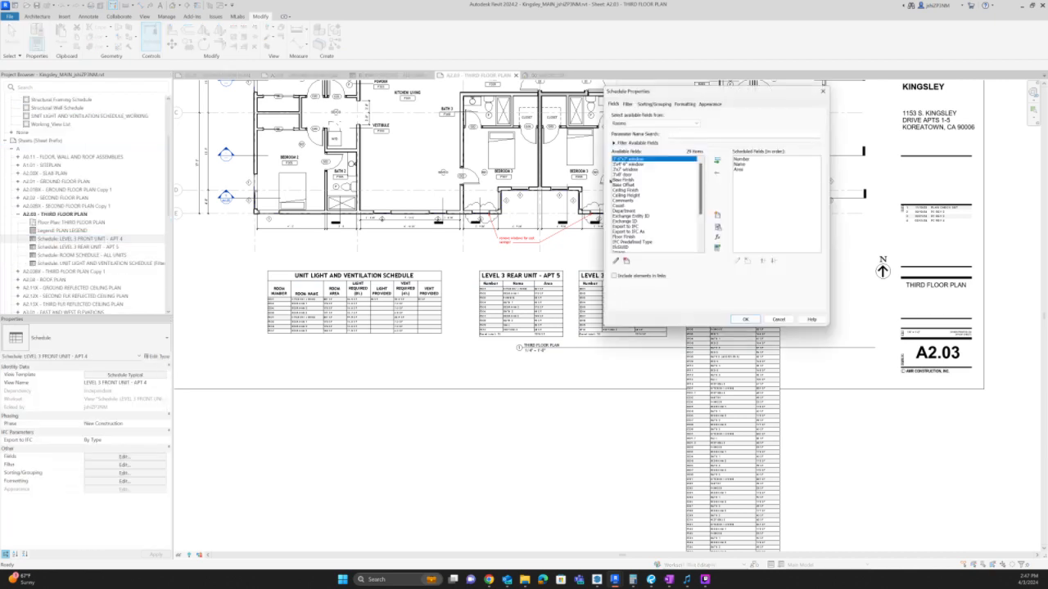
click(630, 105)
click(654, 104)
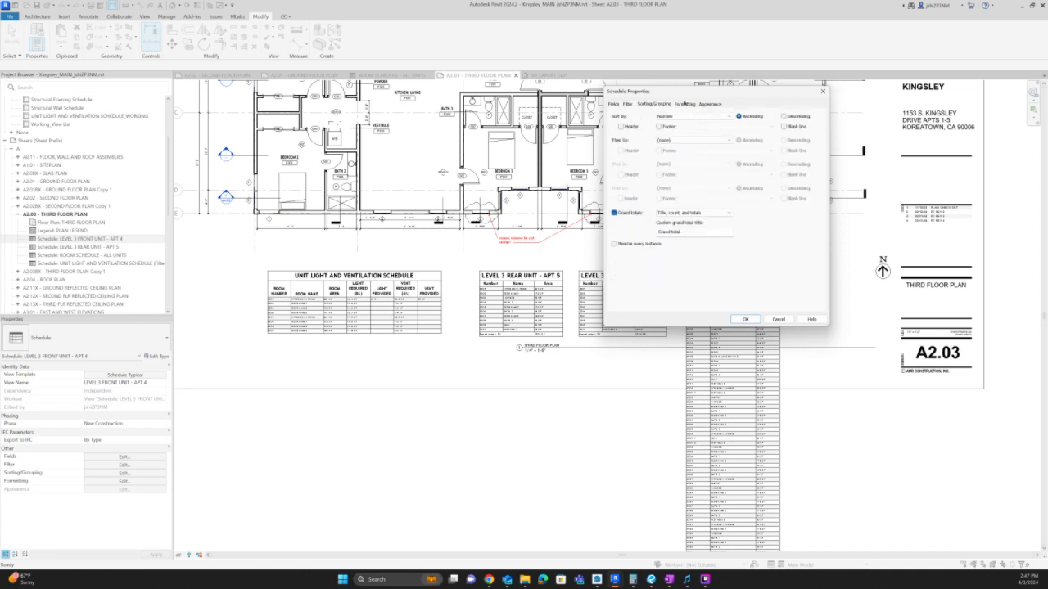
click(690, 104)
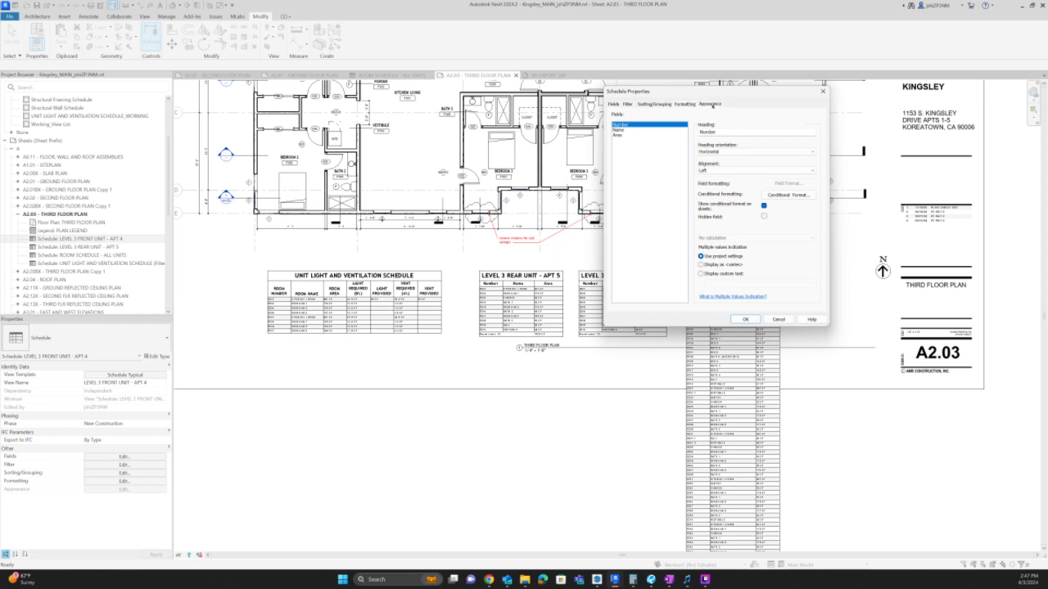
click(709, 104)
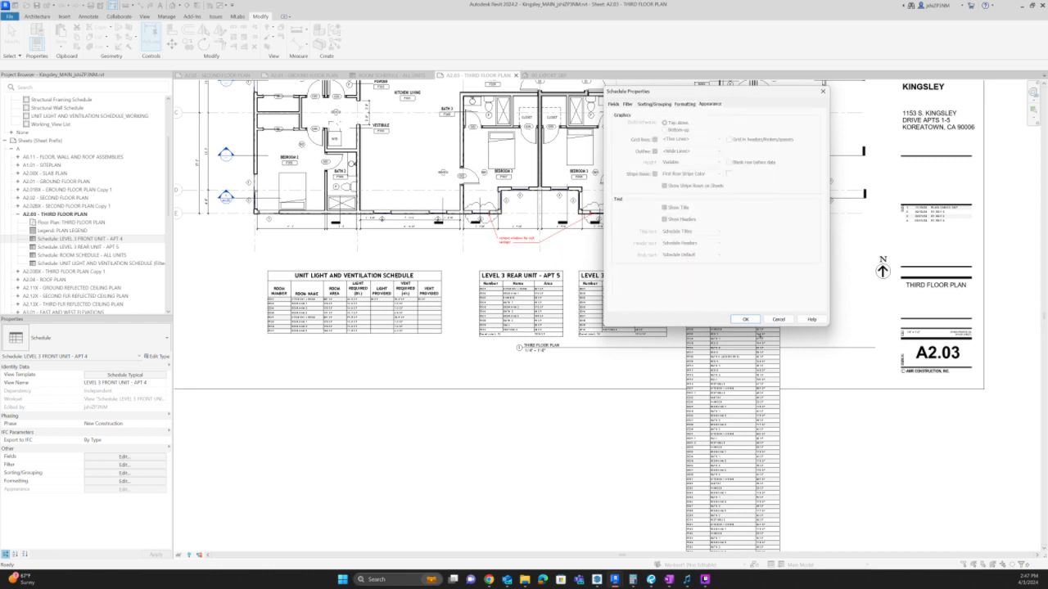
click(774, 319)
- Examine the filter rules and Filter by sheet option of the third floor UNIT LIGHT AND VENTILATION SCHEDULE, and leave them as they are
click(98, 247)
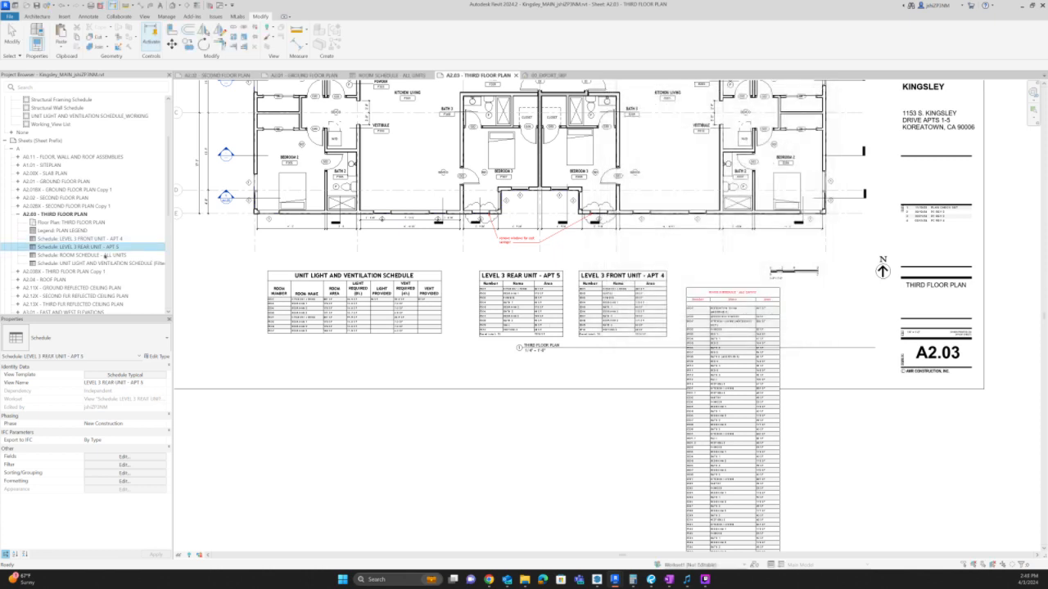
click(104, 256)
click(99, 264)
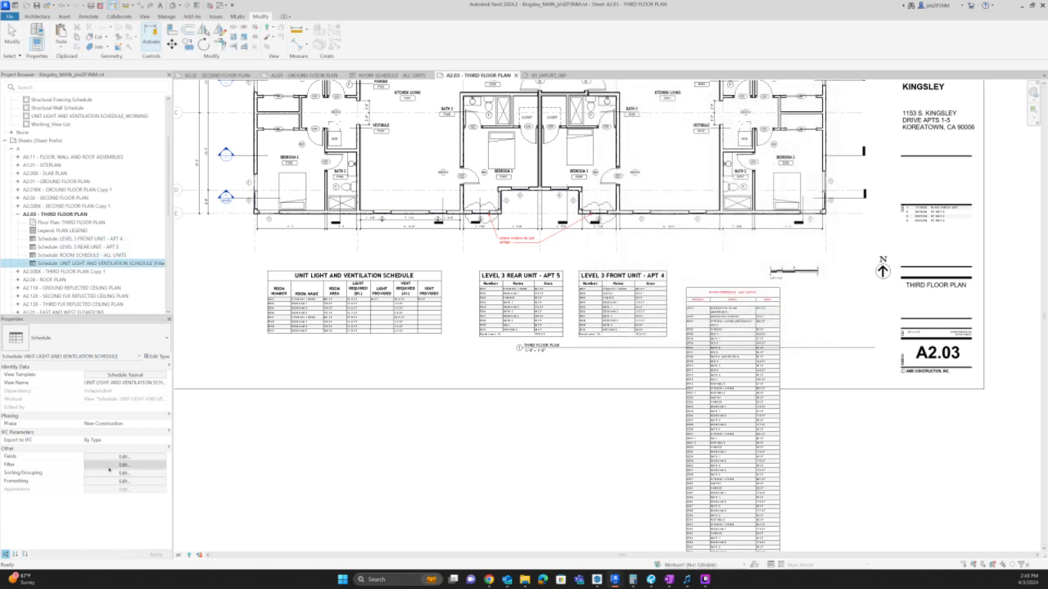
click(109, 467)
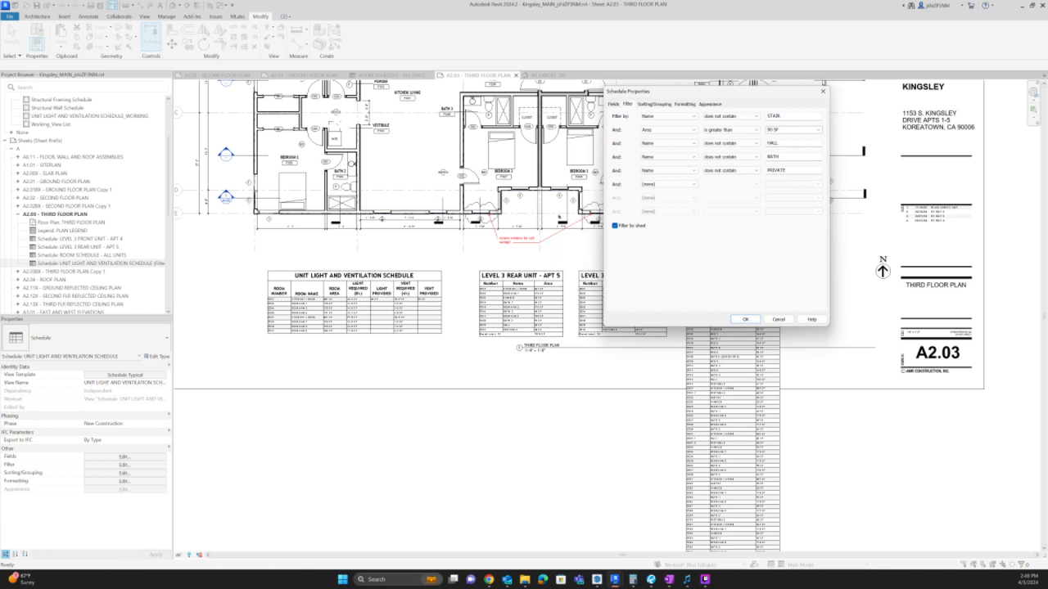
click(821, 93)
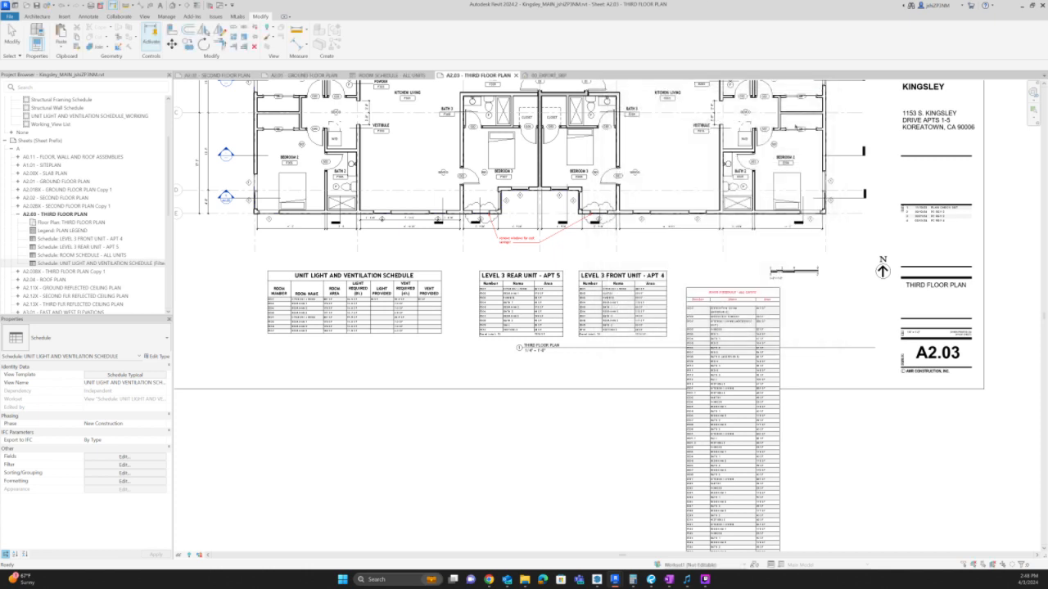
- Delete the ROOM SCHEDULE - ALL UNITS from the third floor plan sheet
click(773, 433)
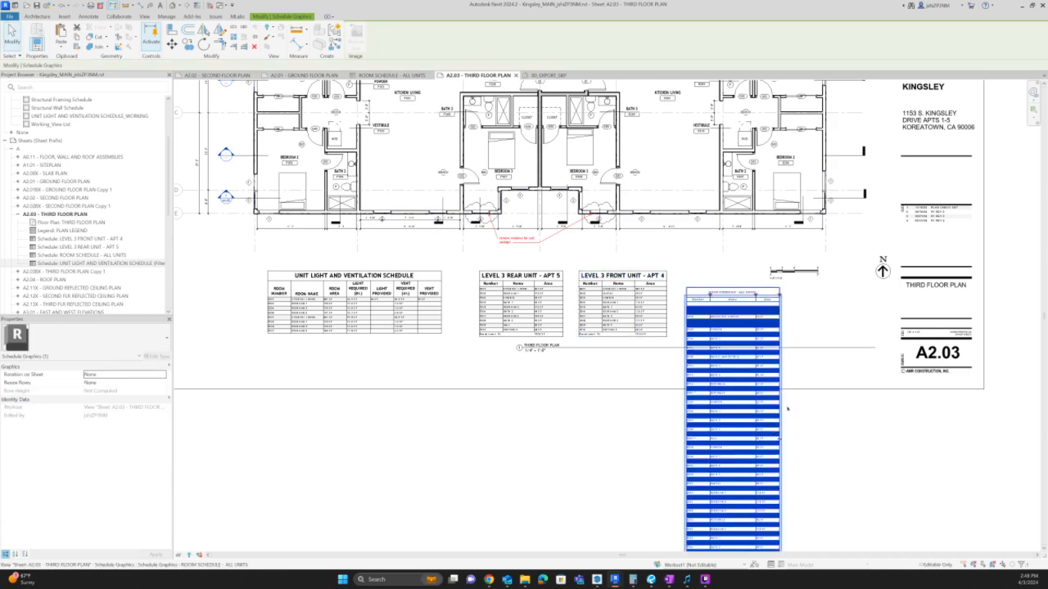
key(Delete)
- In the ROOM SCHEDULE - ALL UNITS, renumber the E-unit kitchen/living room as E301 and its pantry as E302
click(398, 76)
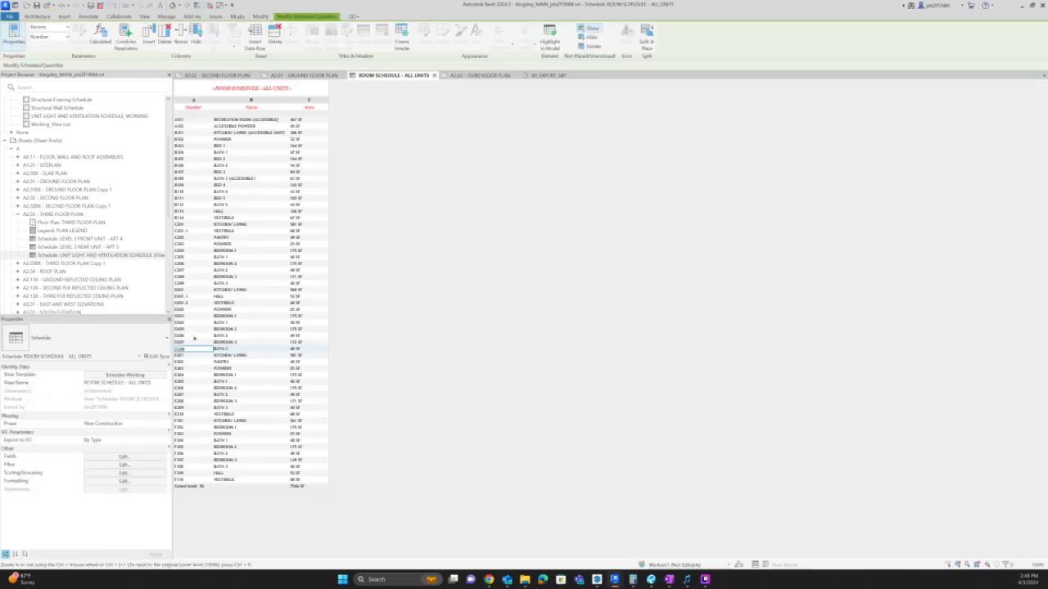
click(191, 362)
click(180, 356)
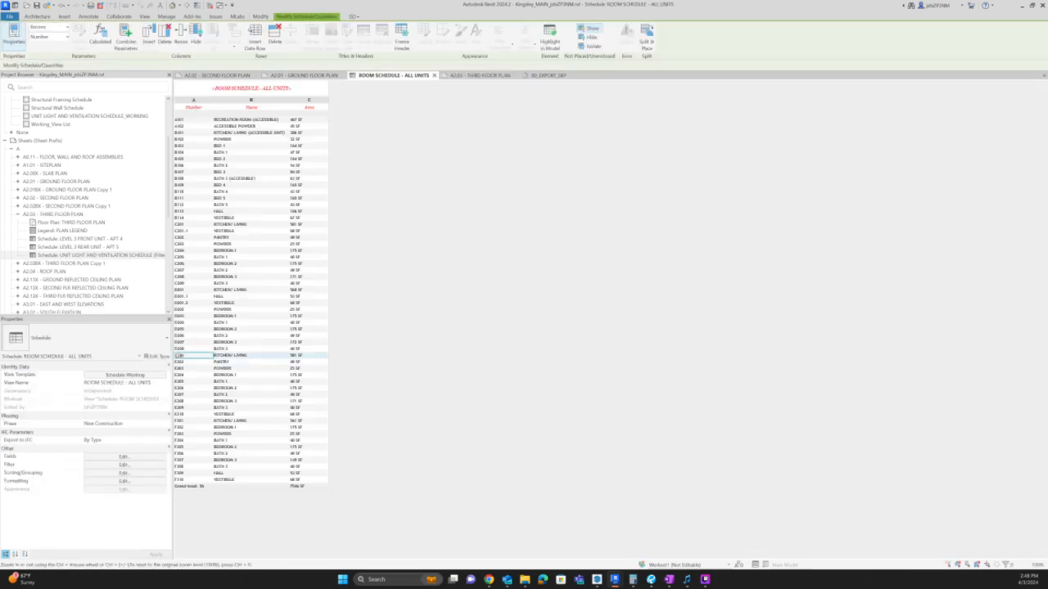
click(180, 362)
click(180, 356)
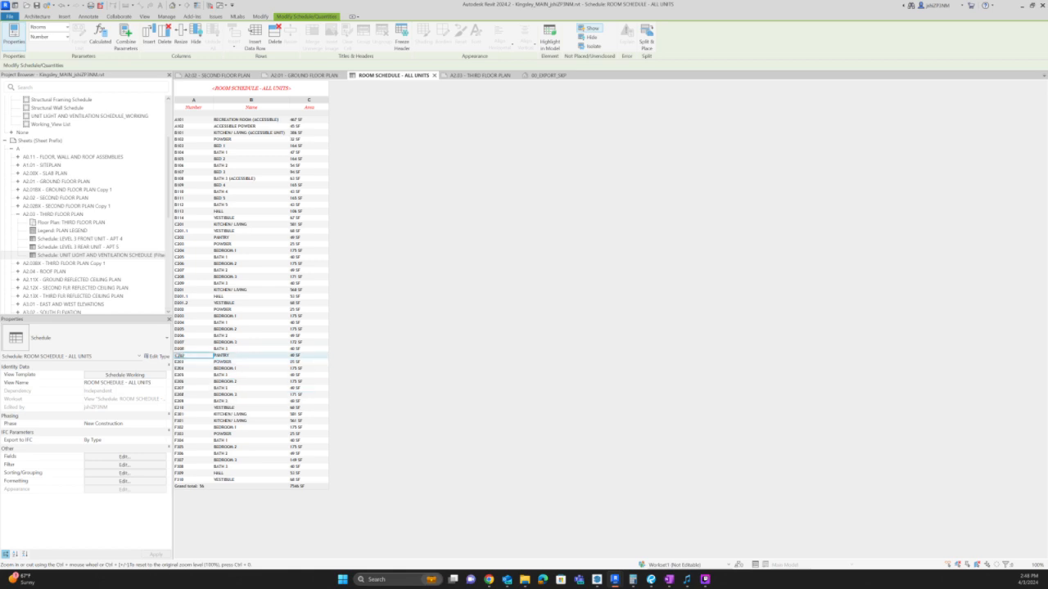
click(181, 363)
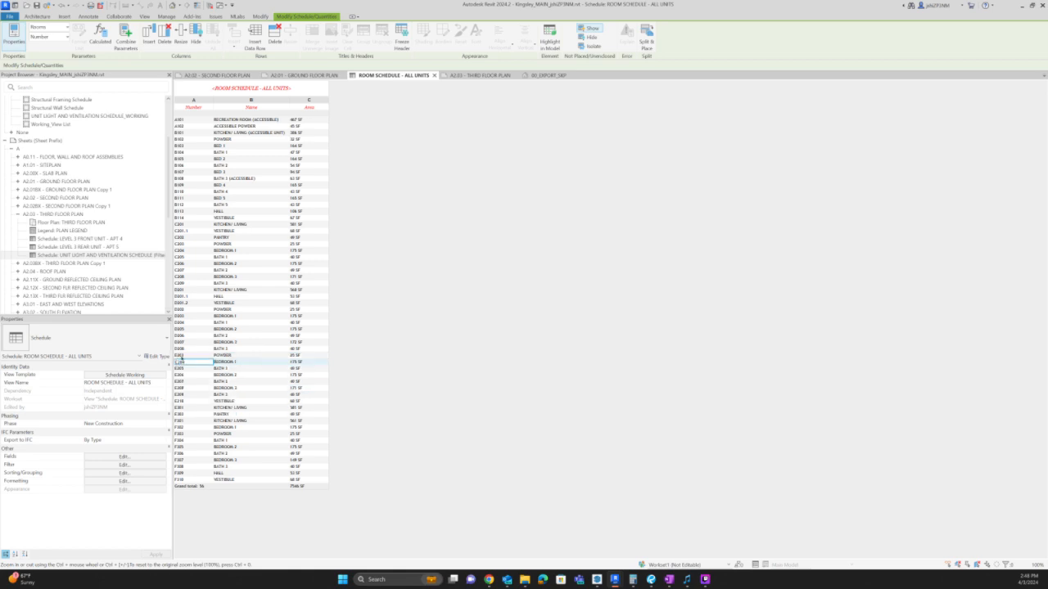
- In the ROOM SCHEDULE - ALL UNITS, renumber the E-unit powder room as E303, bedroom 1 as E304, bath 1 as E305 and bedroom 2 as E306
click(181, 363)
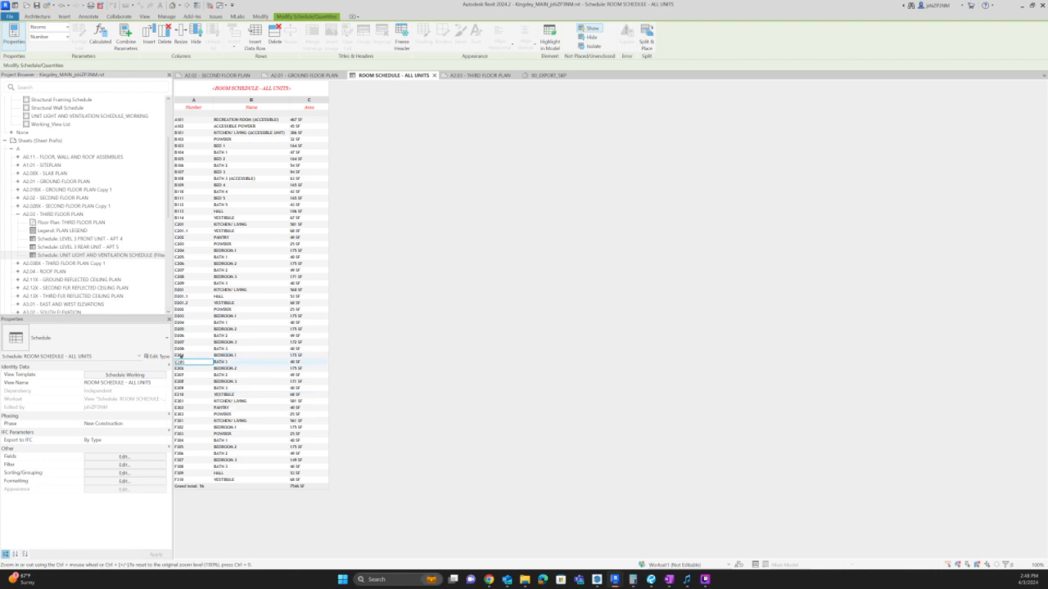
text(3)
click(182, 363)
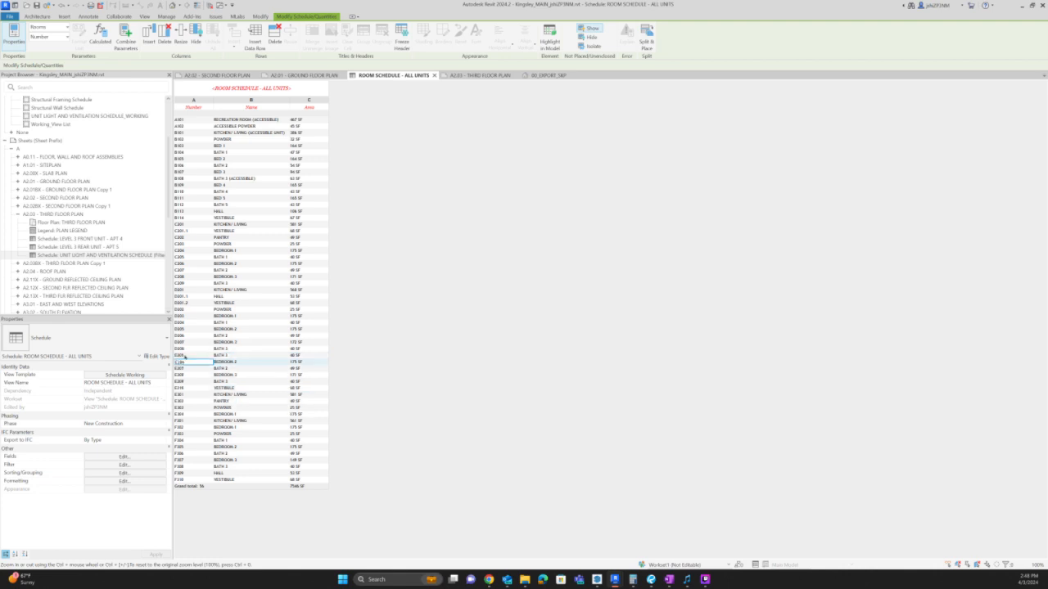
click(180, 356)
drag(180, 356, 177, 356)
text(3)
click(184, 361)
click(183, 357)
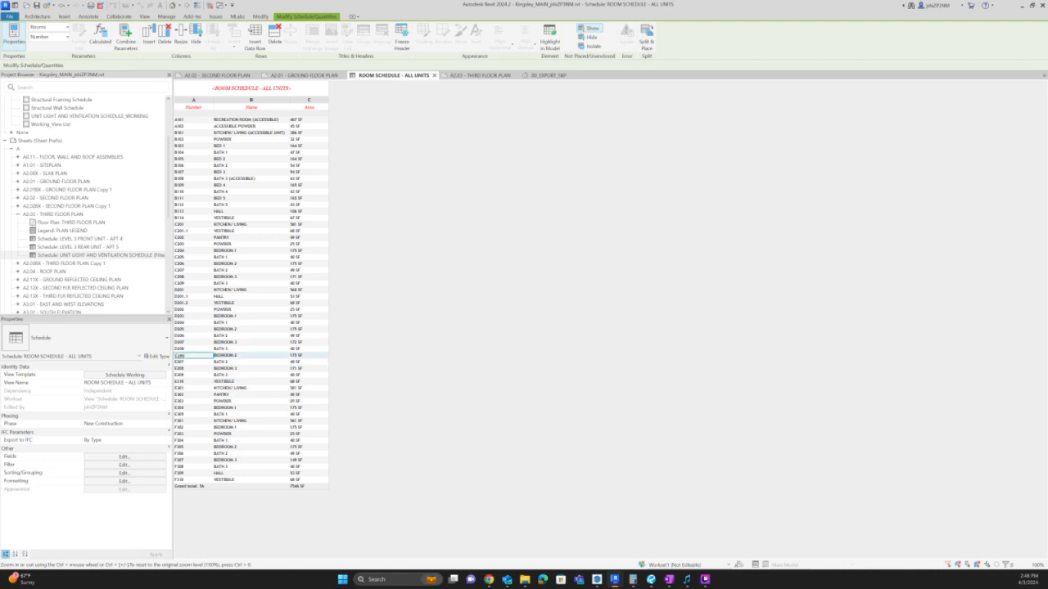
text(3)
click(185, 363)
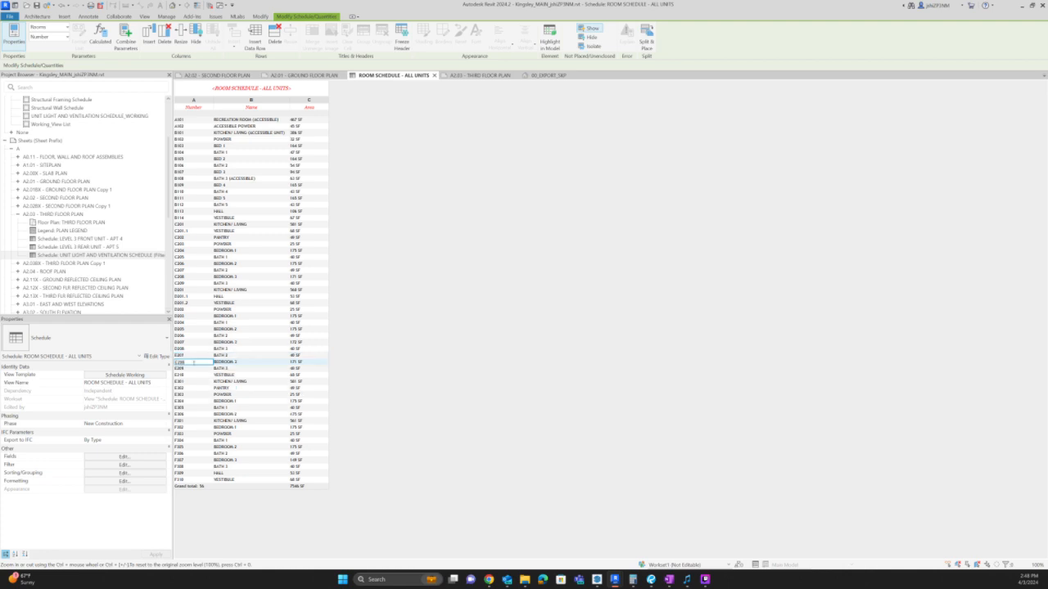
- Renumber the E-unit bath 2 as E307, bedroom 3 as E308, bath 3 as E309 and vestibule as E310
click(191, 356)
click(179, 356)
text(3)
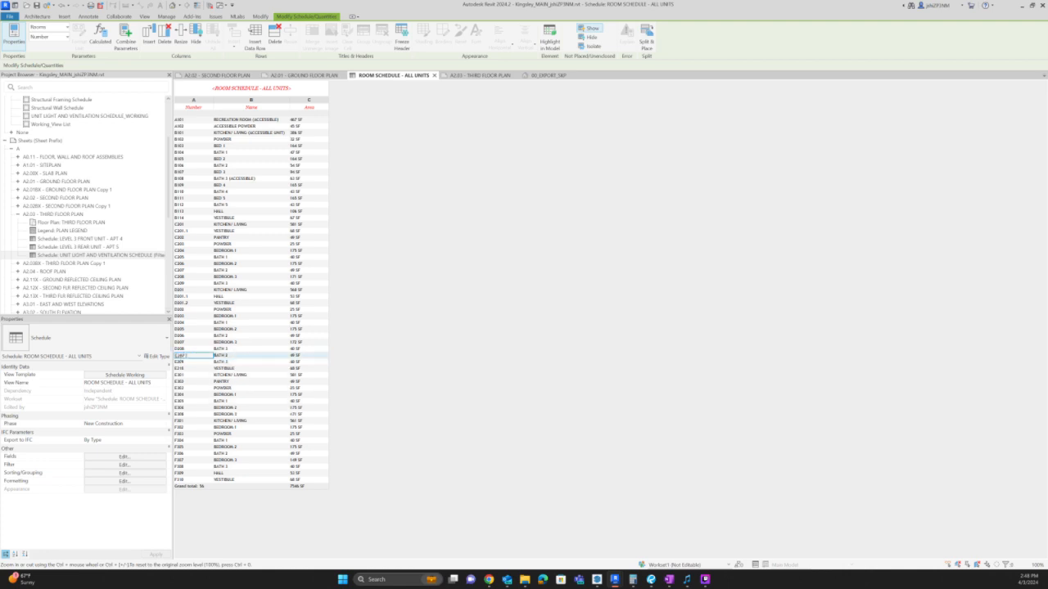
key(Delete)
click(186, 366)
click(187, 363)
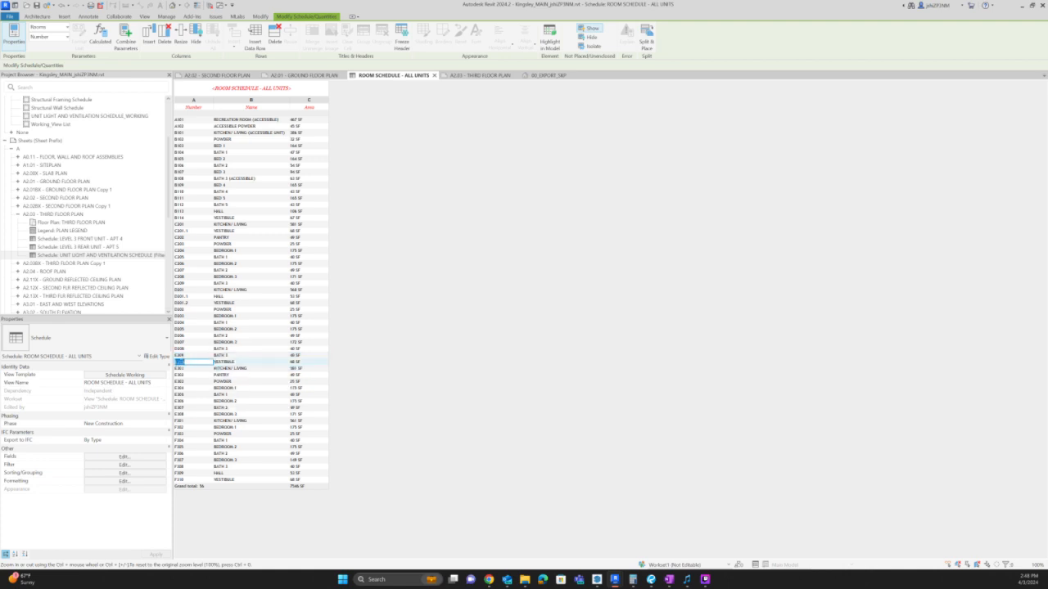
click(178, 362)
text(3)
key(Delete)
click(179, 356)
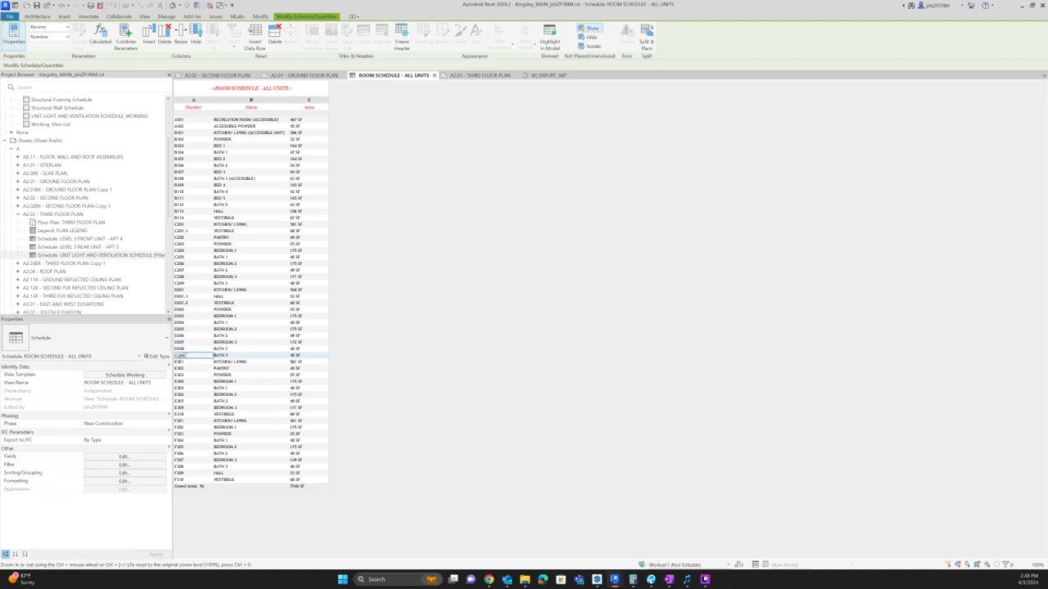
key(BackSpace)
click(197, 368)
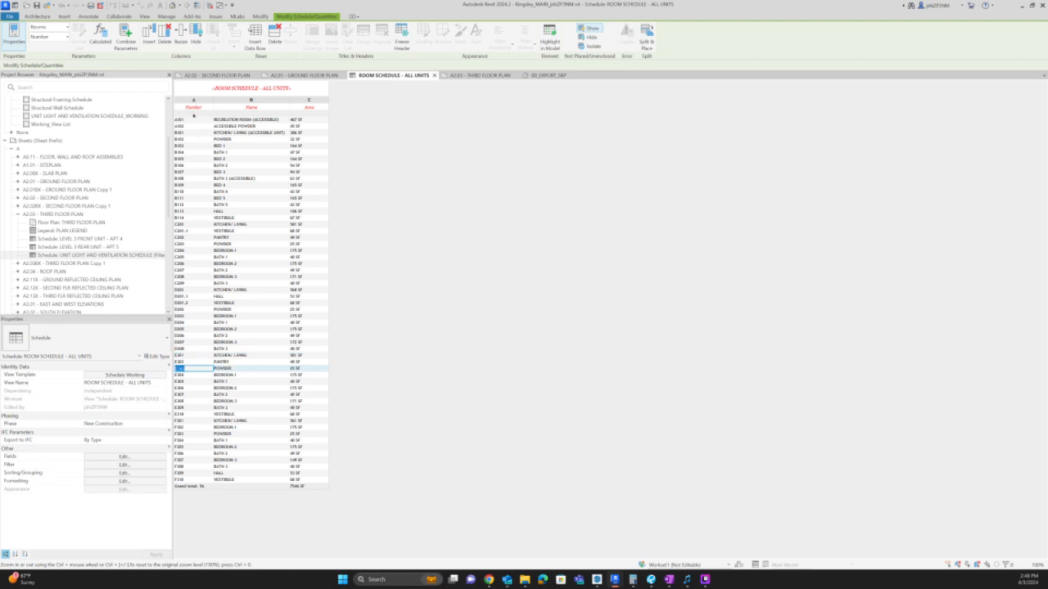
- Renumber the C-unit vestibule as C210, the D-unit hall as D209 and the D-unit vestibule as D210
click(199, 232)
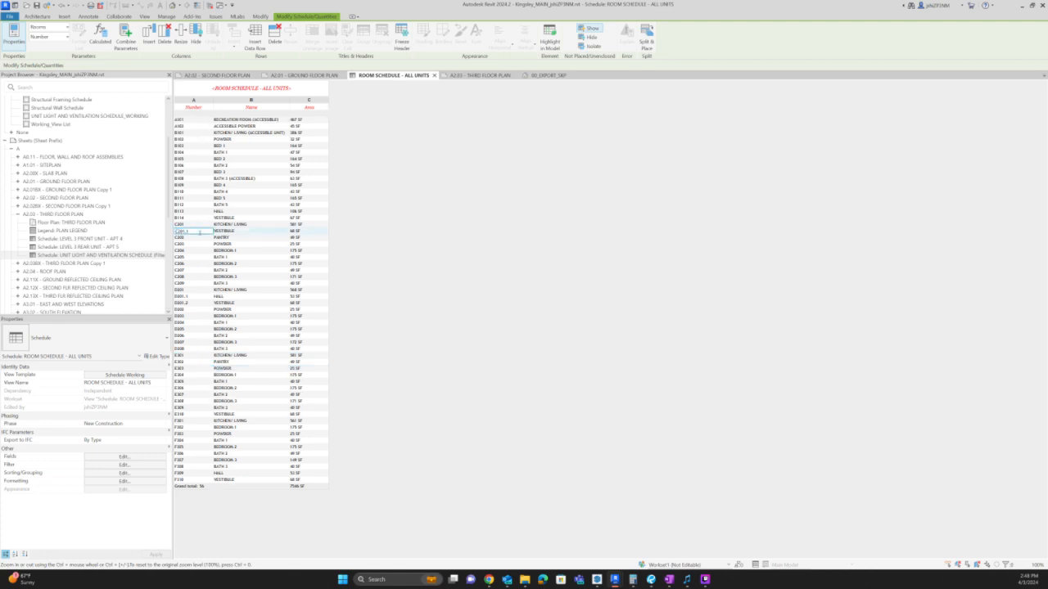
click(195, 272)
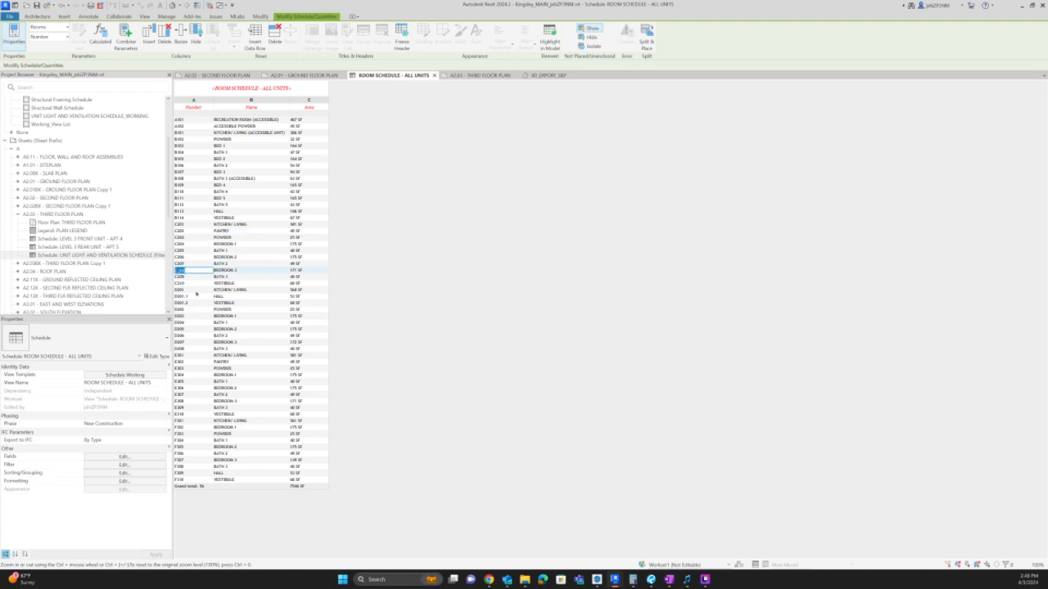
click(198, 291)
click(199, 296)
click(200, 297)
key(BackSpace)
key(BackSpace)
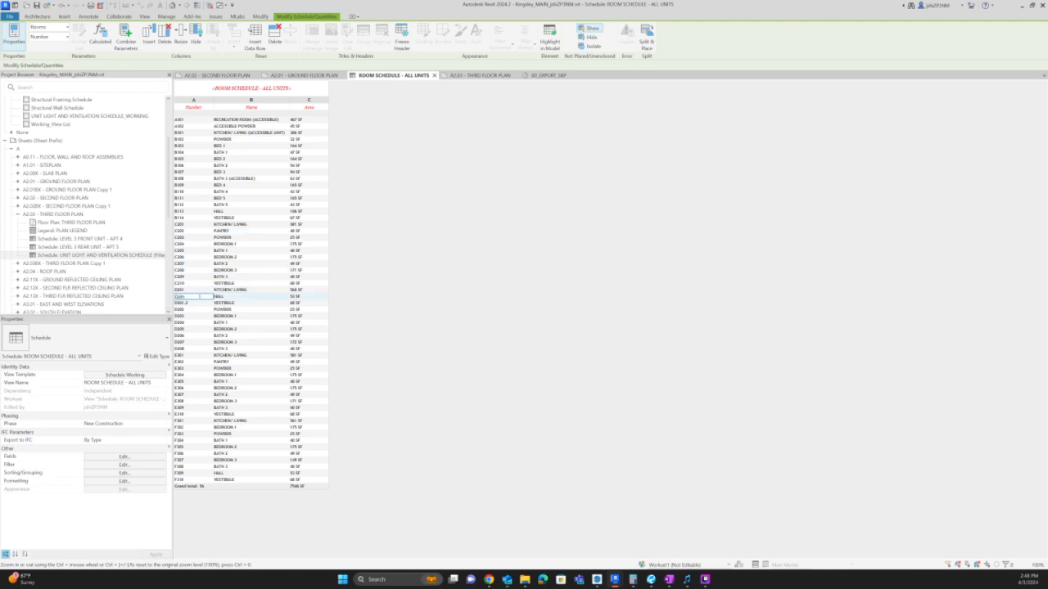
text(9)
click(197, 304)
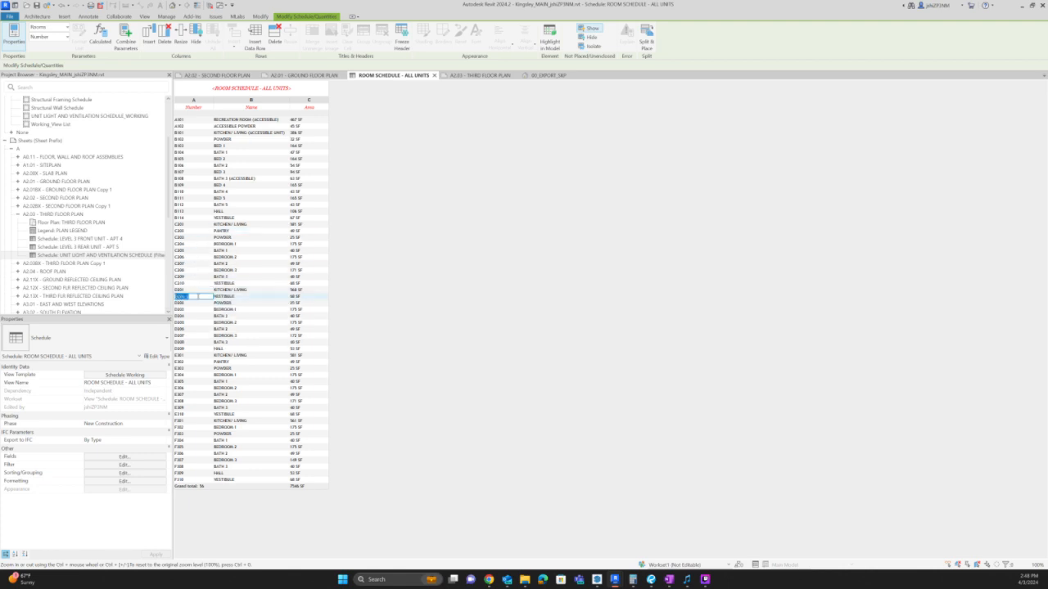
click(198, 297)
click(196, 283)
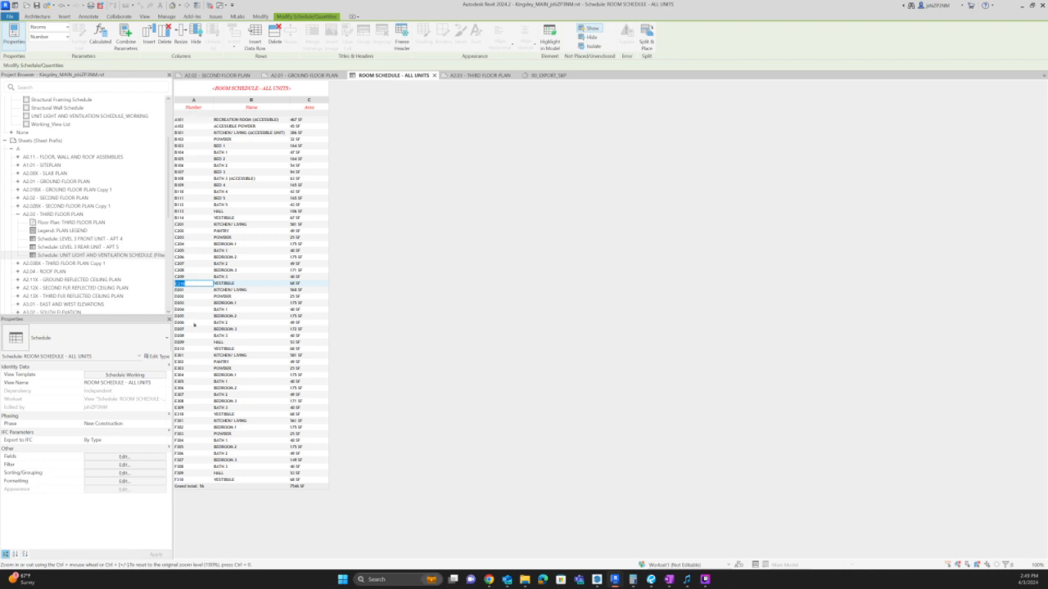
- Close the ROOM SCHEDULE - ALL UNITS and check the unit room schedules on sheets A2.03 and A2.02
click(434, 74)
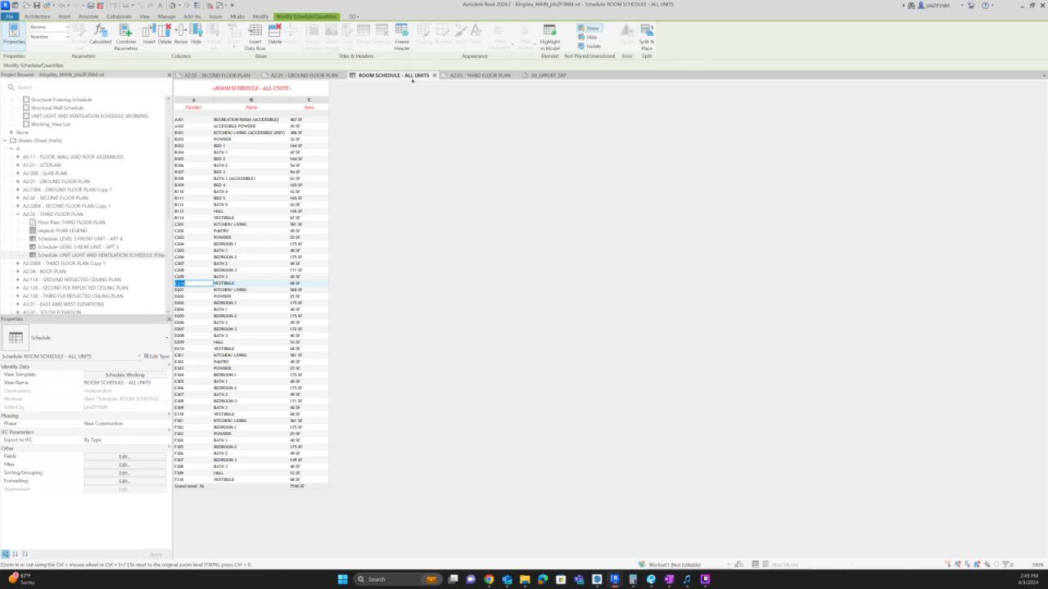
click(697, 463)
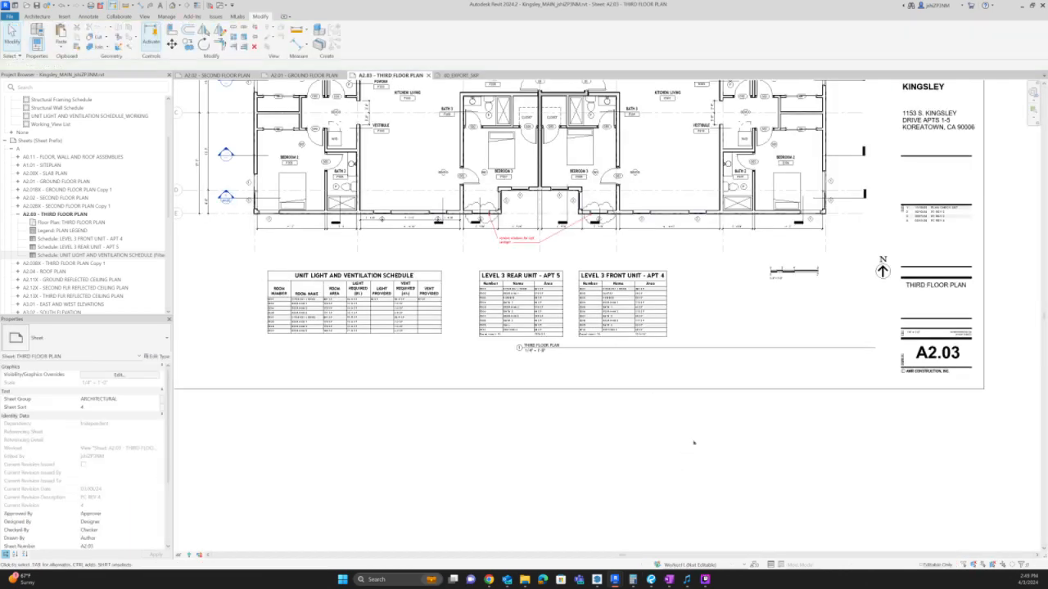
scroll(693, 446, down, 3)
scroll(742, 137, up, 3)
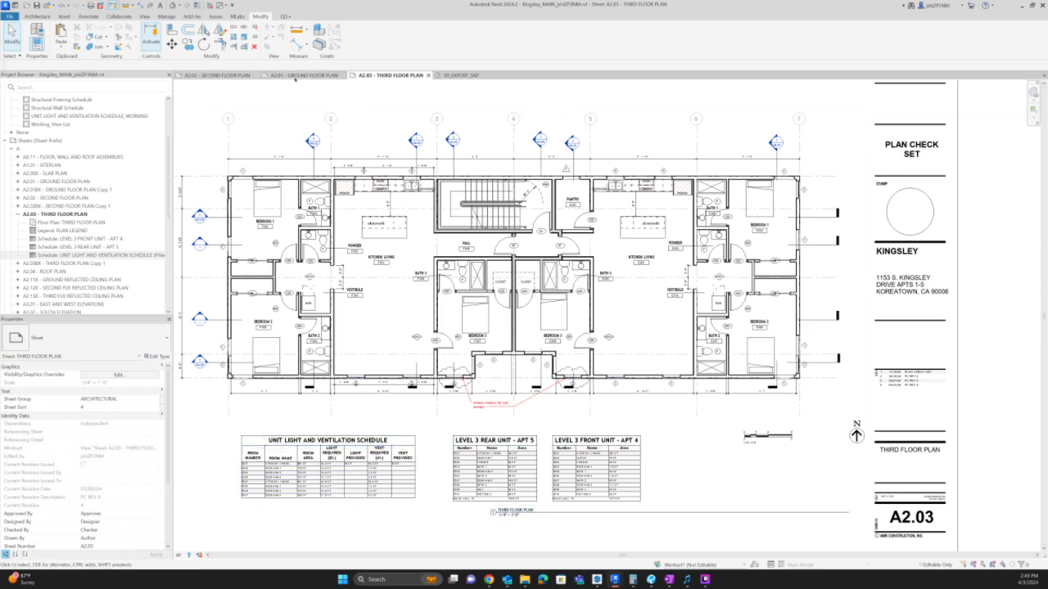
click(217, 78)
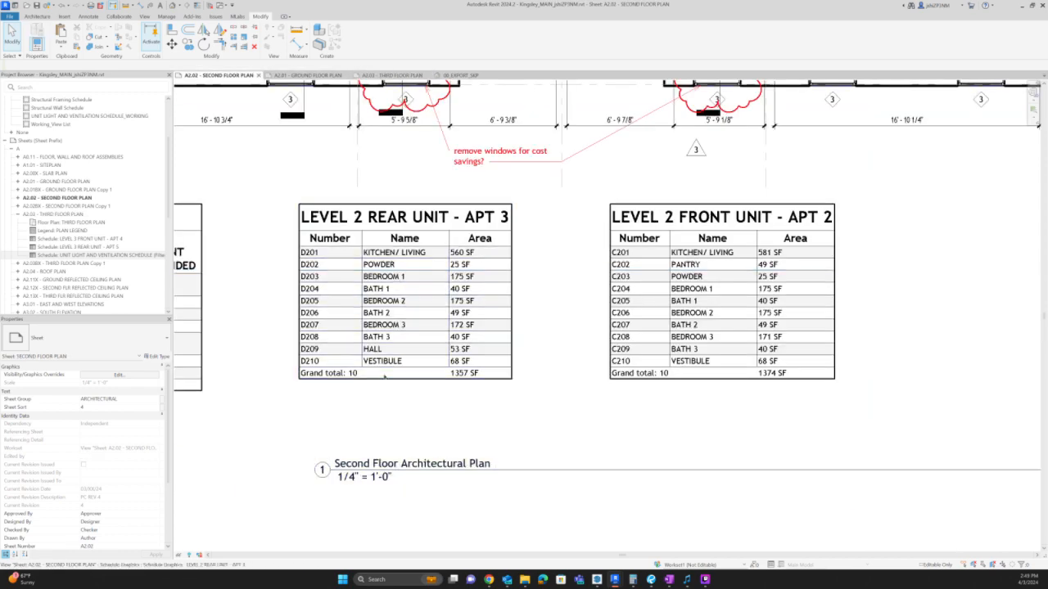
middle_drag(447, 382, 824, 455)
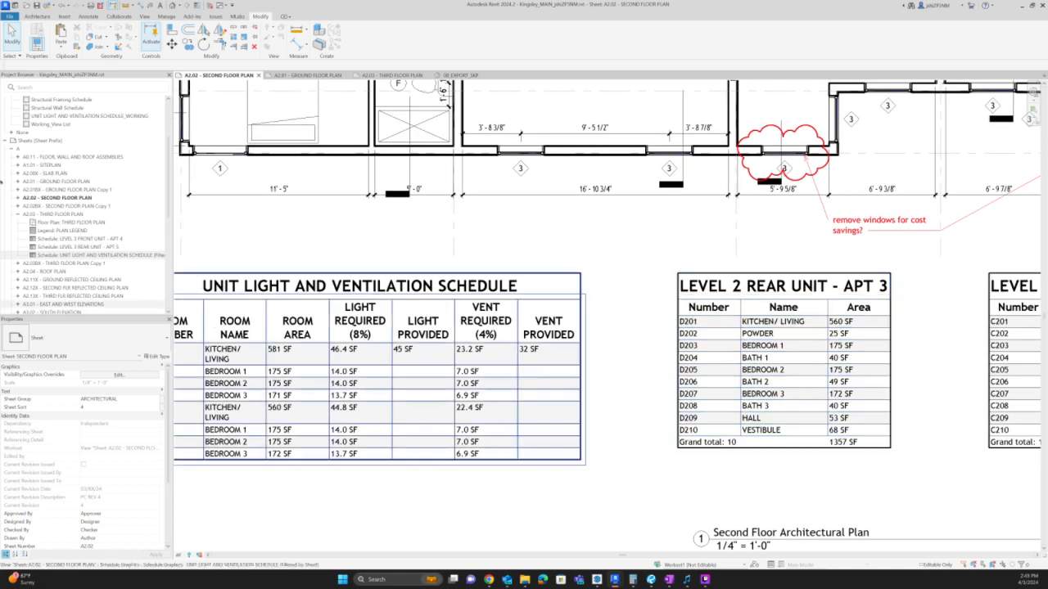
- Open the UNIT LIGHT AND VENTILATION SCHEDULE_WORKING and arrange its floating window so the second floor plan on sheet A2.02 stays visible
scroll(73, 199, up, 3)
double_click(69, 198)
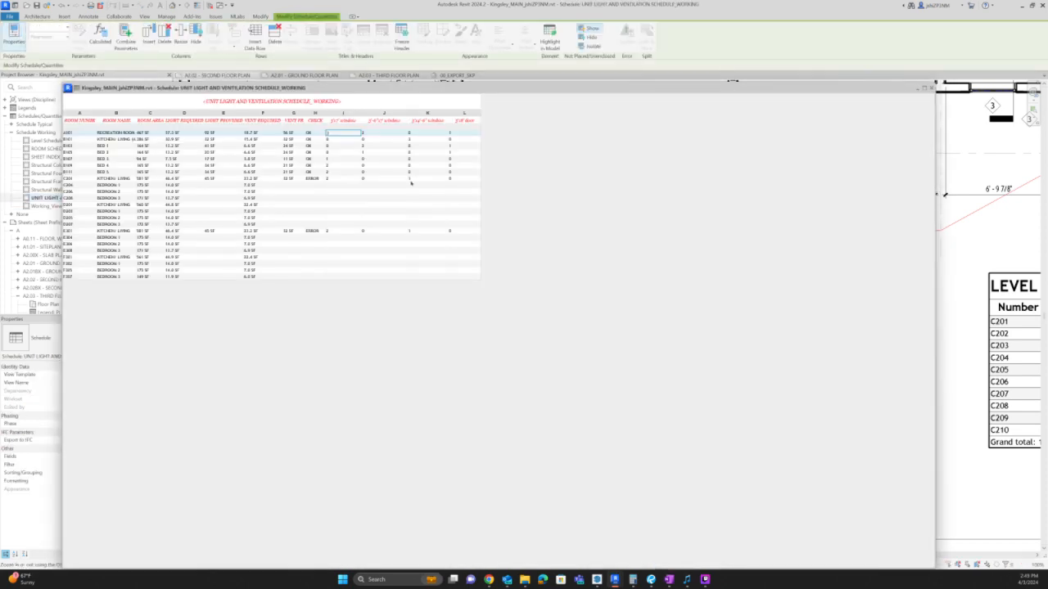
mouse_move(367, 88)
mouse_down()
mouse_move(732, 297)
mouse_move(755, 276)
mouse_move(784, 282)
mouse_up()
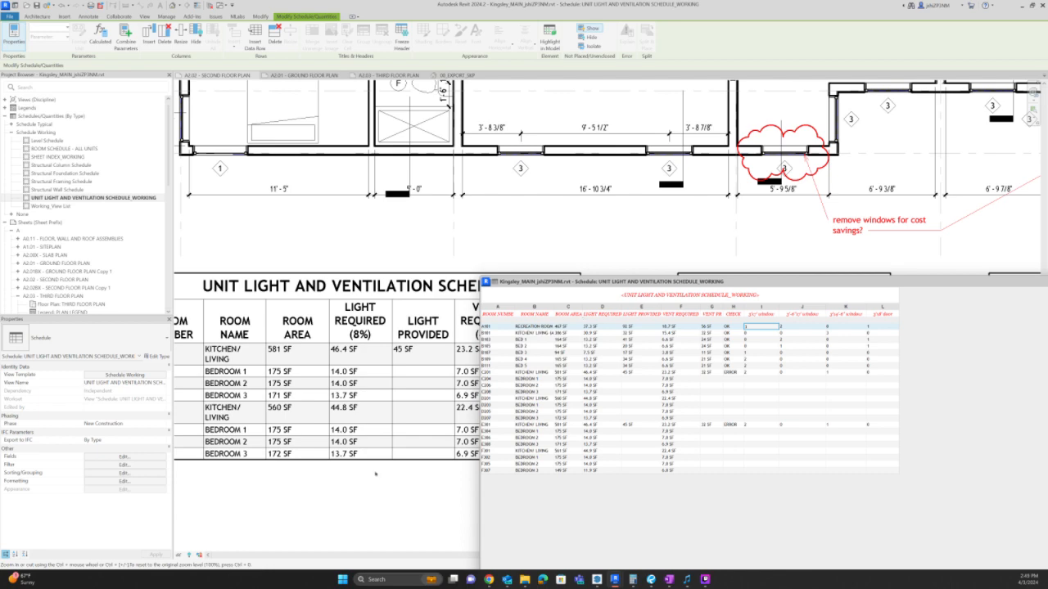
scroll(376, 473, down, 5)
scroll(577, 229, up, 2)
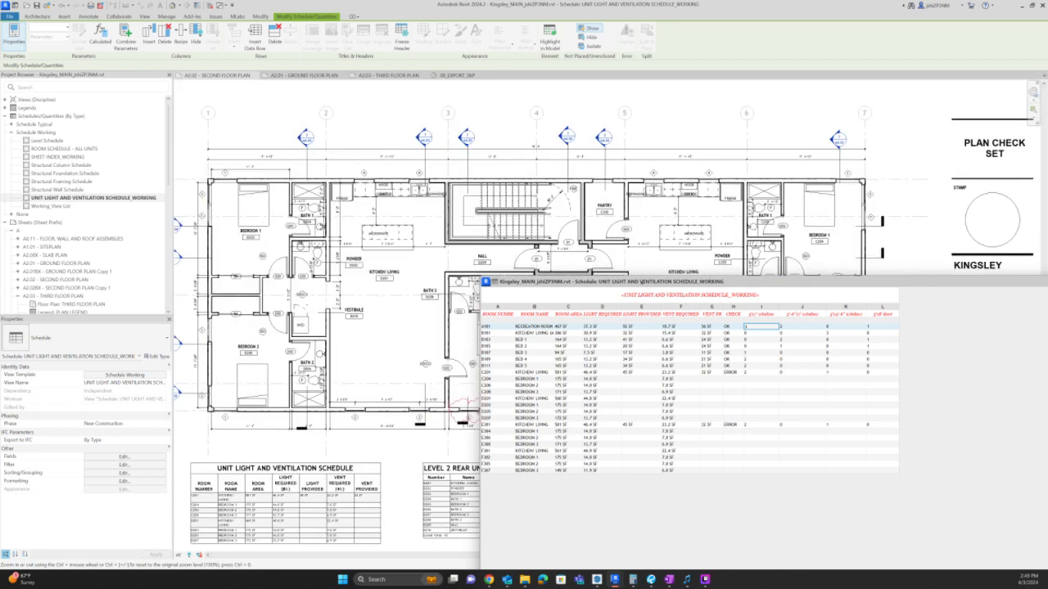
drag(644, 283, 714, 364)
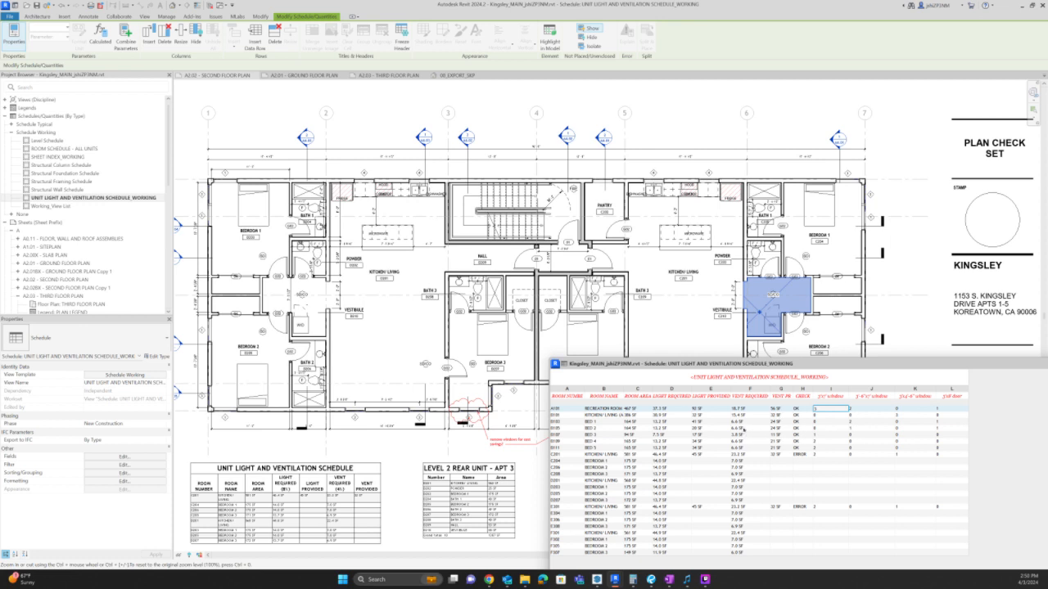
drag(715, 364, 716, 349)
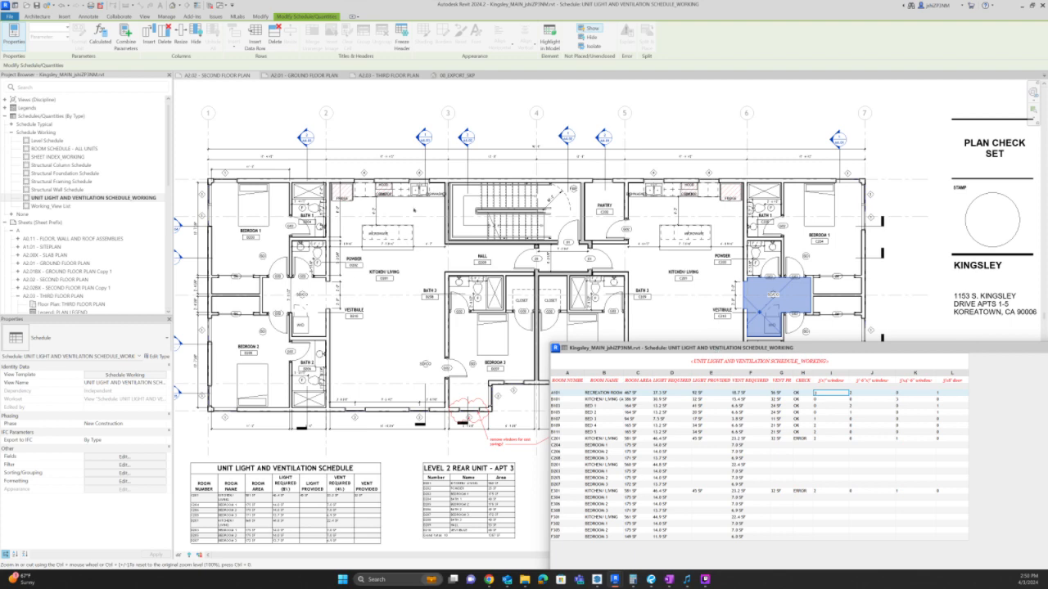
scroll(413, 210, down, 3)
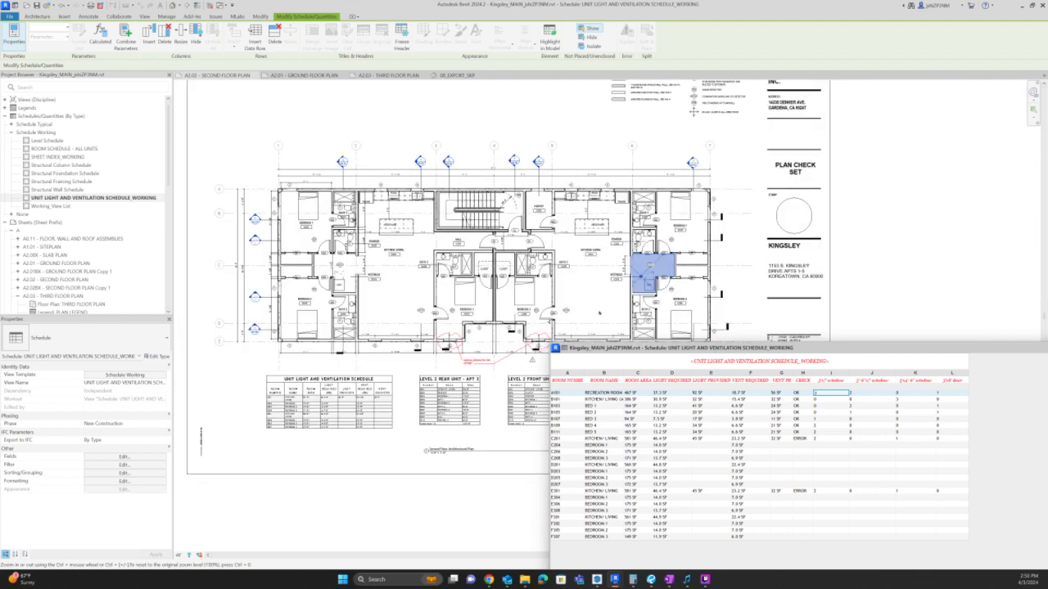
scroll(599, 315, up, 1)
middle_drag(598, 295, 632, 298)
scroll(612, 212, up, 1)
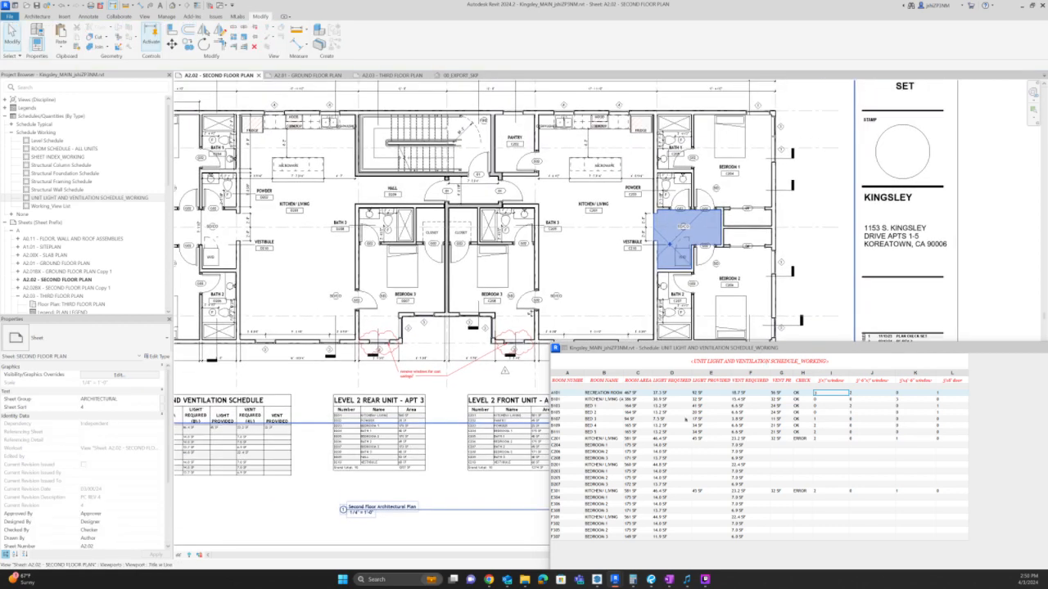
- Set the column K window count of kitchen/living room C201 to 2 and review the CHECK values of C201 and E301
click(603, 439)
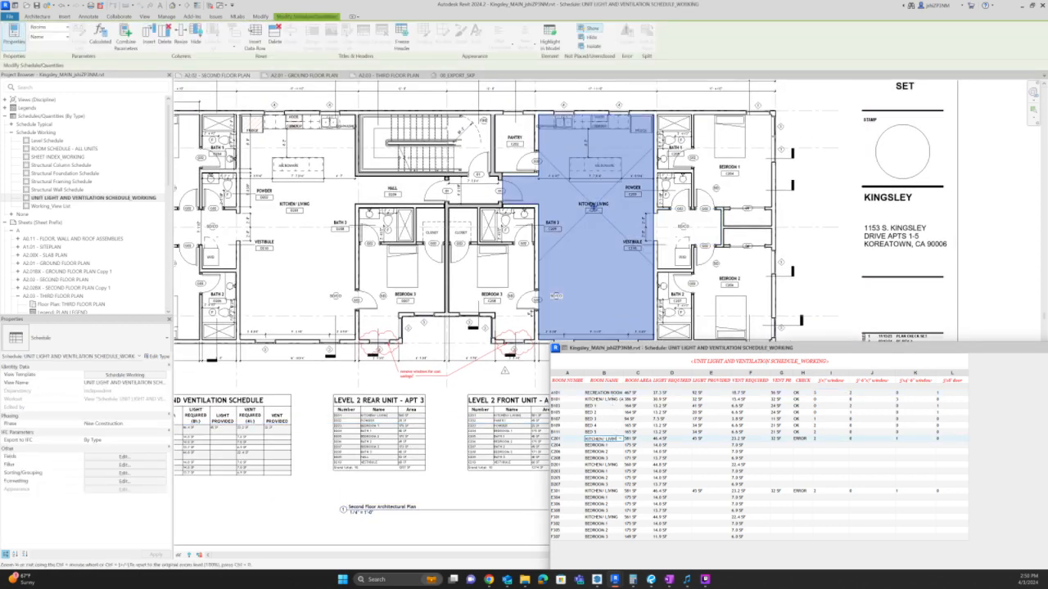
key(Down)
key(Up)
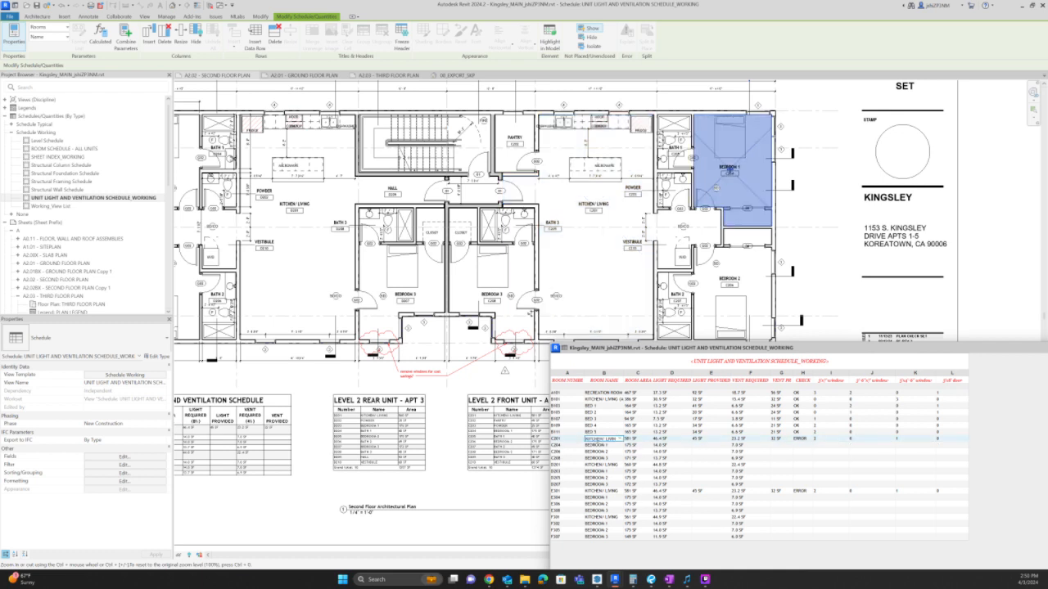
drag(650, 351, 604, 379)
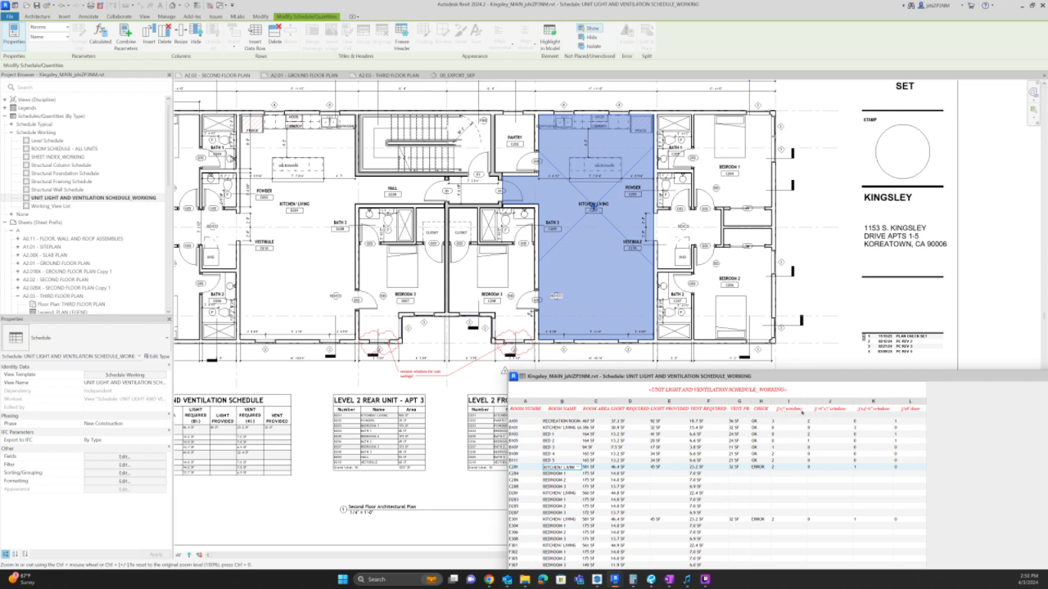
click(792, 468)
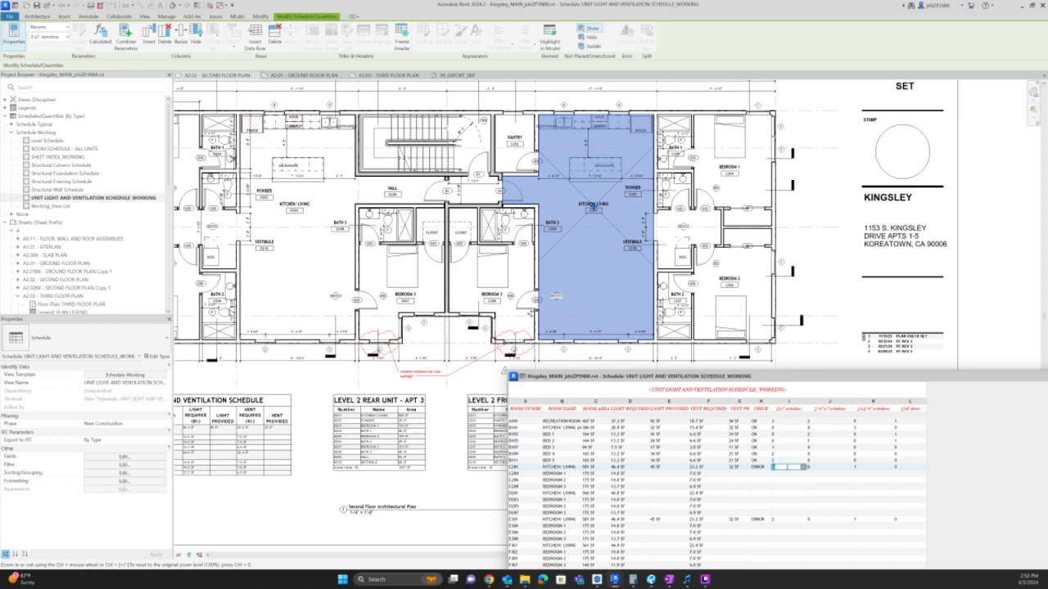
click(875, 466)
click(870, 455)
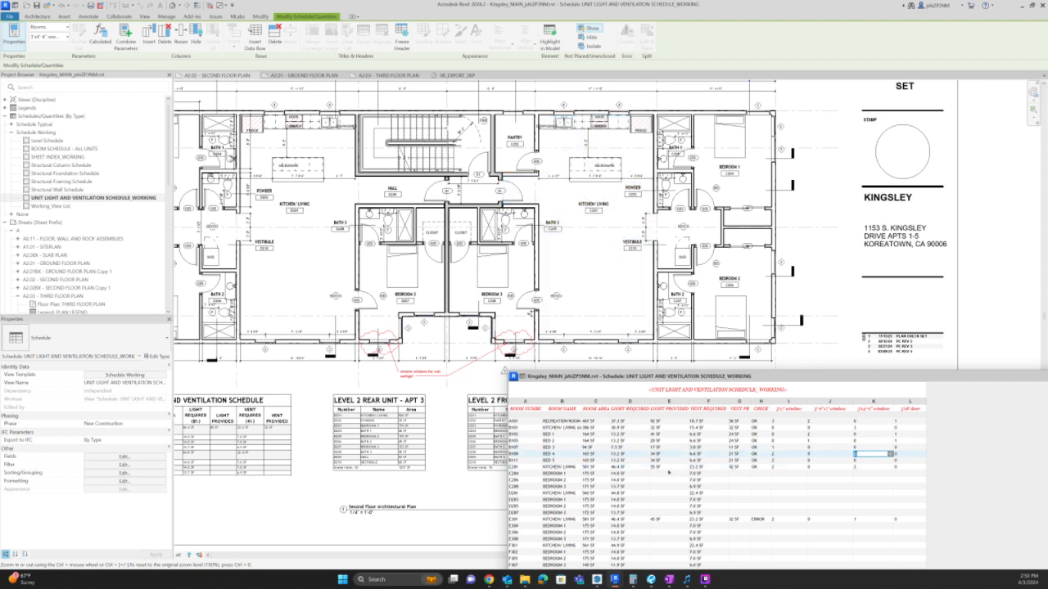
click(763, 467)
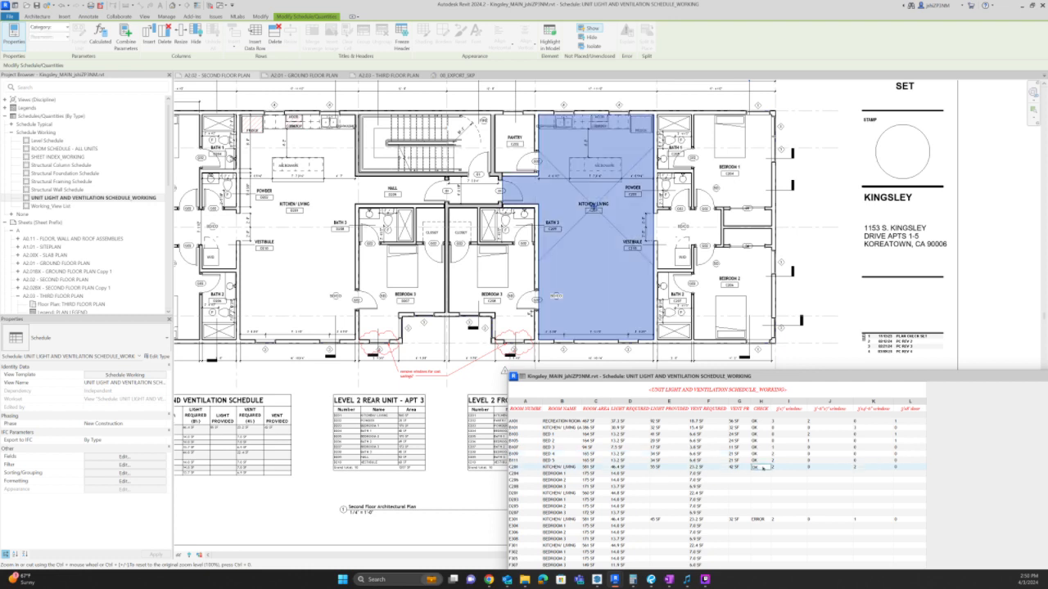
click(764, 520)
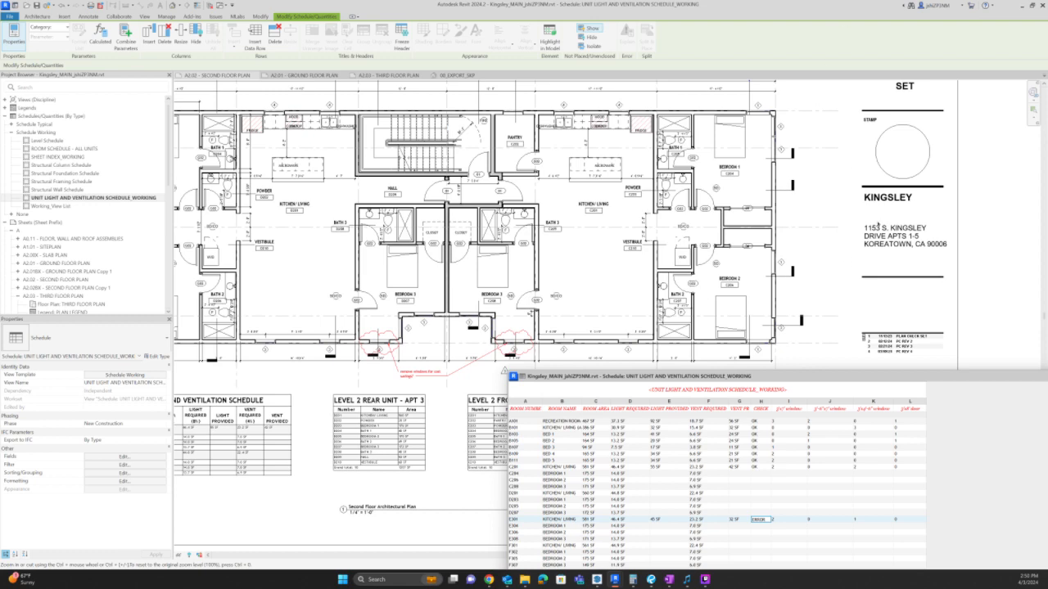
- Set the window counts of Bedroom 1 C204 to 1 in columns I and J and 0 in column K, with 0 doors in column L
scroll(878, 224, down, 2)
scroll(582, 176, up, 2)
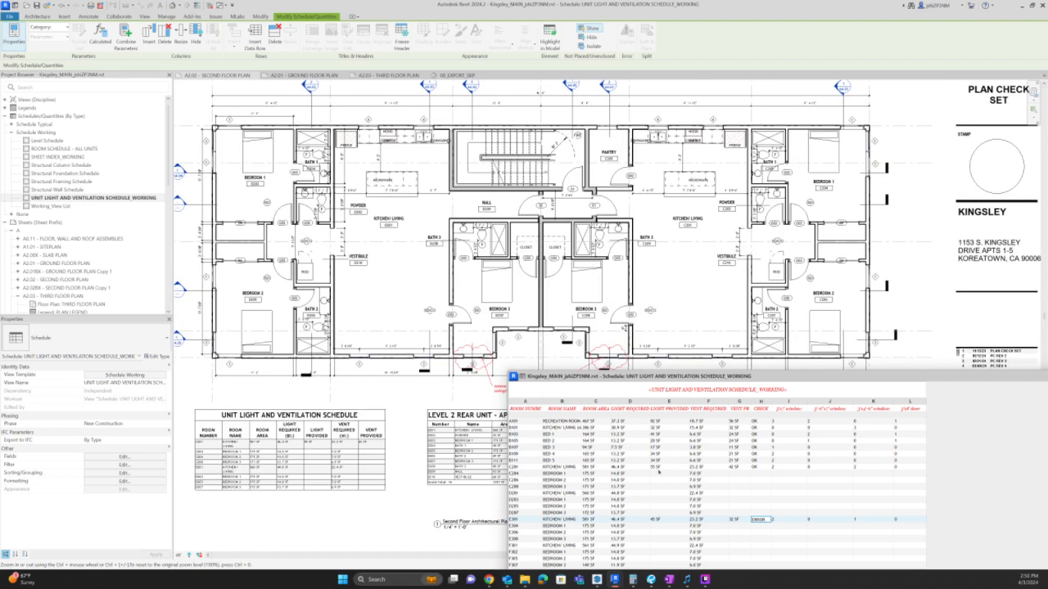
click(659, 467)
click(663, 474)
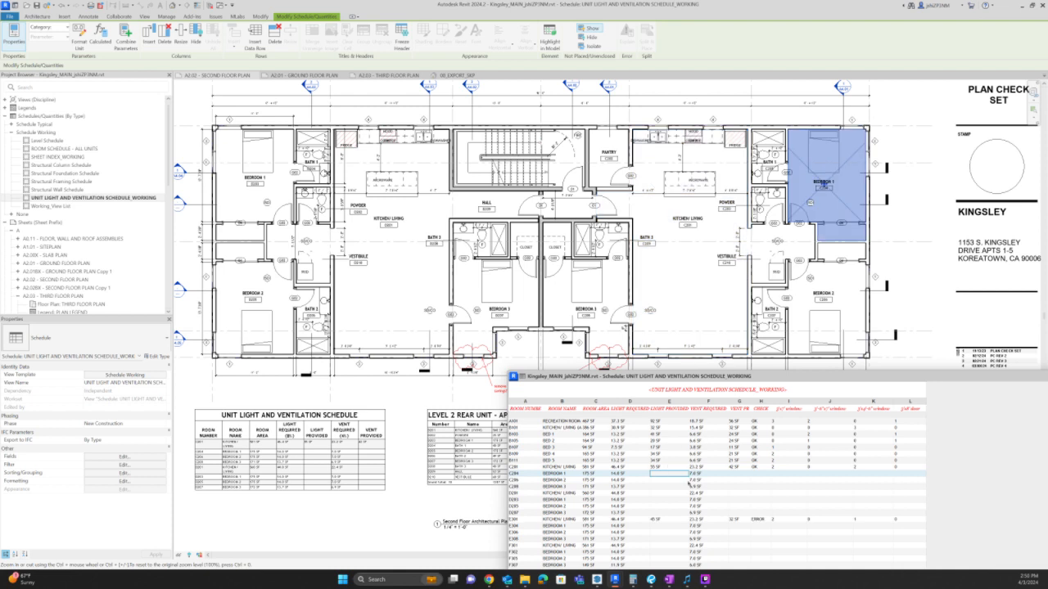
click(796, 476)
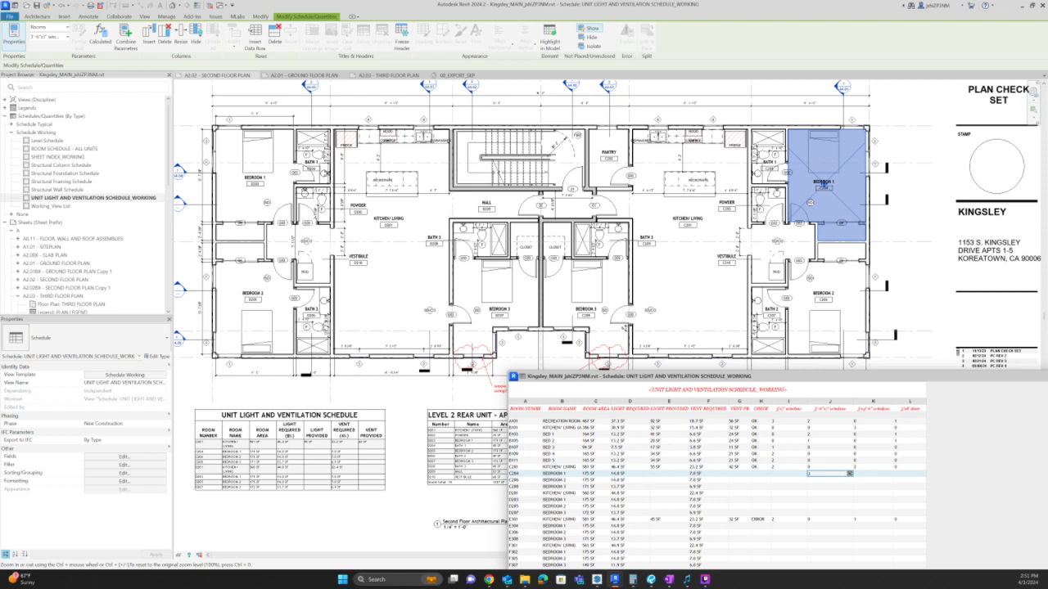
key(Tab)
click(783, 476)
click(795, 493)
click(829, 473)
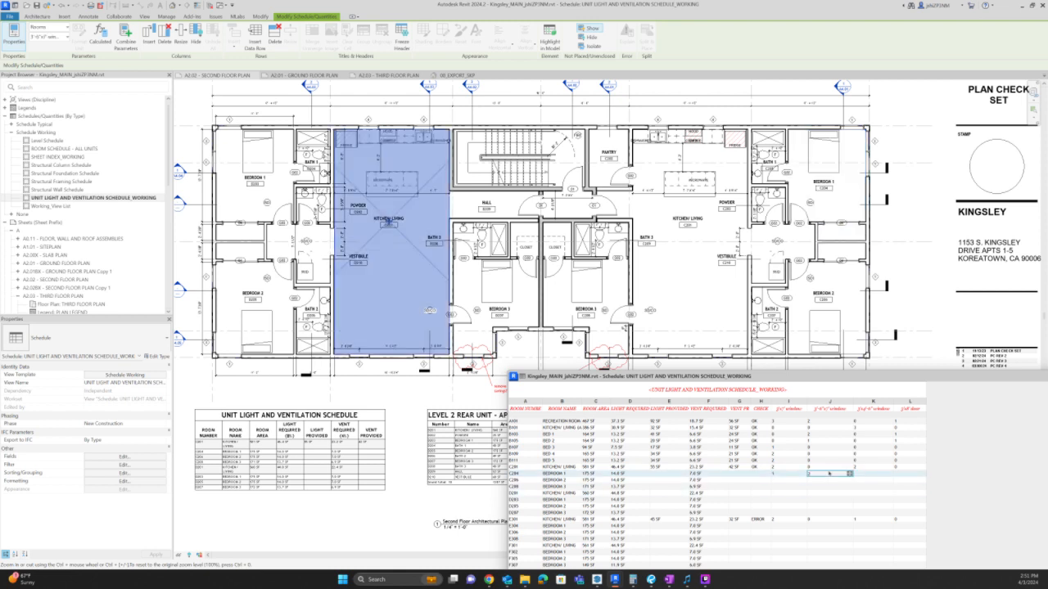
click(827, 481)
click(881, 474)
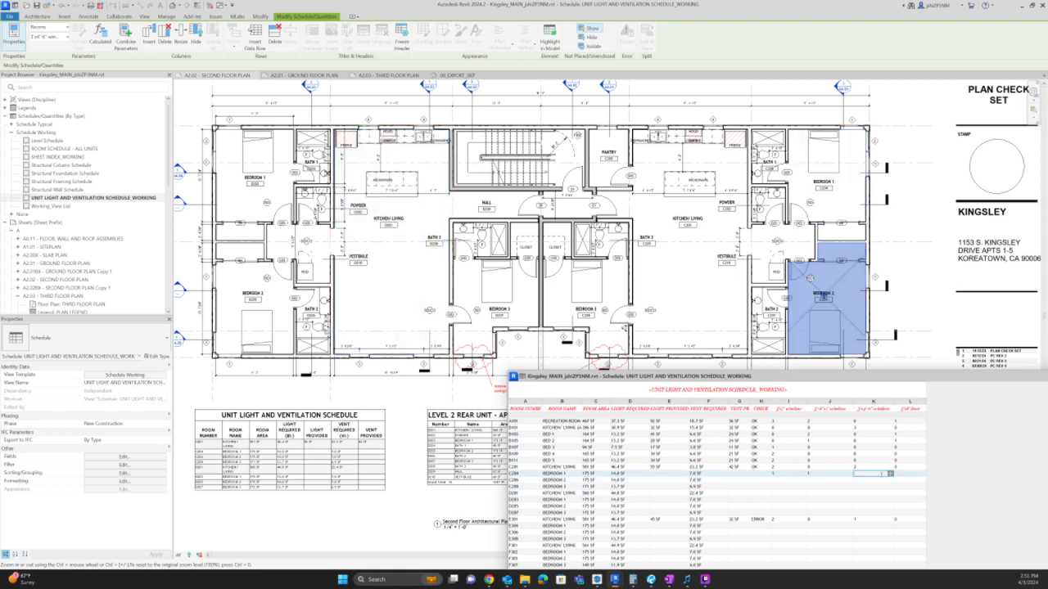
text(0)
key(Return)
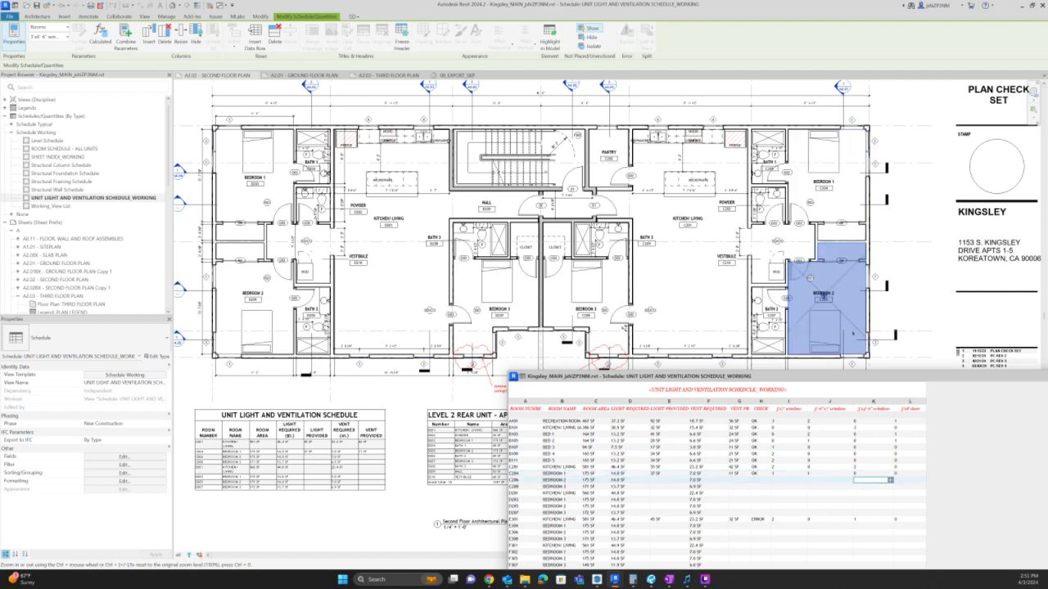
- Set the counts of the C-unit's Bedroom 2 C206 to 1 in columns I and J and 0 in columns K and L
click(786, 479)
text(1)
click(816, 483)
text(1)
click(768, 493)
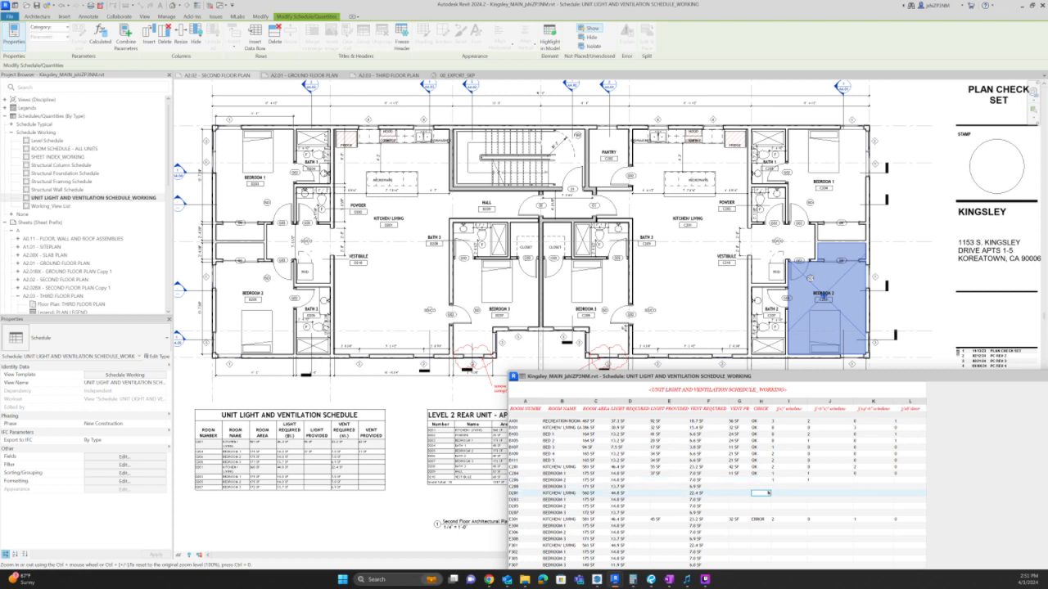
click(873, 480)
click(873, 506)
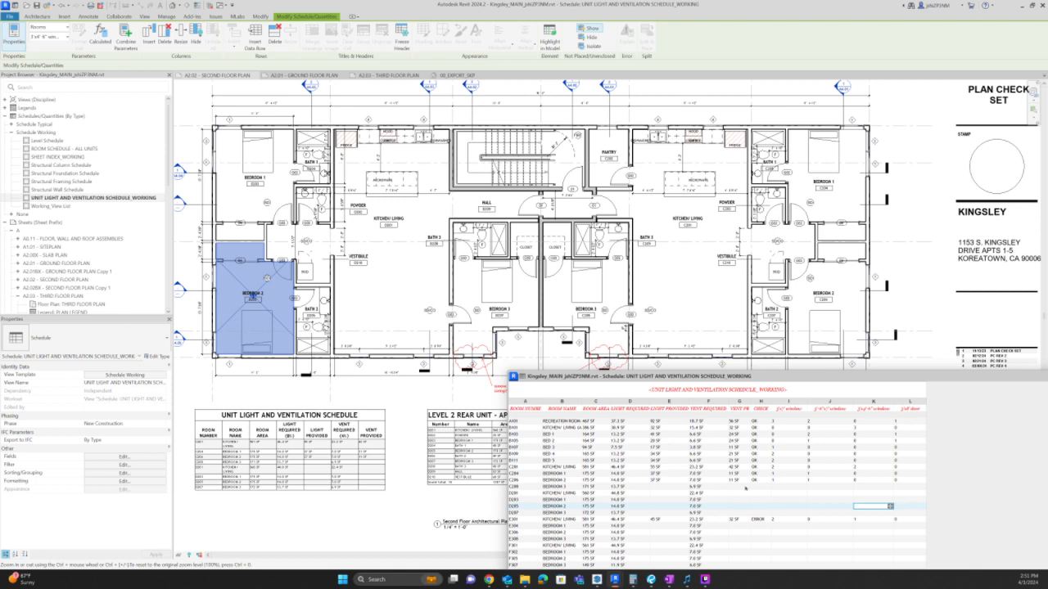
- Enter the counts of Bedroom 3 C208 as 0 in column I, 2 in column J and 0 in columns K and L
click(820, 486)
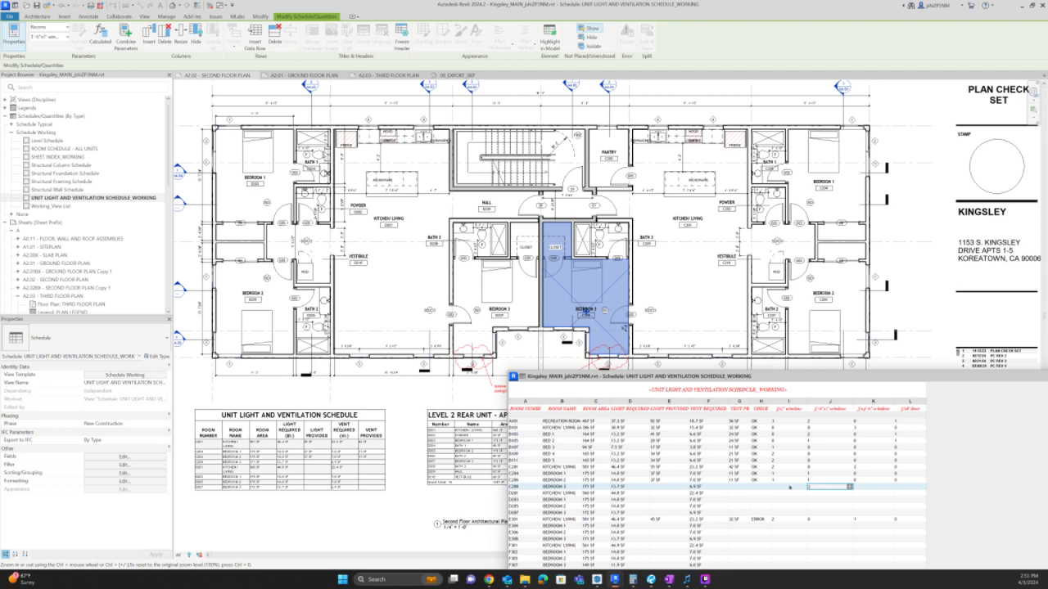
click(790, 487)
text(0)
click(874, 487)
text(0)
click(907, 487)
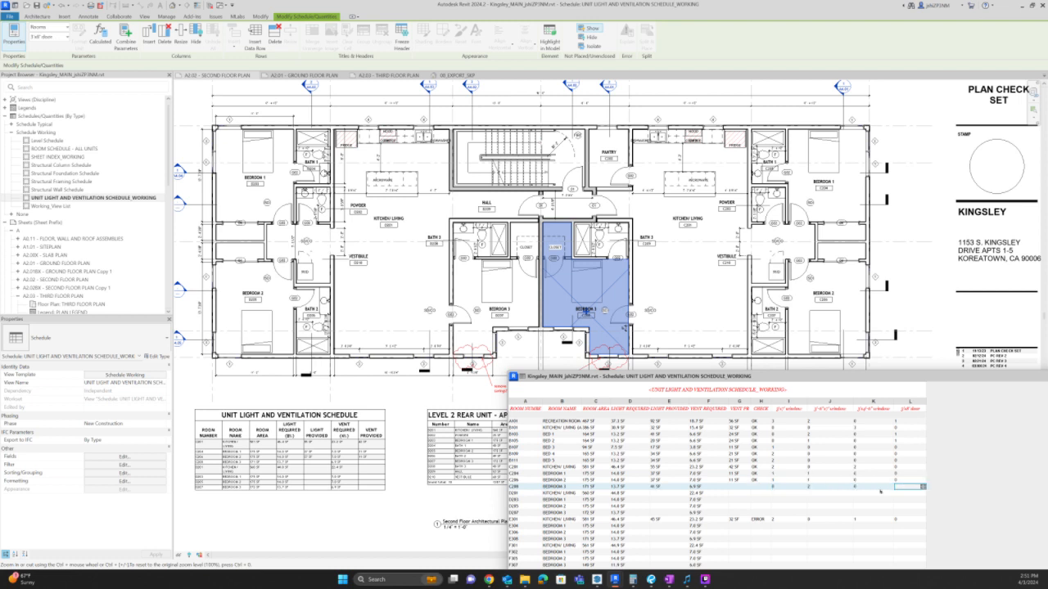
text(0)
click(841, 505)
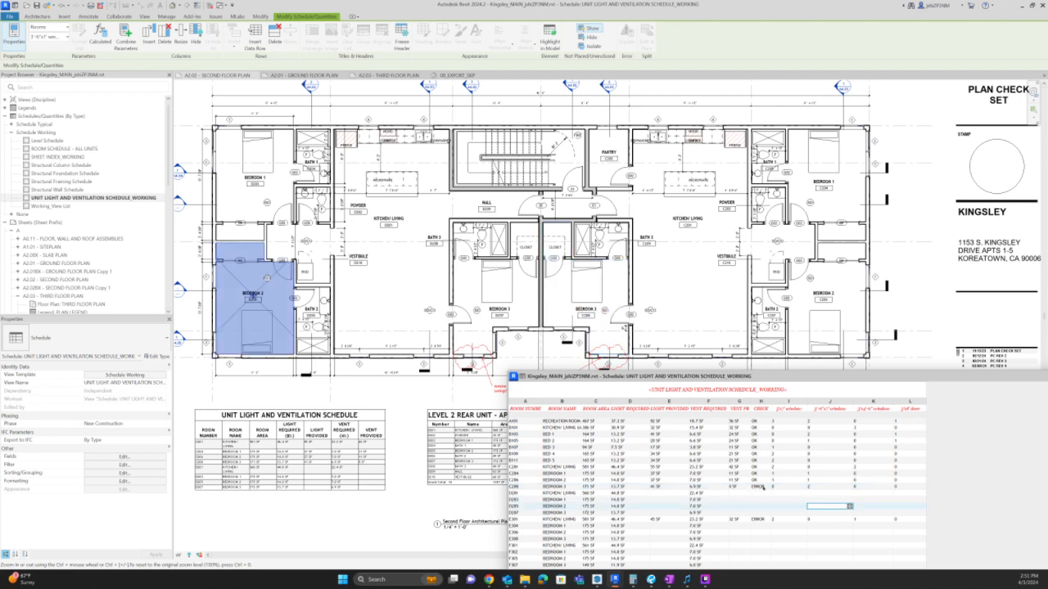
- Change the window counts of Bedroom 3 C208 to 2 in column I and 0 in column J
click(831, 487)
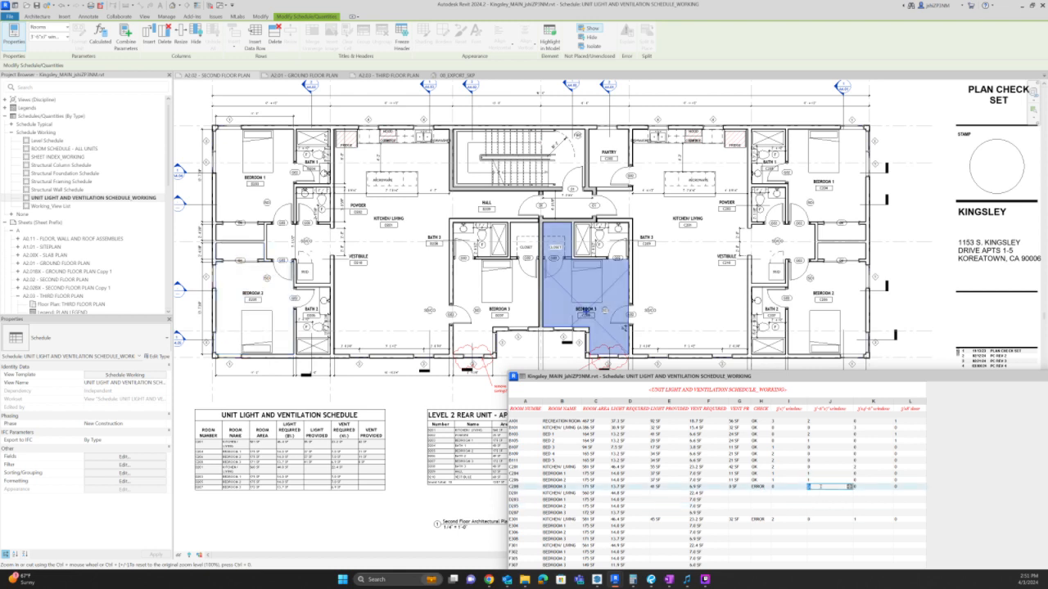
click(792, 489)
text(2)
click(821, 489)
text(0)
key(Return)
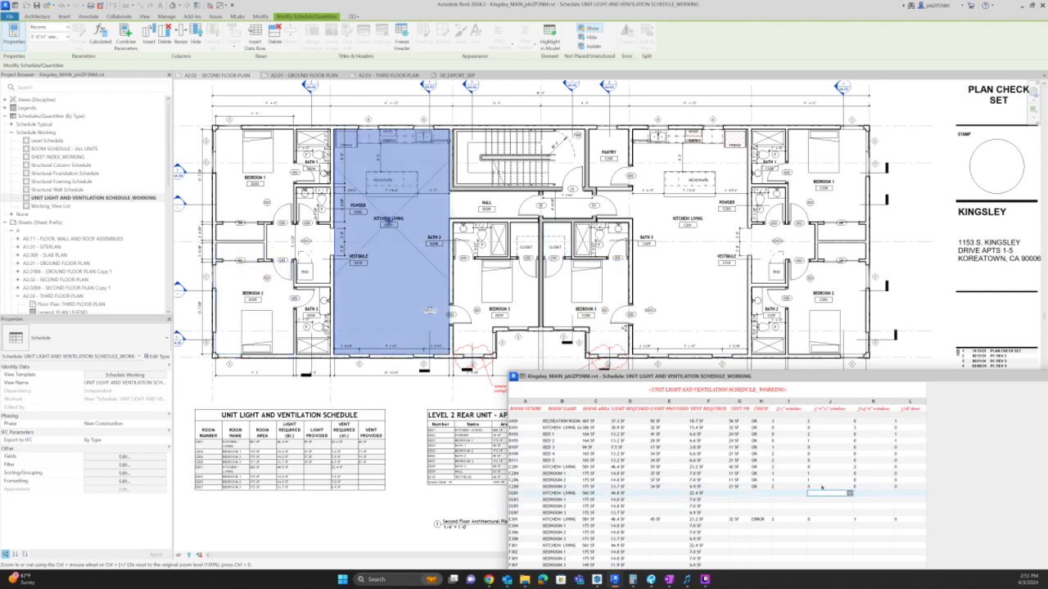
click(822, 487)
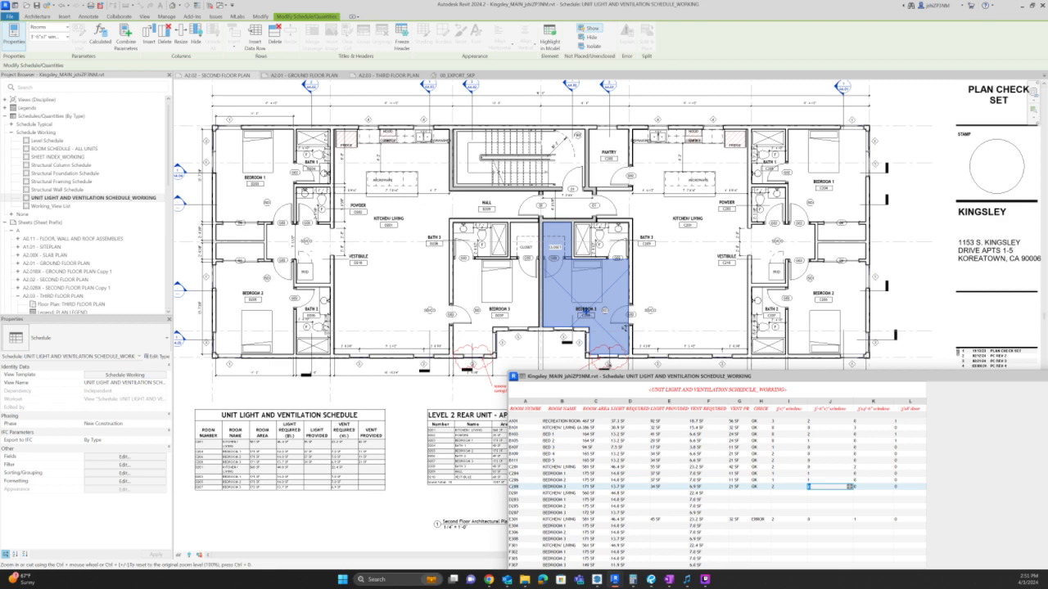
- Examine the clouded Bedroom 3 windows on the plan and test C208 with a column I count of 1 before restoring 2
click(662, 255)
scroll(622, 311, up, 4)
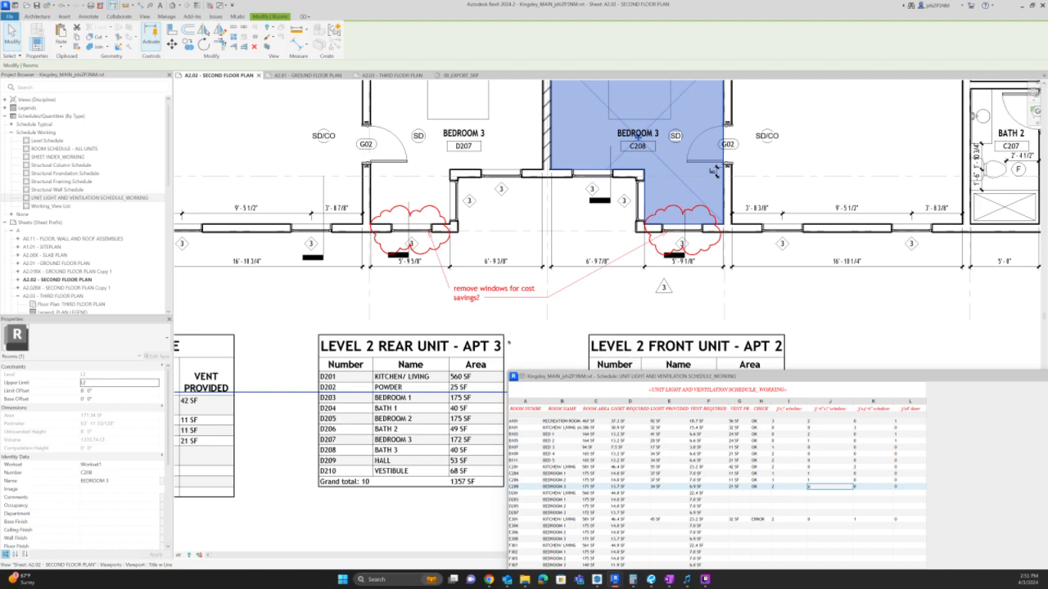
scroll(507, 343, down, 3)
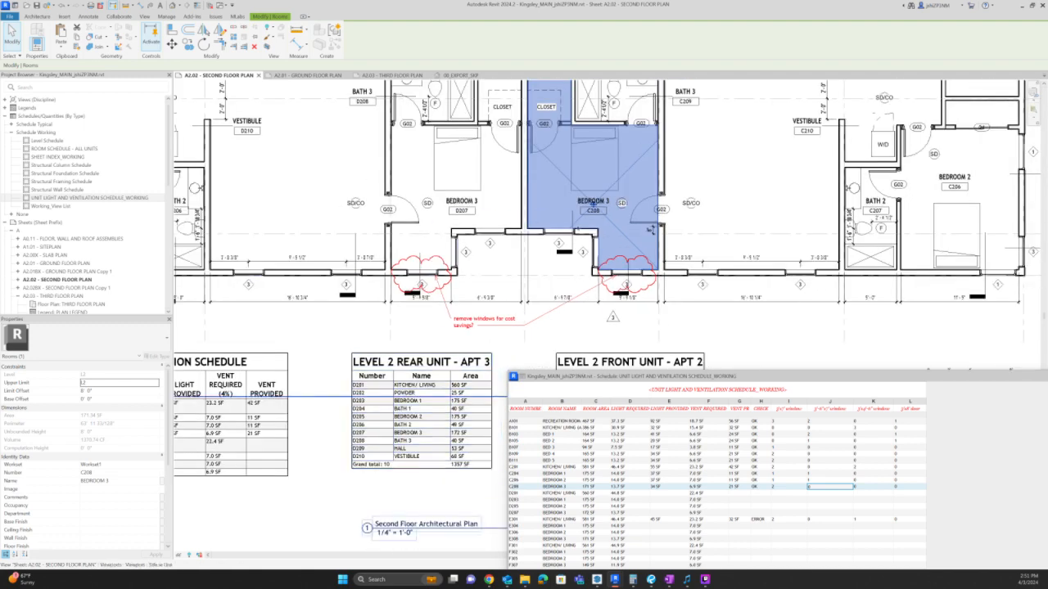
middle_drag(583, 292, 578, 352)
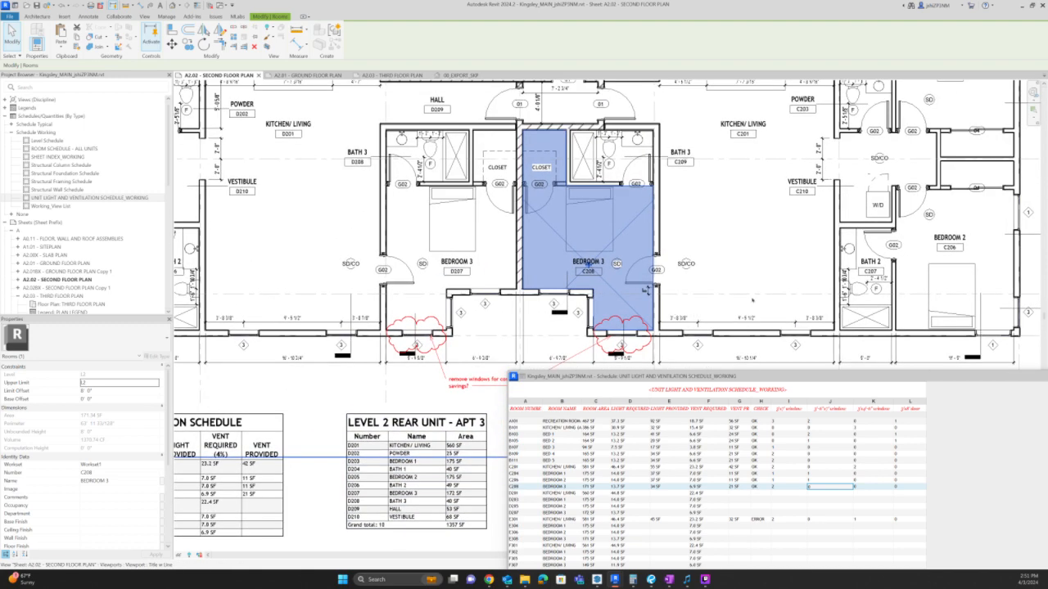
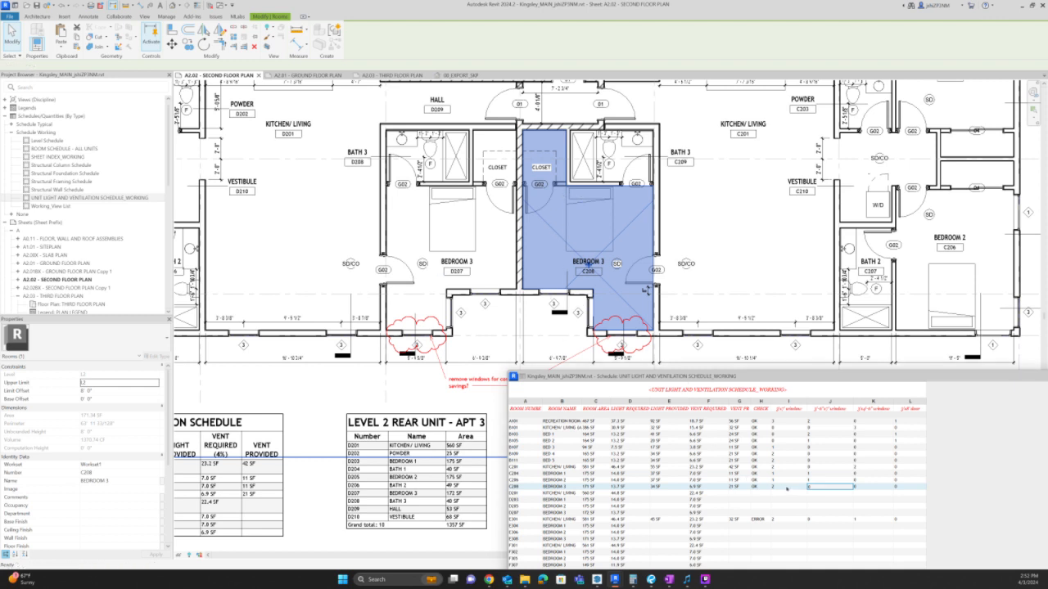
click(788, 499)
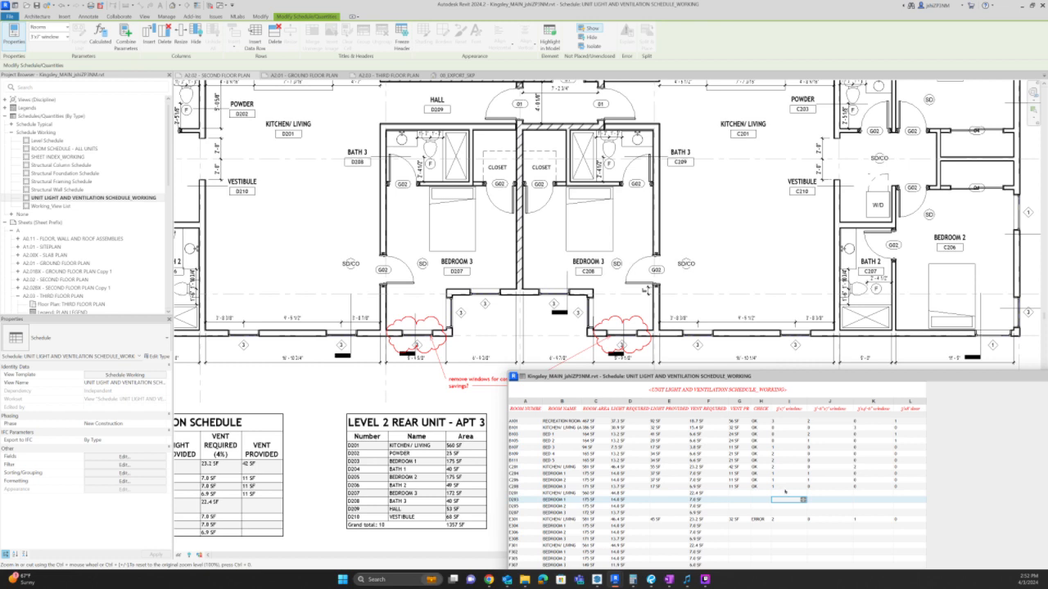
key(Up)
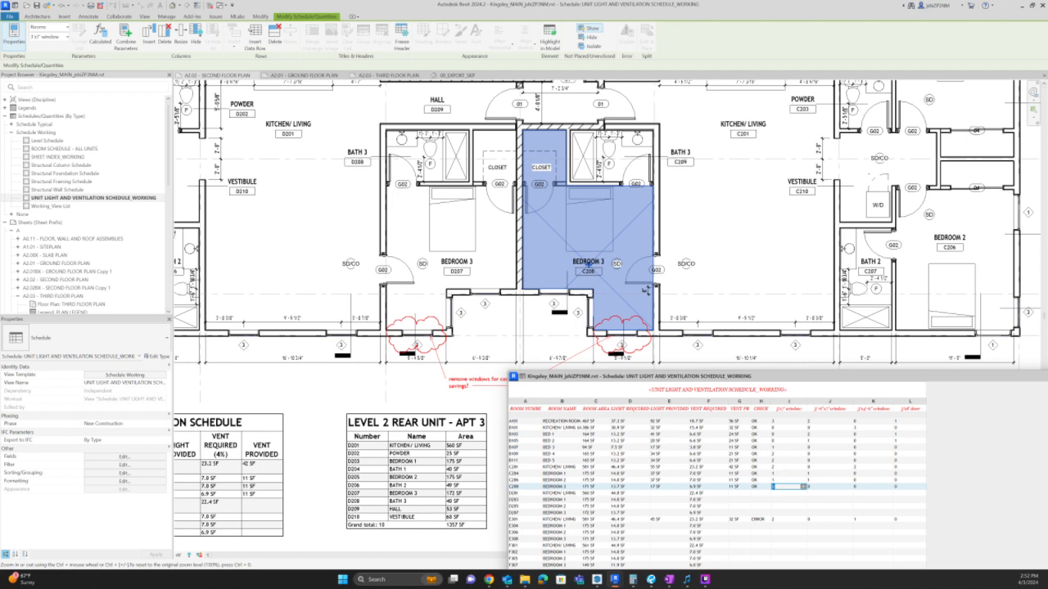
- Fill in the counts of kitchen/living room D201 with 2 in columns I and J and 0 in columns K and L
click(786, 493)
scroll(826, 282, down, 3)
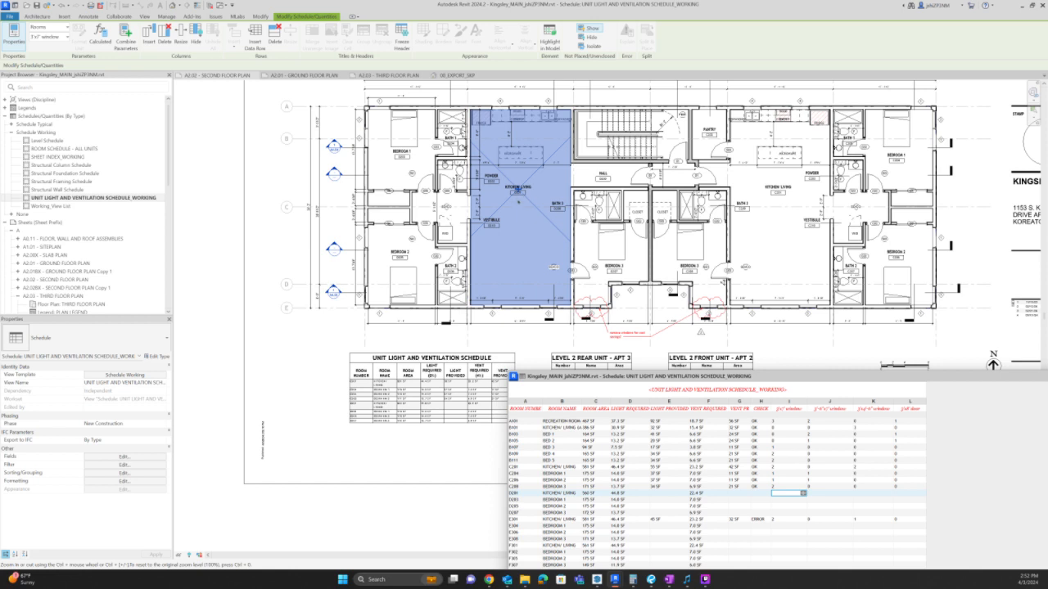
key(Tab)
text(2)
key(Tab)
text(1)
key(Tab)
text(0)
click(859, 506)
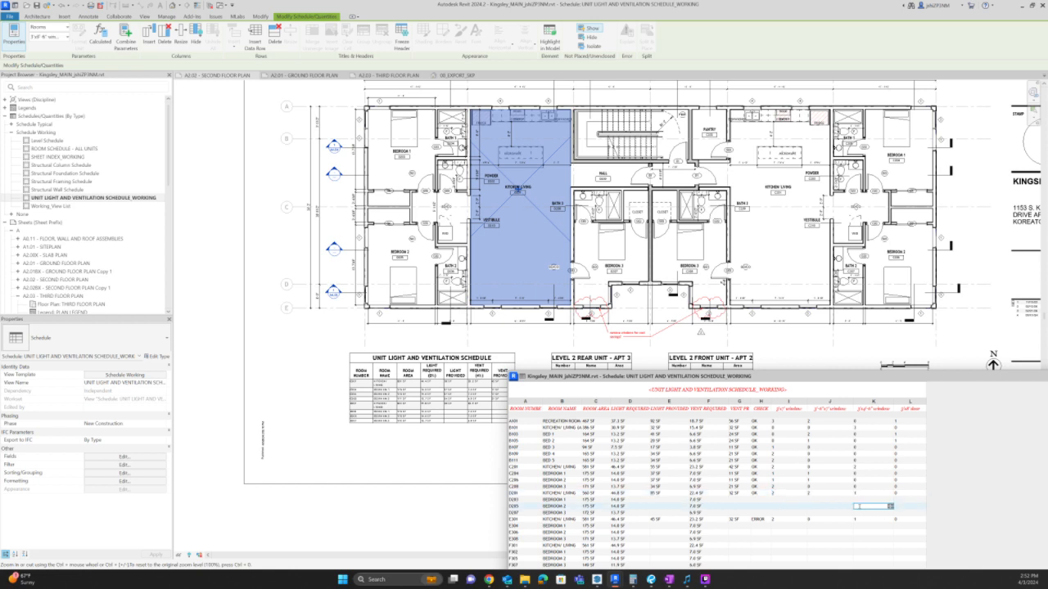
click(871, 495)
text(0)
- Set the counts of the D-unit's Bedroom 1 D203 to 1 in columns I and J and 0 in columns K and L
click(868, 500)
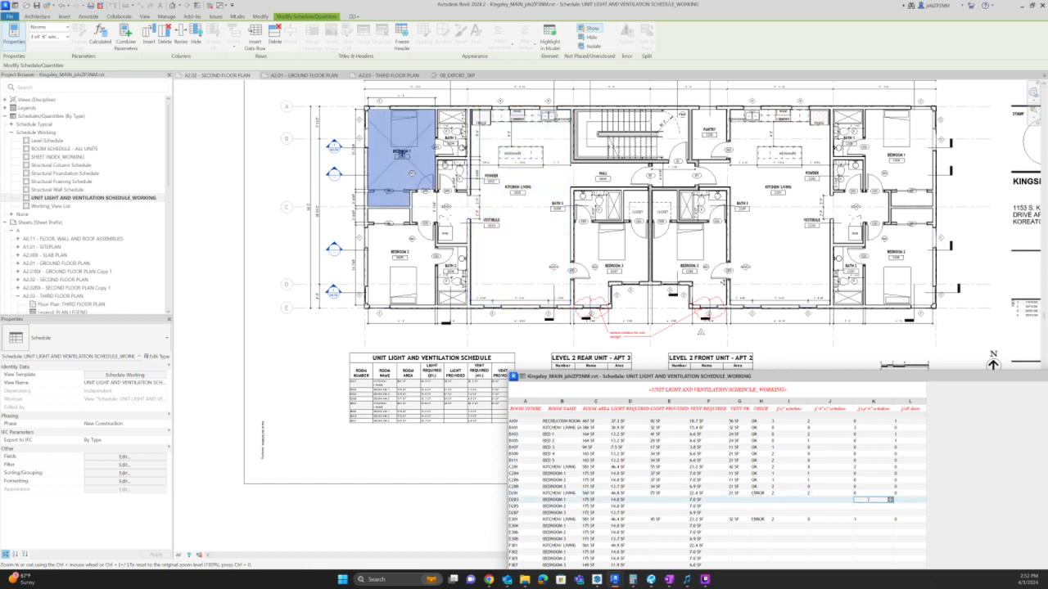
click(790, 503)
text(1)
click(819, 503)
text(1)
click(872, 501)
click(904, 502)
text(0)
- Enter 1 in columns I and J and 0 in column K for D205 and D207, and 0 doors for D205
click(900, 508)
text(0)
click(875, 512)
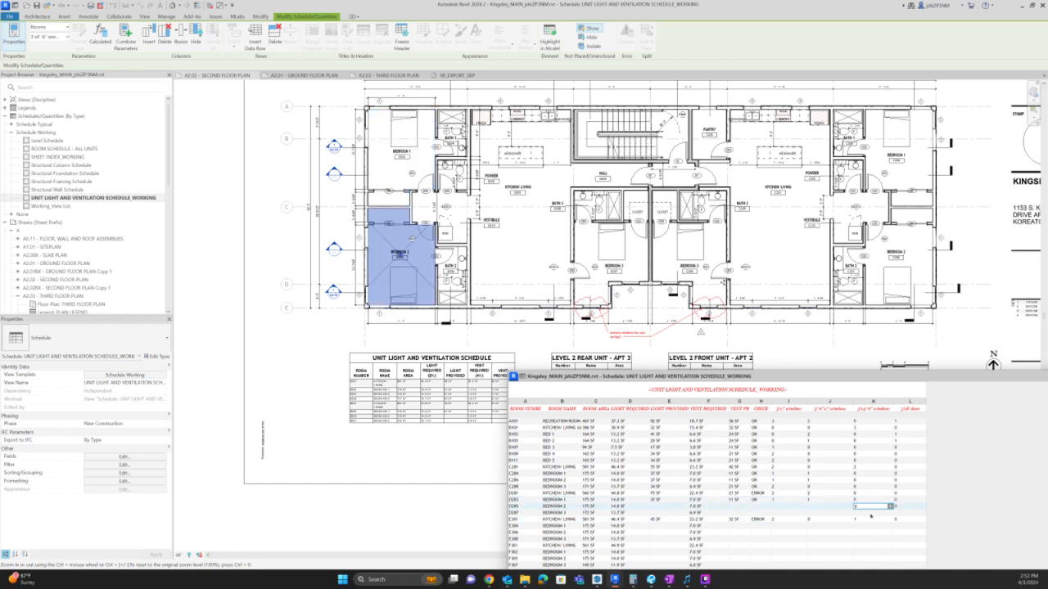
click(821, 507)
text(1)
click(821, 514)
text(1)
click(787, 507)
text(1)
click(787, 512)
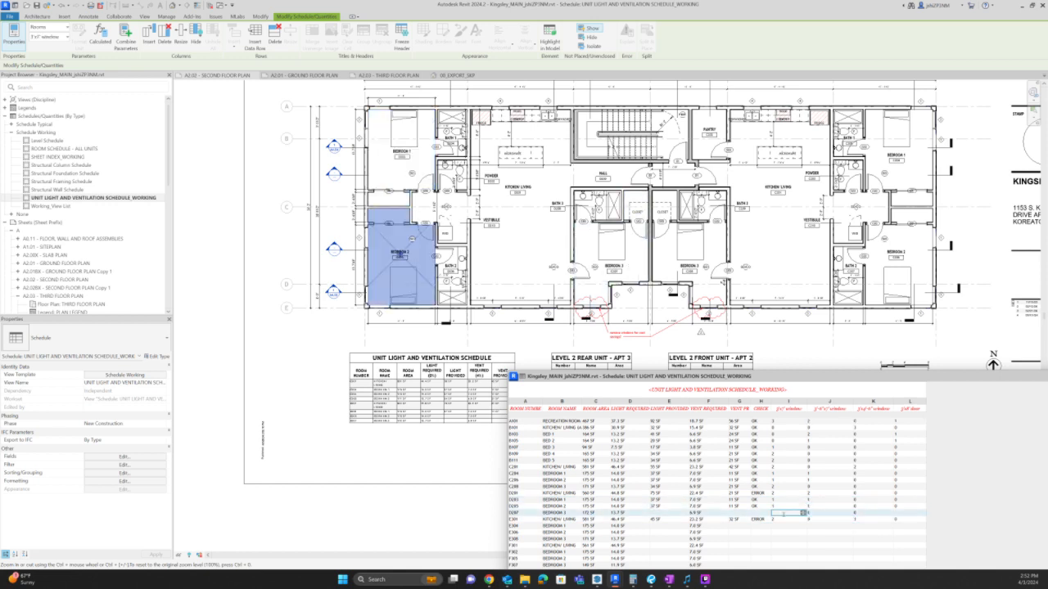
text(1)
- Compare the window counts of D201 with C201 and set D201 to 0 in column J and 2 in column K
click(803, 494)
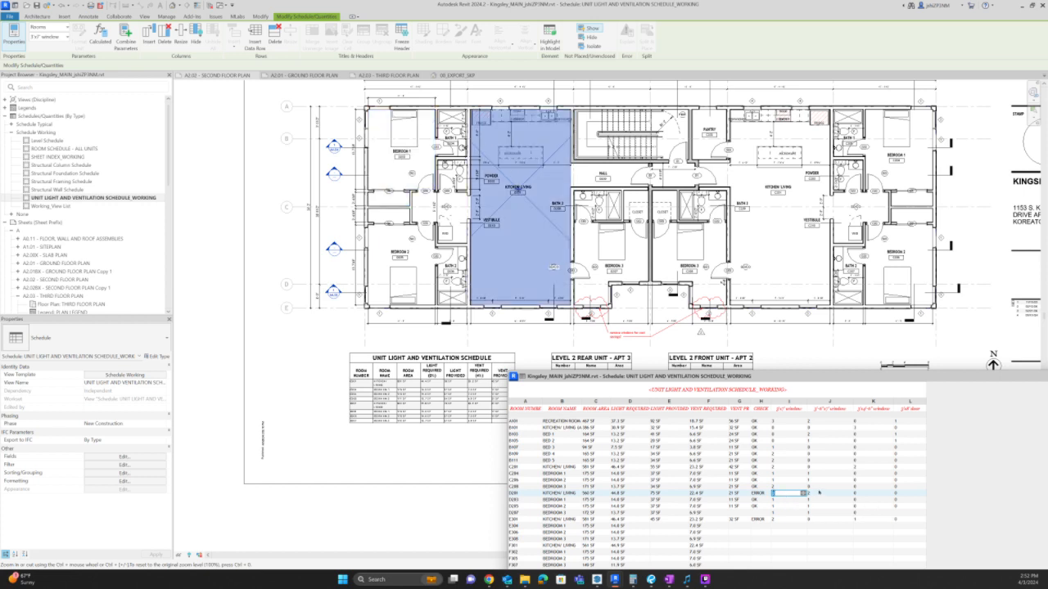
click(777, 467)
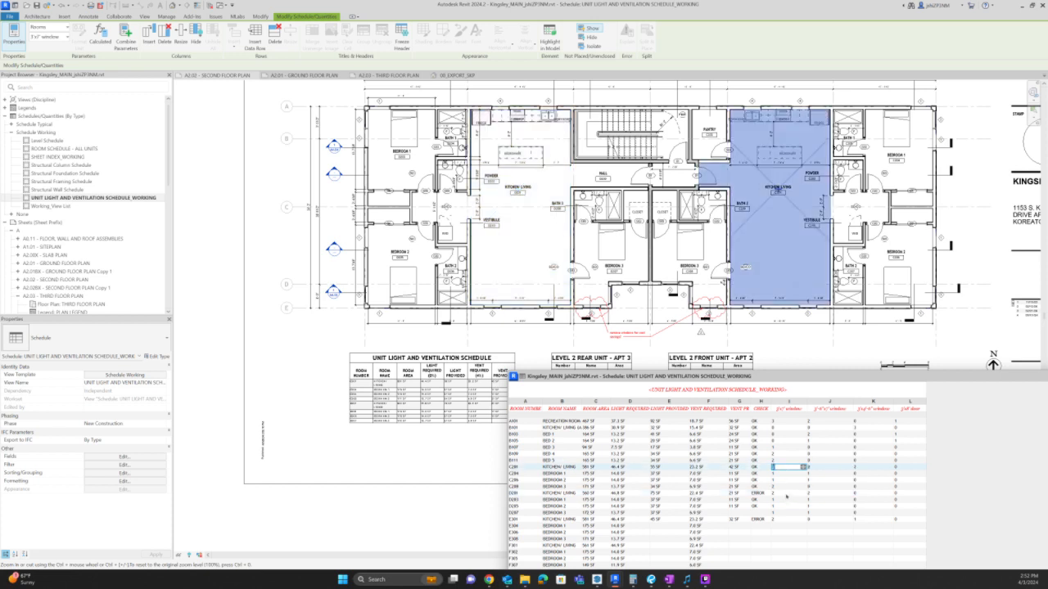
click(785, 493)
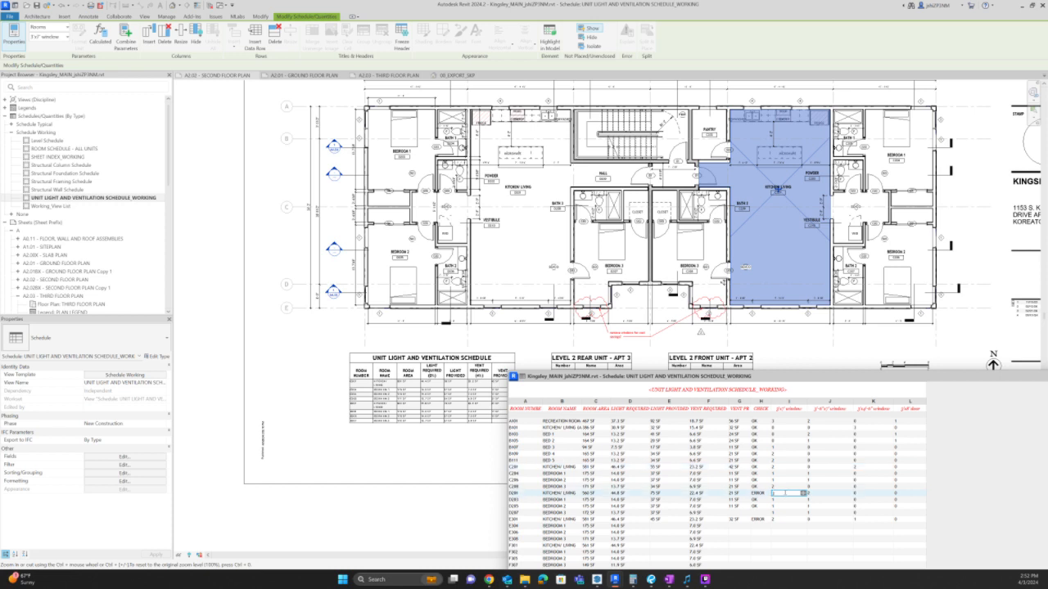
click(789, 506)
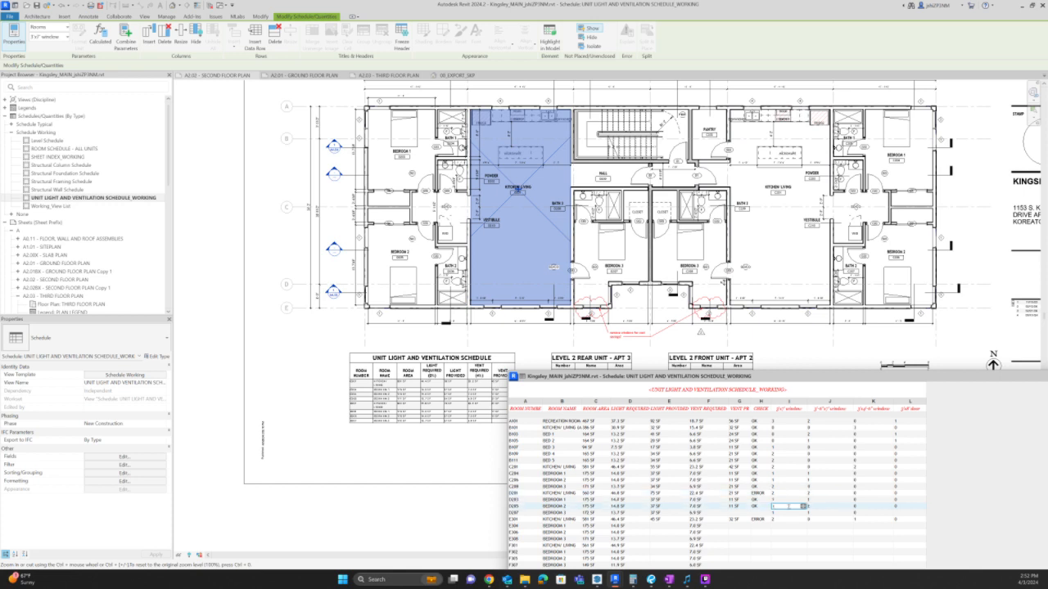
click(789, 499)
click(788, 493)
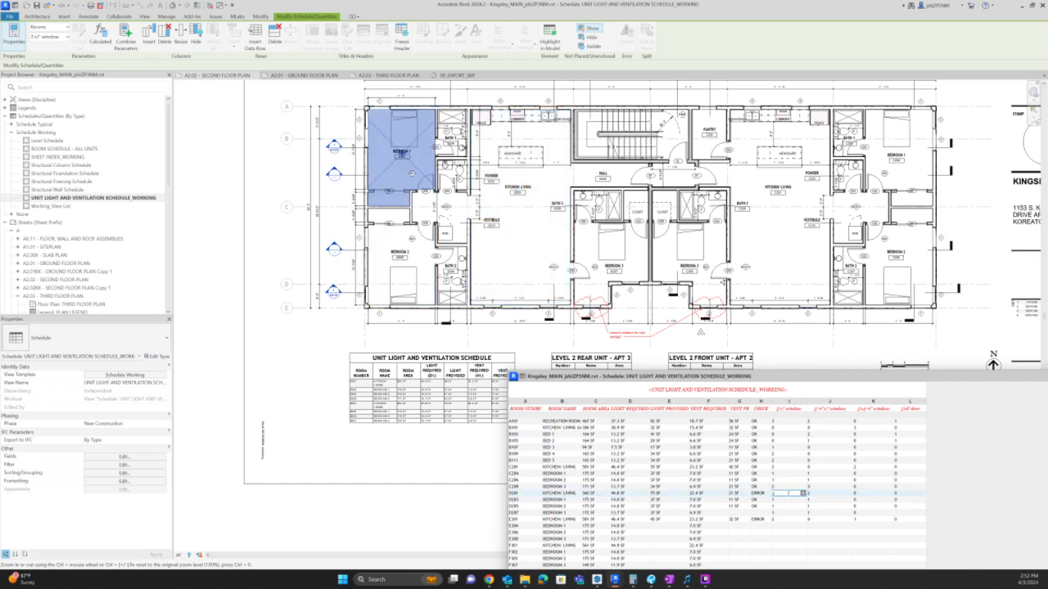
click(788, 468)
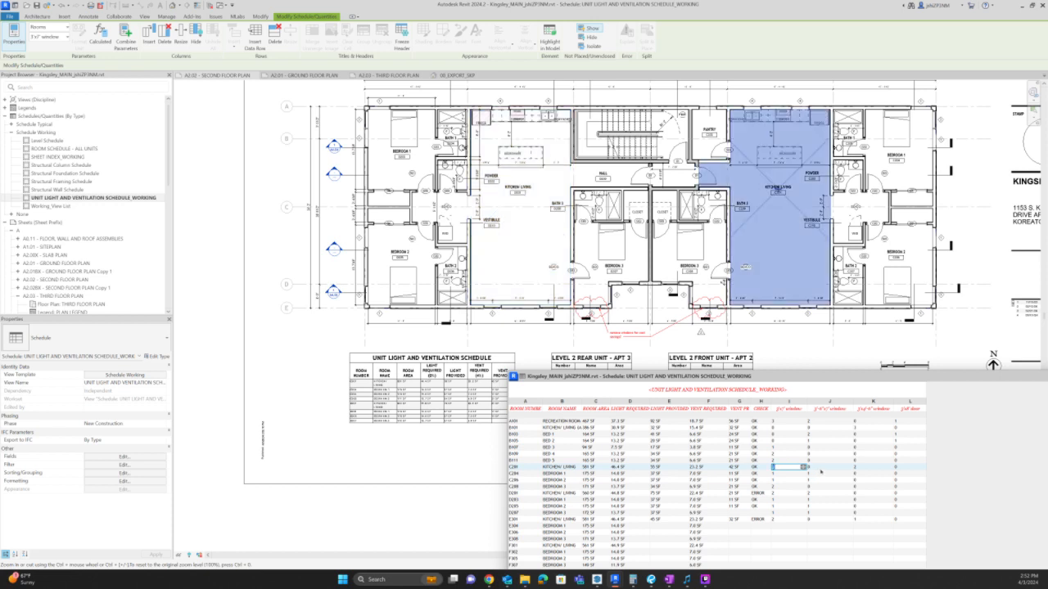
click(879, 469)
click(856, 494)
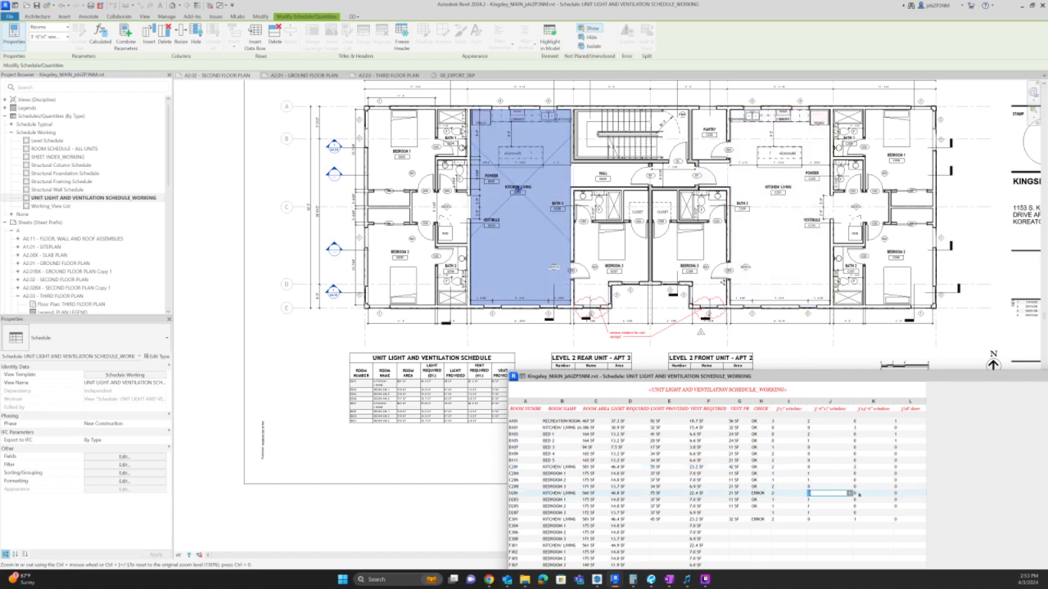
text(0)
click(873, 493)
text(2)
- Correct the window counts of the D-unit's Bedroom 3 D207 to 2 in column I and 0 in column J
click(849, 513)
text(2)
click(839, 533)
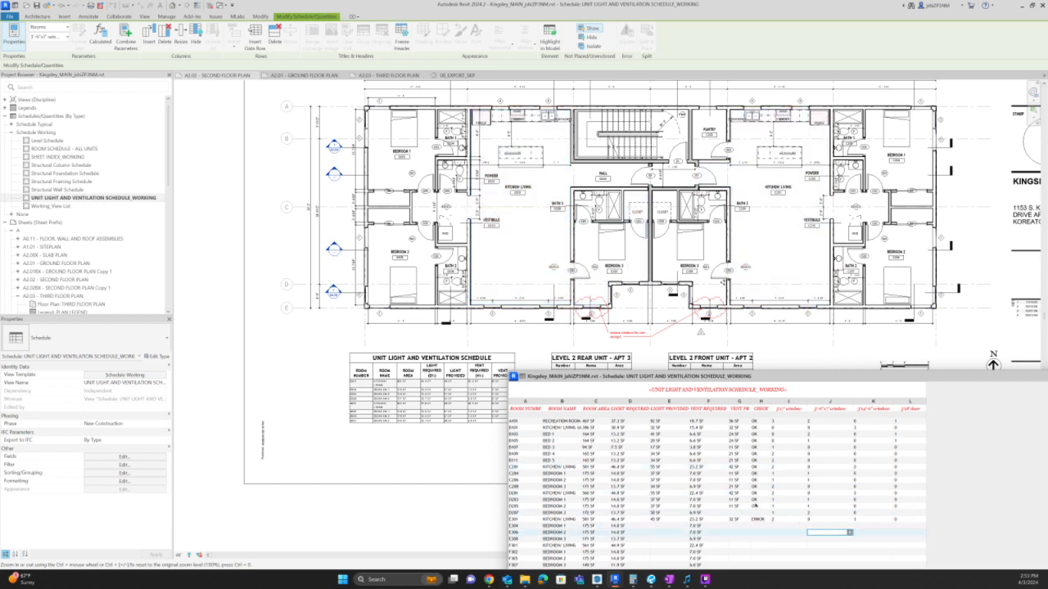
click(738, 513)
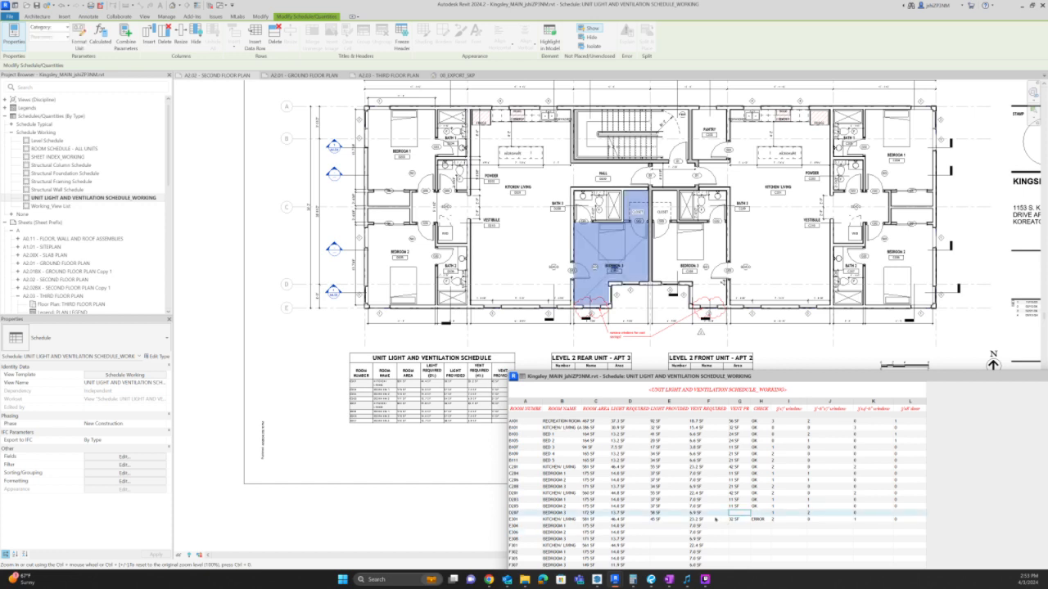
click(782, 515)
text(2)
click(822, 515)
text(0)
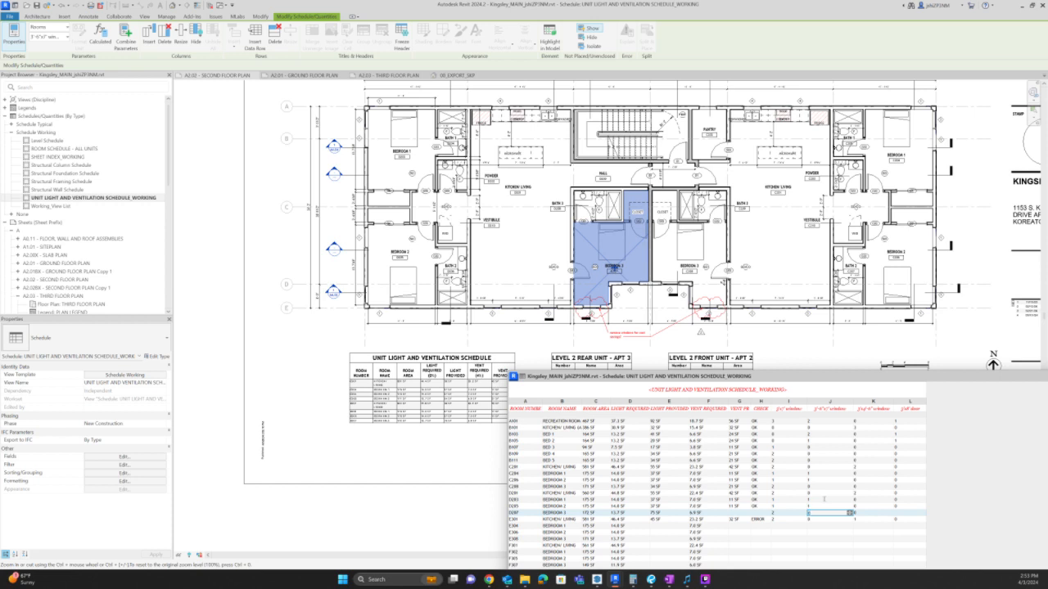
- Enter 0 doors for the D-unit's Bedroom 3 D207 and check the light and ventilation schedule on the second floor sheet
click(823, 499)
click(891, 513)
text(0)
click(824, 494)
click(714, 513)
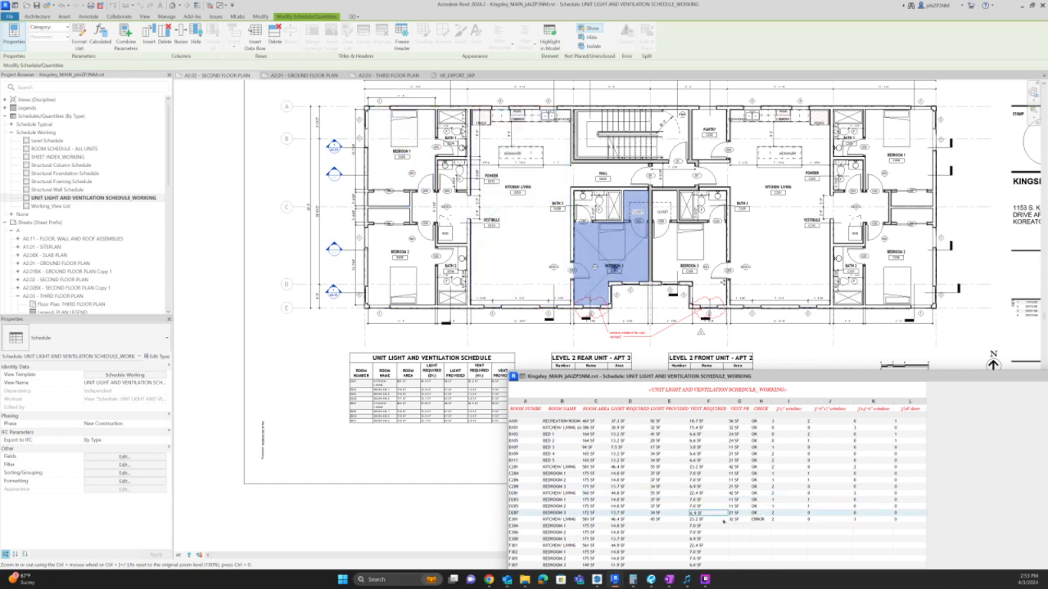
scroll(449, 427, up, 5)
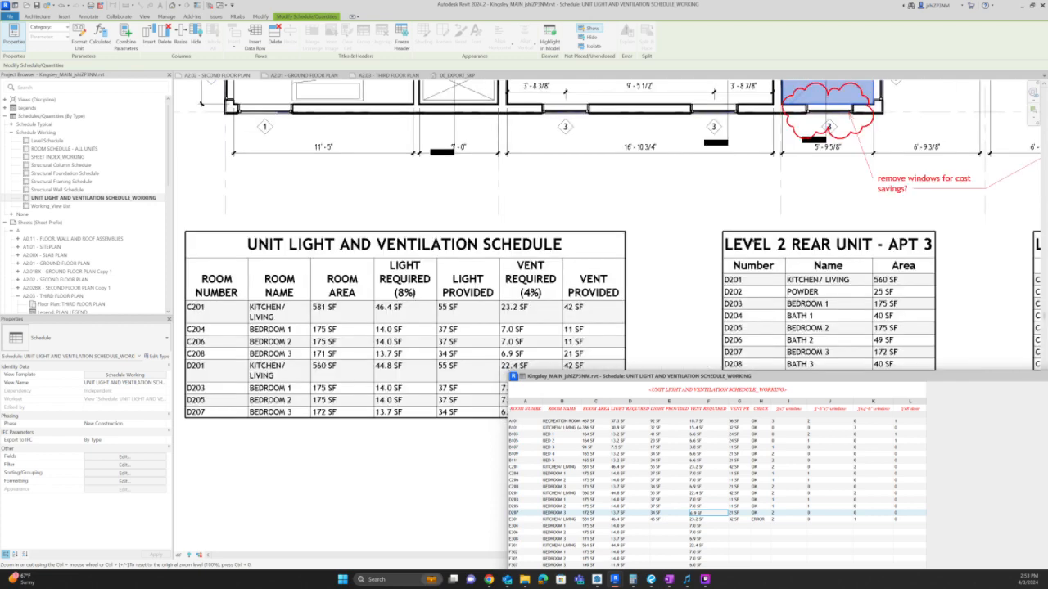
scroll(654, 270, down, 2)
scroll(573, 360, up, 1)
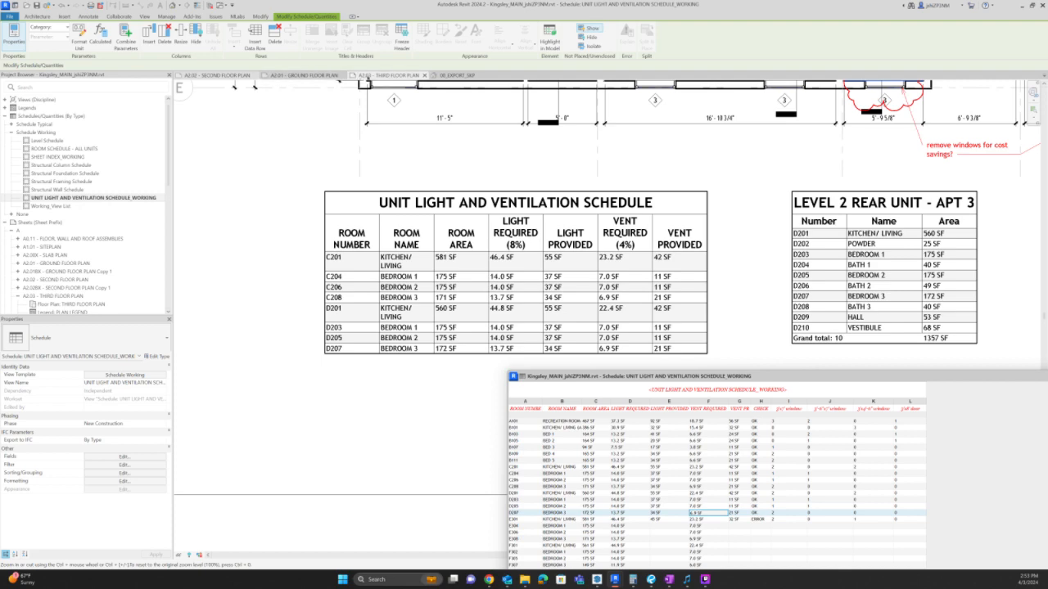
- Open sheet A2.03 - THIRD FLOOR PLAN and reposition the working schedule window to show all its rows
click(360, 74)
scroll(356, 384, down, 2)
scroll(356, 385, up, 3)
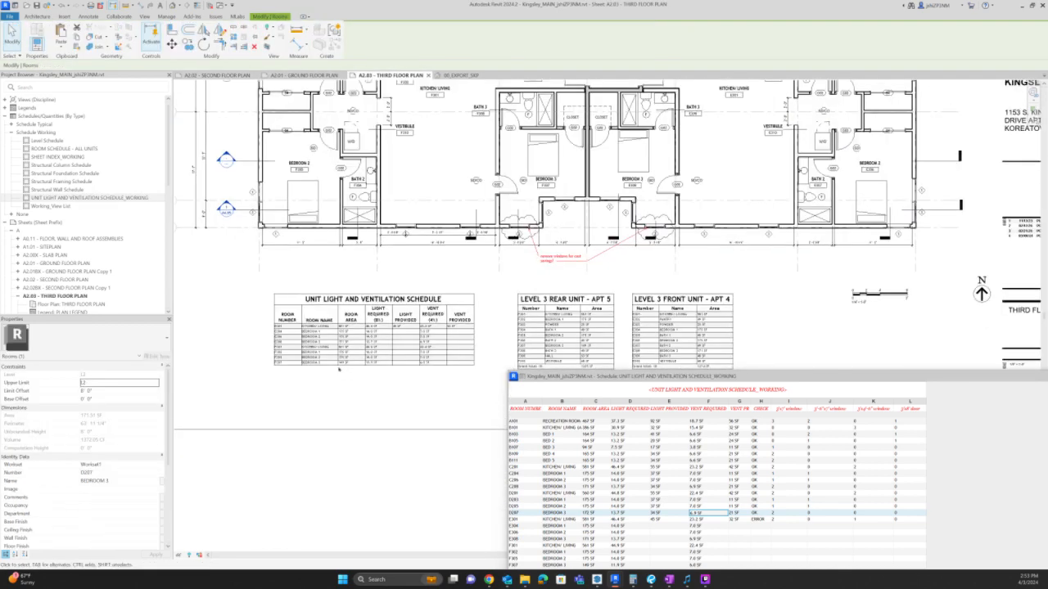
scroll(401, 360, down, 2)
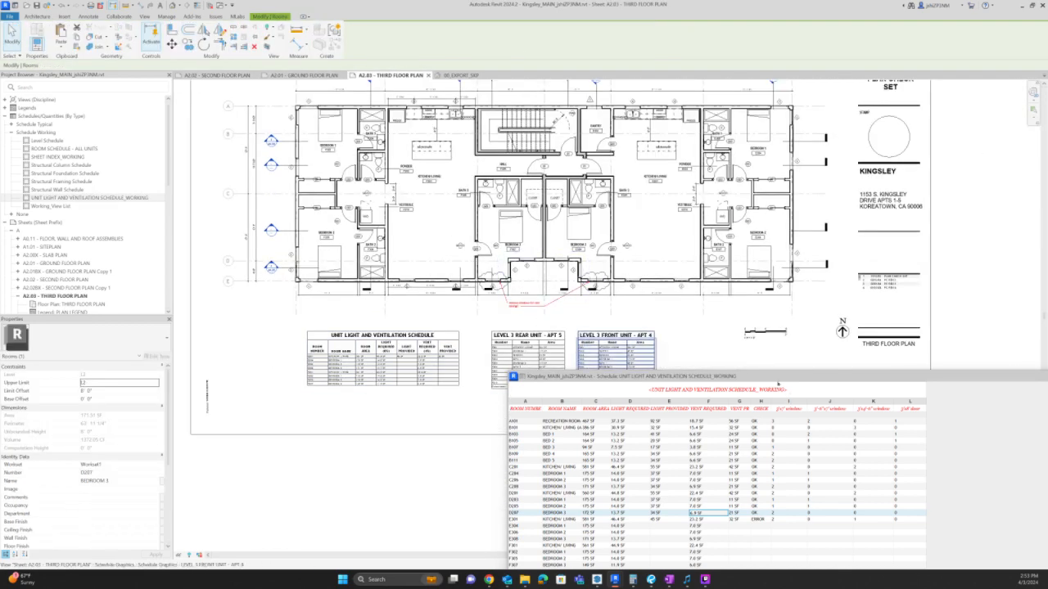
drag(779, 376, 720, 267)
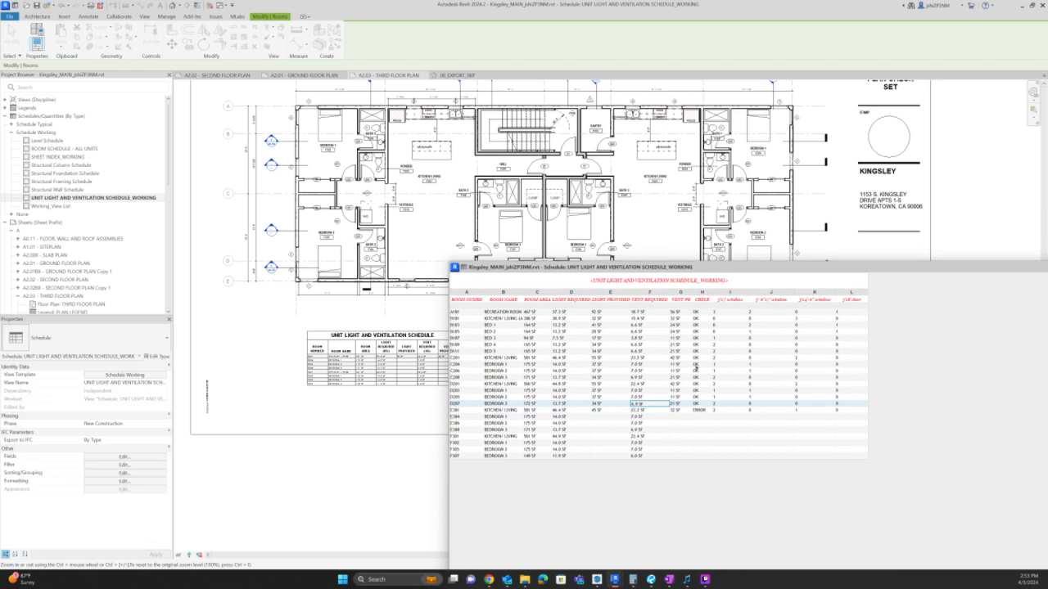
drag(715, 365, 735, 409)
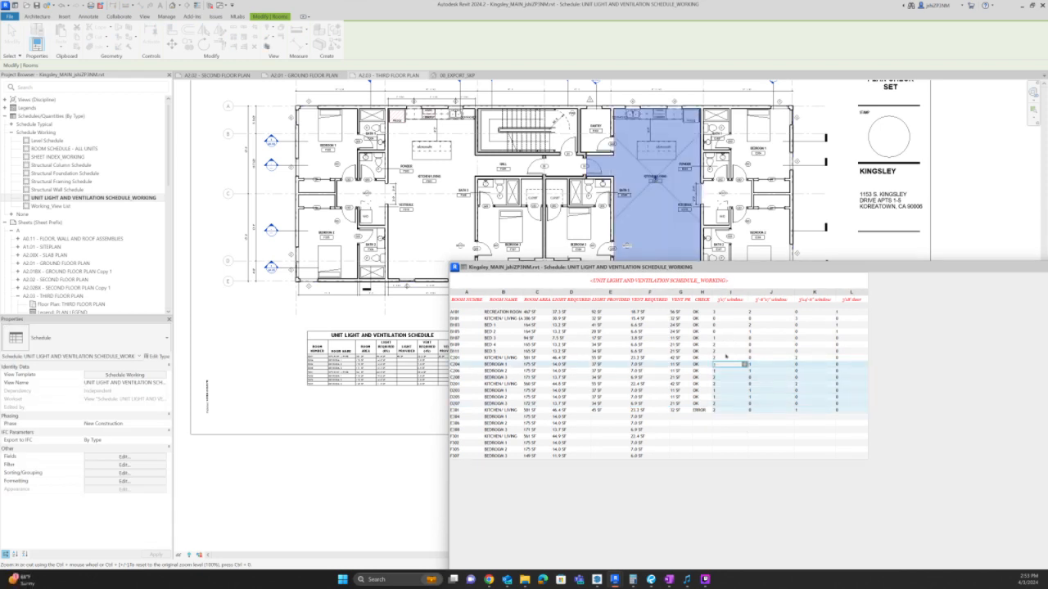
drag(737, 357, 849, 415)
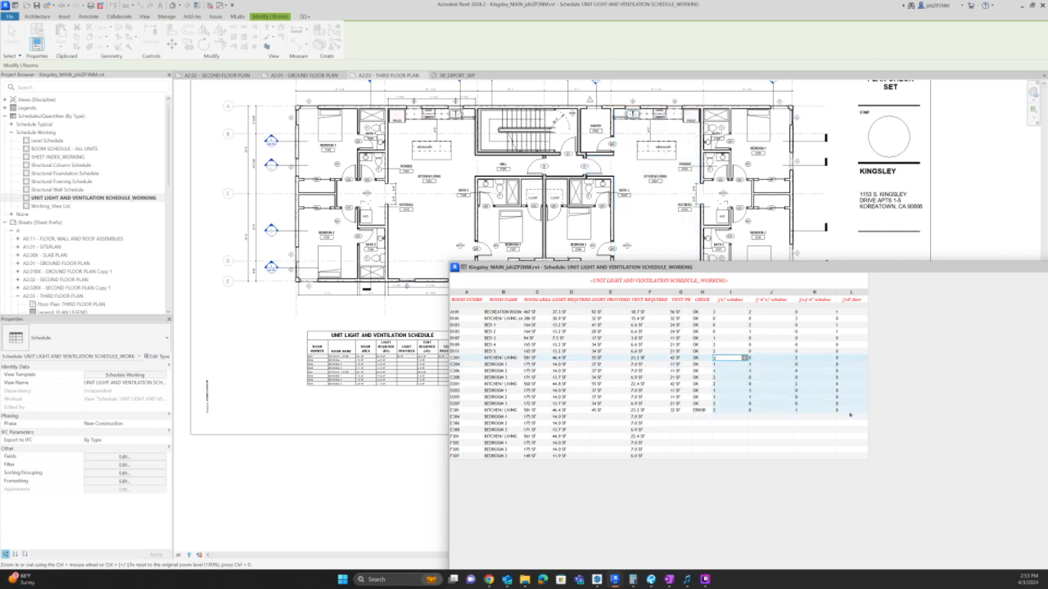
drag(850, 415, 851, 406)
click(736, 411)
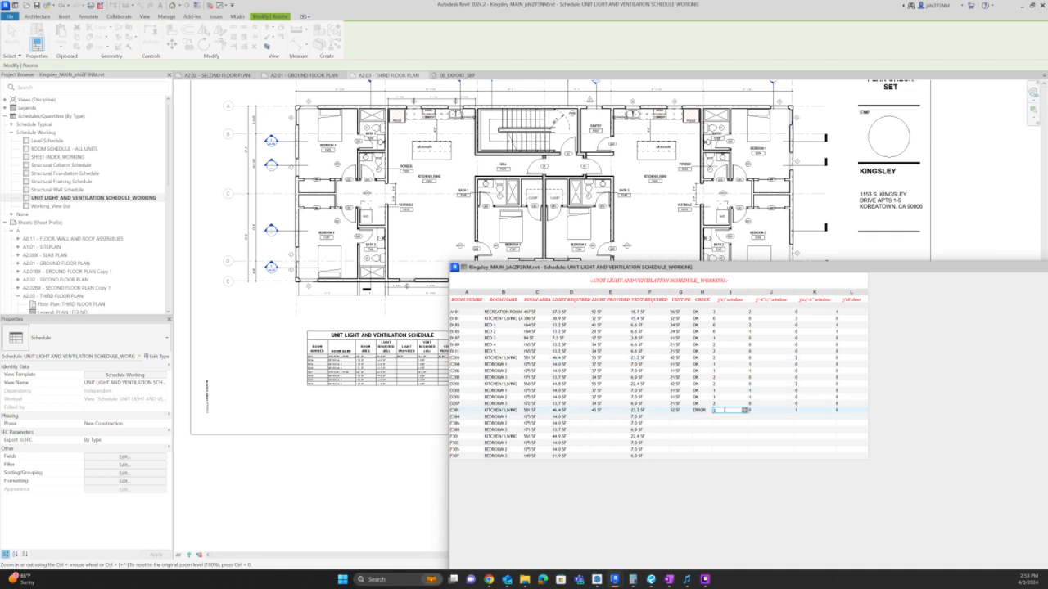
key(ctrl+a)
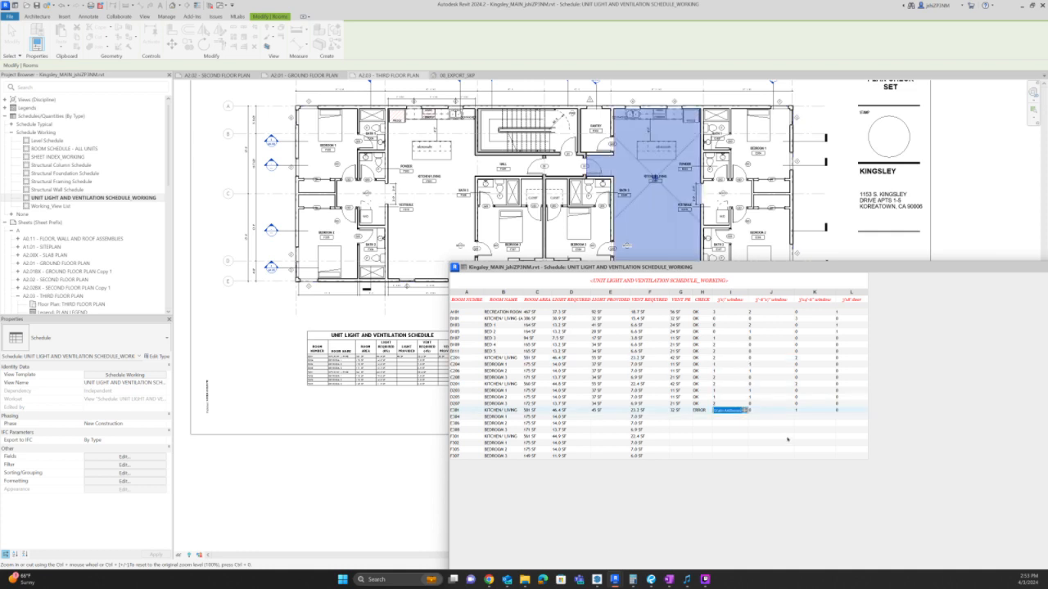
key(BackSpace)
click(732, 360)
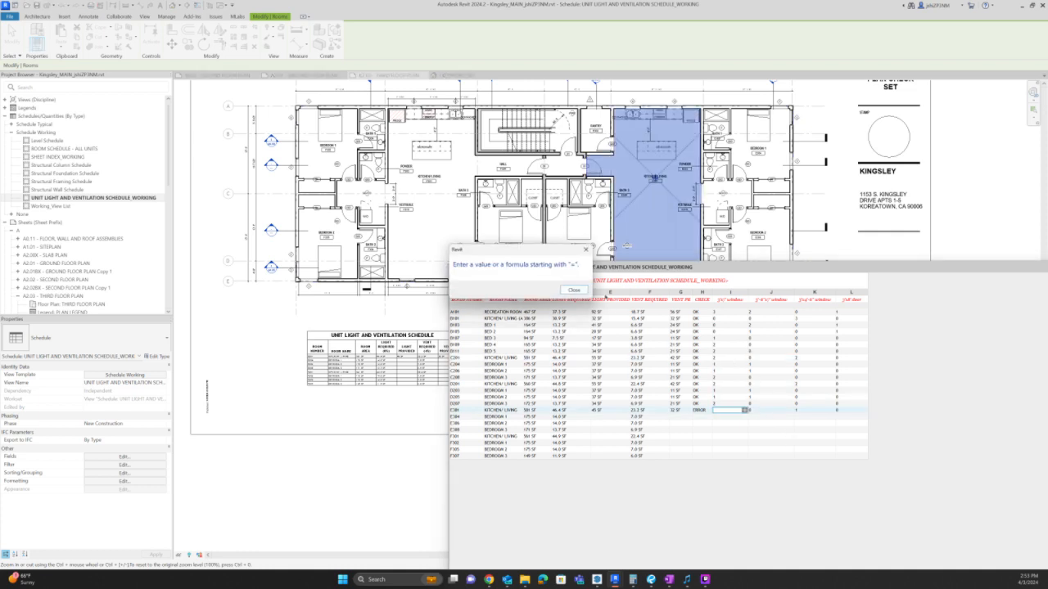
click(574, 291)
click(726, 419)
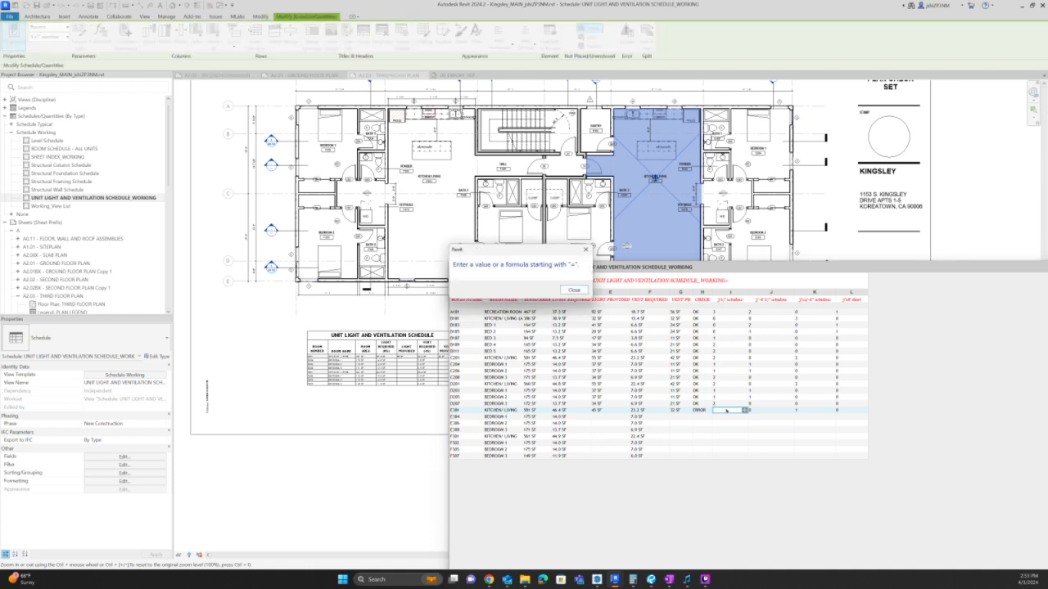
key(Escape)
- Set the window counts of the kitchen/living room E301 to 2 in column I, 0 in column J and 2 in column K
text(2)
click(778, 412)
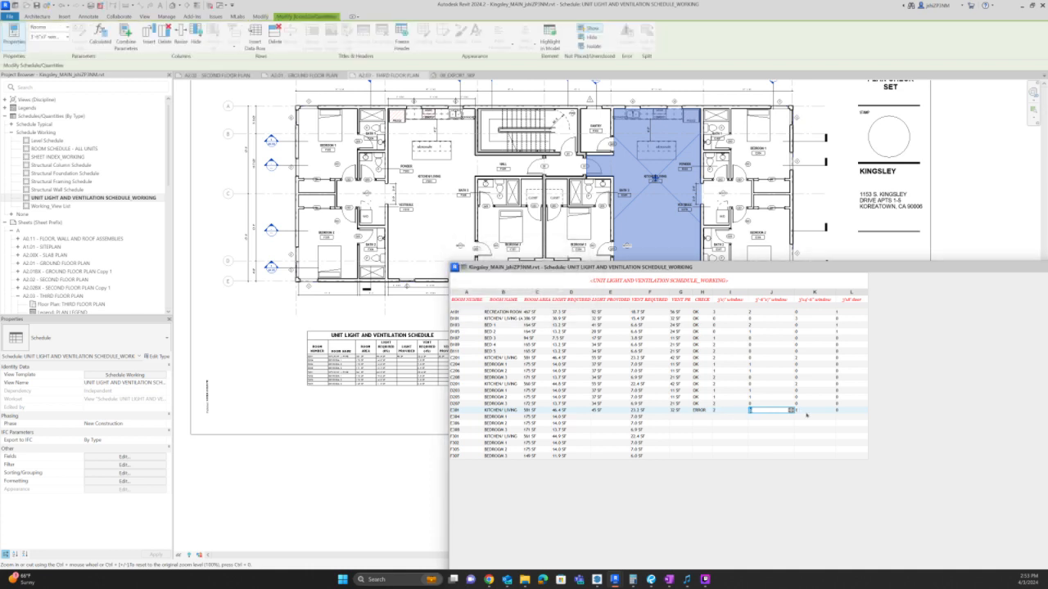
click(852, 417)
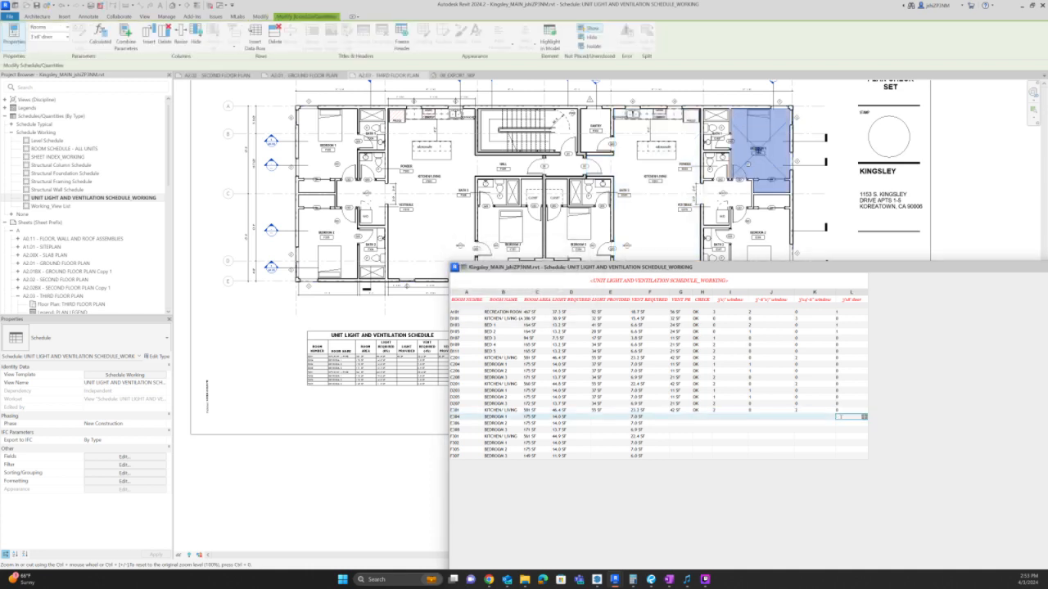
- Set the counts of the kitchen/living room F301 to 2 in columns I and K and 0 in columns J and L
click(726, 432)
click(726, 437)
text(2)
click(786, 438)
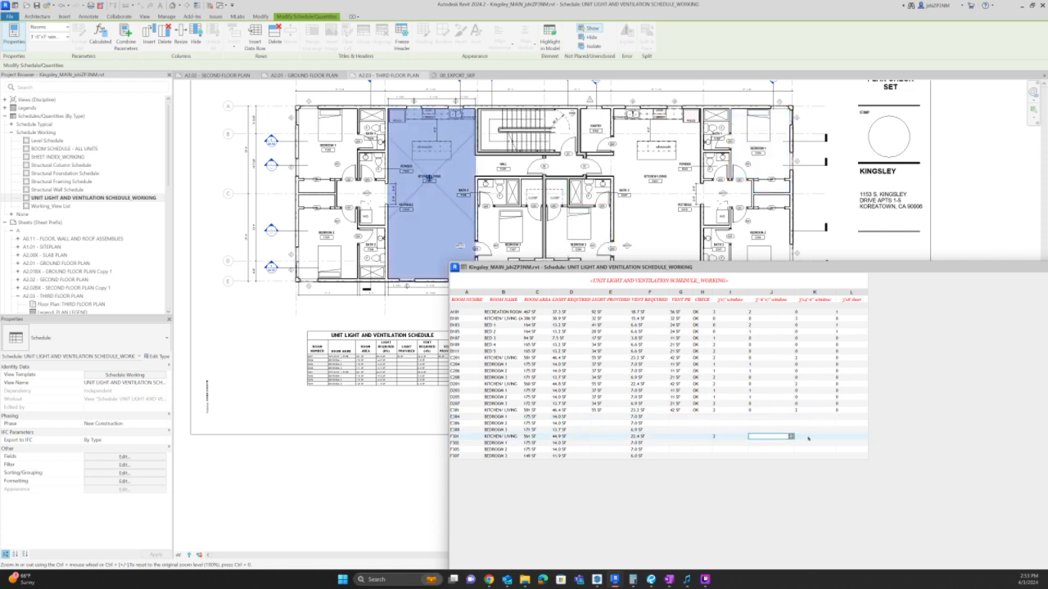
text(0)
click(810, 438)
text(2)
click(850, 438)
- Enter 0 doors in column L for the third-floor bedrooms E304, E306, E308, F302, F305 and F307
click(845, 450)
text(0)
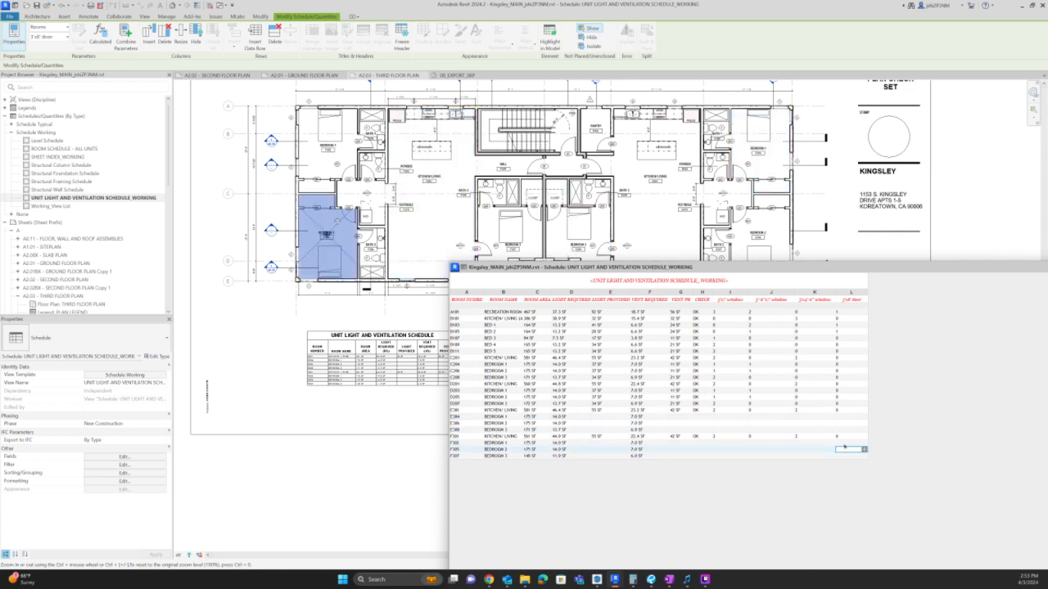
click(844, 444)
text(0)
click(843, 424)
text(0)
click(844, 417)
text(0)
click(842, 430)
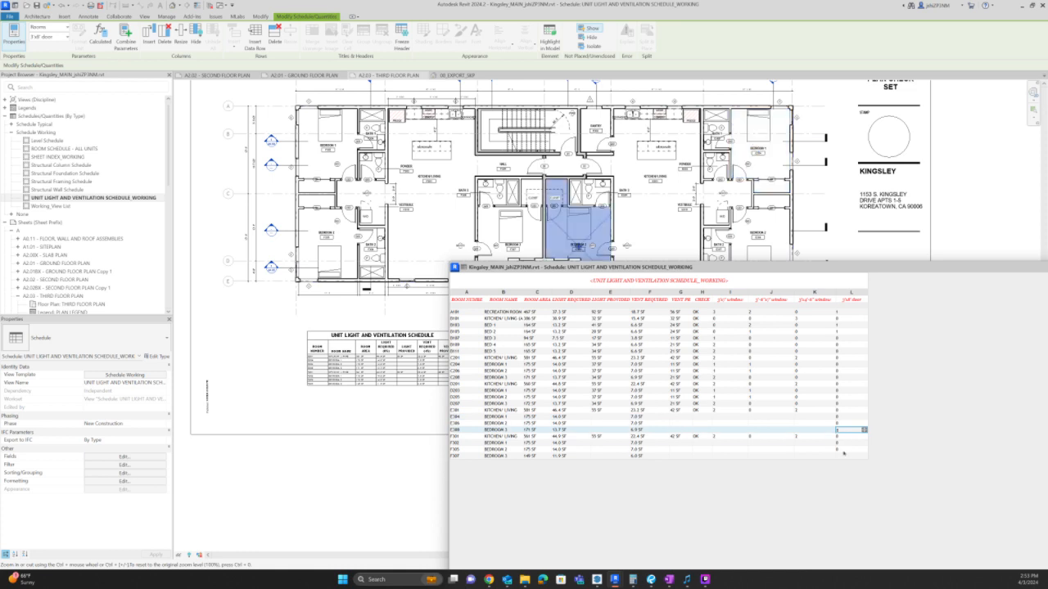
click(844, 456)
- Move the schedule window clear of the floor plan and enter 2 in column I for both third-floor Bedroom 3 rows, F307 and E308
click(771, 456)
click(721, 404)
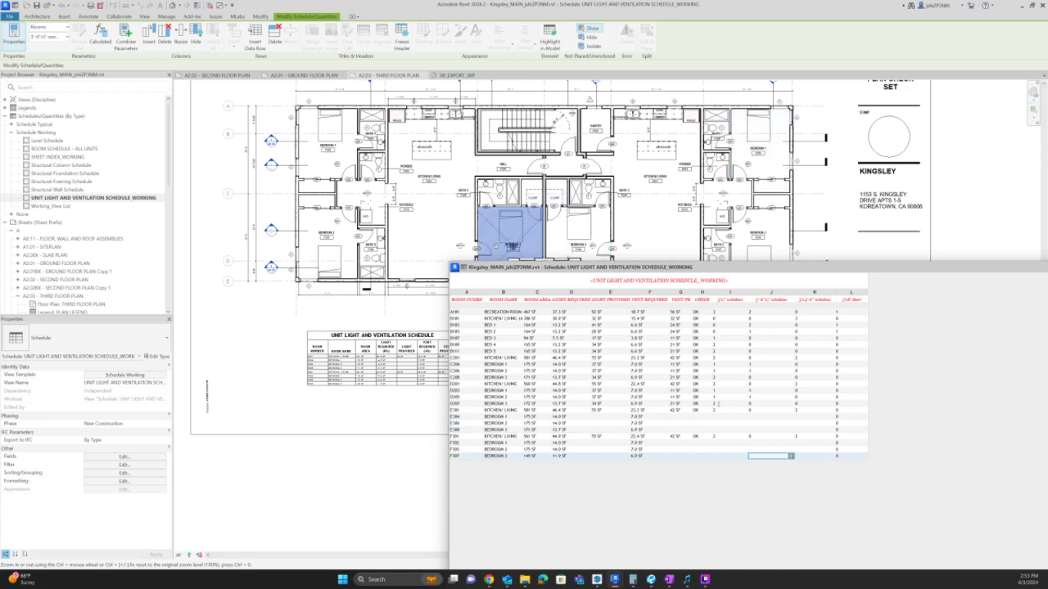
drag(690, 267, 655, 310)
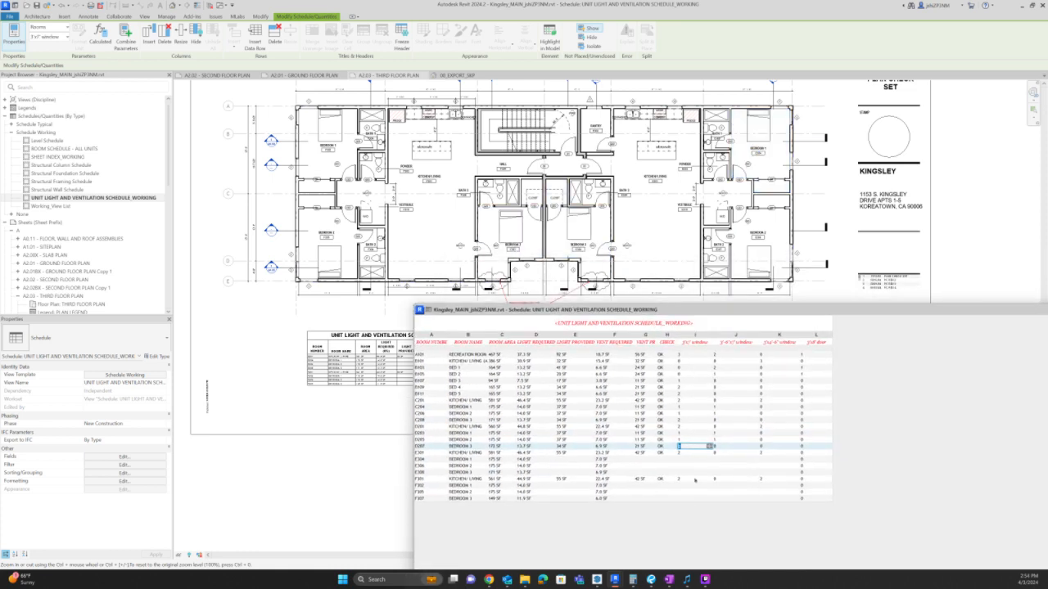
click(692, 499)
click(691, 485)
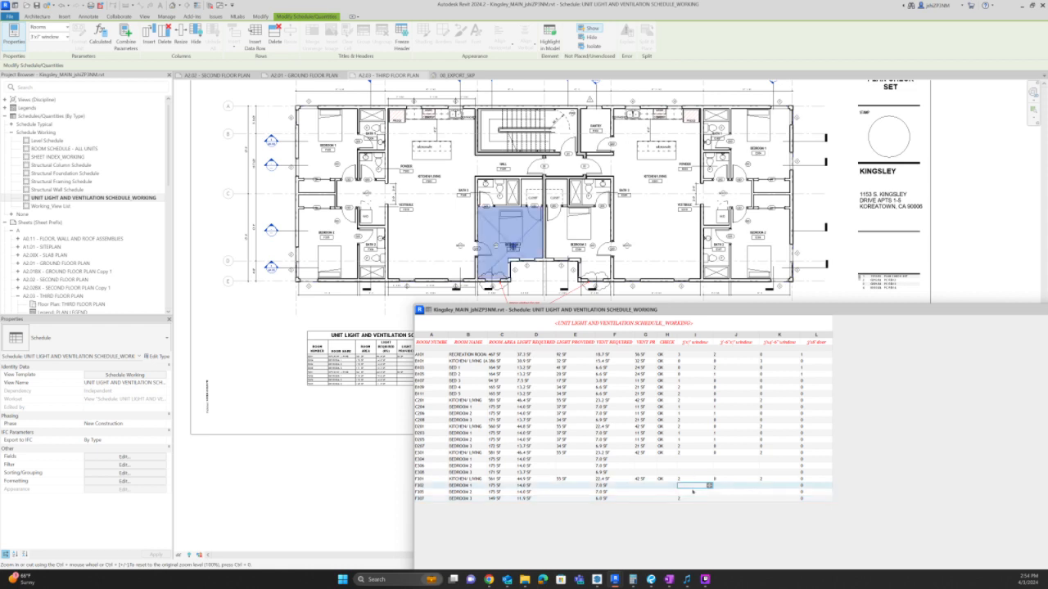
click(692, 492)
click(690, 467)
click(692, 472)
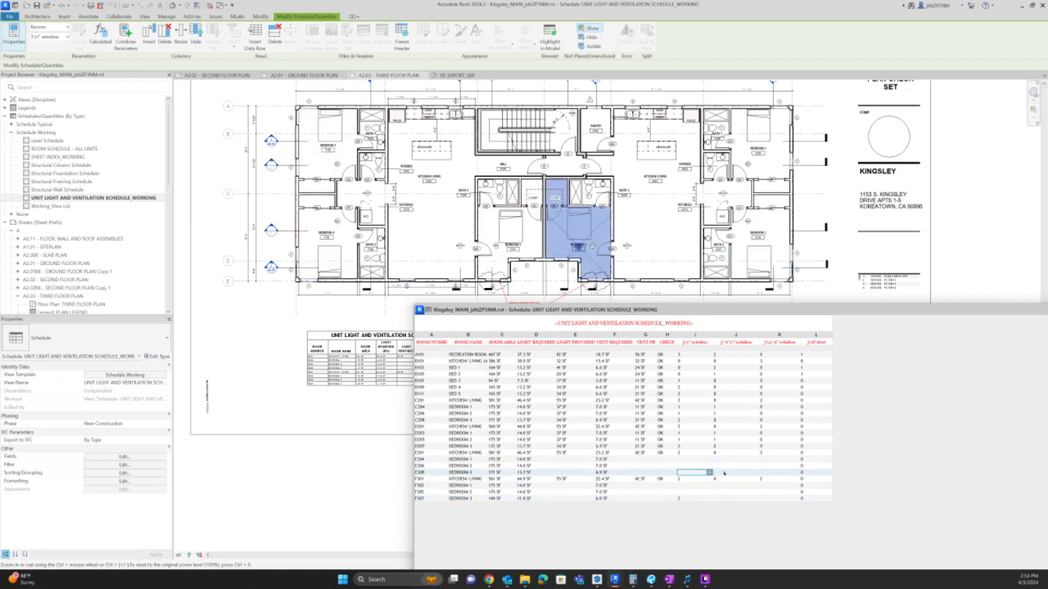
- Enter 0 in columns J and K for the third-floor Bedroom 3 rows E308 and F307
click(732, 473)
text(0)
click(771, 473)
text(0)
click(765, 497)
text(0)
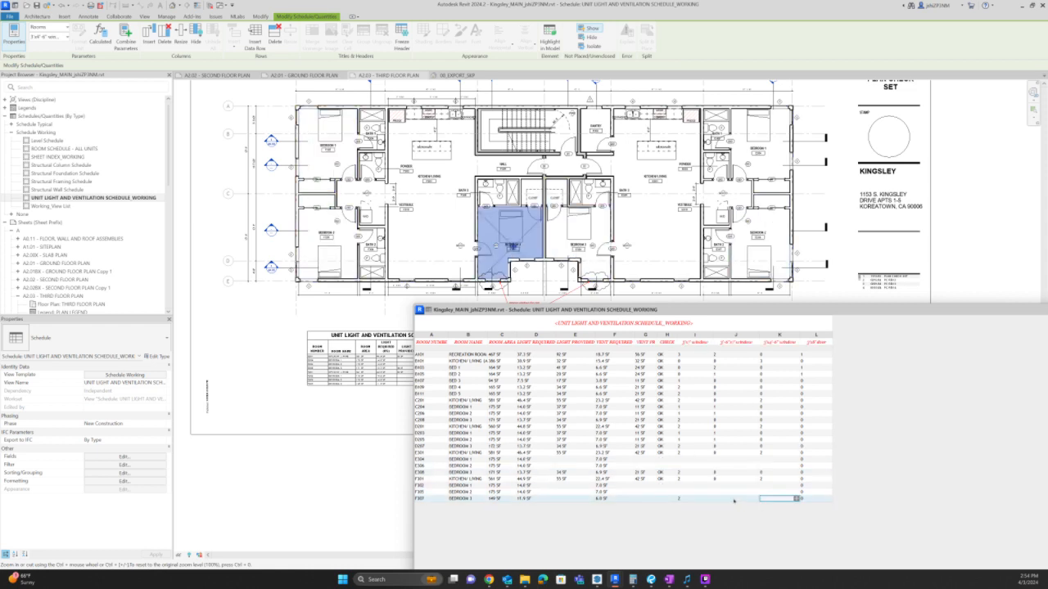
click(734, 499)
text(0)
click(740, 480)
- Set the window counts of the F-unit's bedrooms F302 and F305 to 1 in columns I and J and 0 in column K
click(705, 487)
text(1)
click(725, 487)
text(1)
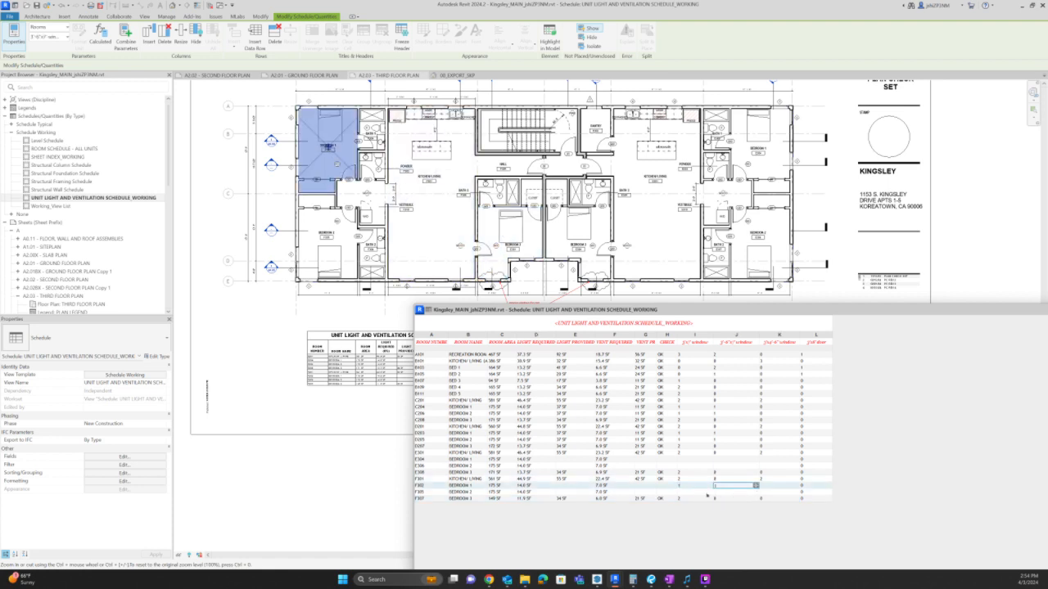
click(717, 492)
text(1)
click(703, 493)
text(1)
click(780, 491)
text(0)
click(777, 485)
text(0)
- Set the window counts of the E-unit's bedrooms E304 and E306 to 1 in columns I and J and 0 in column K
click(776, 464)
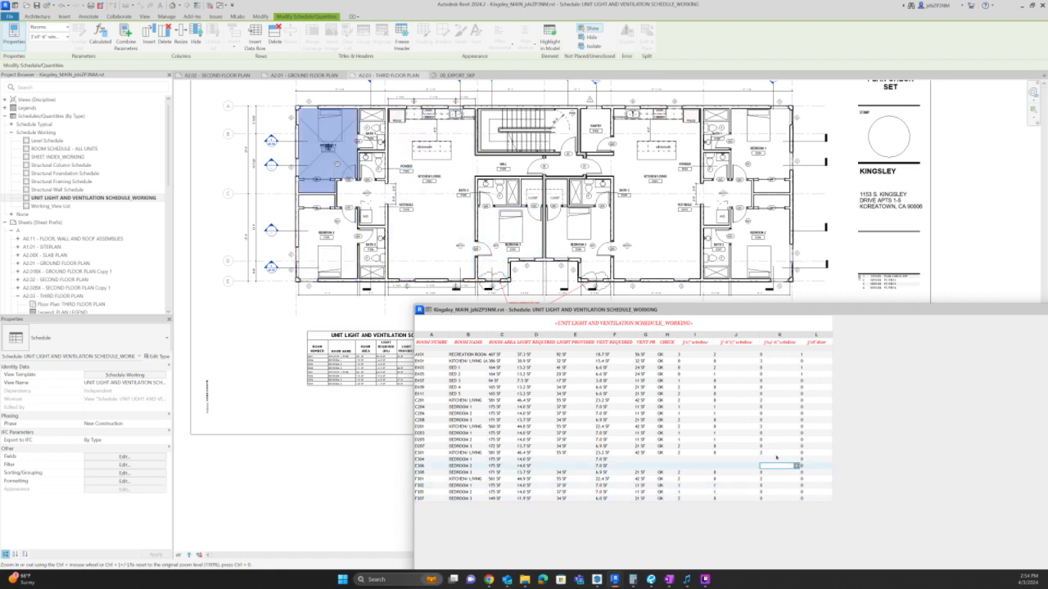
click(774, 456)
click(773, 459)
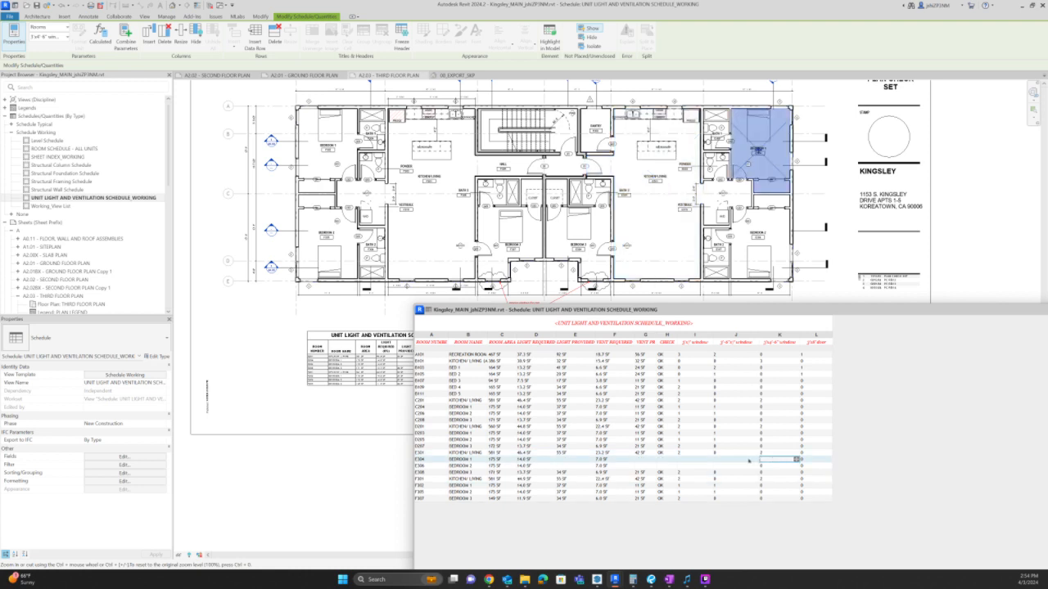
click(739, 461)
text(1)
click(733, 467)
text(1)
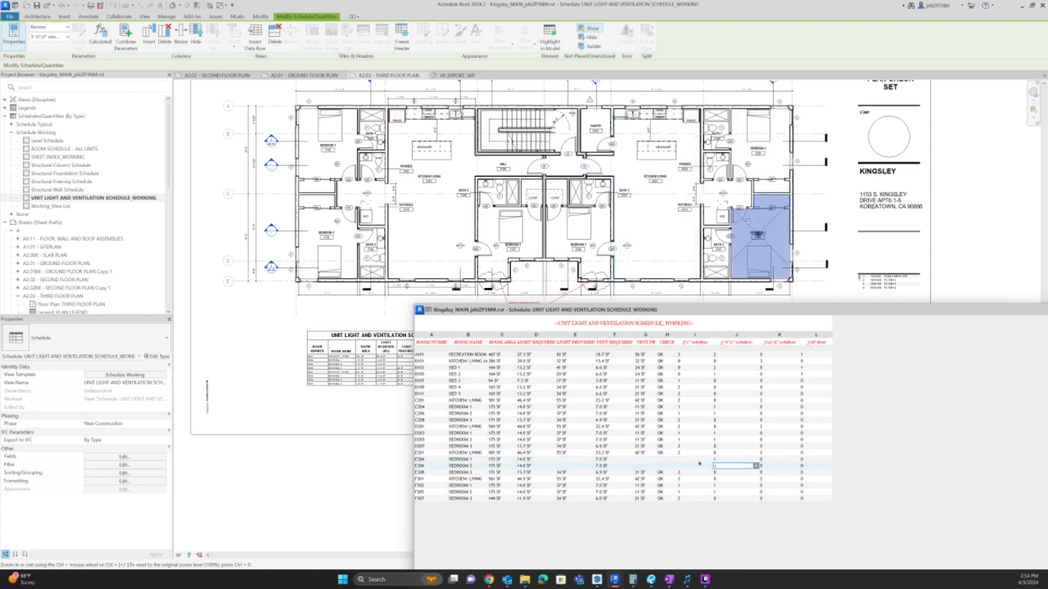
click(698, 460)
text(1)
click(699, 466)
text(1)
click(700, 452)
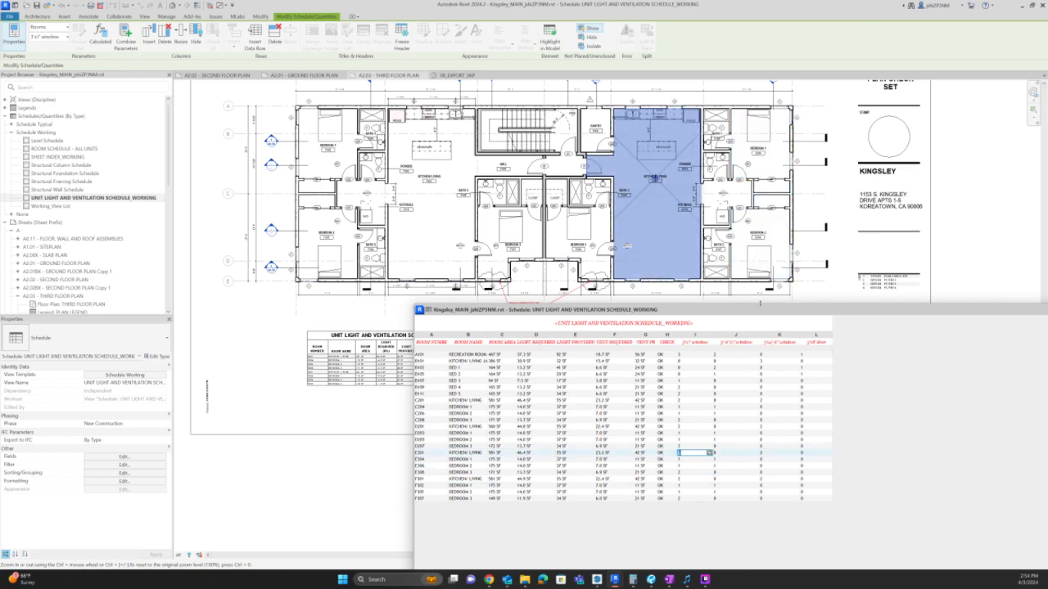
- Examine the light and ventilation schedule and unit room schedules on sheet A2.03, comparing them with the second floor sheet A2.02
drag(743, 311, 134, 391)
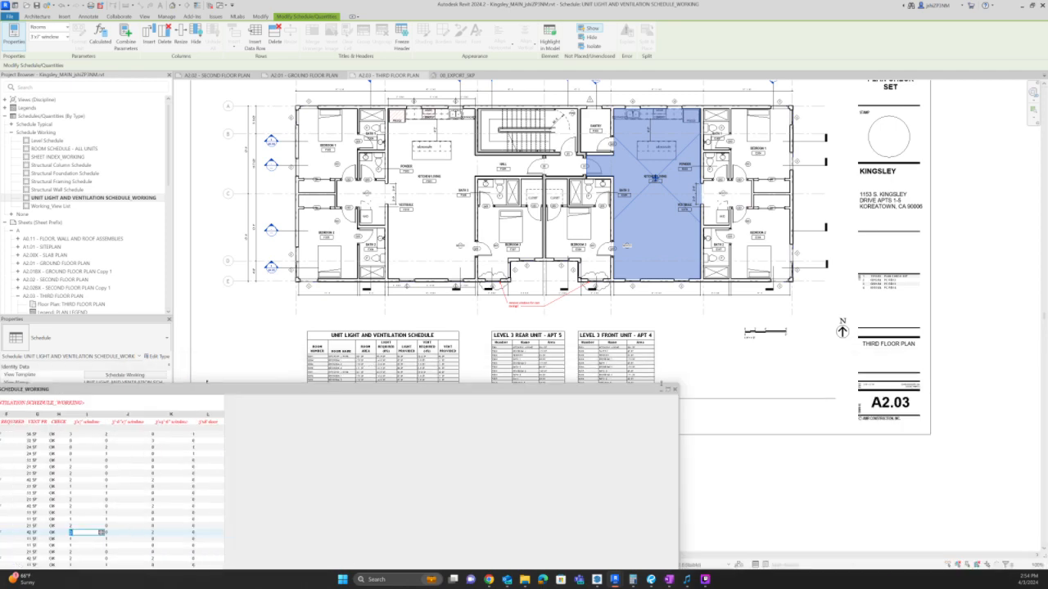
click(677, 465)
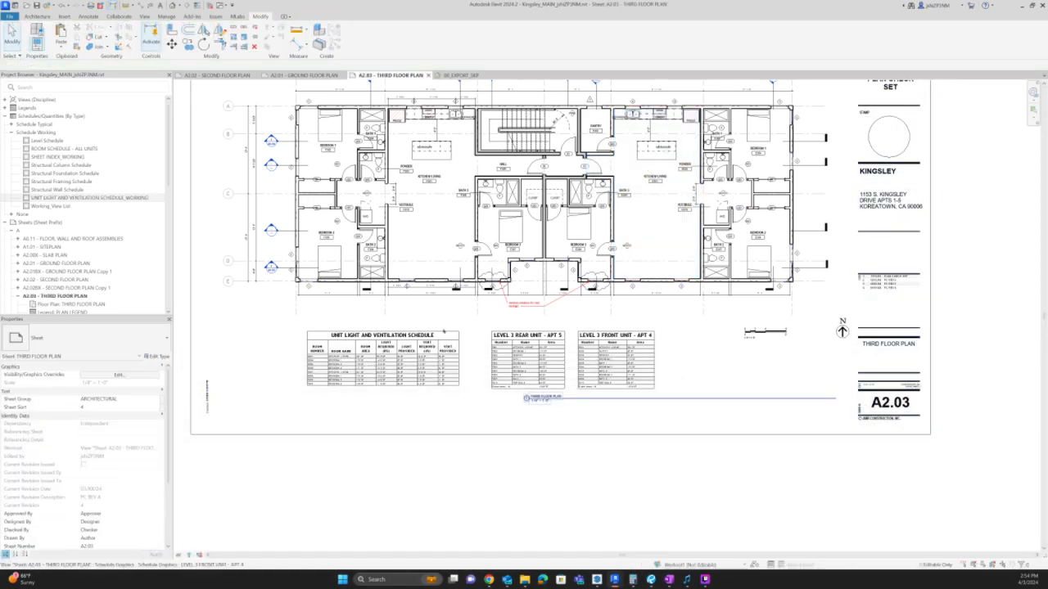
scroll(340, 348, up, 4)
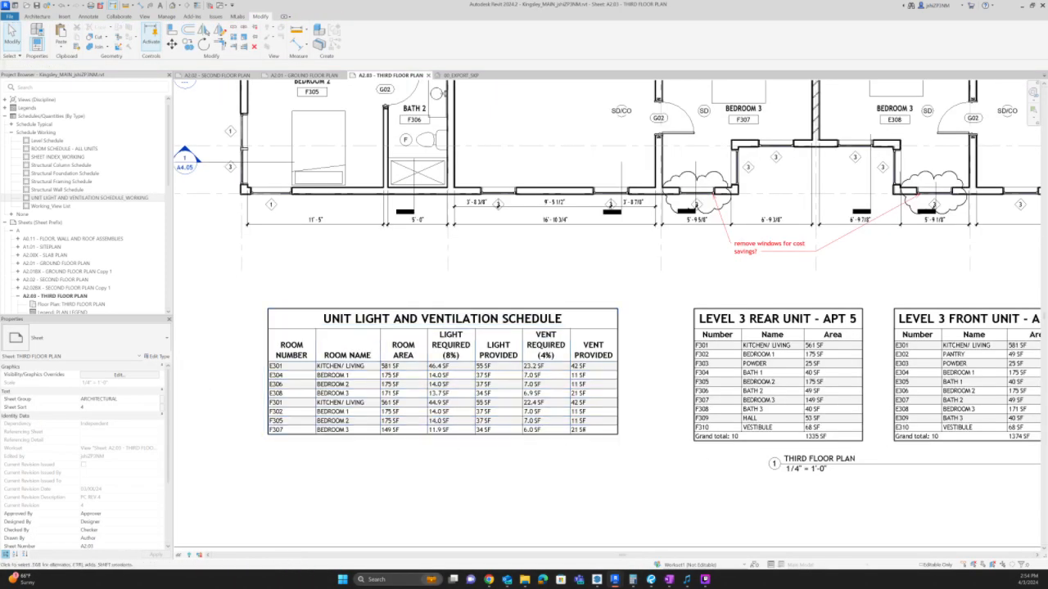
scroll(485, 374, up, 1)
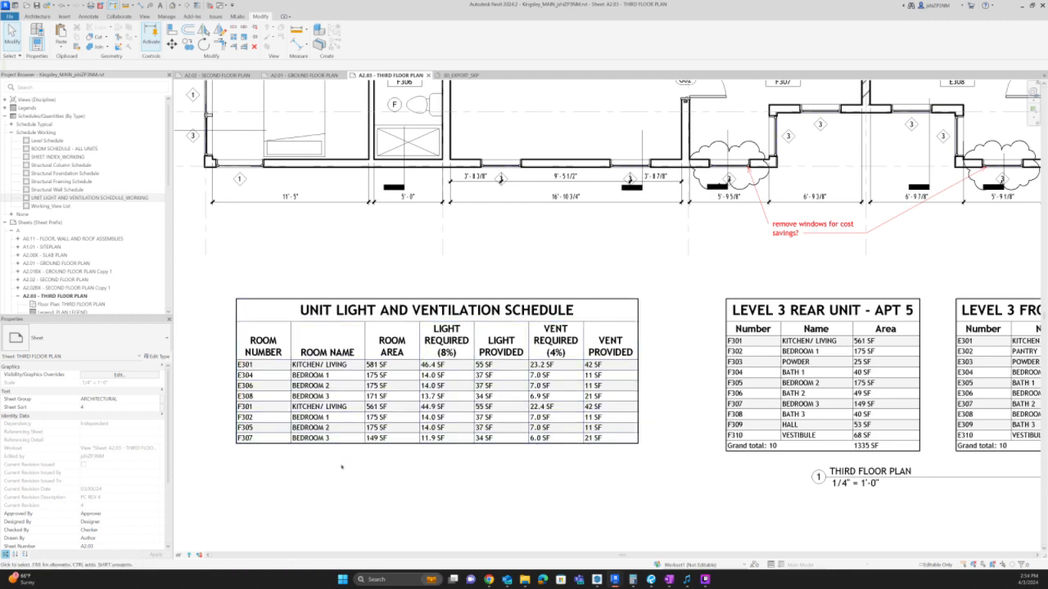
scroll(448, 446, down, 1)
middle_drag(792, 491, 577, 475)
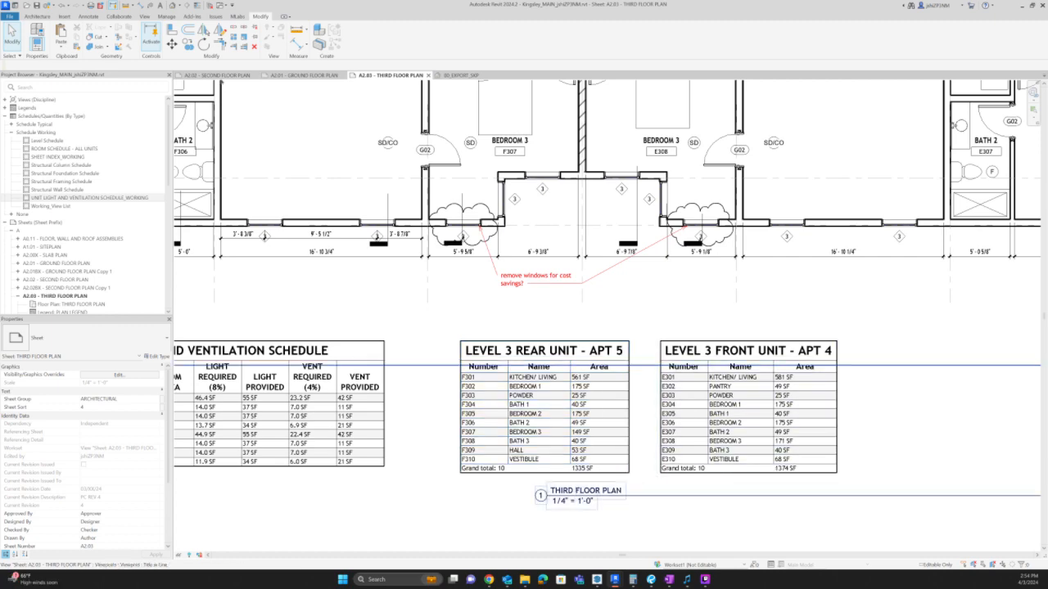
click(217, 75)
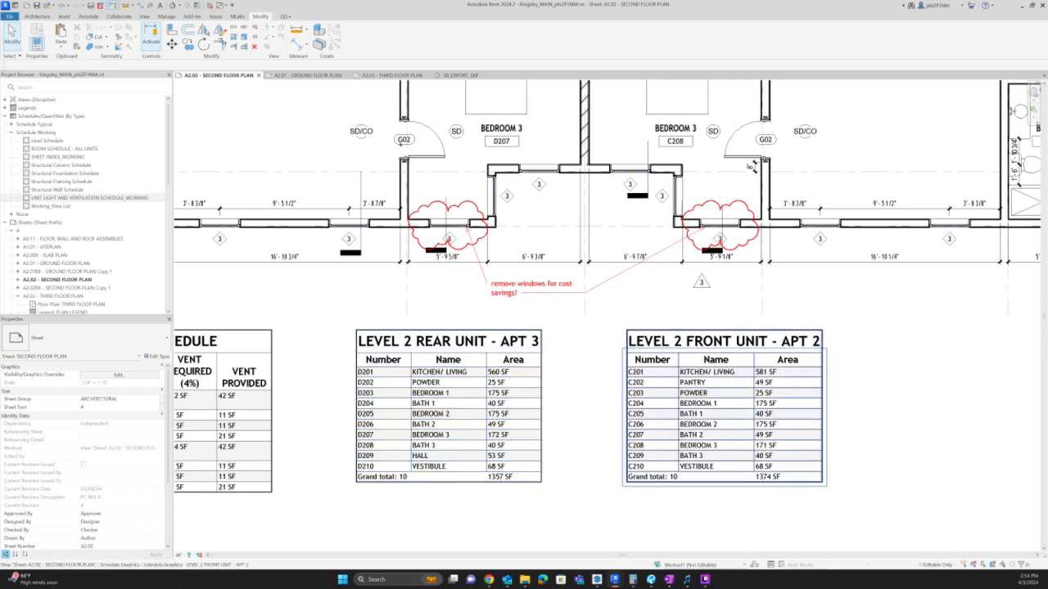
click(421, 75)
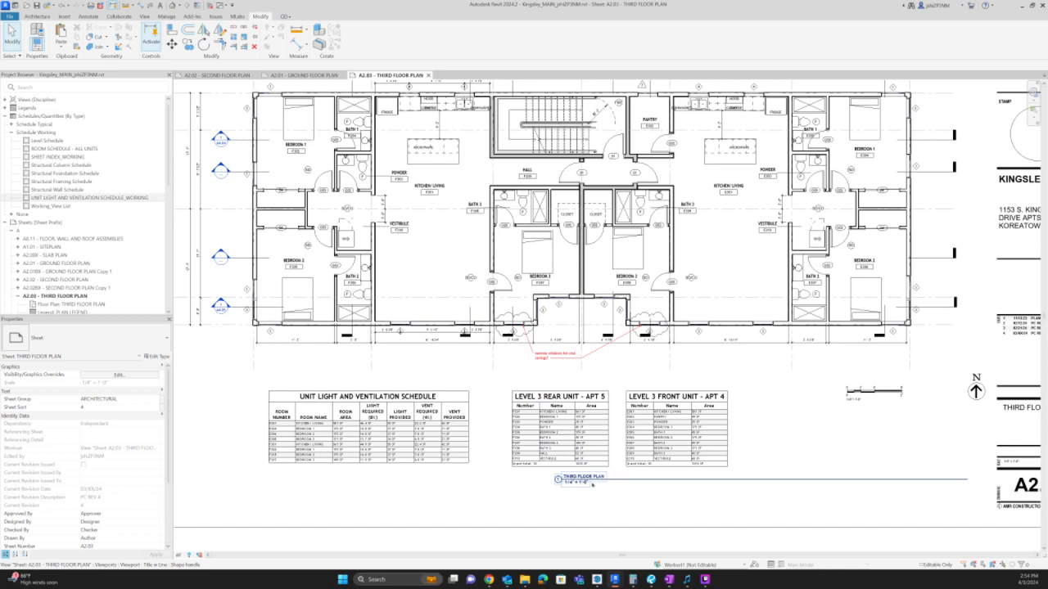
scroll(601, 454, down, 1)
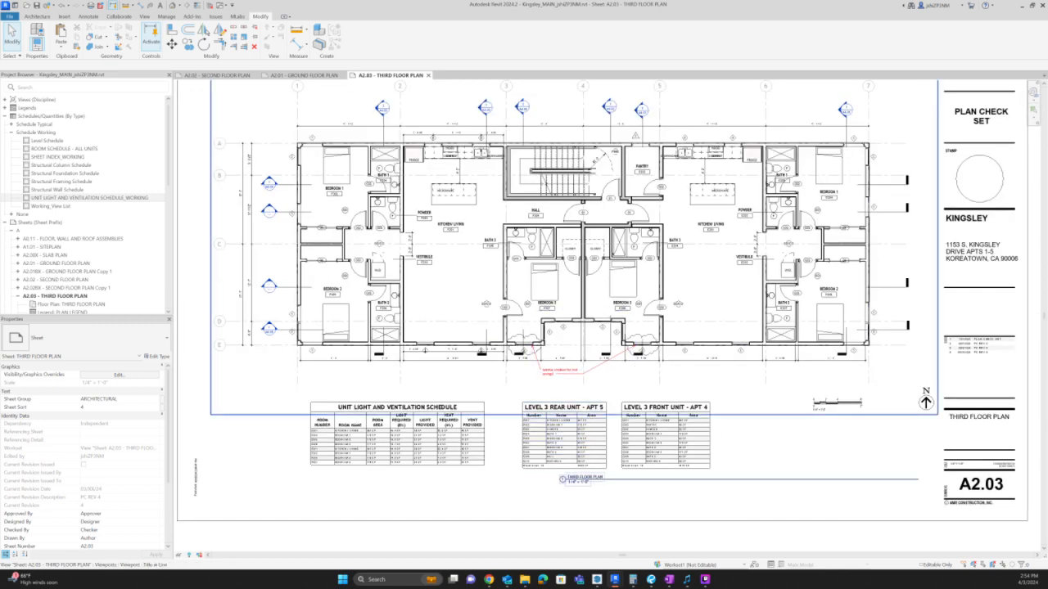
- Activate the third floor plan view on the sheet and filter a selection of the whole plan to Rooms only
double_click(258, 102)
drag(258, 101, 923, 435)
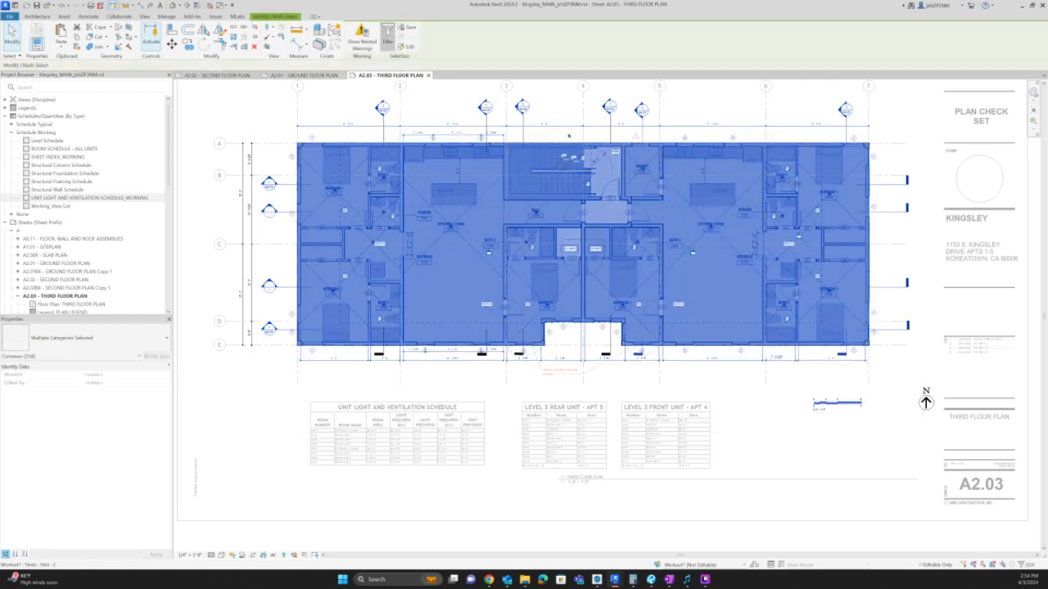
click(387, 36)
click(857, 40)
scroll(731, 90, down, 3)
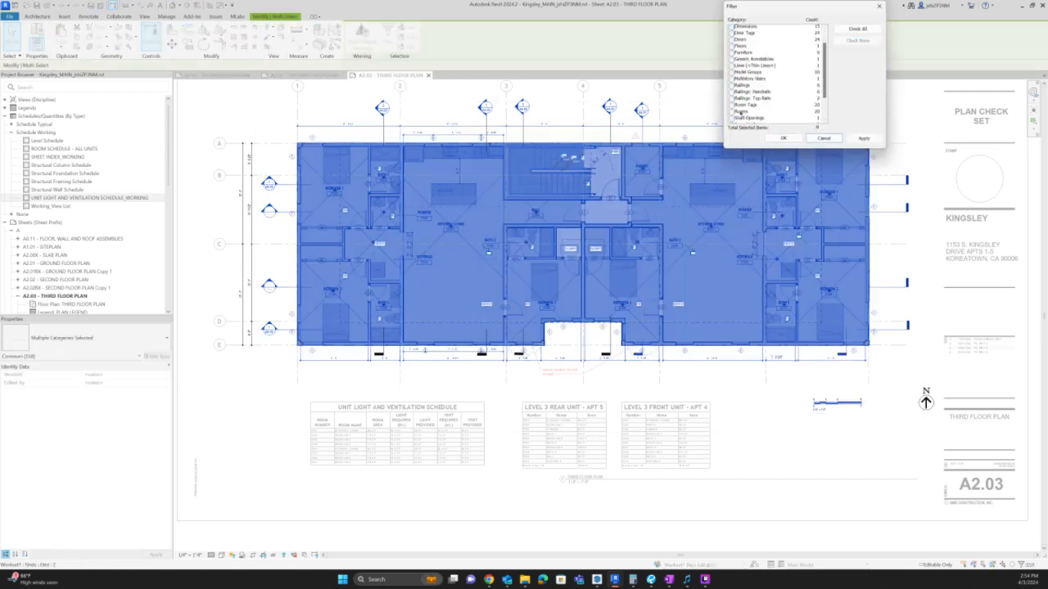
click(731, 66)
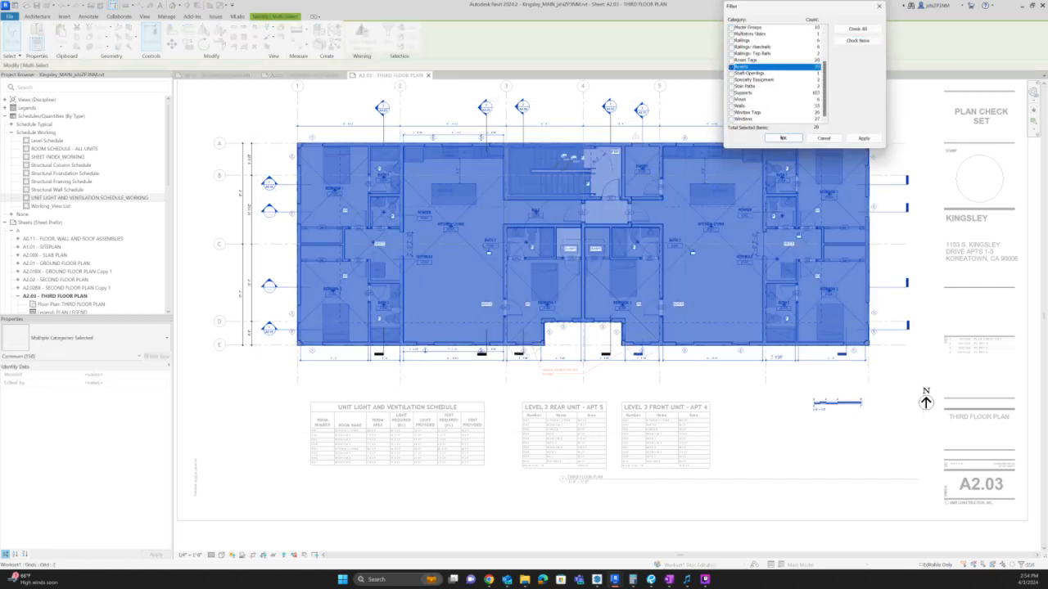
click(782, 138)
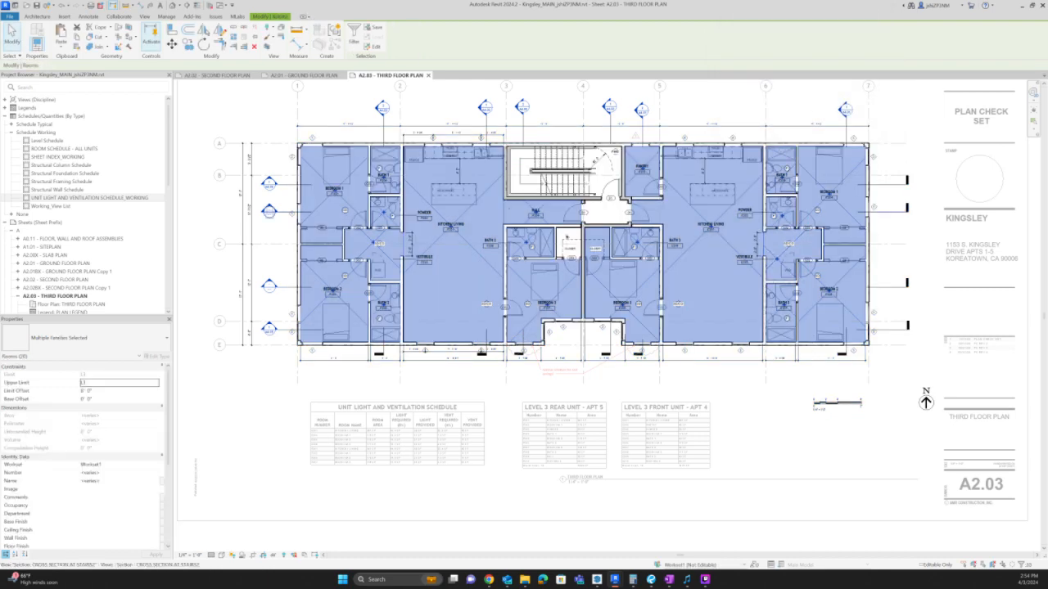
- Turn off Room Bounding for the closet's short front wall beside its door in Bedroom 3 F307, and deactivate the plan view
scroll(564, 242, up, 5)
click(563, 281)
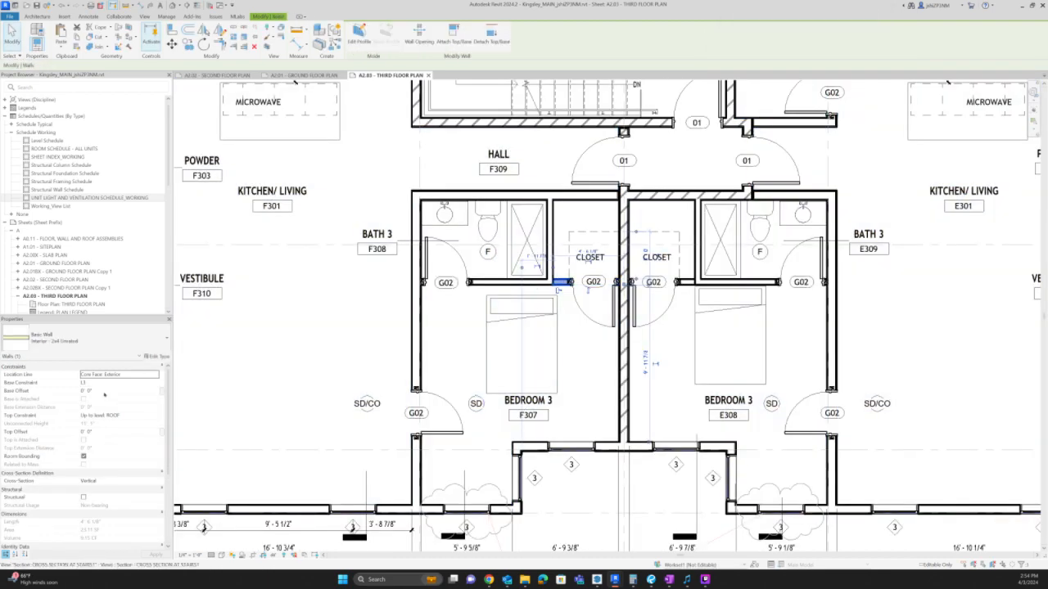
click(84, 457)
click(580, 327)
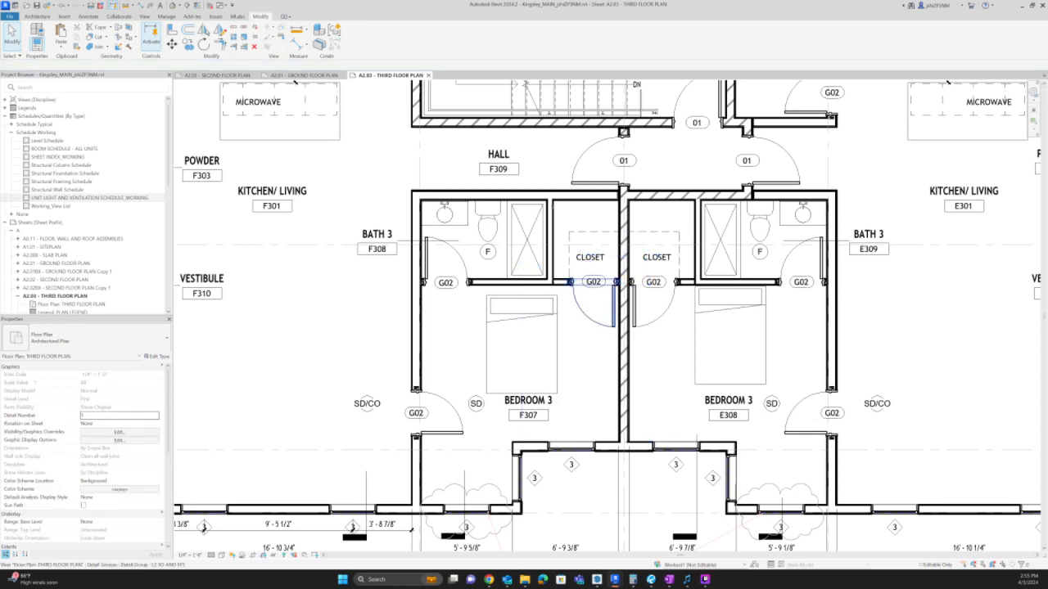
scroll(555, 209, down, 3)
scroll(574, 352, down, 1)
scroll(579, 466, up, 4)
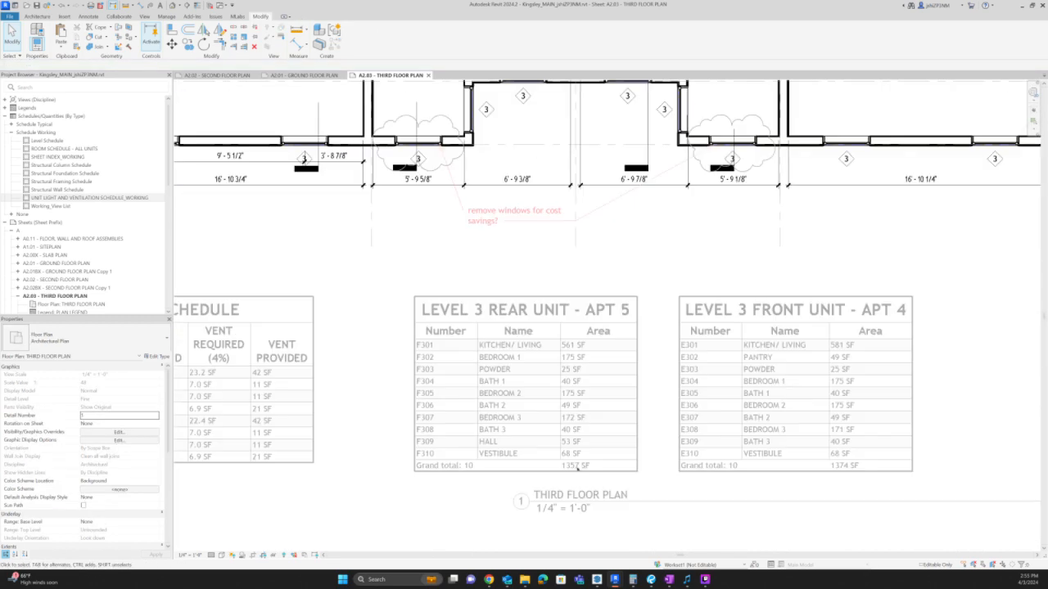
scroll(589, 432, down, 3)
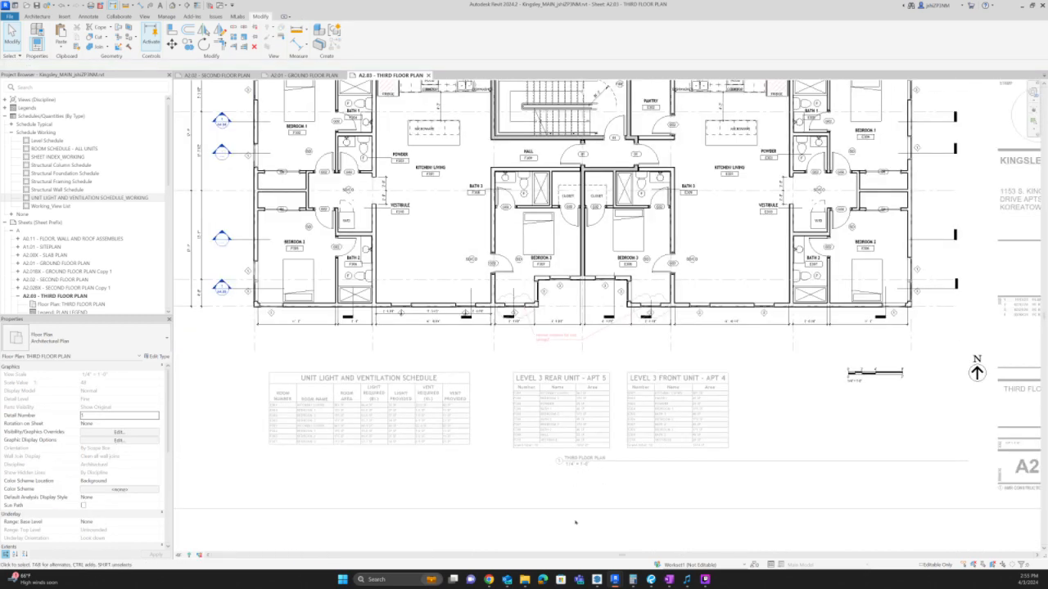
double_click(576, 522)
scroll(575, 521, down, 3)
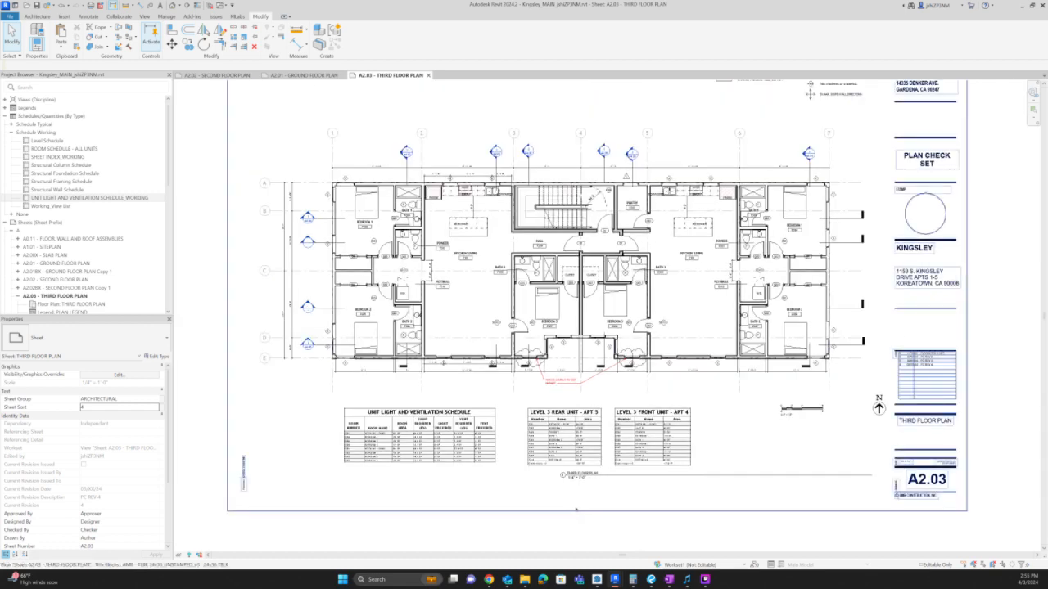
double_click(848, 308)
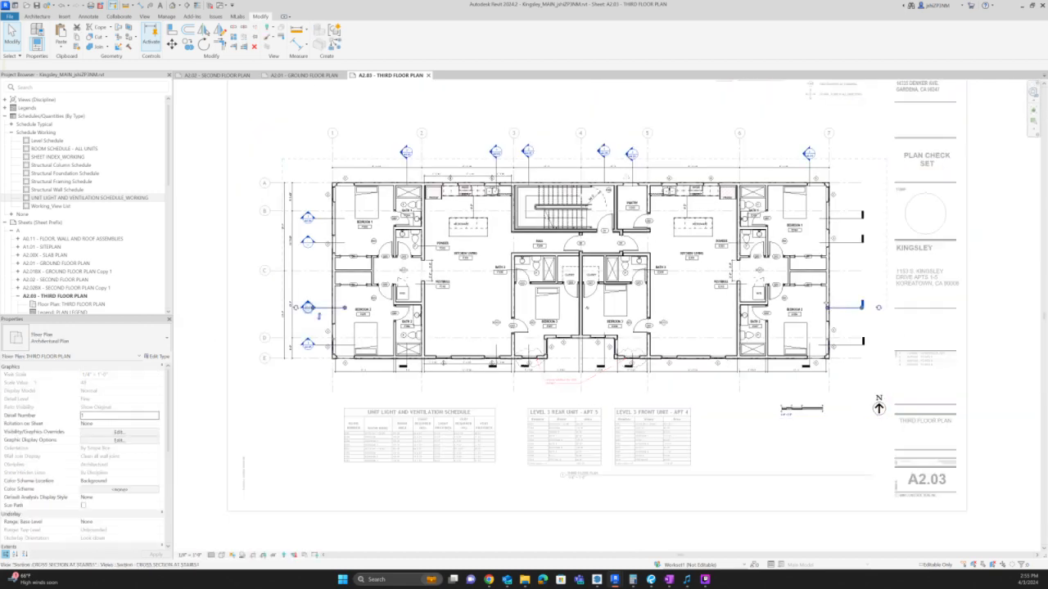
click(848, 308)
double_click(1001, 348)
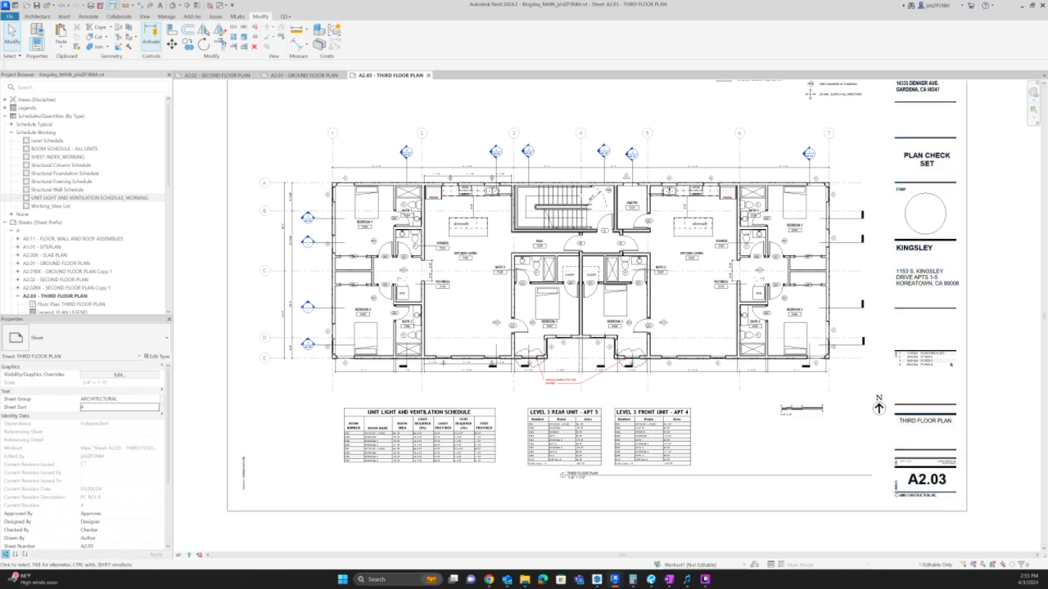
scroll(950, 364, up, 2)
scroll(925, 370, down, 3)
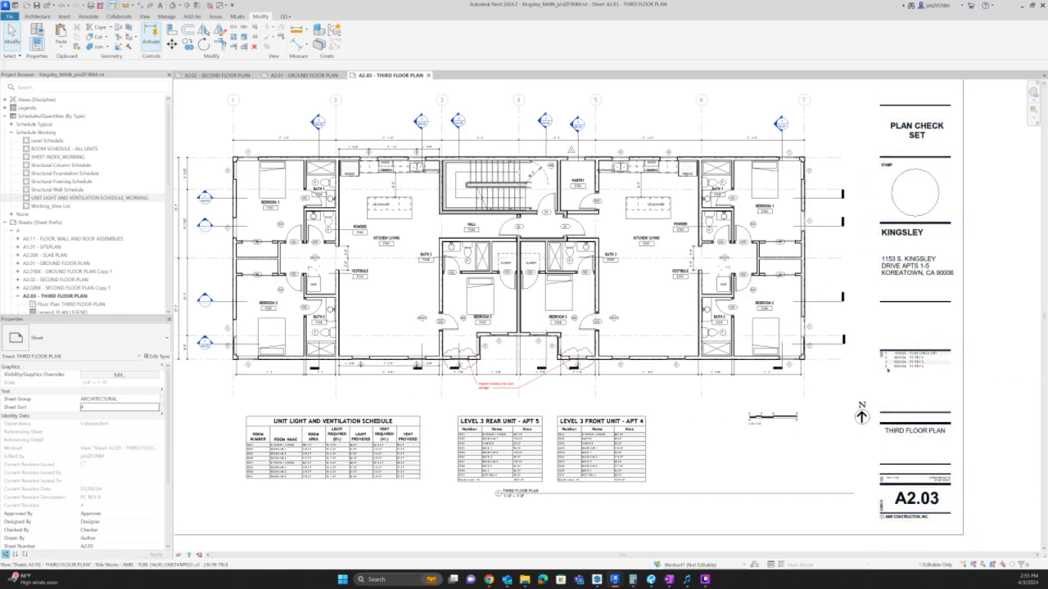